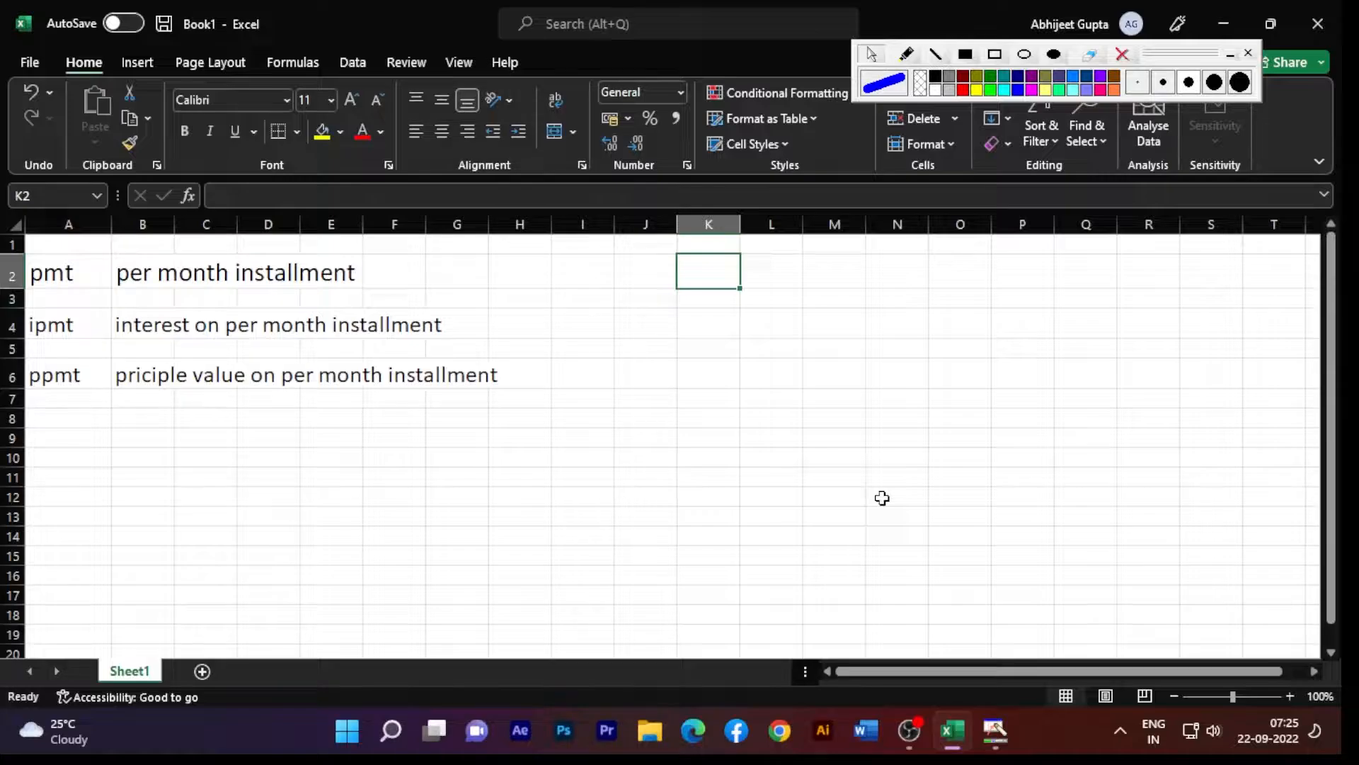
- Add the label "bank loan" in K4 and enter the loan amount 300000 in L4
{"action": "left_click", "coordinate": [715, 322]}
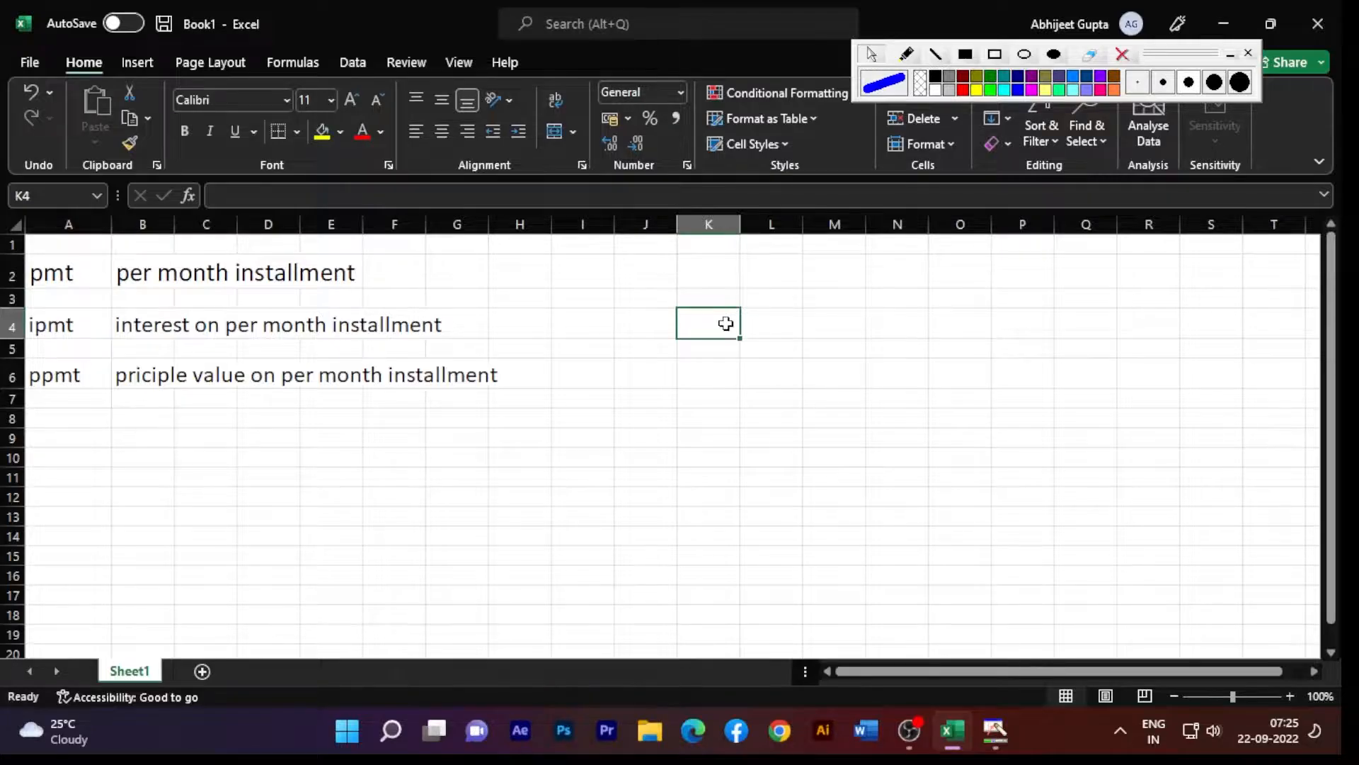
{"action": "type", "text": "bank"}
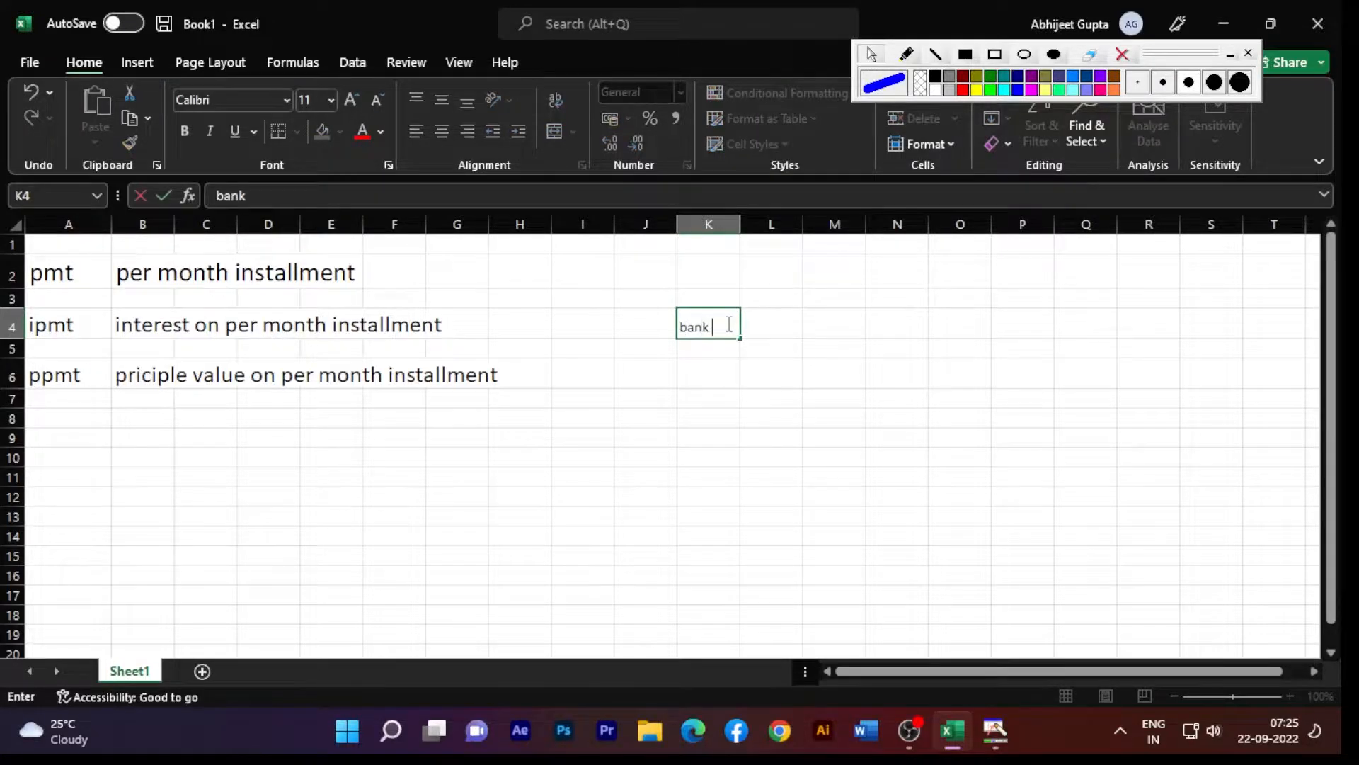
{"action": "type", "text": " loan"}
{"action": "left_click", "coordinate": [746, 224]}
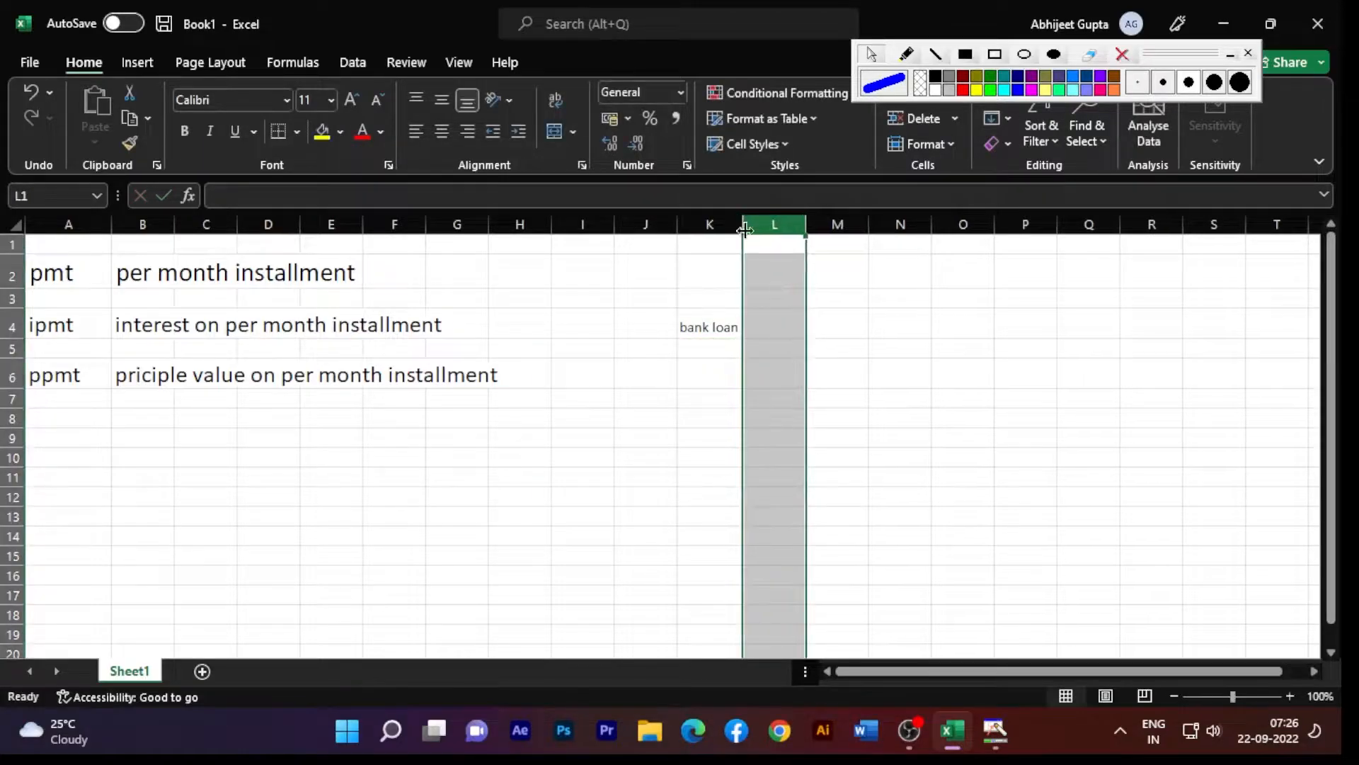
{"action": "left_click", "coordinate": [782, 331]}
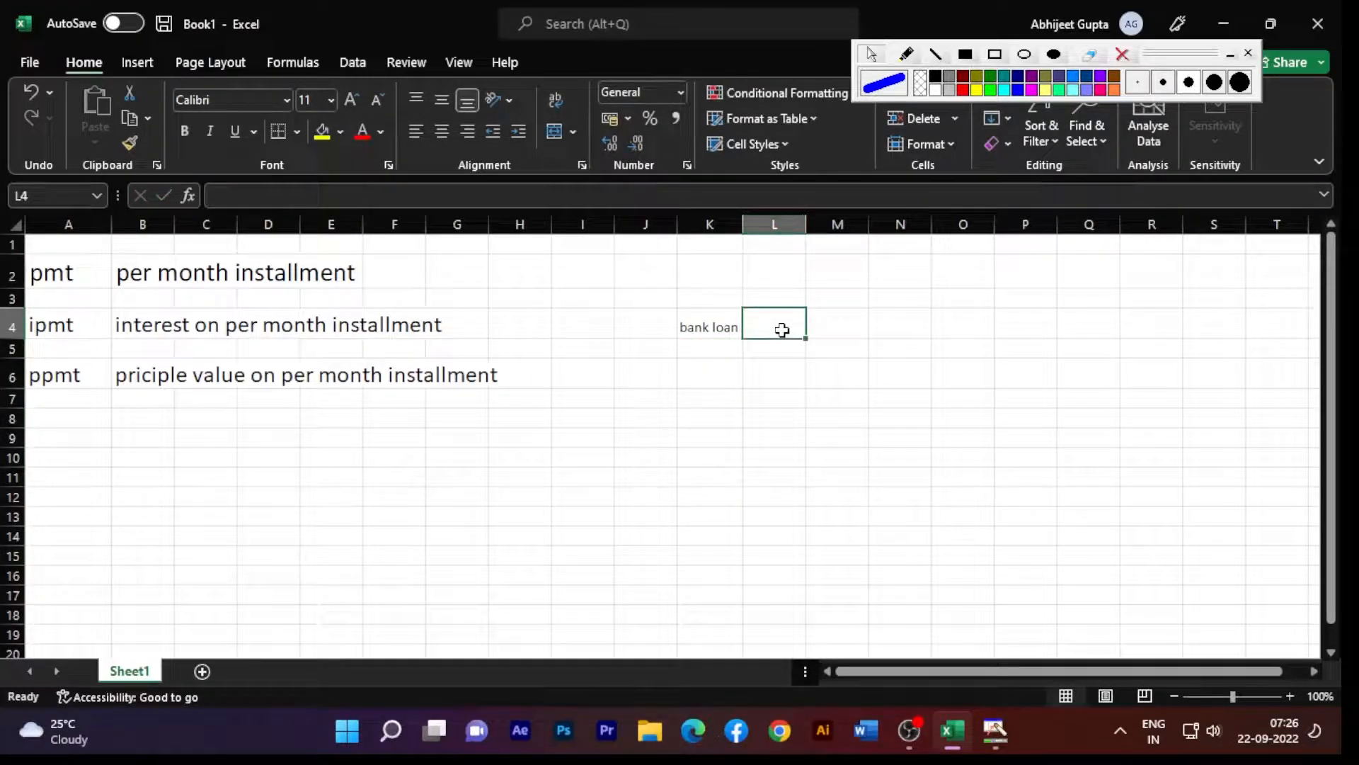
{"action": "type", "text": "300000"}
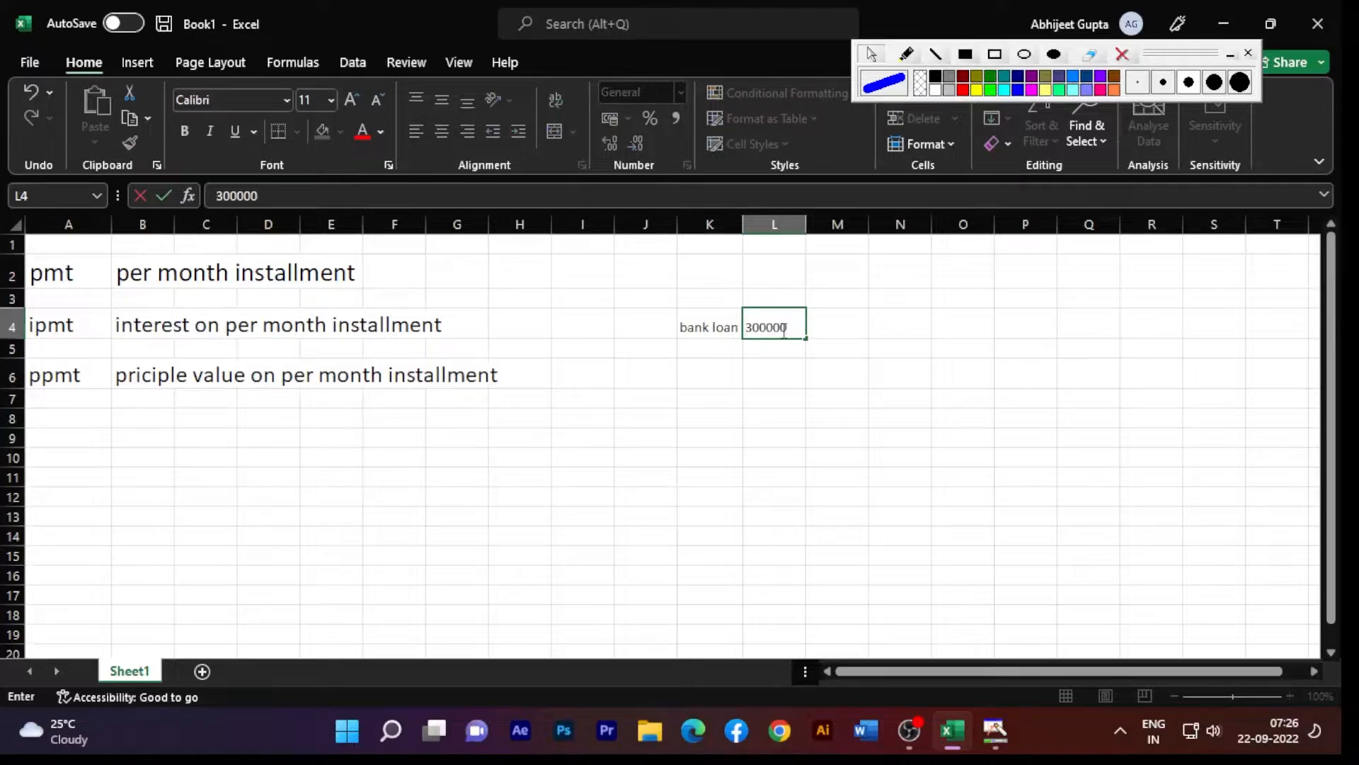
- Add the label "interest rate" in K5, fit column K to its text, and enter 15% in L5
{"action": "left_click", "coordinate": [718, 361]}
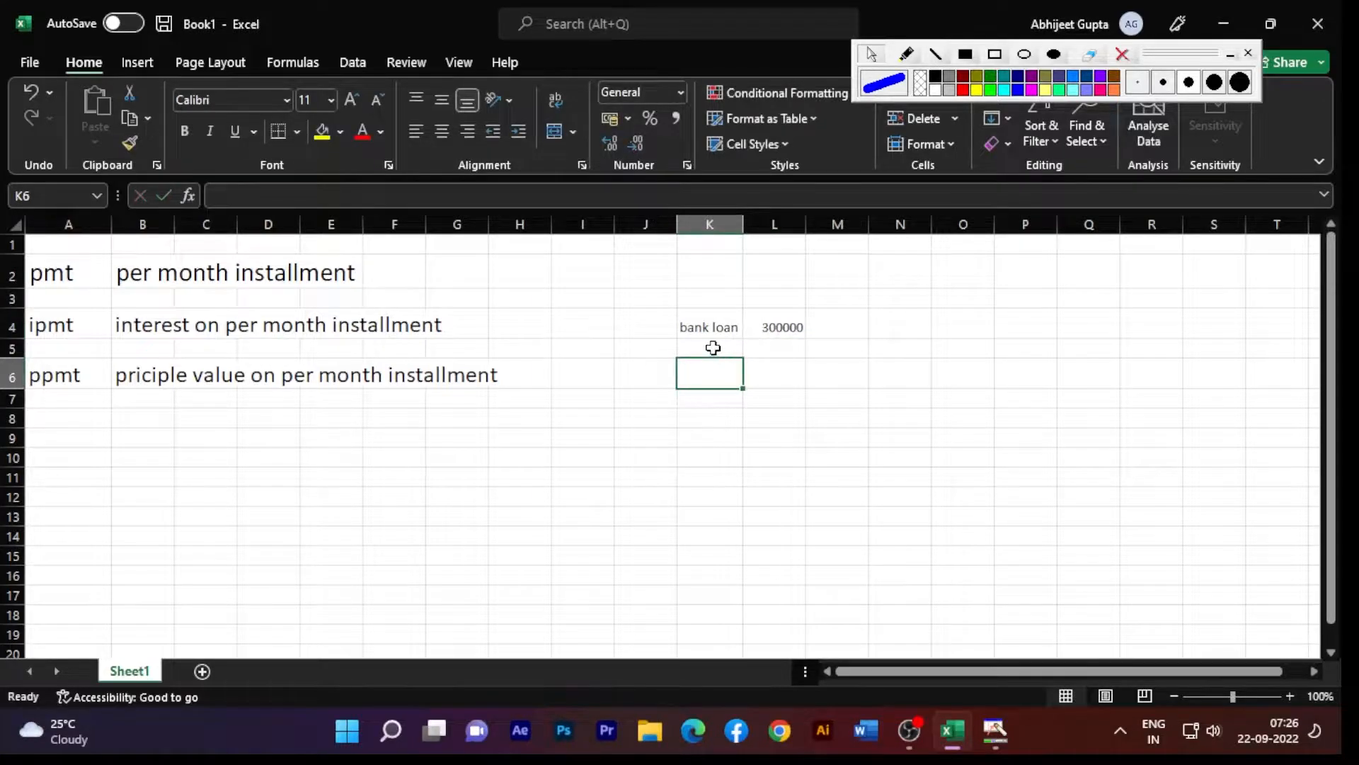
{"action": "left_click", "coordinate": [713, 348]}
{"action": "type", "text": "intere"}
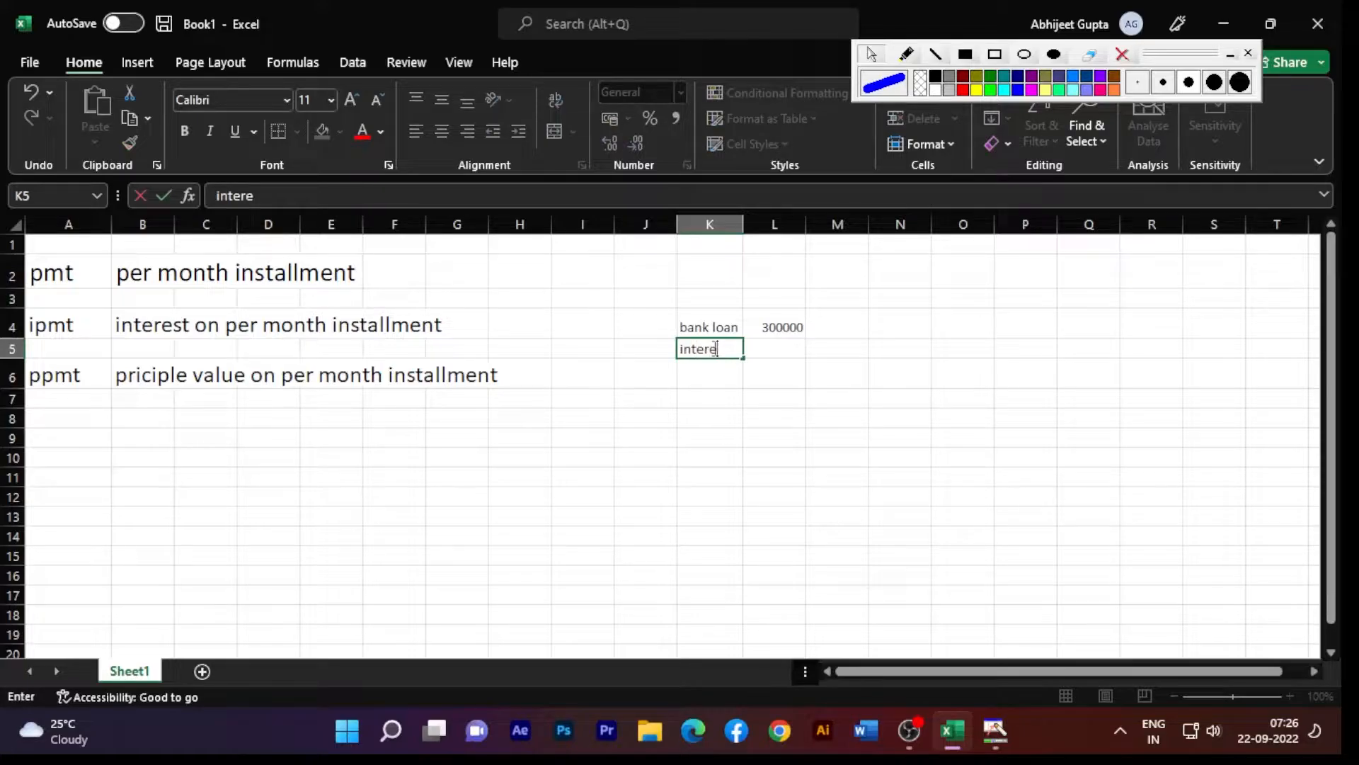
{"action": "type", "text": "st rate"}
{"action": "double_click", "coordinate": [742, 222]}
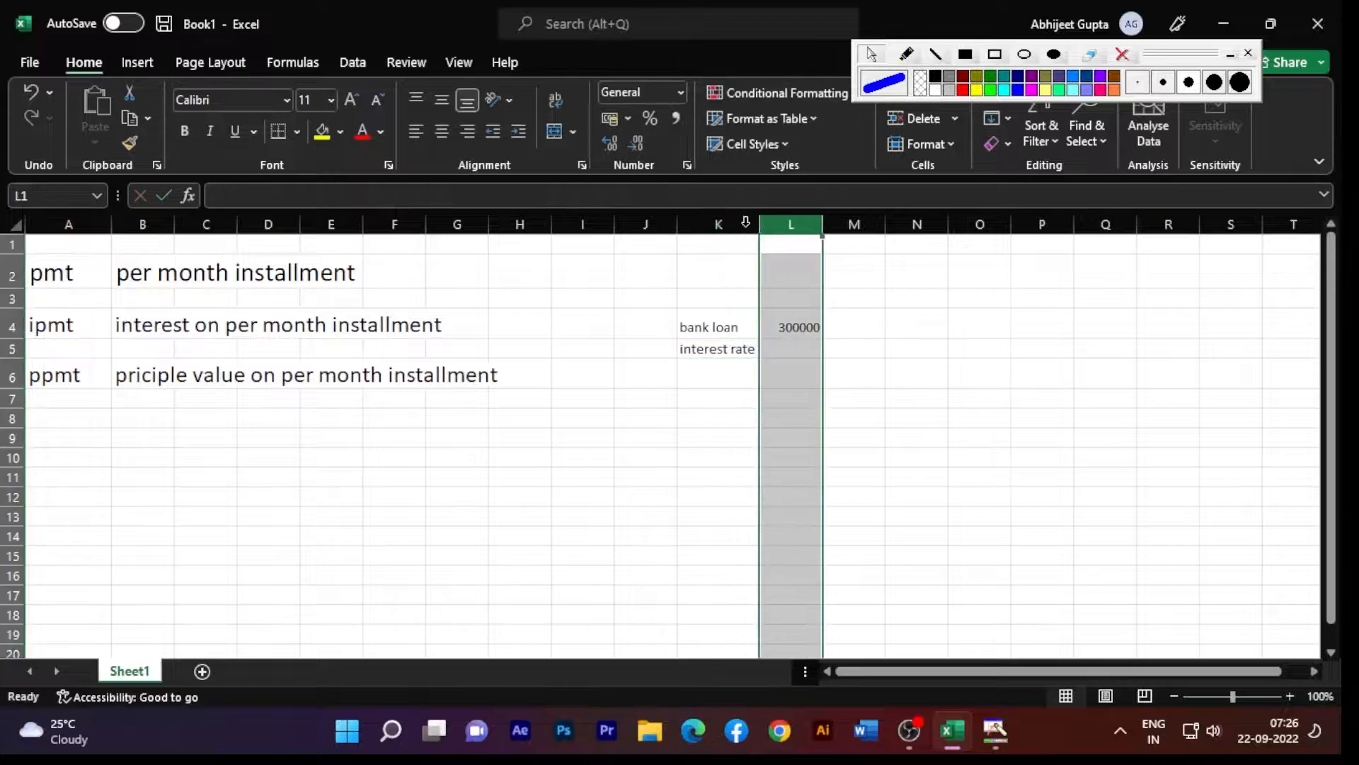
{"action": "left_click", "coordinate": [790, 347]}
{"action": "type", "text": "15"}
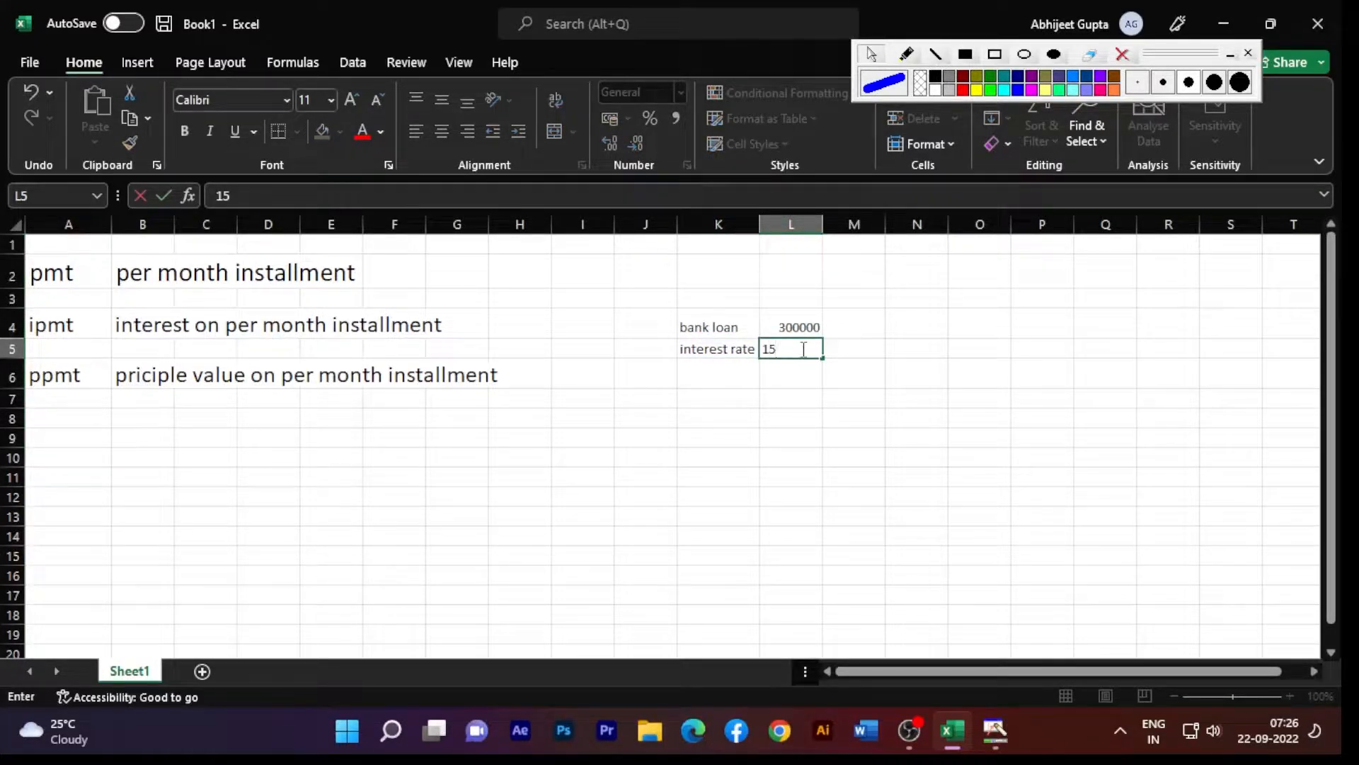
{"action": "type", "text": "%"}
- Add the label "year" in K6 and enter 3 as the loan term in L6
{"action": "left_click", "coordinate": [717, 376]}
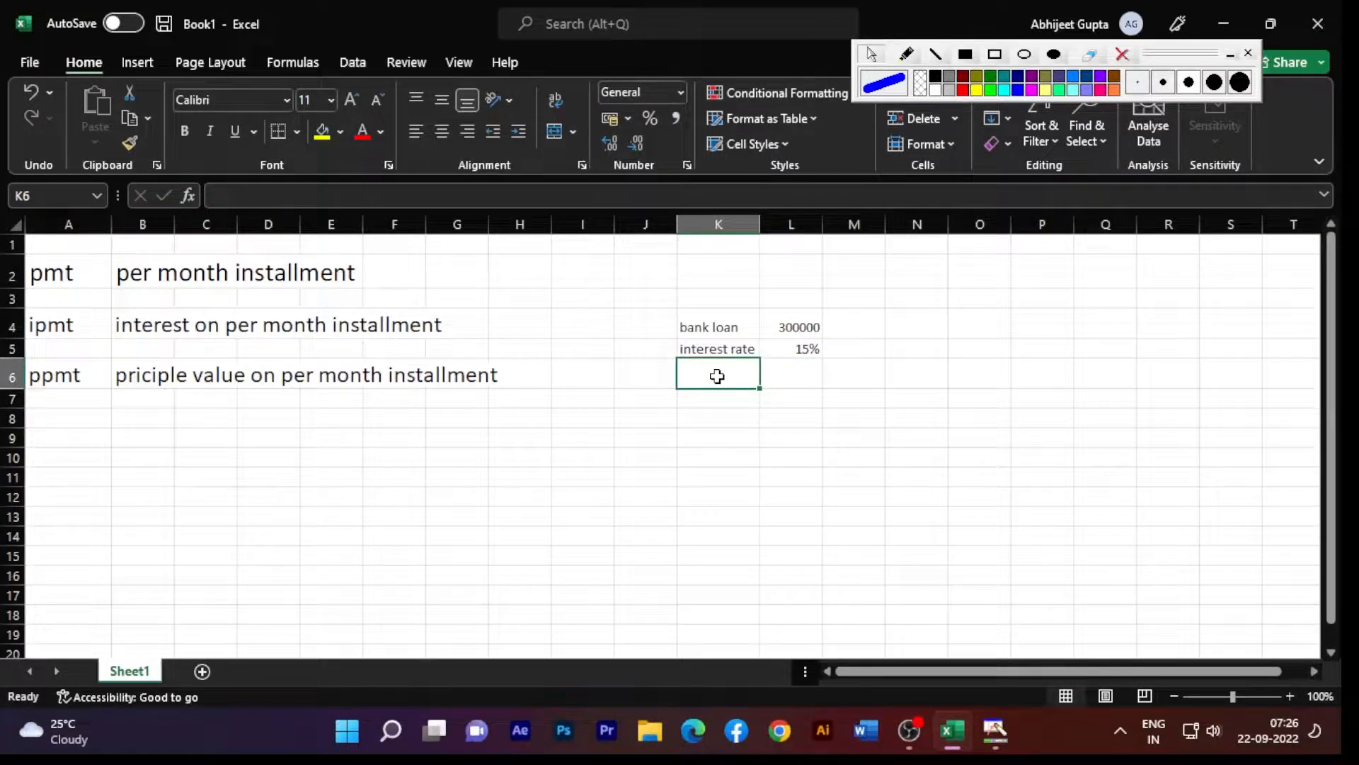
{"action": "type", "text": "yea"}
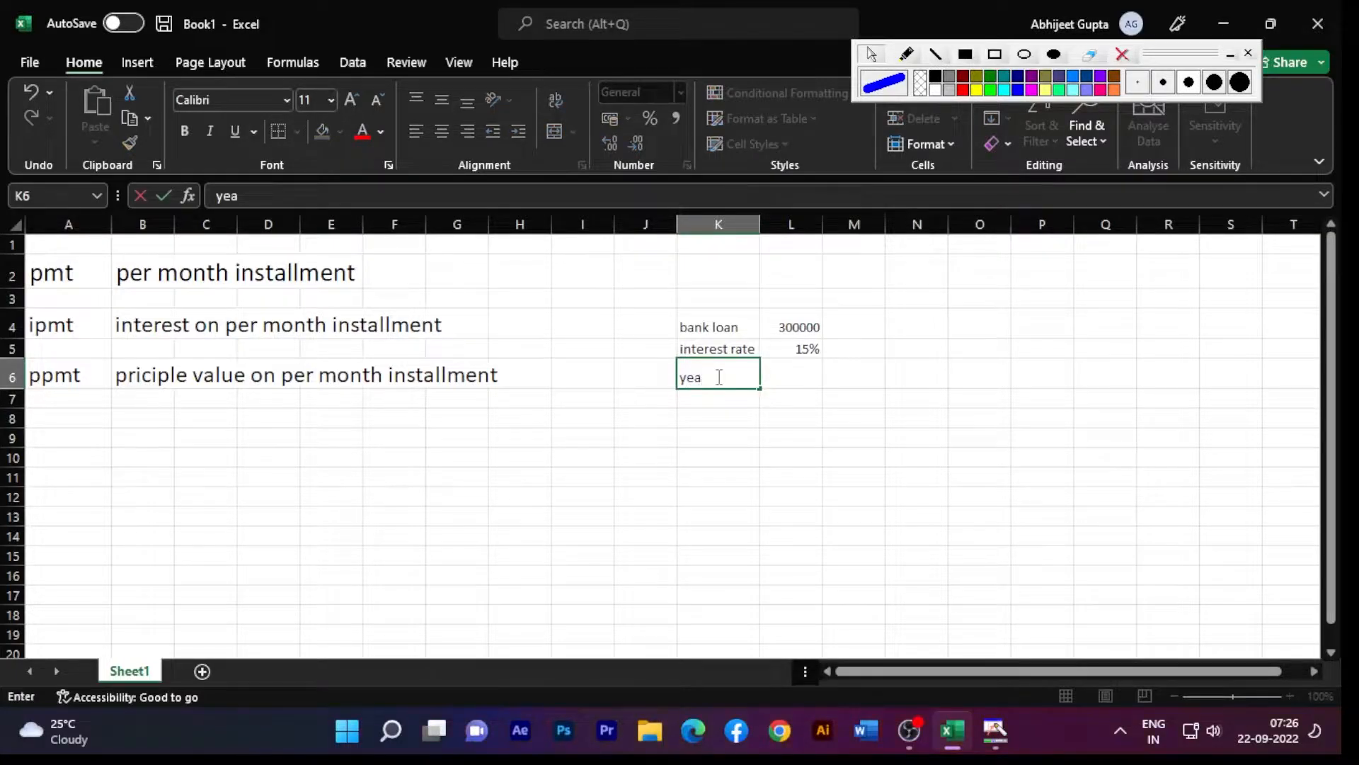
{"action": "type", "text": "r"}
{"action": "left_click", "coordinate": [798, 373]}
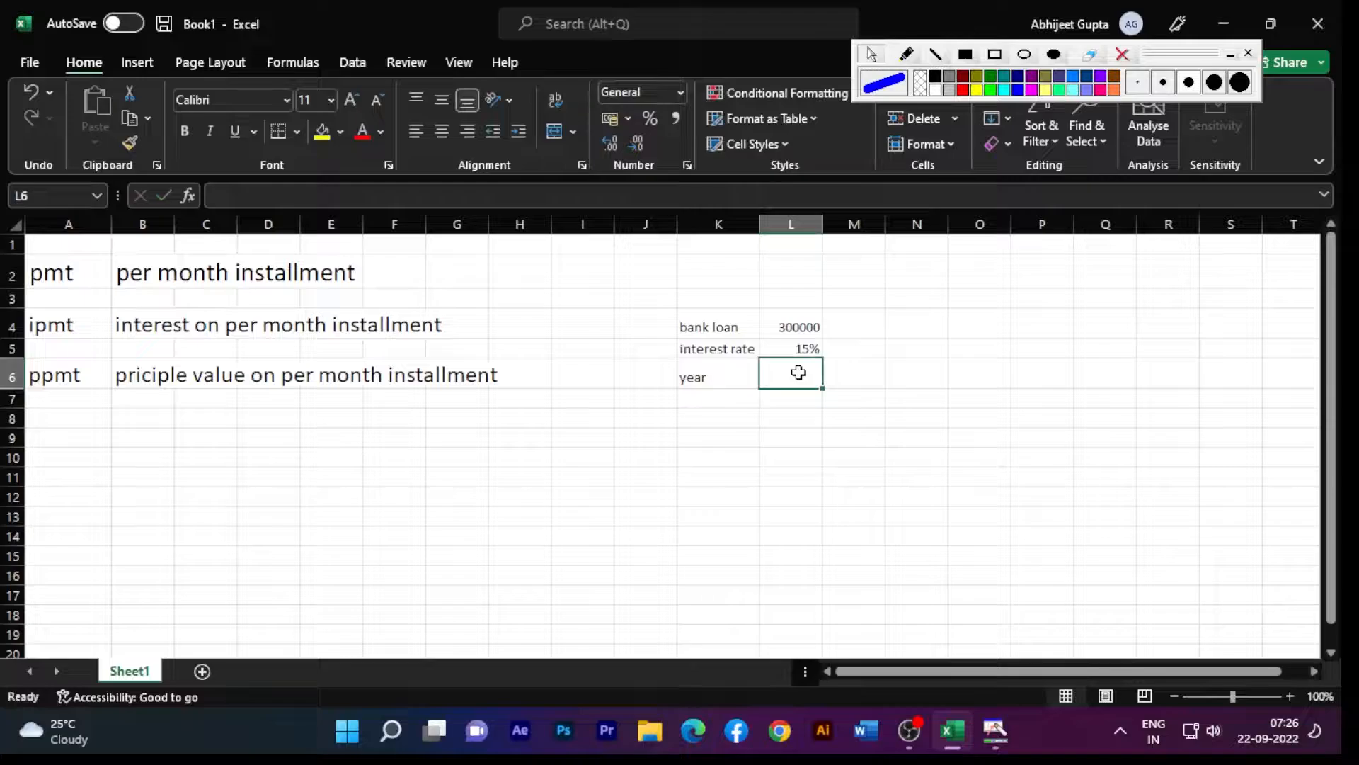
{"action": "type", "text": "3"}
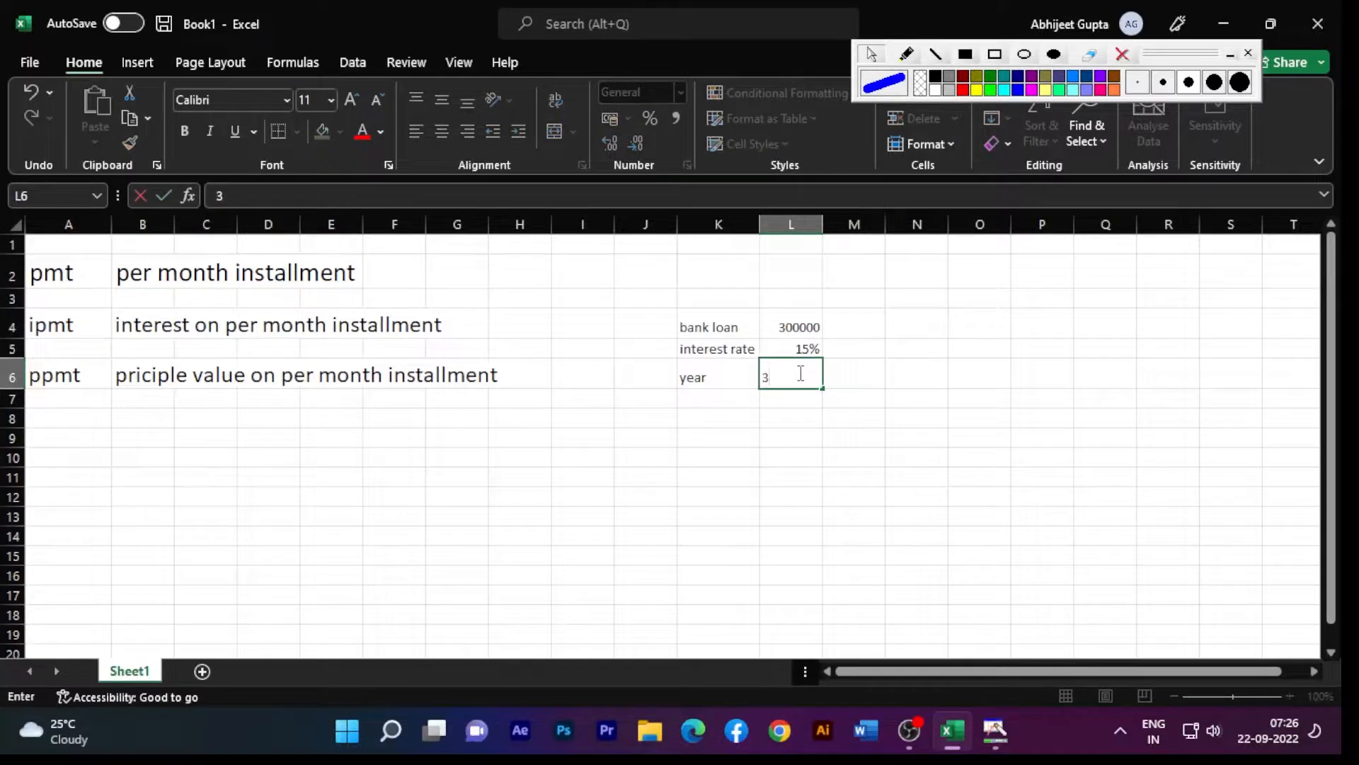
{"action": "left_click", "coordinate": [786, 419]}
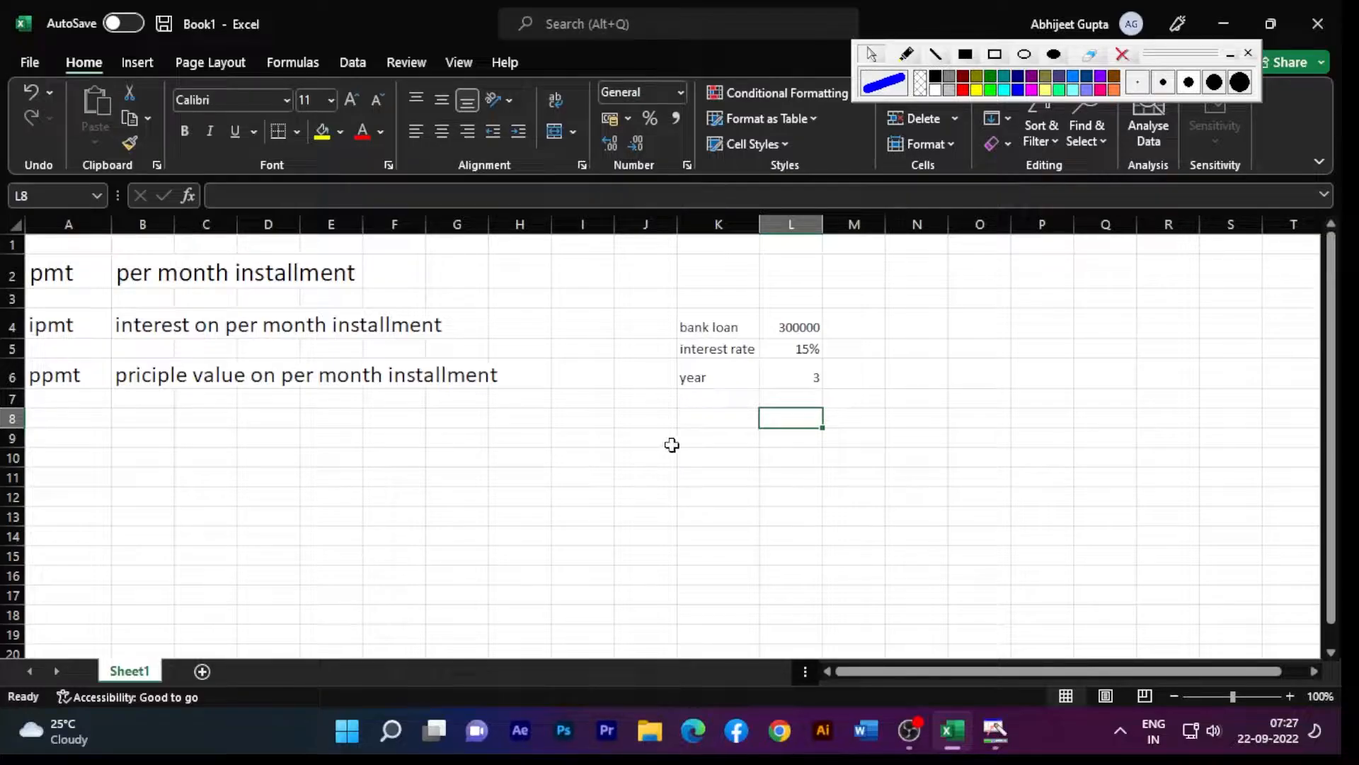
- Enter "month" in J9 as the first column header of the installment table
{"action": "left_click", "coordinate": [644, 440]}
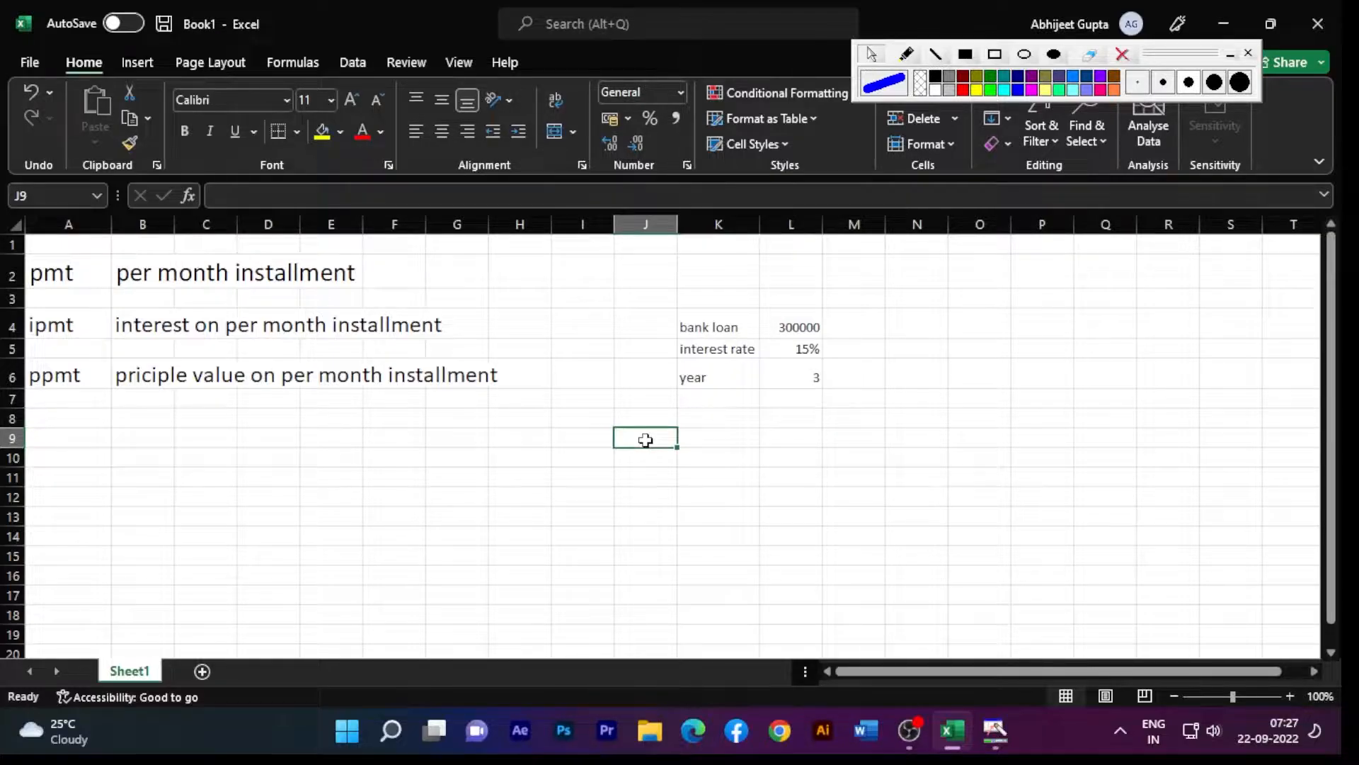
{"action": "type", "text": "o"}
{"action": "key", "text": "BackSpace"}
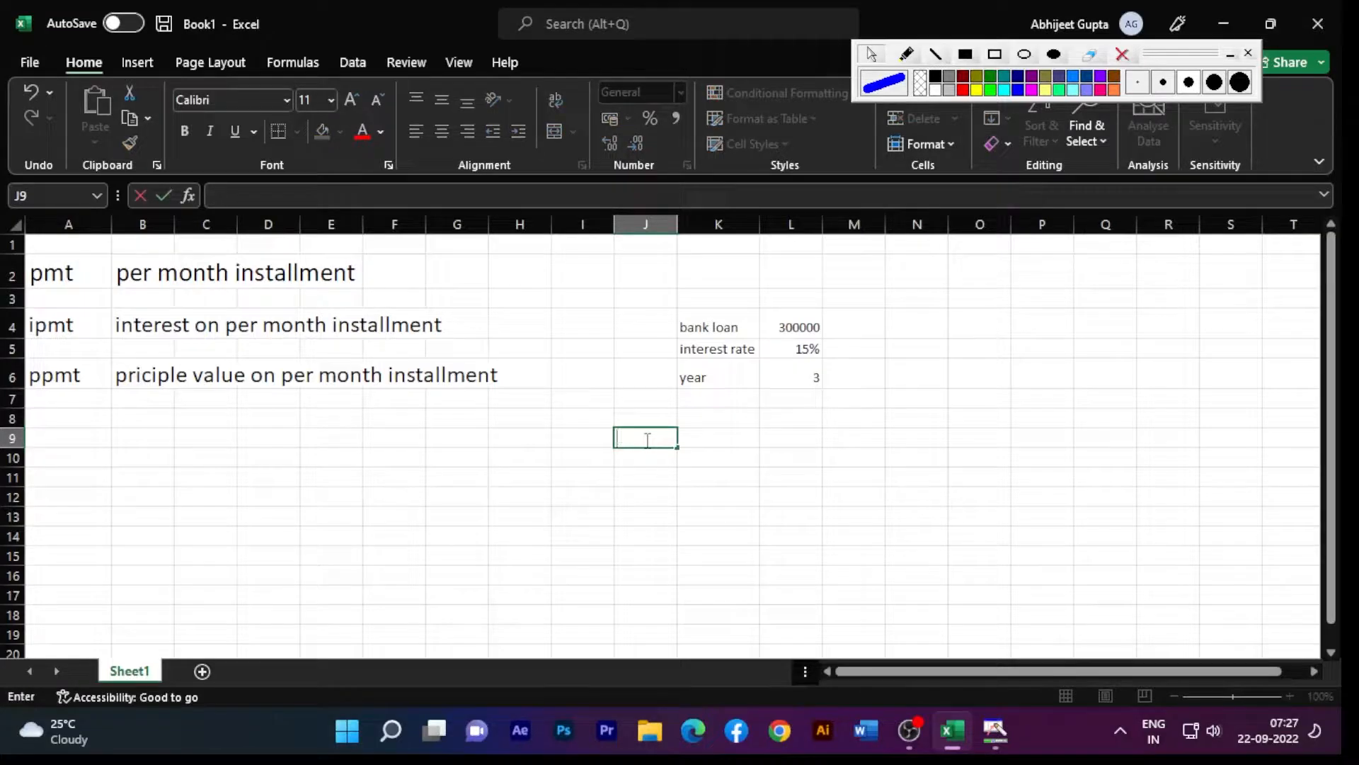
{"action": "type", "text": "o"}
{"action": "key", "text": "BackSpace"}
{"action": "type", "text": "month"}
- Enter the remaining table headers "pmt", "impt" and "ppmt" in K9, L9 and M9
{"action": "left_click", "coordinate": [710, 440]}
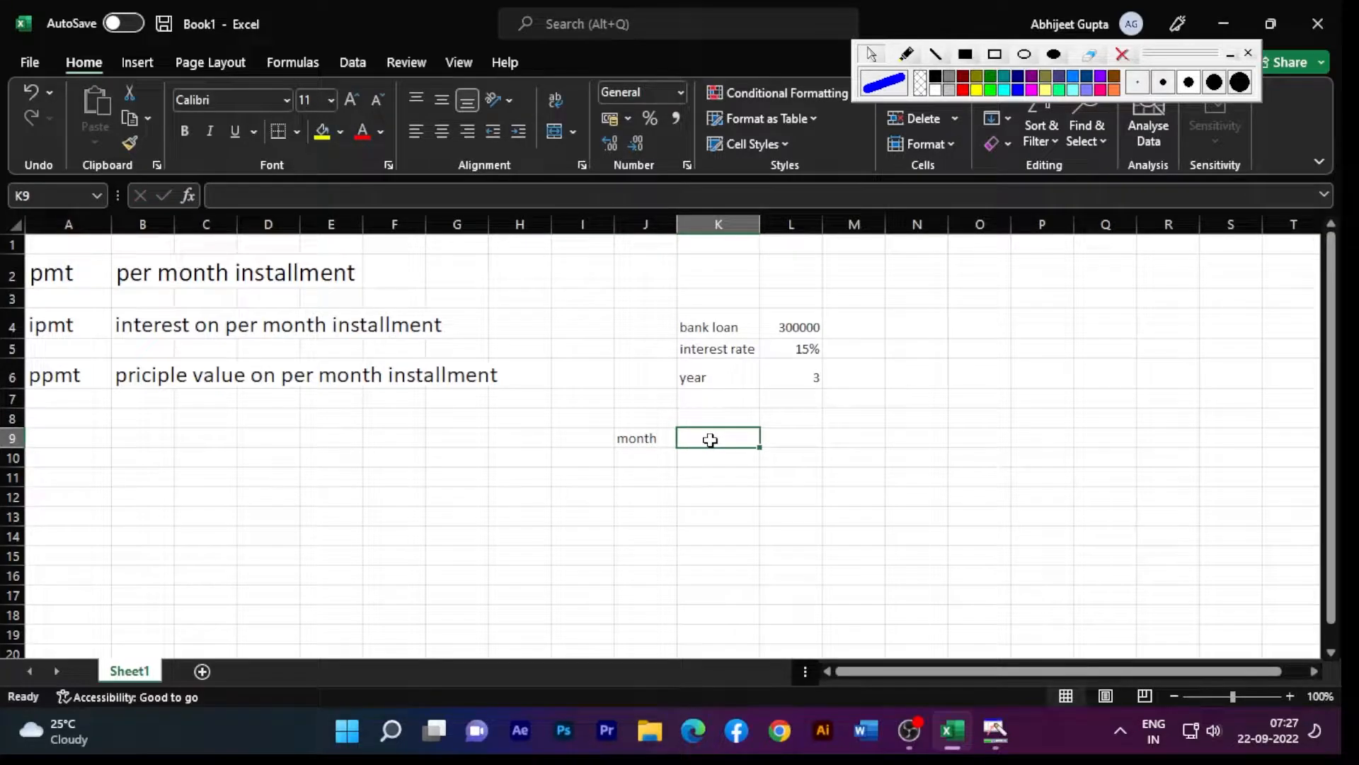
{"action": "type", "text": "pmt"}
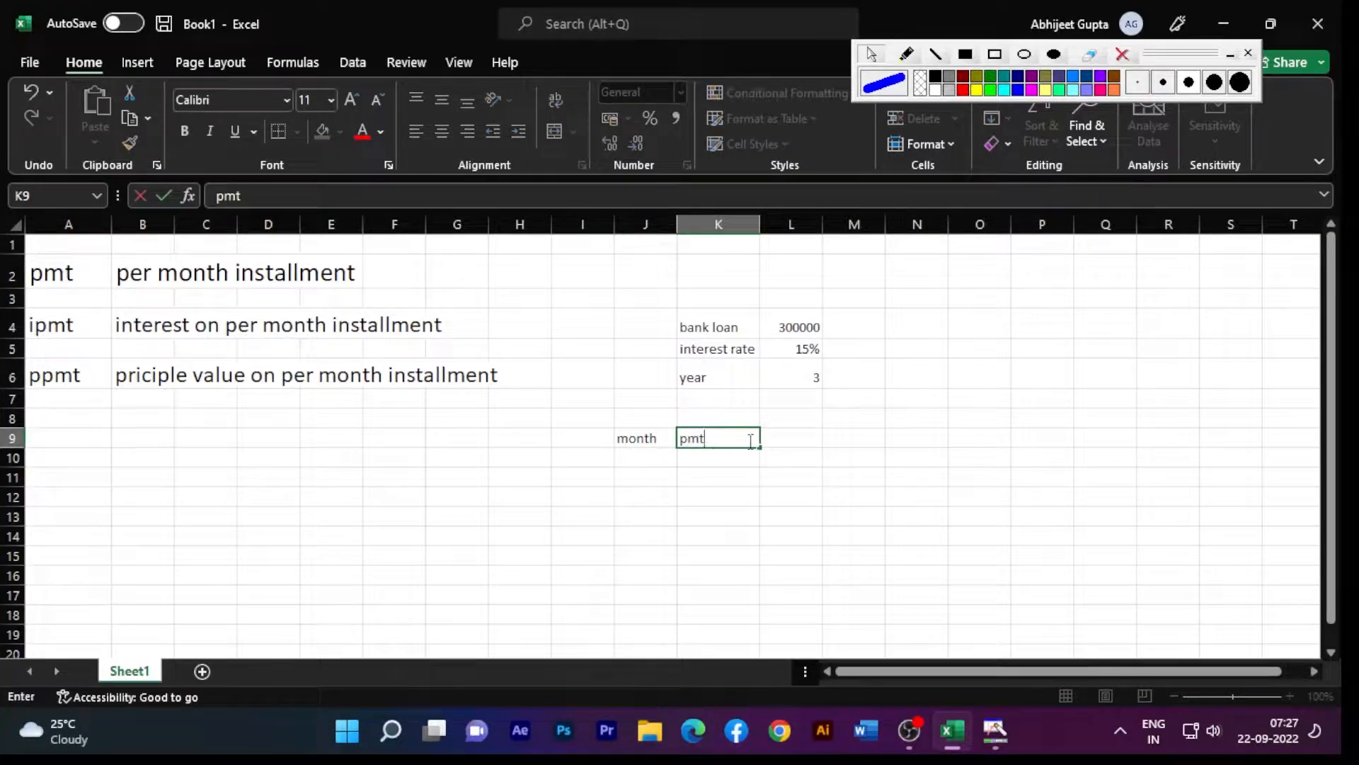
{"action": "left_click", "coordinate": [791, 440]}
{"action": "type", "text": "i"}
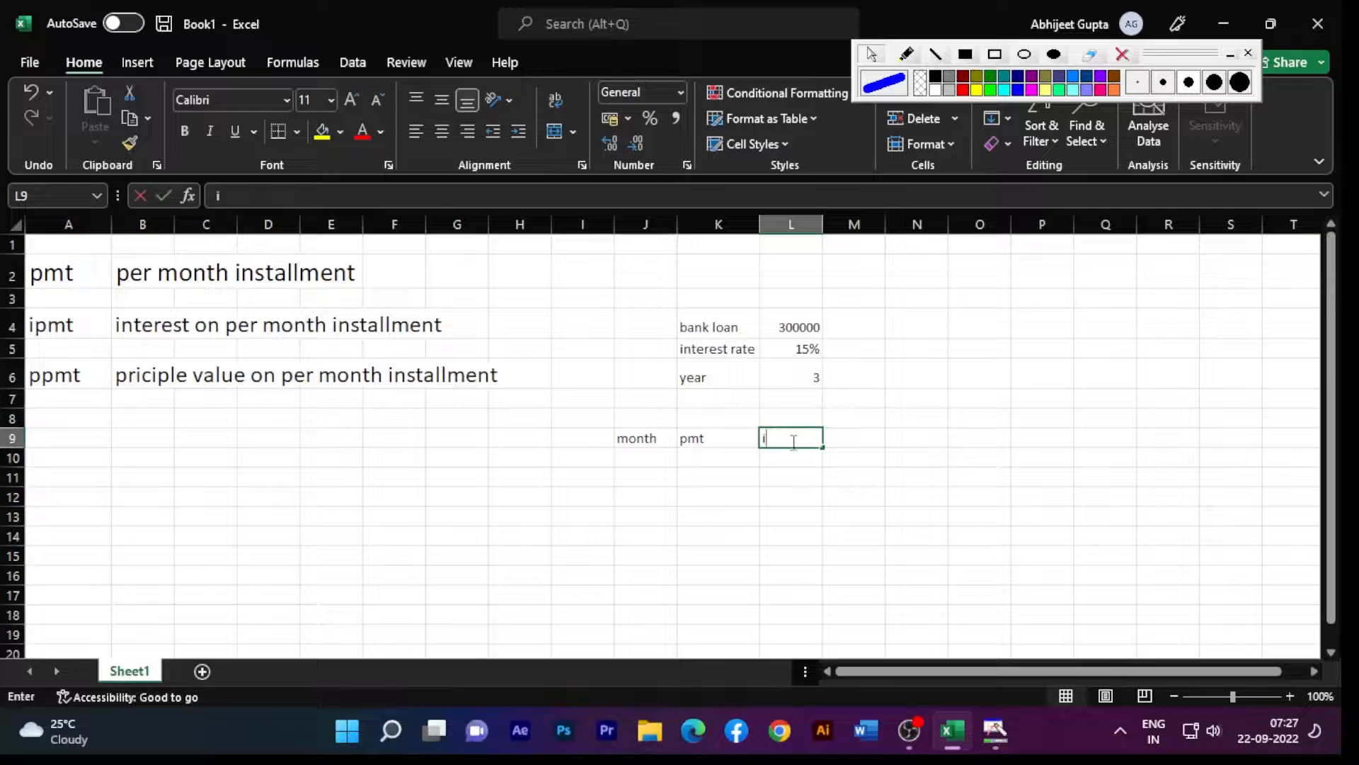
{"action": "type", "text": "mpt"}
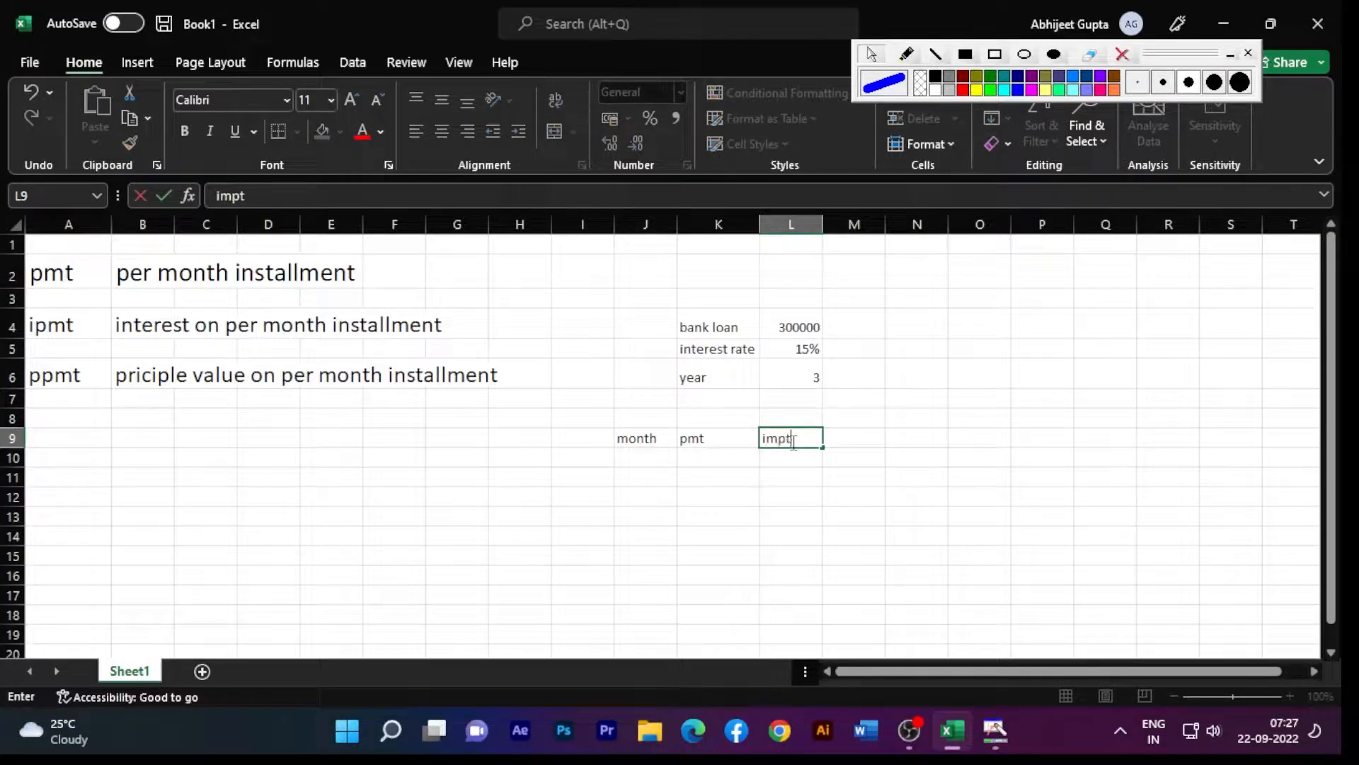
{"action": "left_click", "coordinate": [848, 440]}
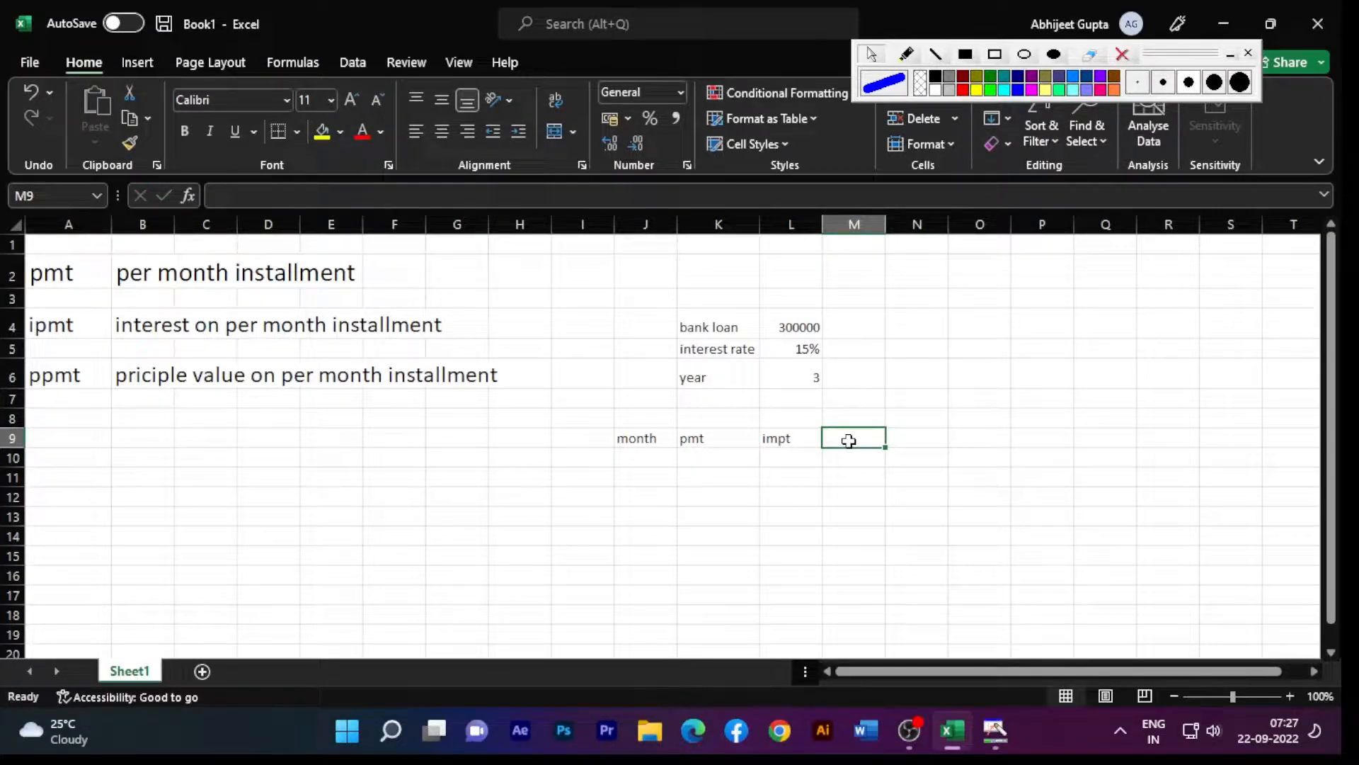
{"action": "type", "text": "ppmt"}
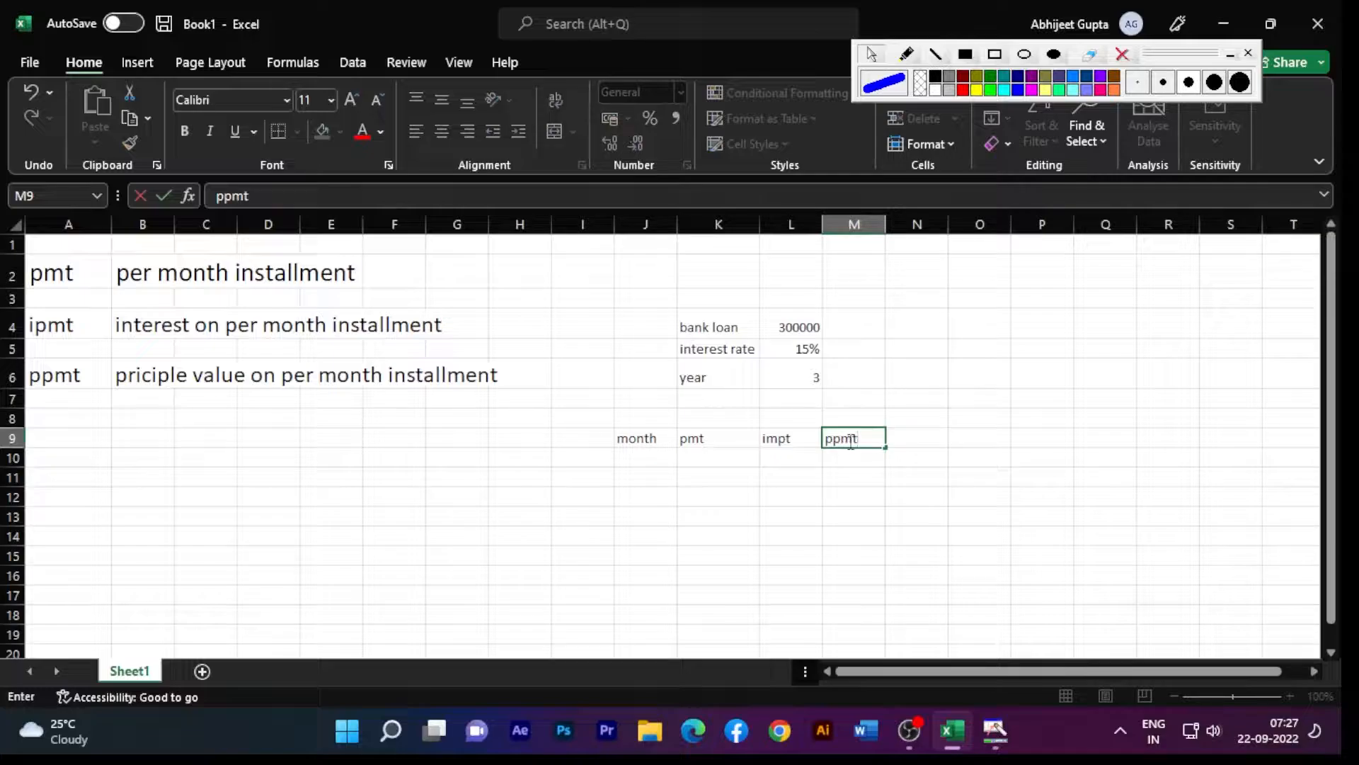
- Move the loan data block K4:L6 to P7:Q9 and widen column P to fit its labels
{"action": "scroll", "coordinate": [991, 549], "scroll_direction": "down", "scroll_amount": 2}
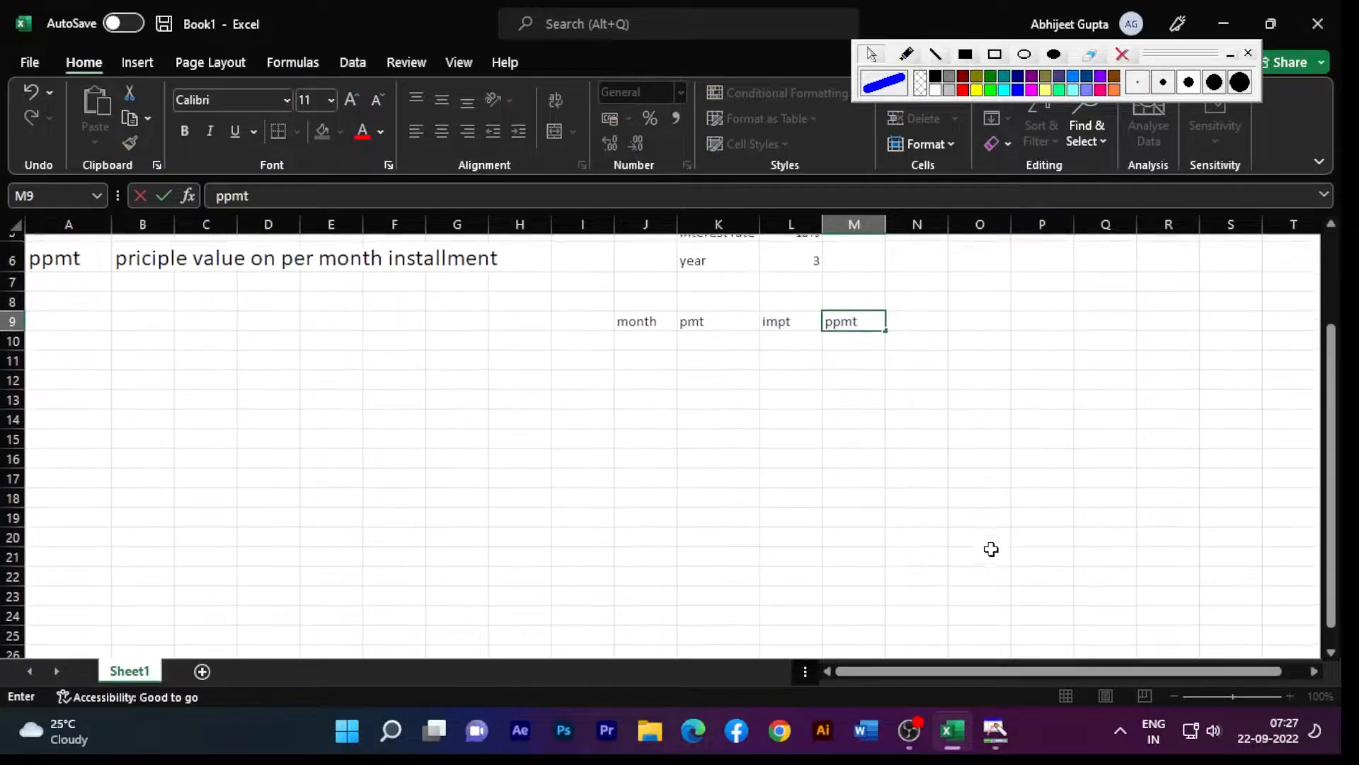
{"action": "scroll", "coordinate": [991, 549], "scroll_direction": "up", "scroll_amount": 1}
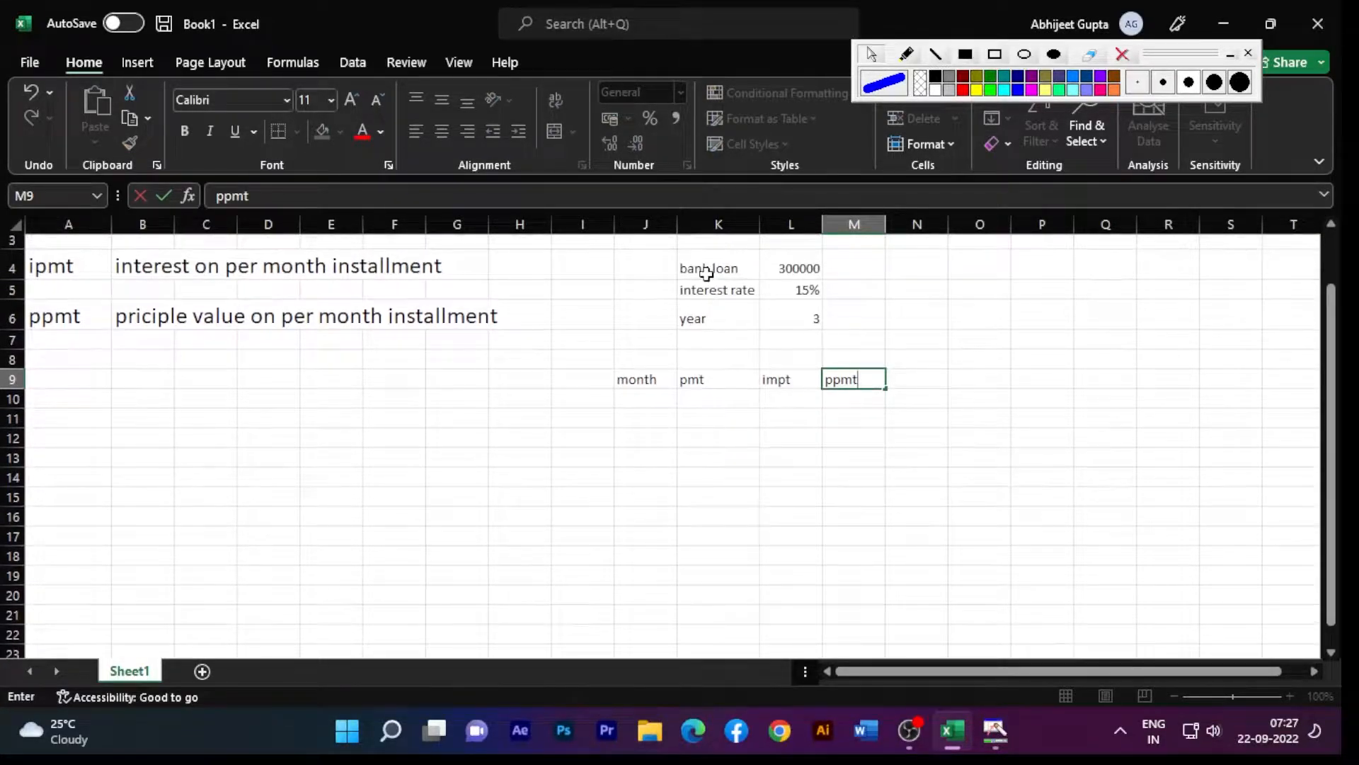
{"action": "left_click_drag", "start_coordinate": [706, 274], "coordinate": [808, 315]}
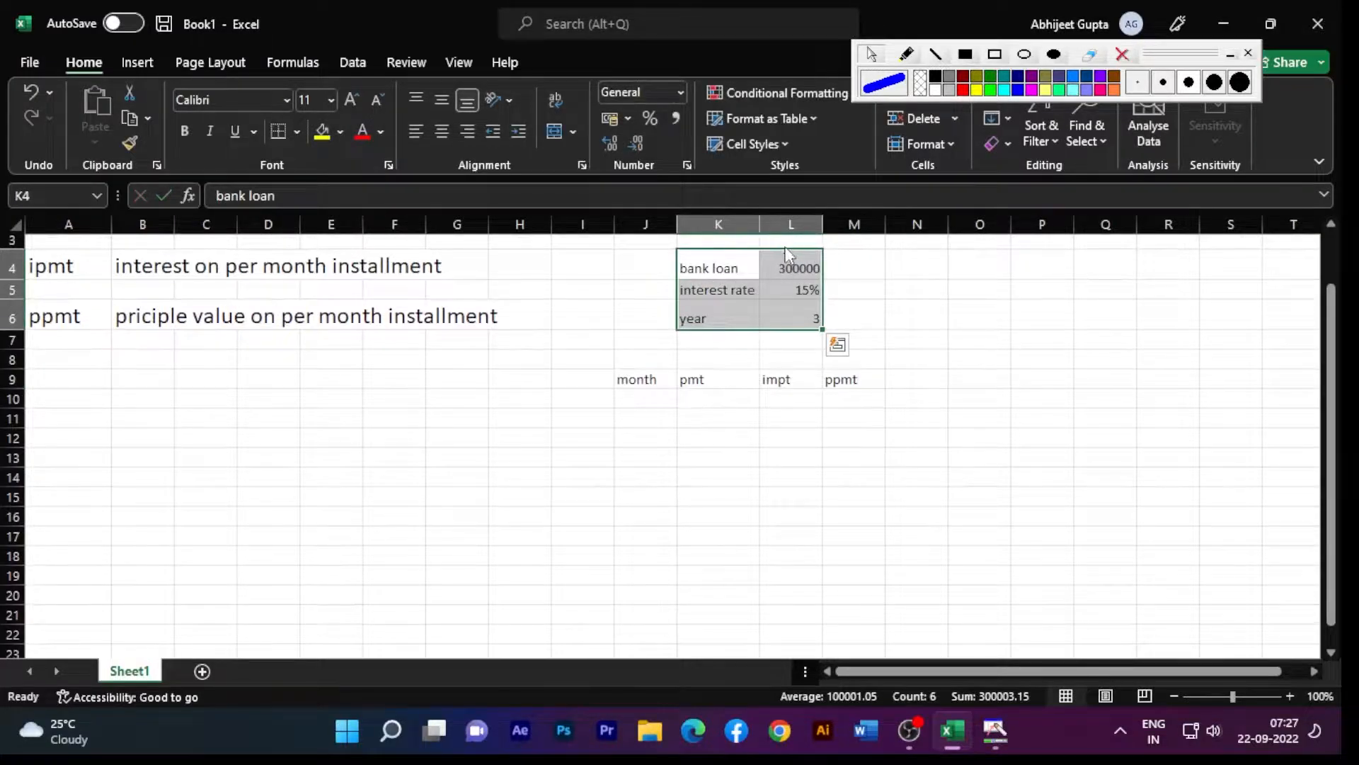
{"action": "left_click_drag", "start_coordinate": [788, 255], "coordinate": [1122, 333]}
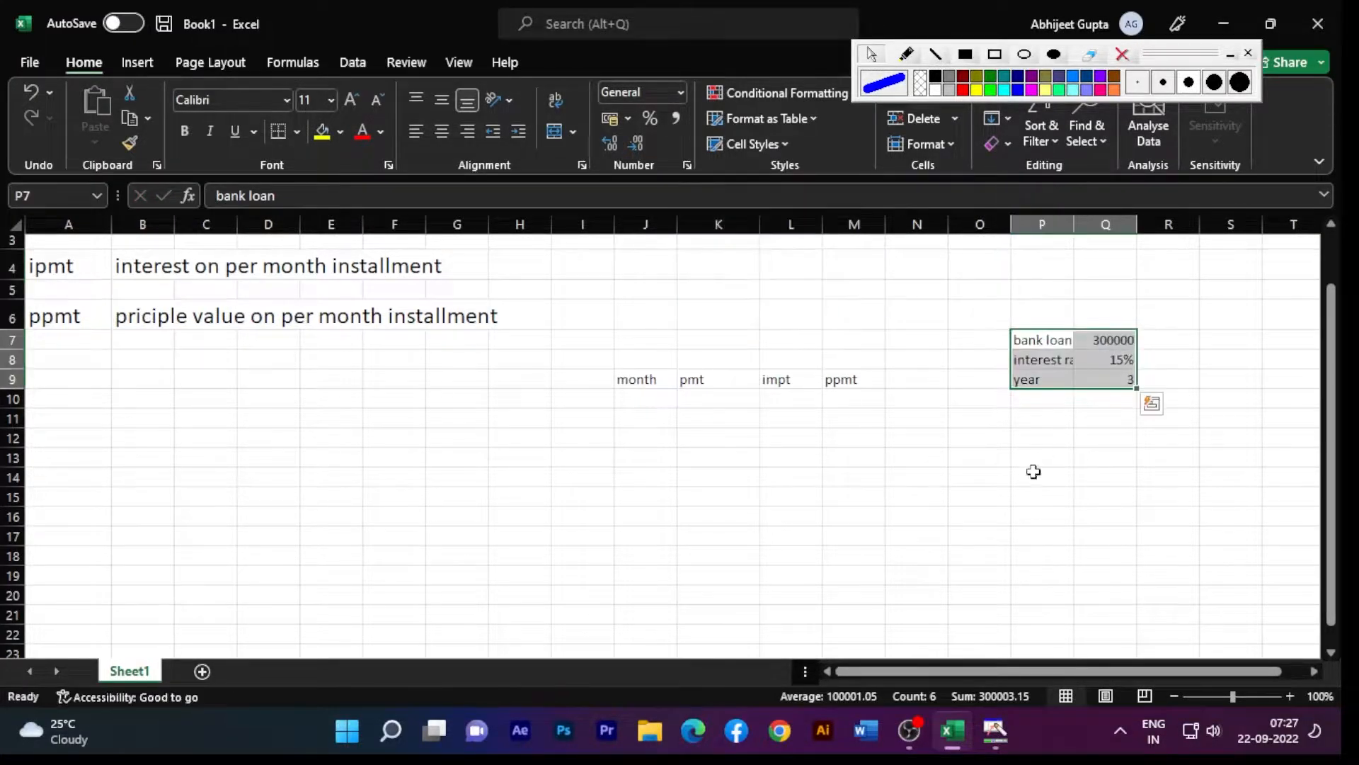
{"action": "scroll", "coordinate": [945, 481], "scroll_direction": "down", "scroll_amount": 1}
{"action": "left_click_drag", "start_coordinate": [1076, 225], "coordinate": [1094, 225]}
{"action": "scroll", "coordinate": [892, 465], "scroll_direction": "down", "scroll_amount": 1}
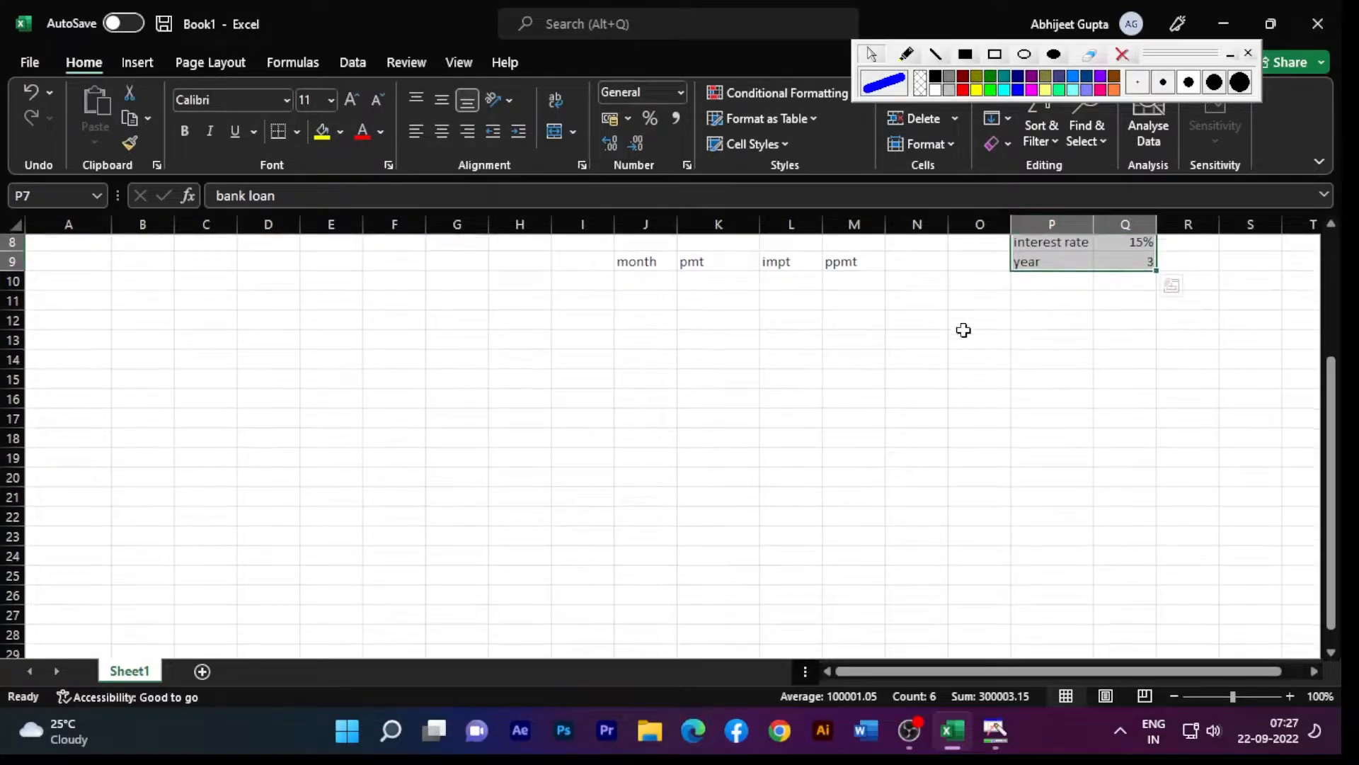
- Move the loan data block further down so that it occupies P10:Q12
{"action": "scroll", "coordinate": [963, 330], "scroll_direction": "up", "scroll_amount": 2}
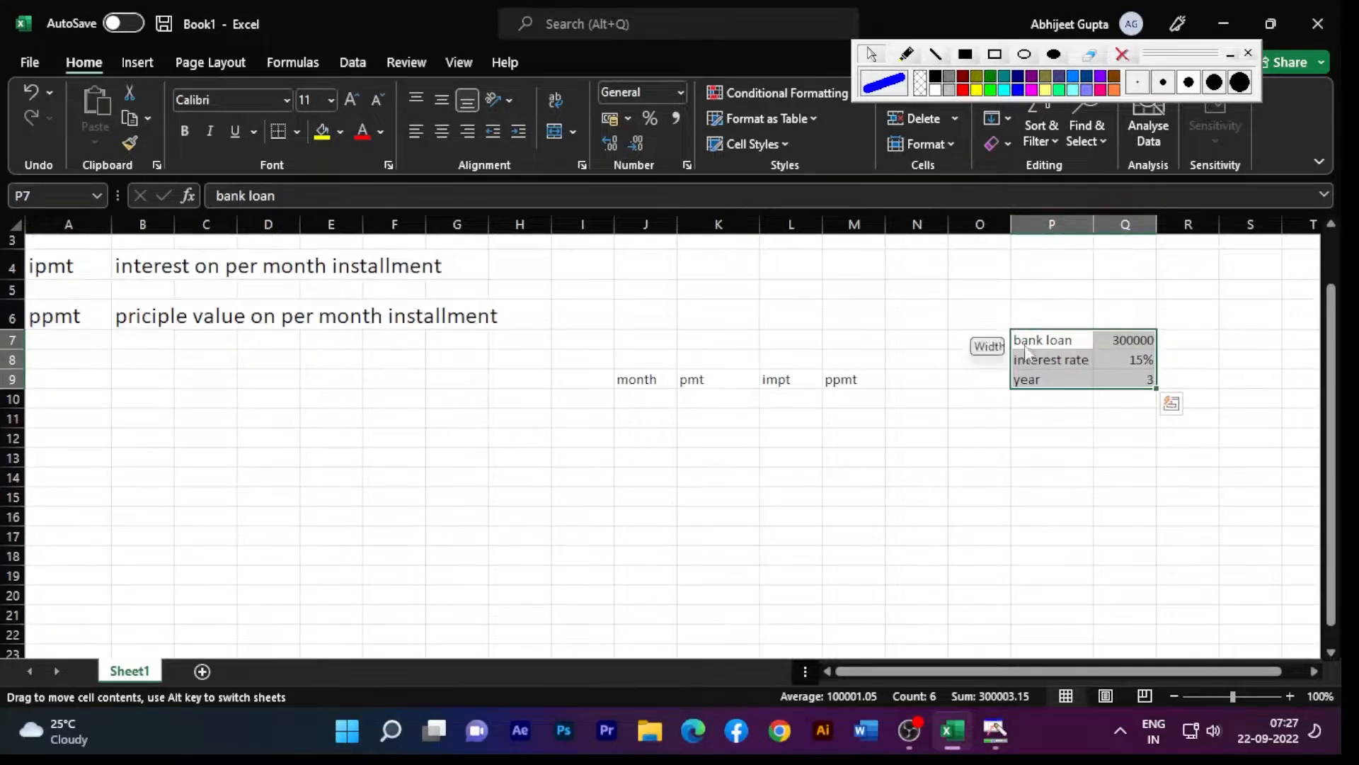
{"action": "left_click_drag", "start_coordinate": [1028, 352], "coordinate": [1026, 392]}
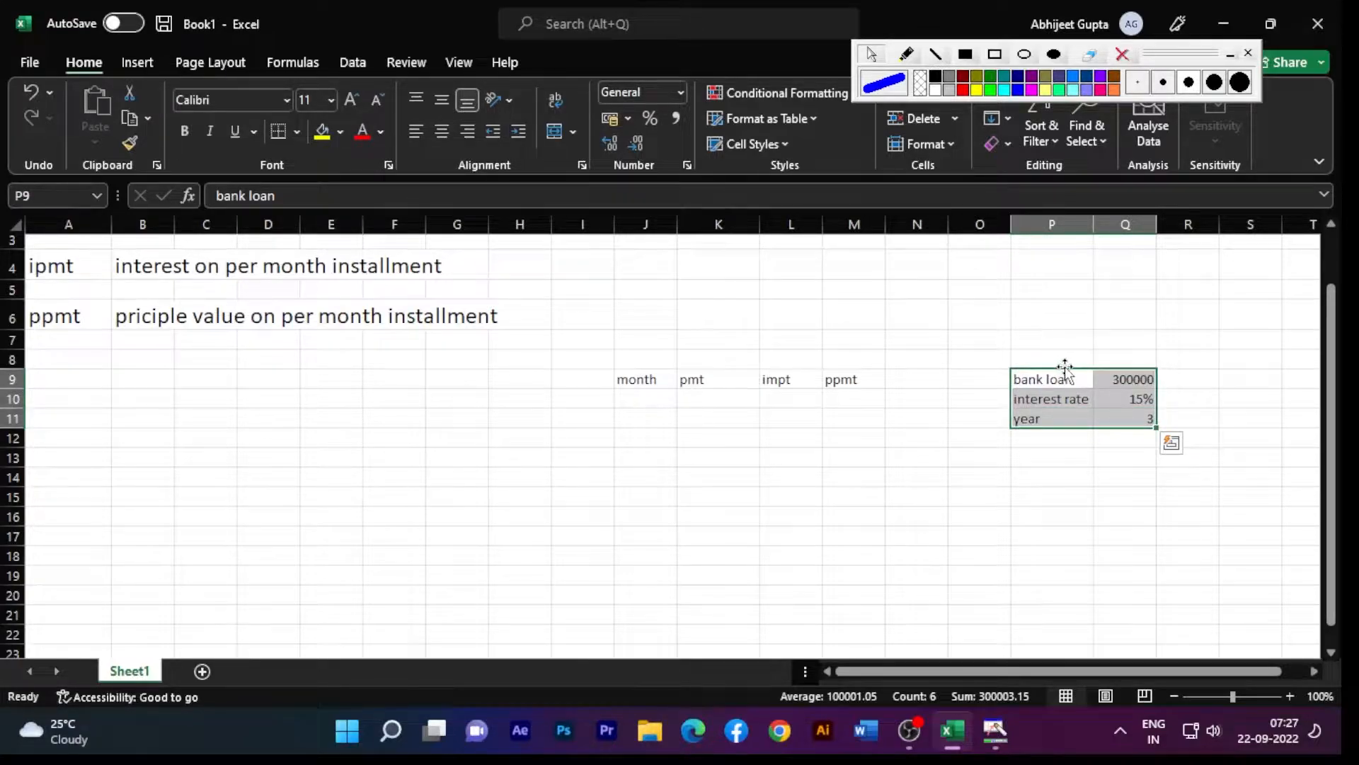
{"action": "left_click_drag", "start_coordinate": [1065, 367], "coordinate": [1055, 404]}
{"action": "scroll", "coordinate": [912, 397], "scroll_direction": "down", "scroll_amount": 1}
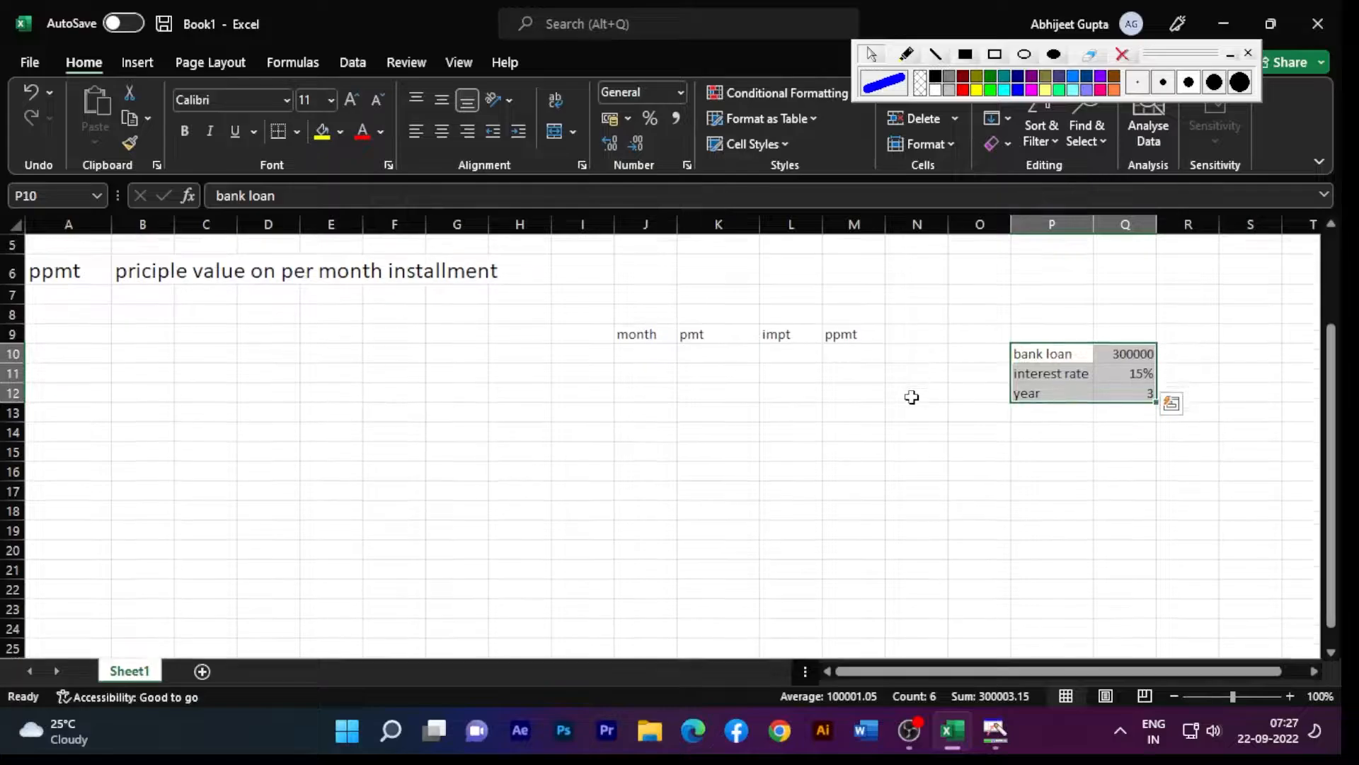
{"action": "scroll", "coordinate": [912, 397], "scroll_direction": "down", "scroll_amount": 1}
{"action": "left_click", "coordinate": [681, 301]}
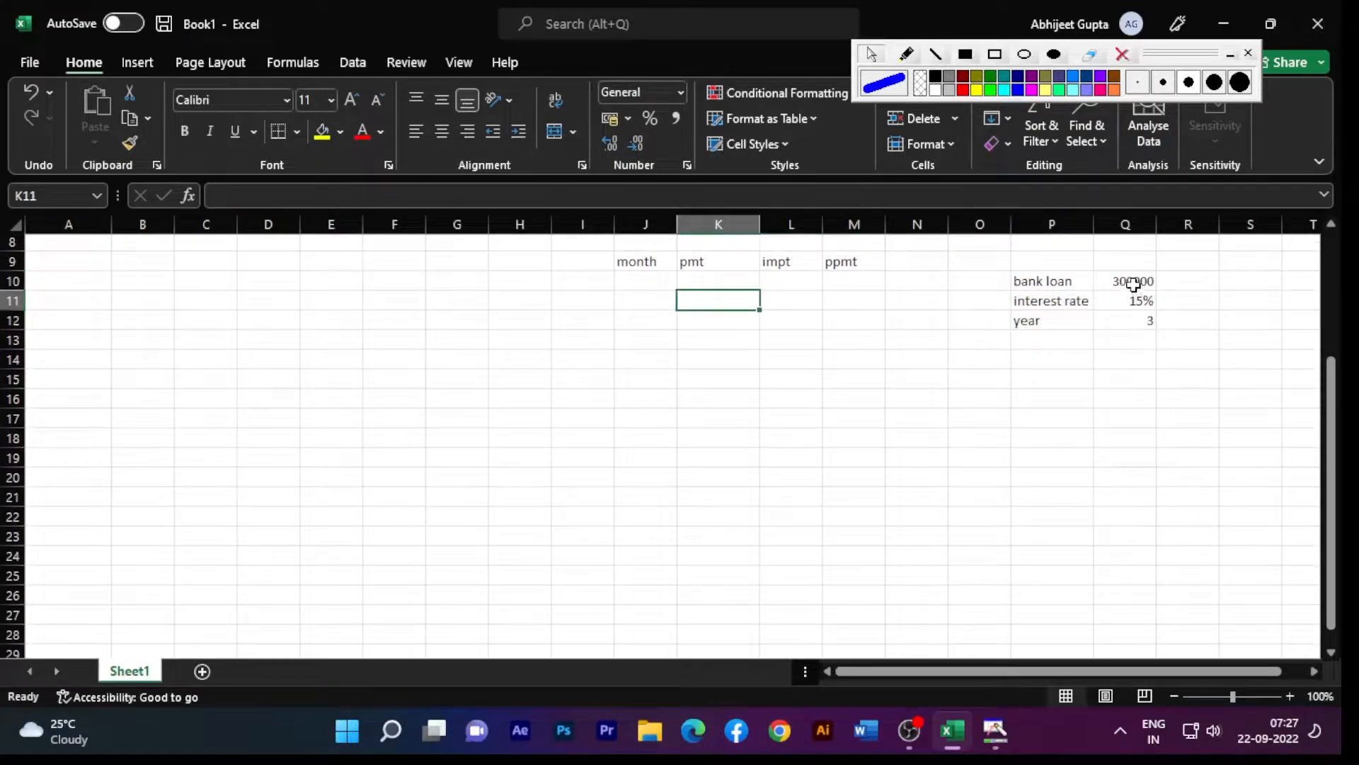
{"action": "left_click", "coordinate": [1147, 301]}
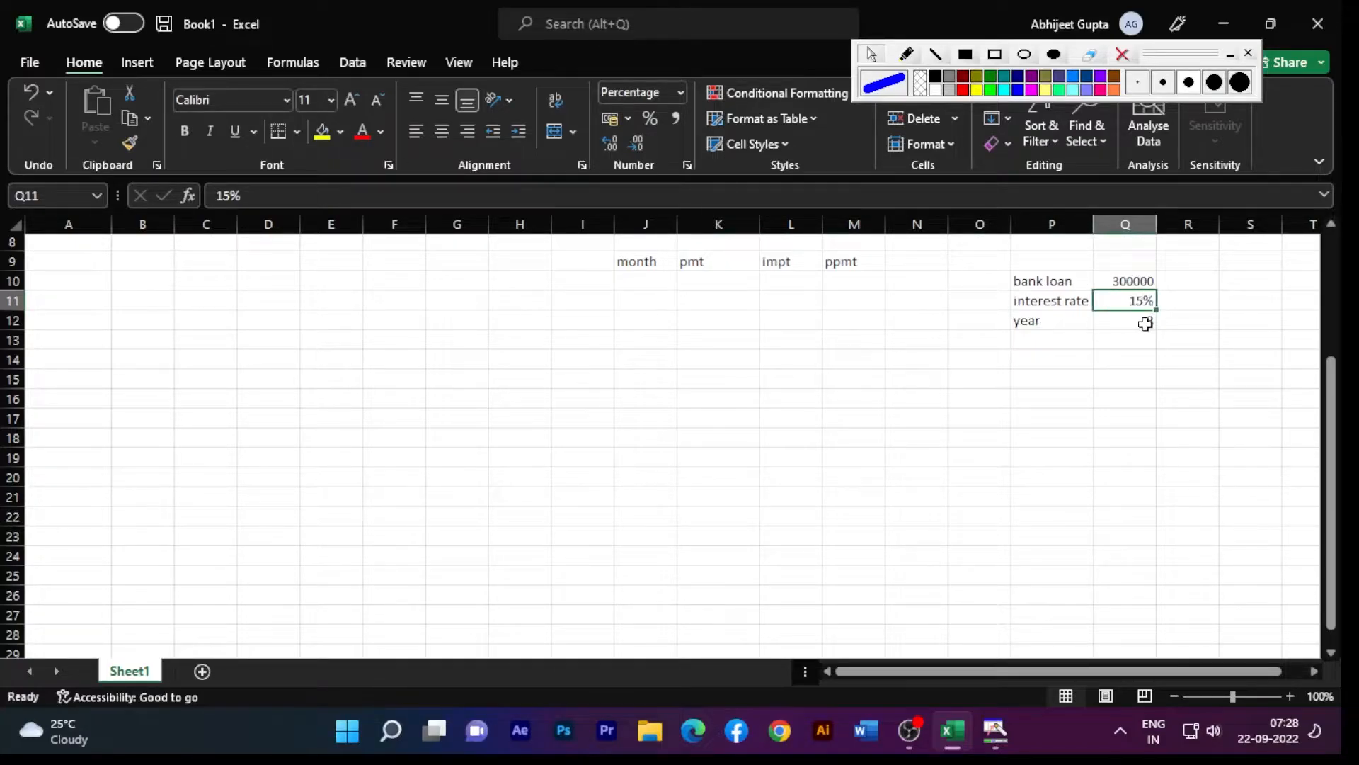
{"action": "left_click", "coordinate": [1145, 323]}
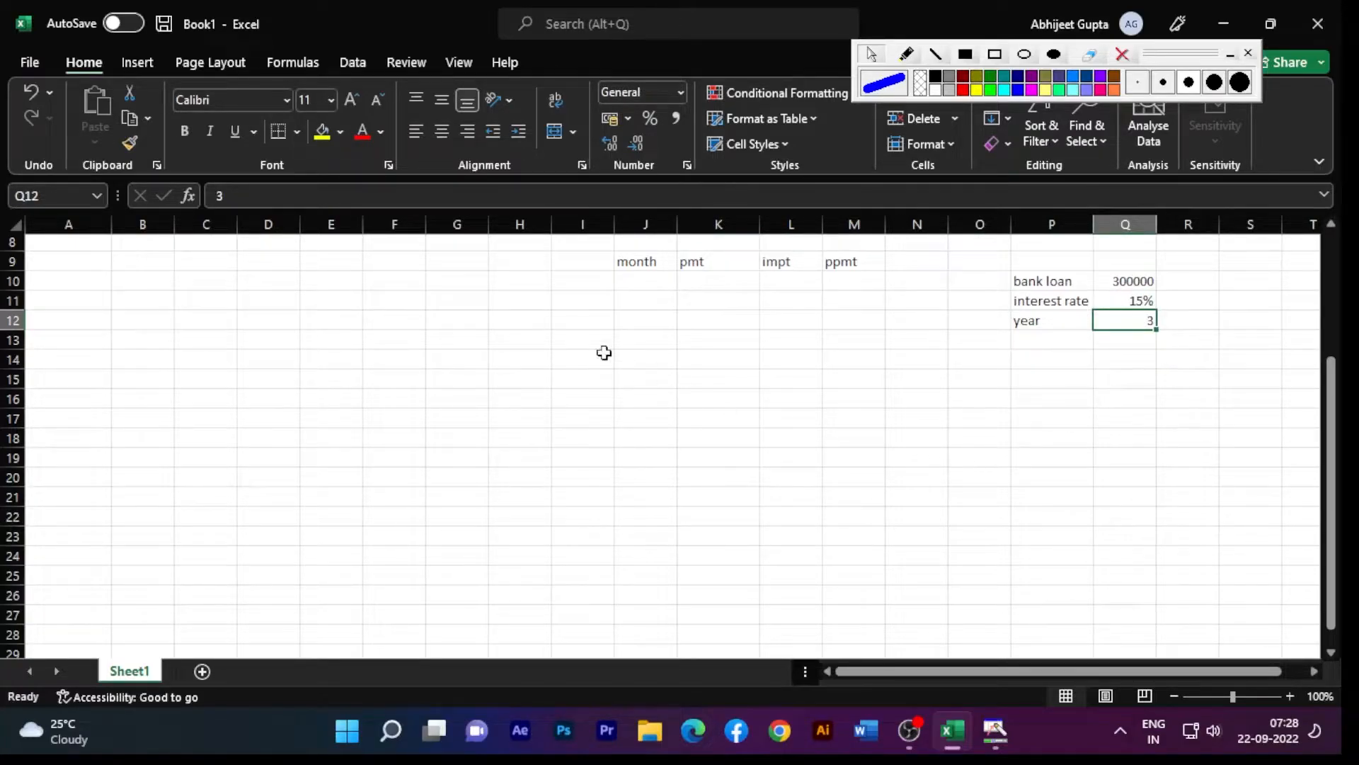
{"action": "left_click", "coordinate": [647, 277]}
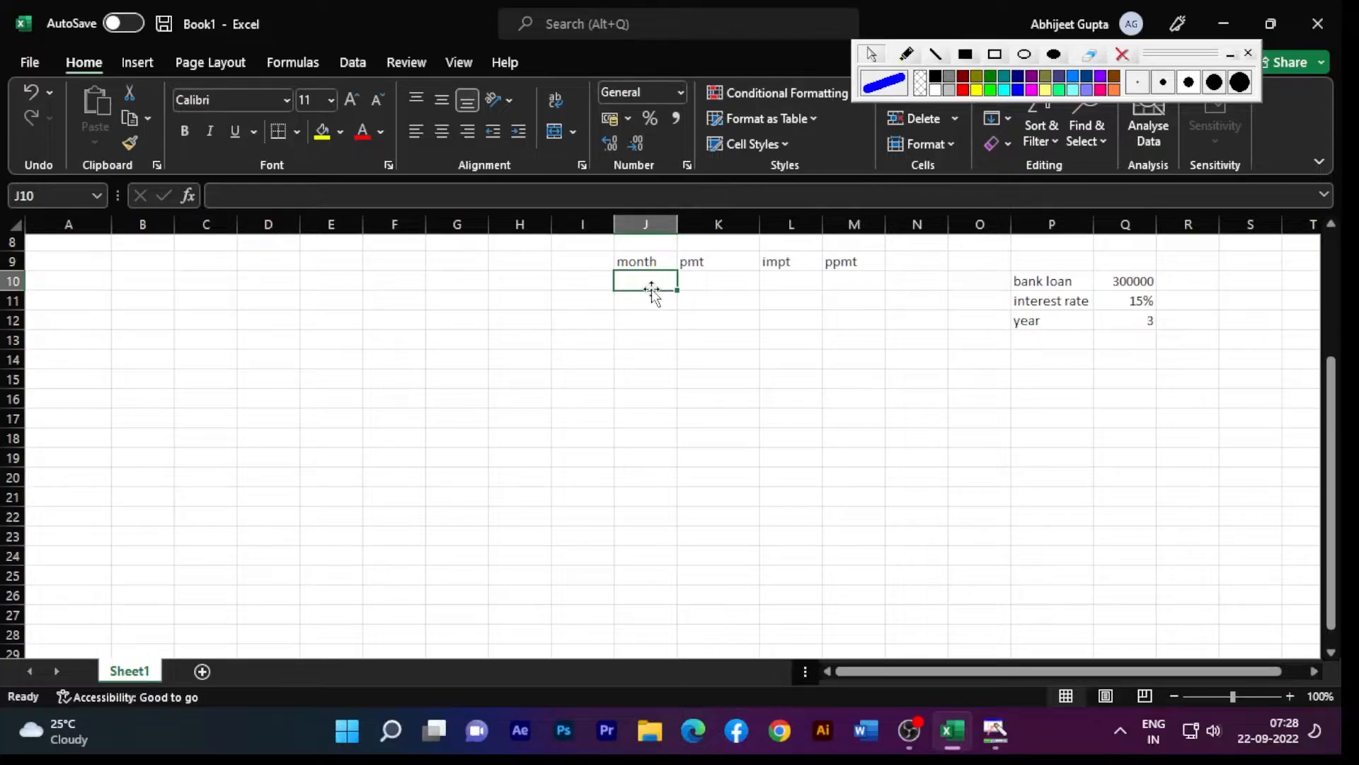
{"action": "left_click", "coordinate": [635, 339]}
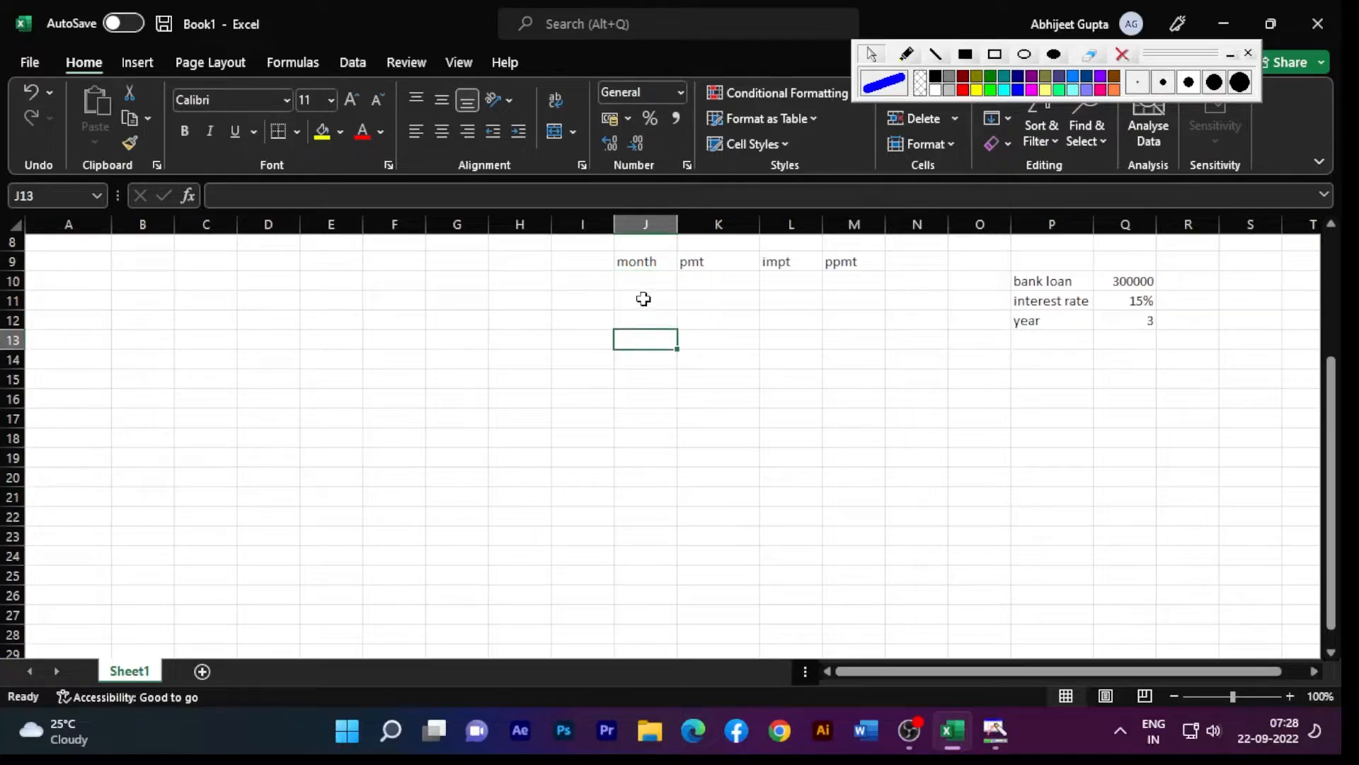
- Enter 1 and 2 in J10 and J11 and extend the series down to month 36 in J45
{"action": "left_click", "coordinate": [644, 284]}
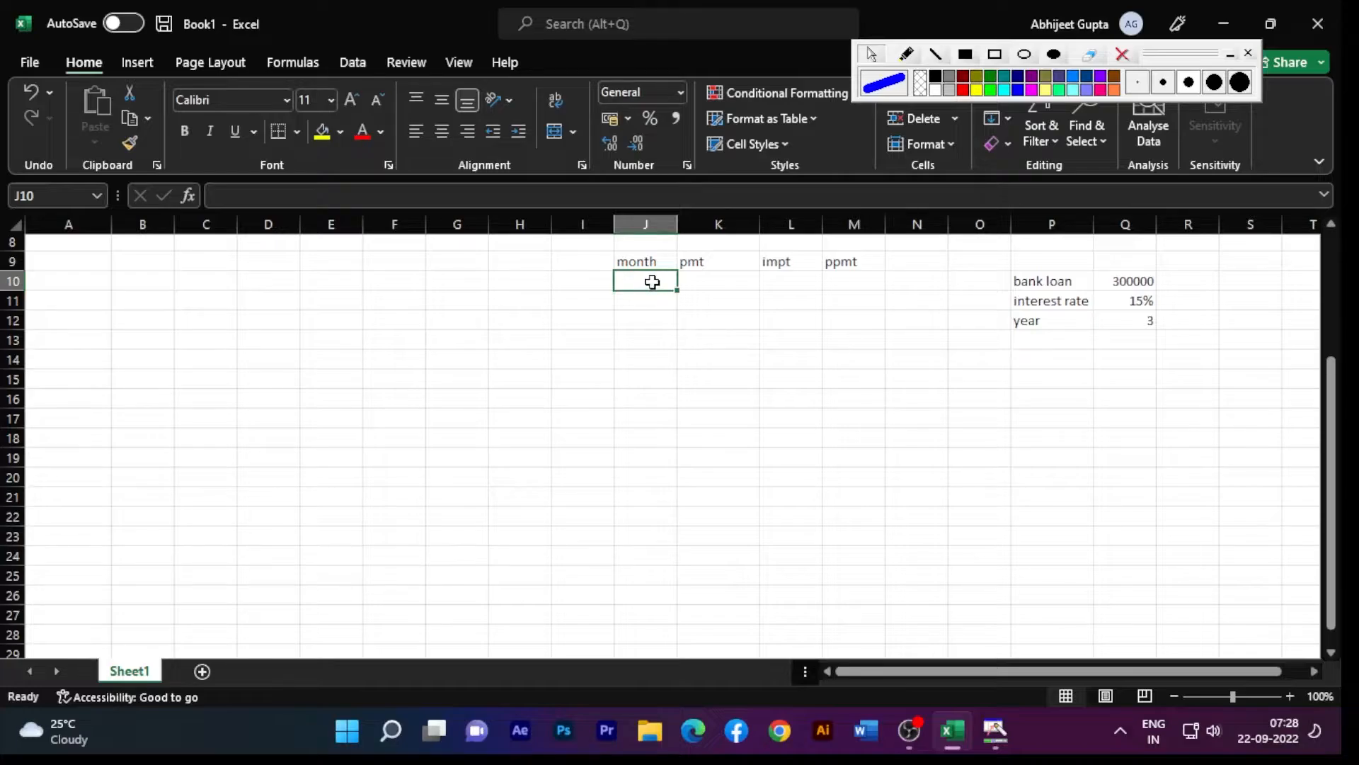
{"action": "type", "text": "1"}
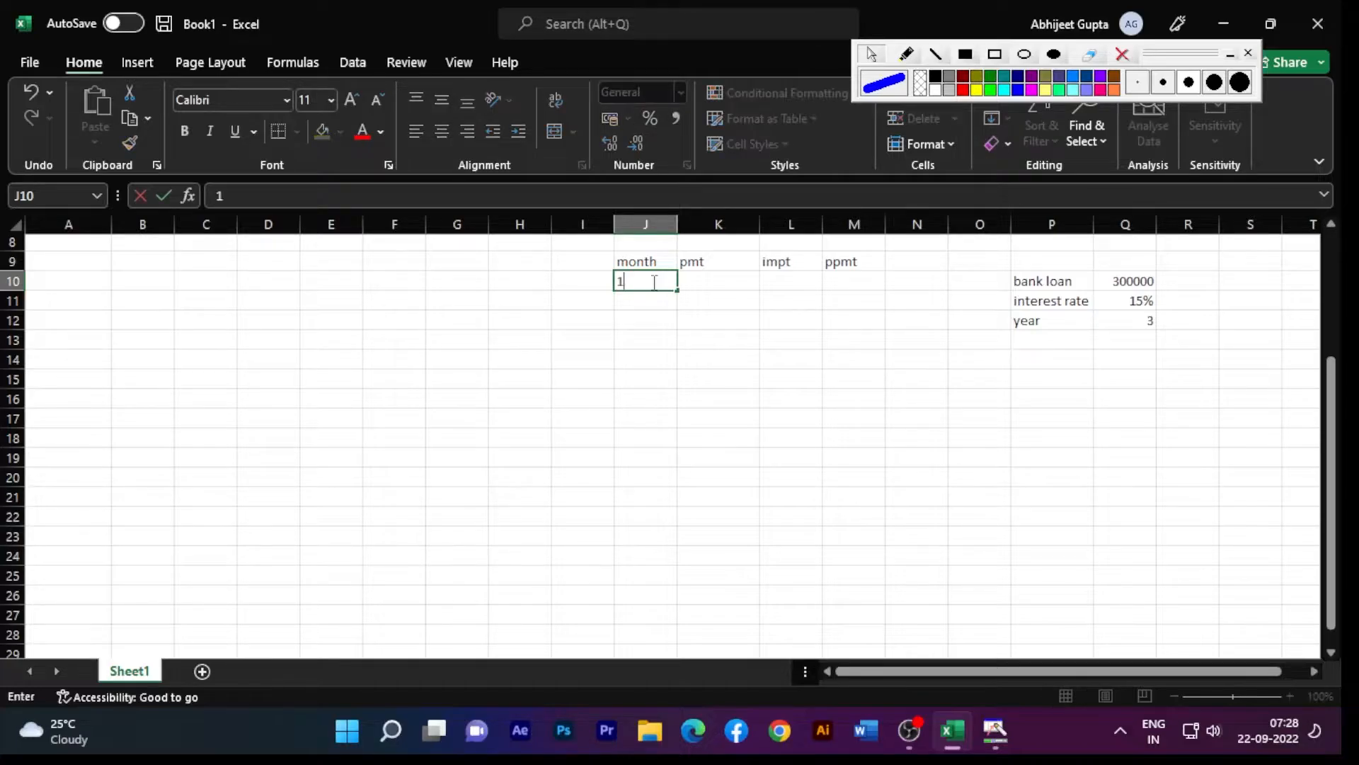
{"action": "key", "text": "Return"}
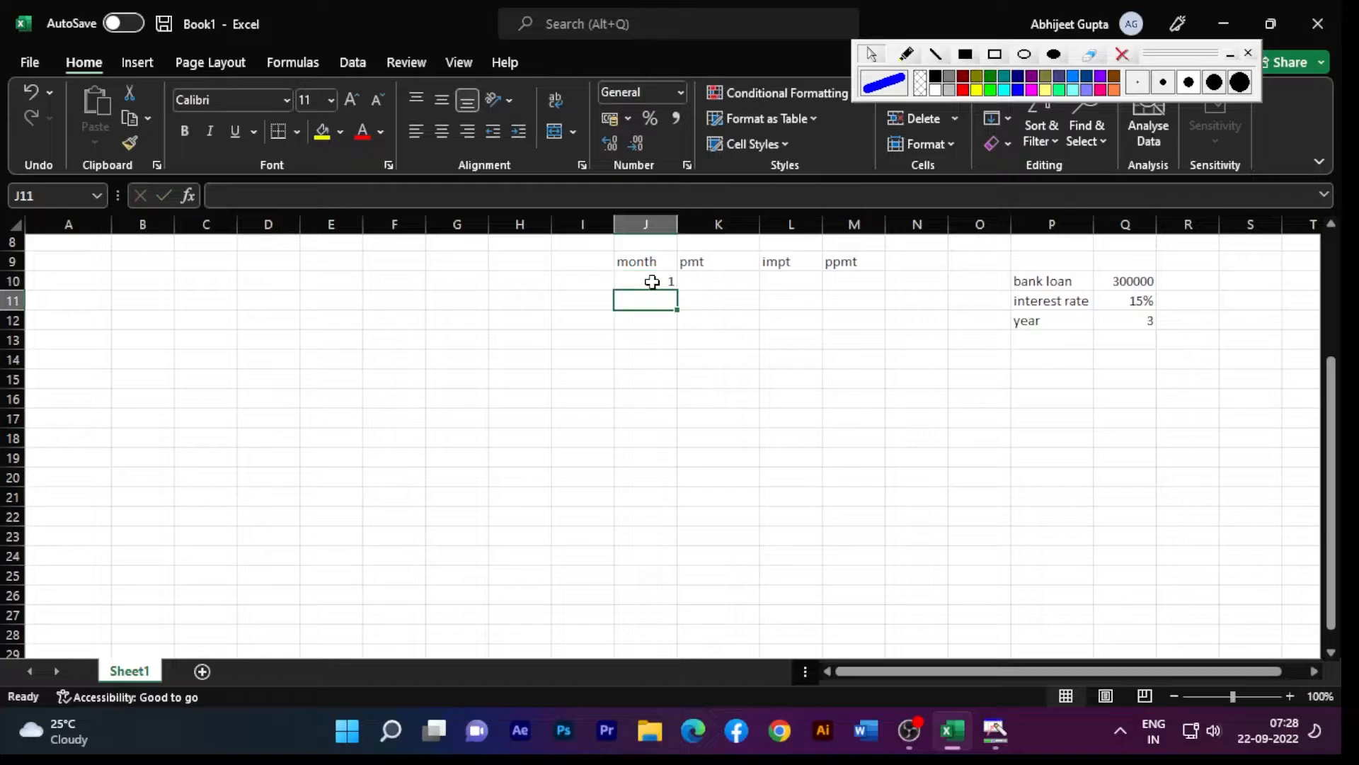
{"action": "type", "text": "2"}
{"action": "left_click", "coordinate": [653, 356]}
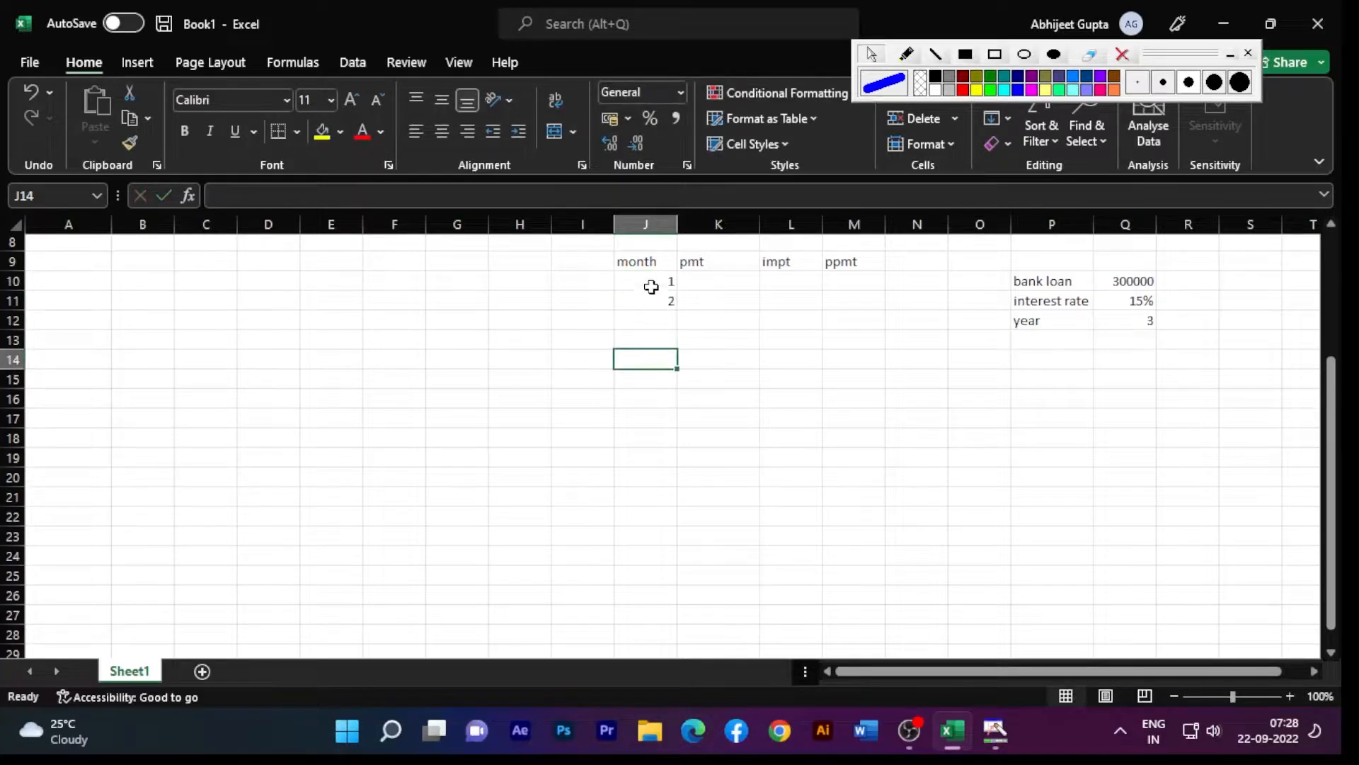
{"action": "left_click_drag", "start_coordinate": [651, 287], "coordinate": [647, 301]}
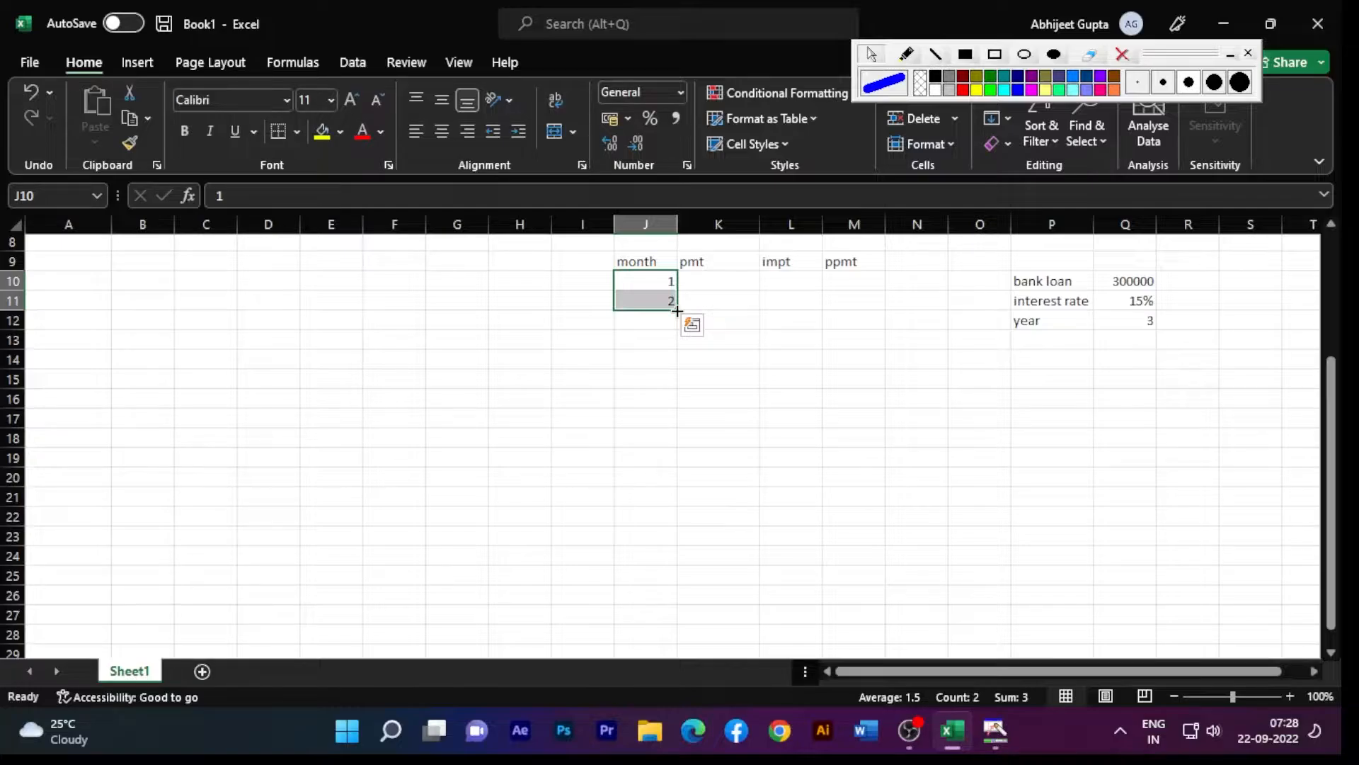
{"action": "mouse_move", "coordinate": [678, 311]}
{"action": "left_mouse_down"}
{"action": "mouse_move", "coordinate": [681, 626]}
{"action": "mouse_move", "coordinate": [665, 507]}
{"action": "mouse_move", "coordinate": [671, 588]}
{"action": "left_mouse_up"}
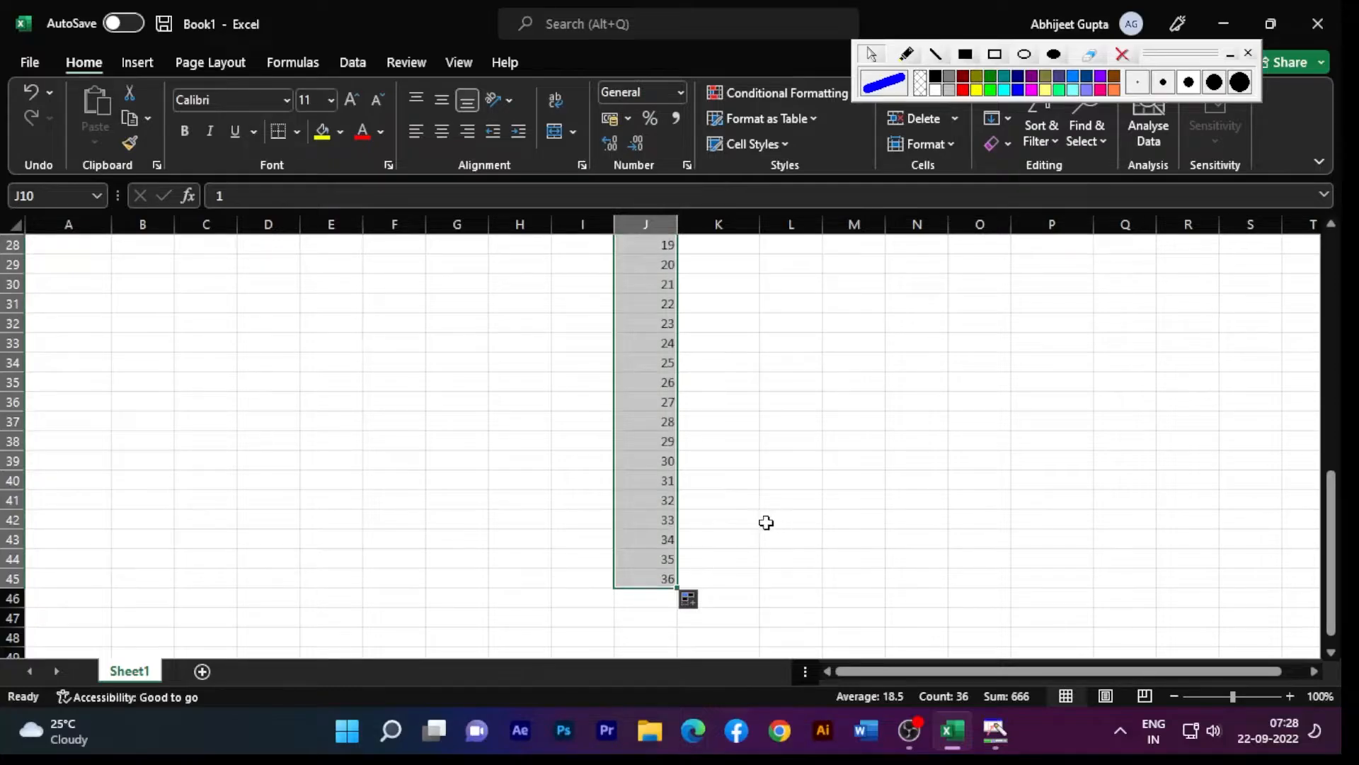
{"action": "scroll", "coordinate": [762, 524], "scroll_direction": "up", "scroll_amount": 8}
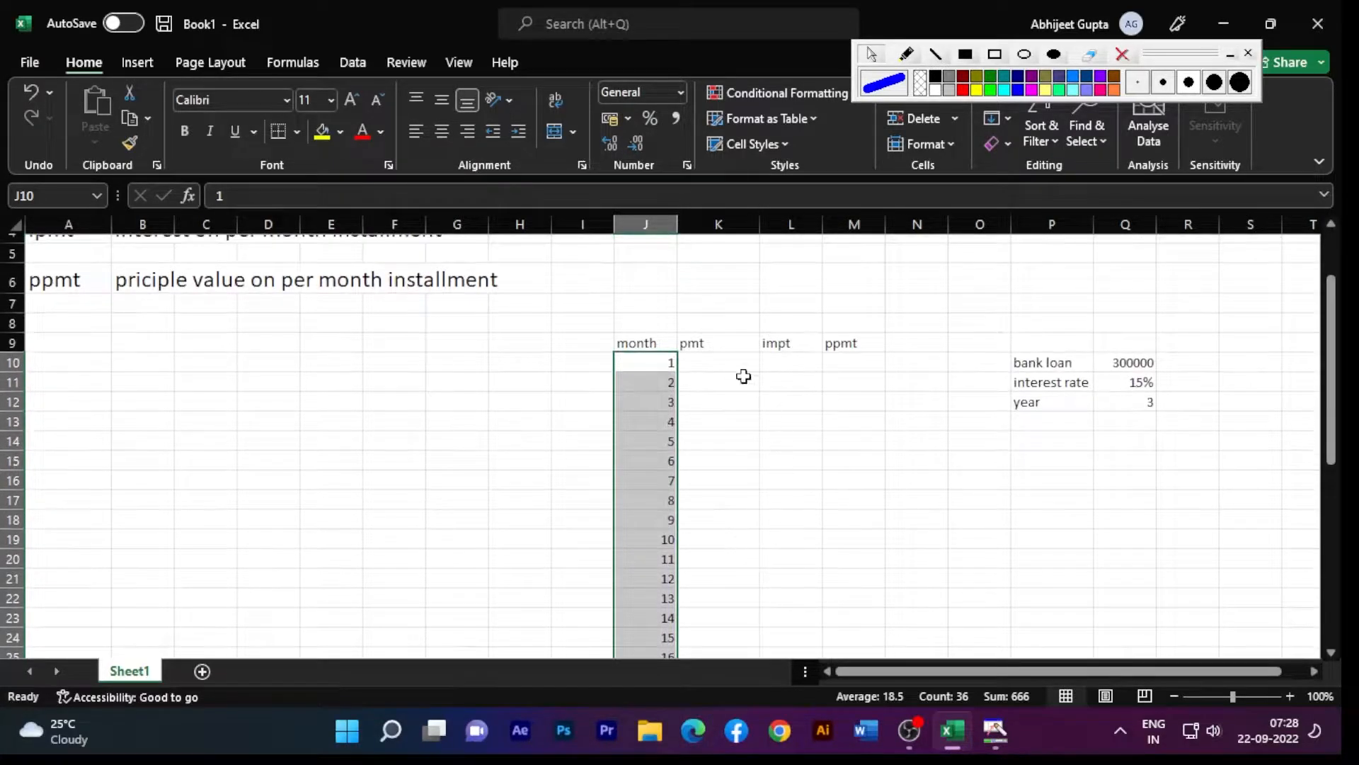
{"action": "left_click", "coordinate": [725, 371]}
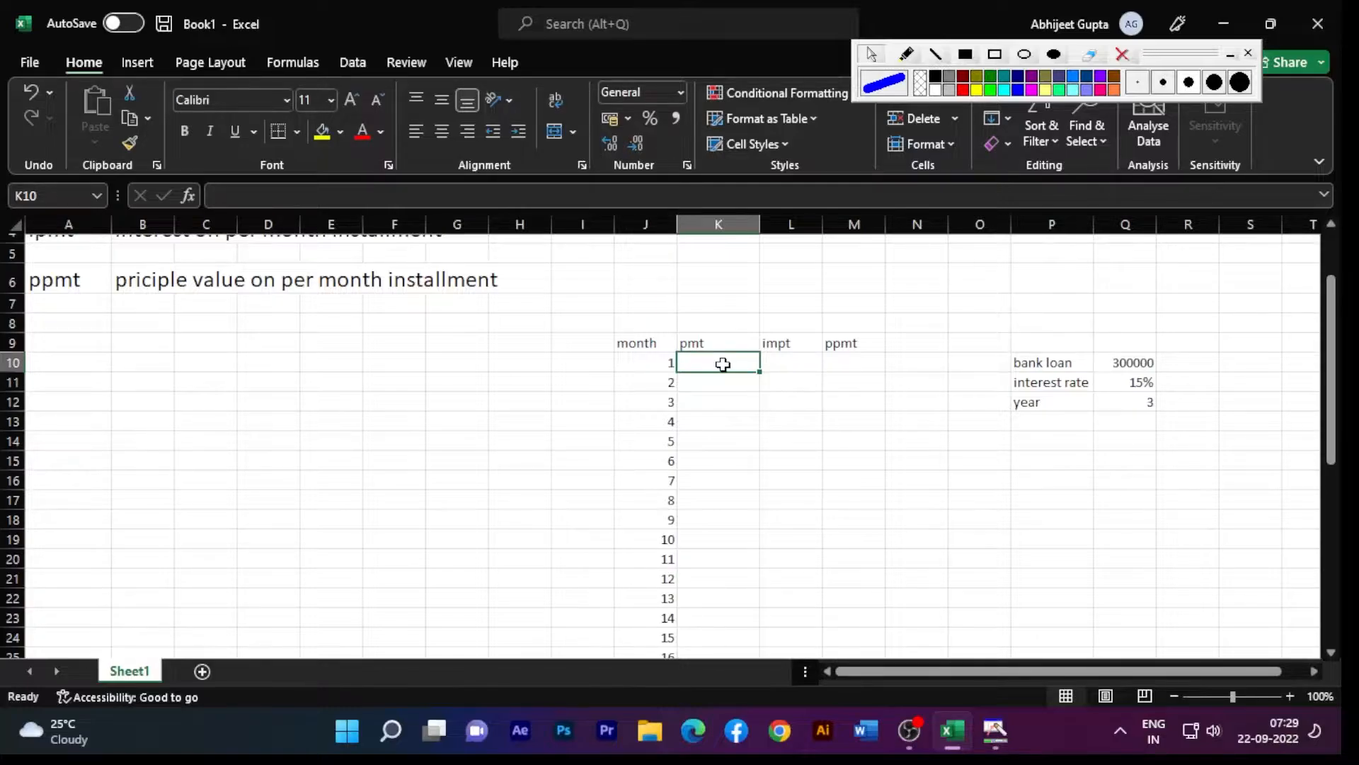
{"action": "left_click", "coordinate": [715, 400]}
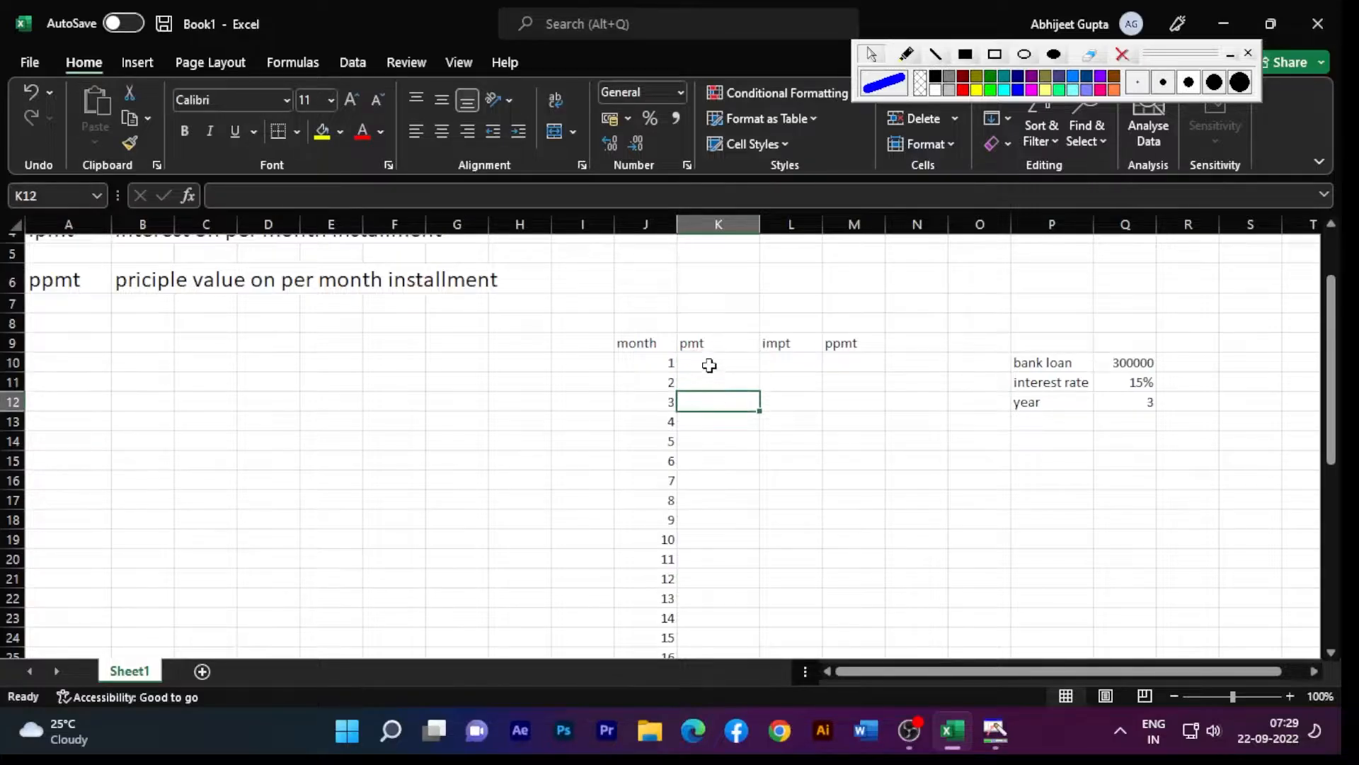
{"action": "left_click", "coordinate": [709, 364]}
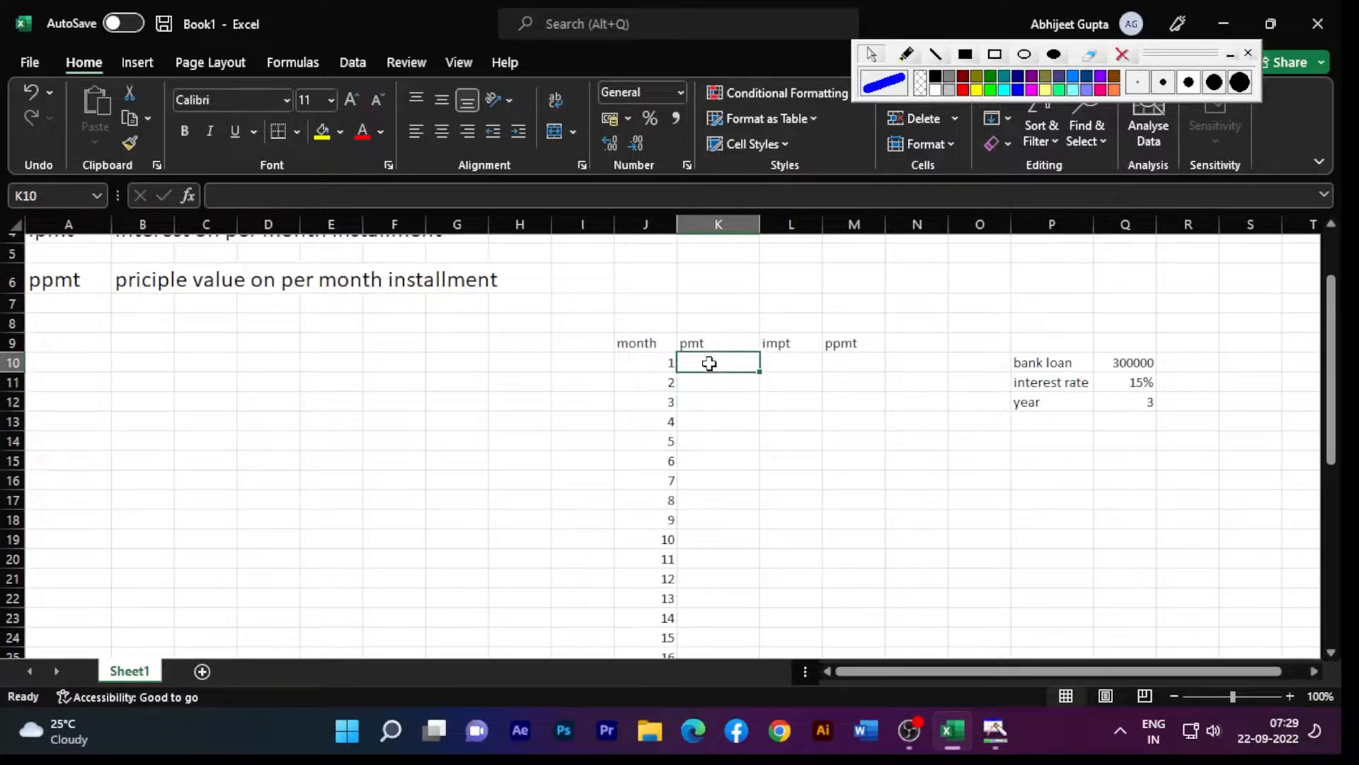
{"action": "type", "text": "="}
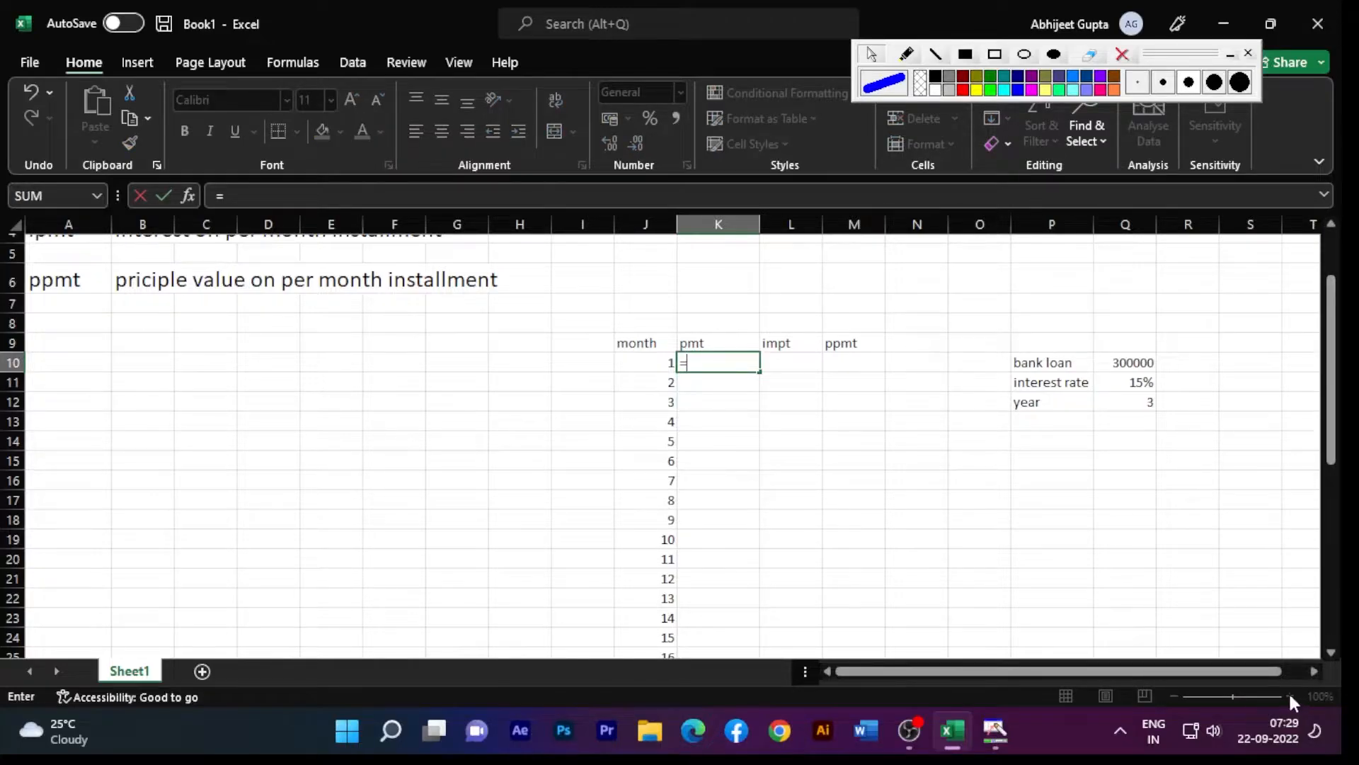
{"action": "key", "text": "BackSpace"}
{"action": "key", "text": "Return"}
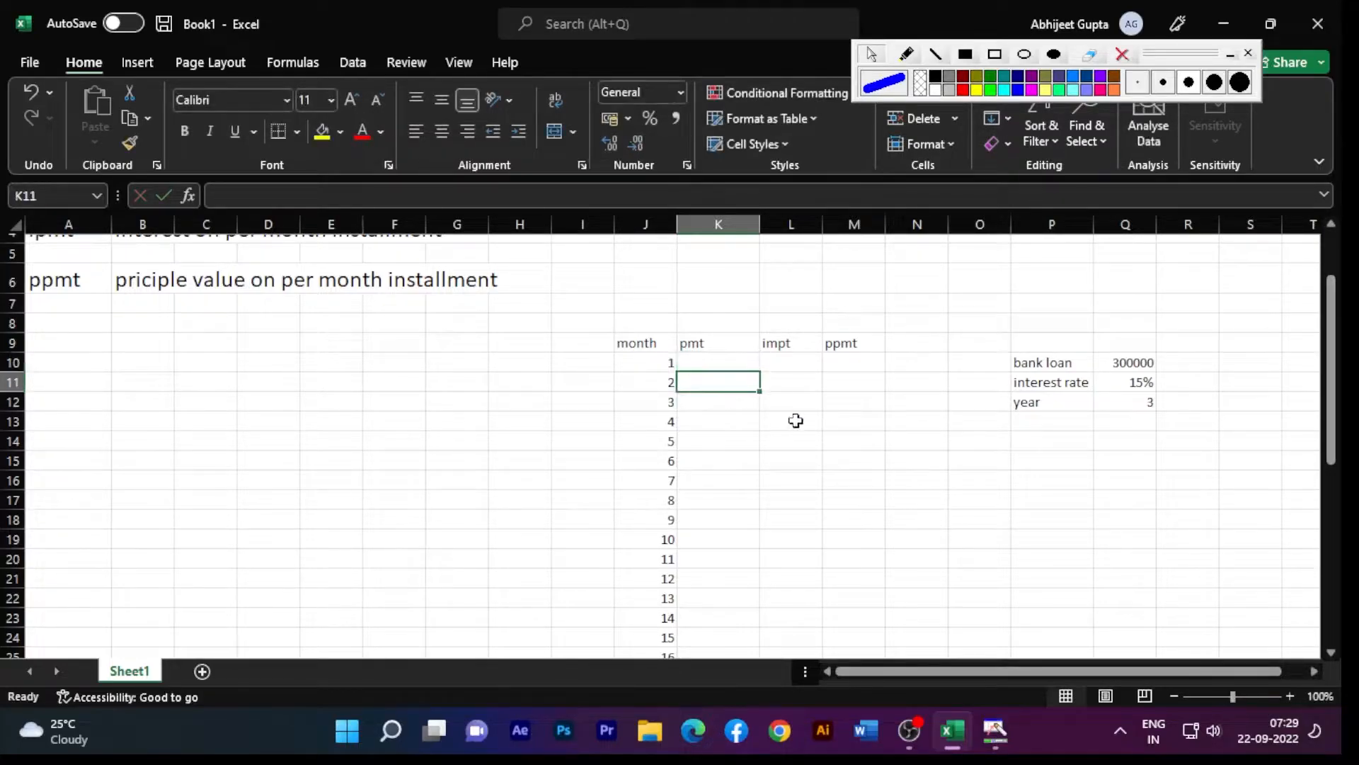
{"action": "left_click", "coordinate": [807, 478]}
- Enlarge the sheet view to 120% and start a PMT formula in K10 for month 1
{"action": "left_click", "coordinate": [1289, 696]}
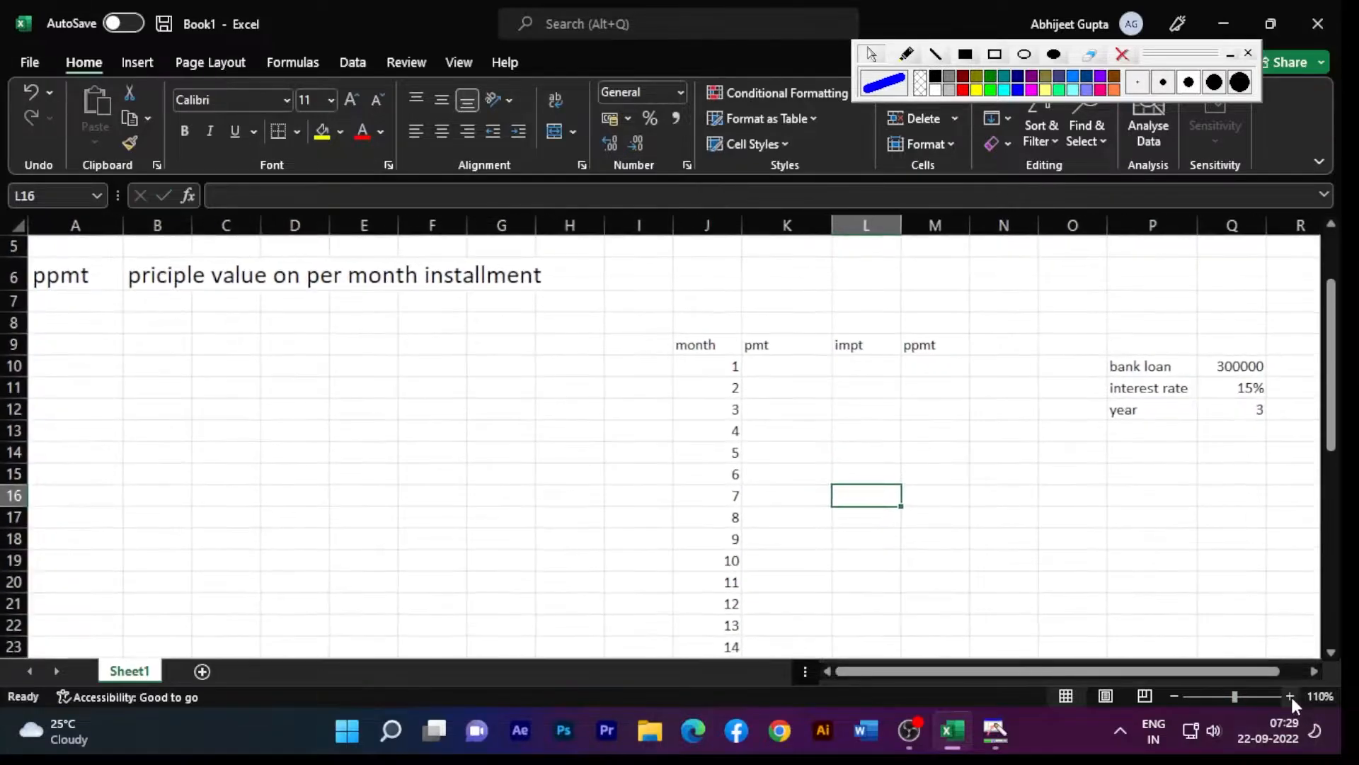
{"action": "left_click", "coordinate": [1290, 696]}
{"action": "left_click", "coordinate": [753, 356]}
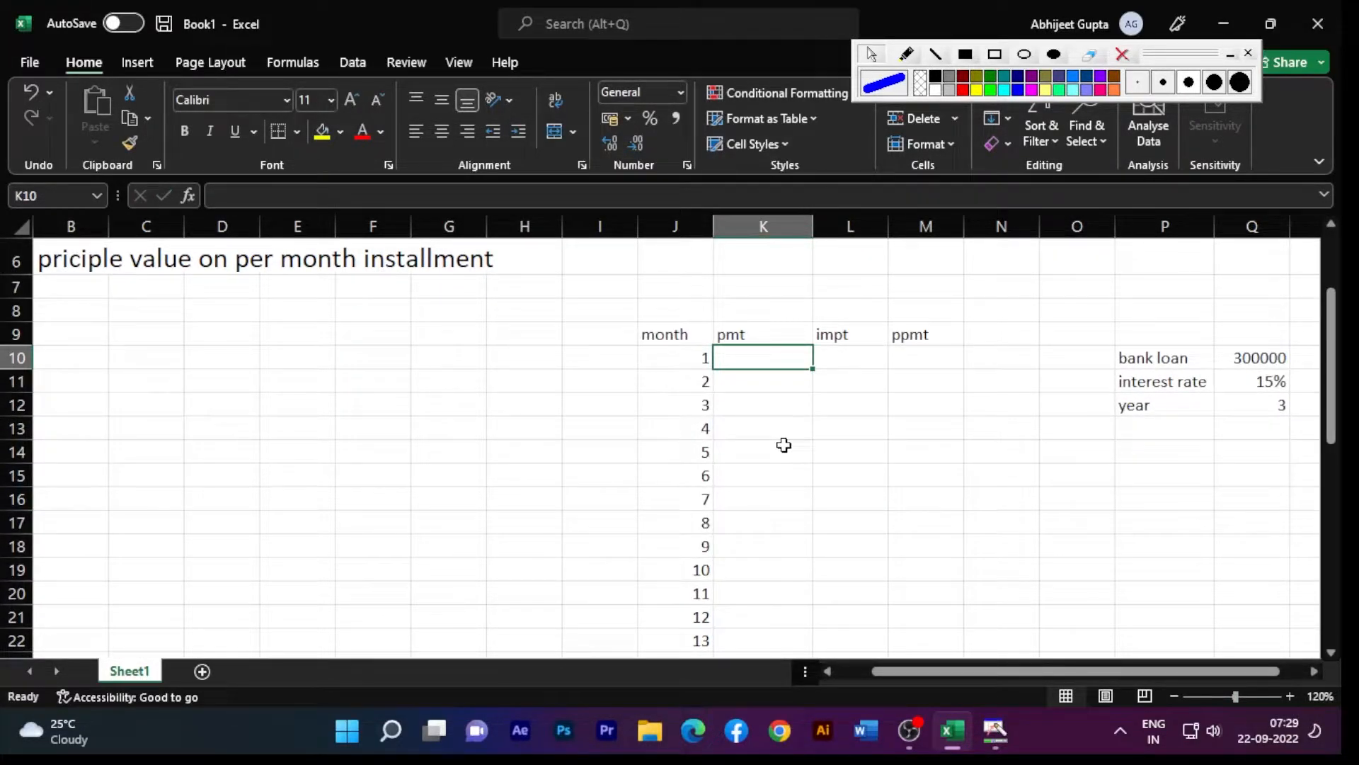
{"action": "type", "text": "=pm"}
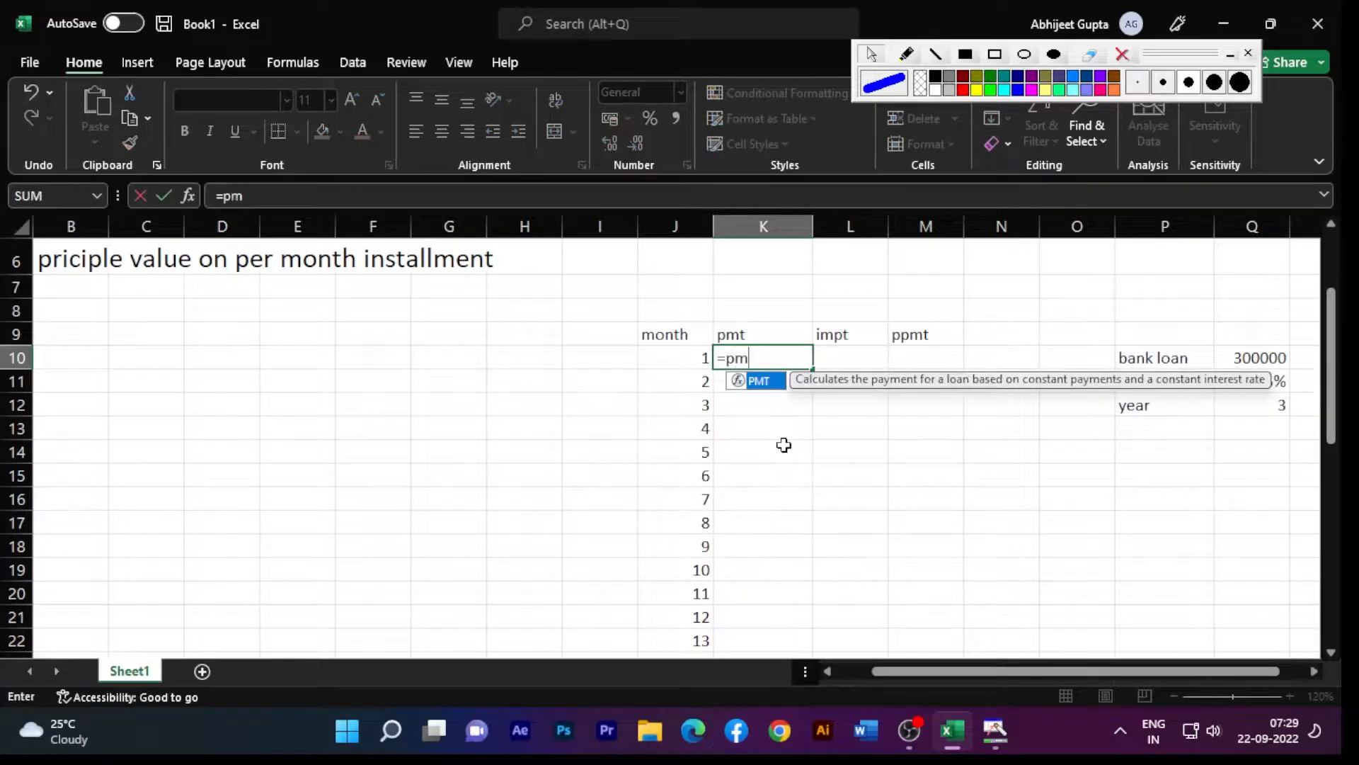
{"action": "type", "text": "t"}
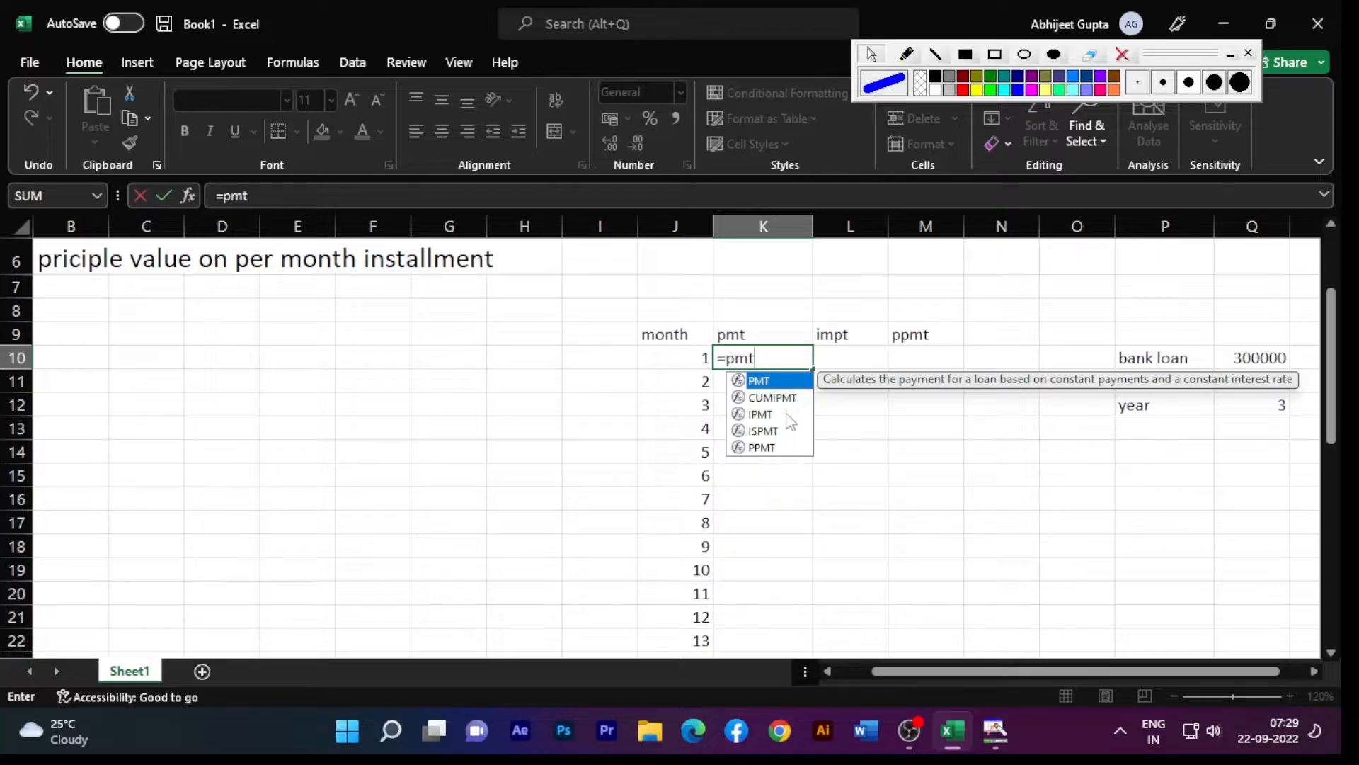
{"action": "double_click", "coordinate": [771, 386]}
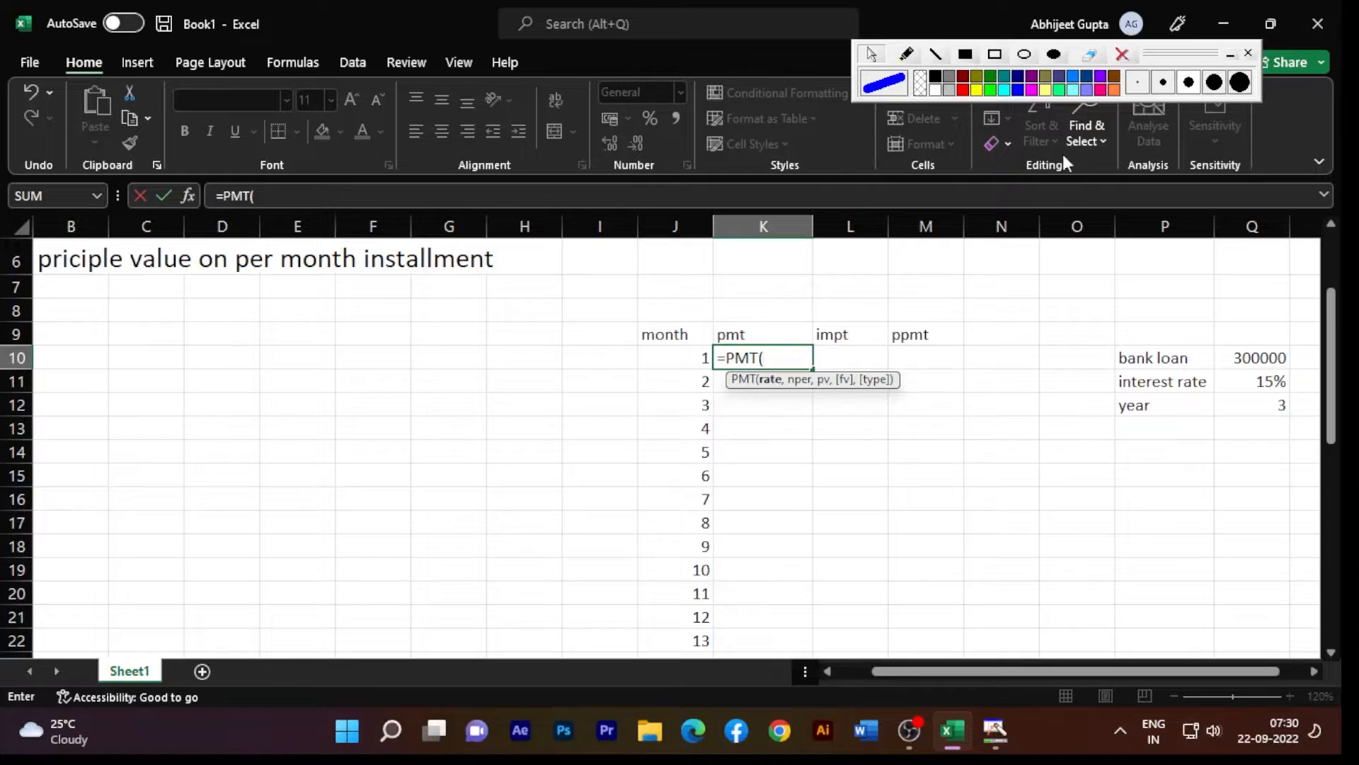
{"action": "left_click", "coordinate": [995, 54]}
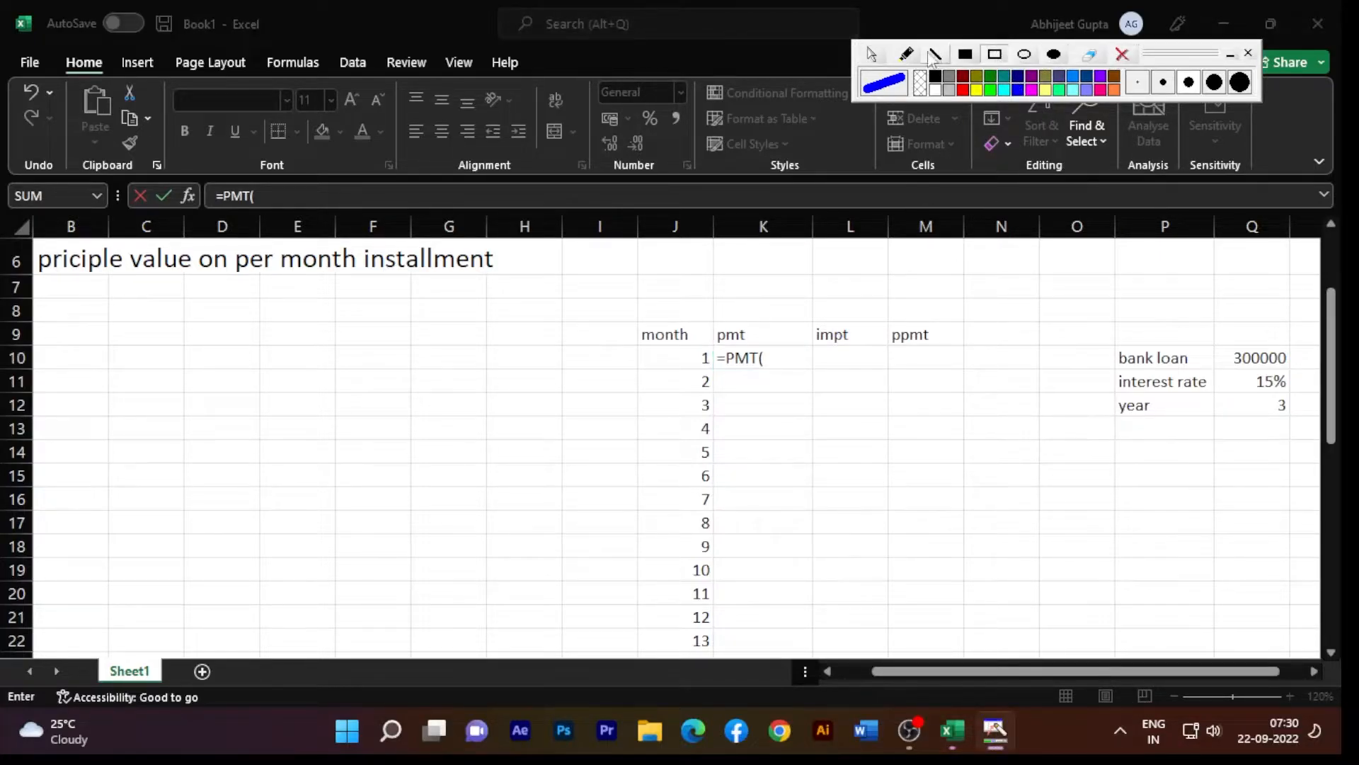
{"action": "left_click", "coordinate": [871, 54]}
{"action": "left_click", "coordinate": [774, 357]}
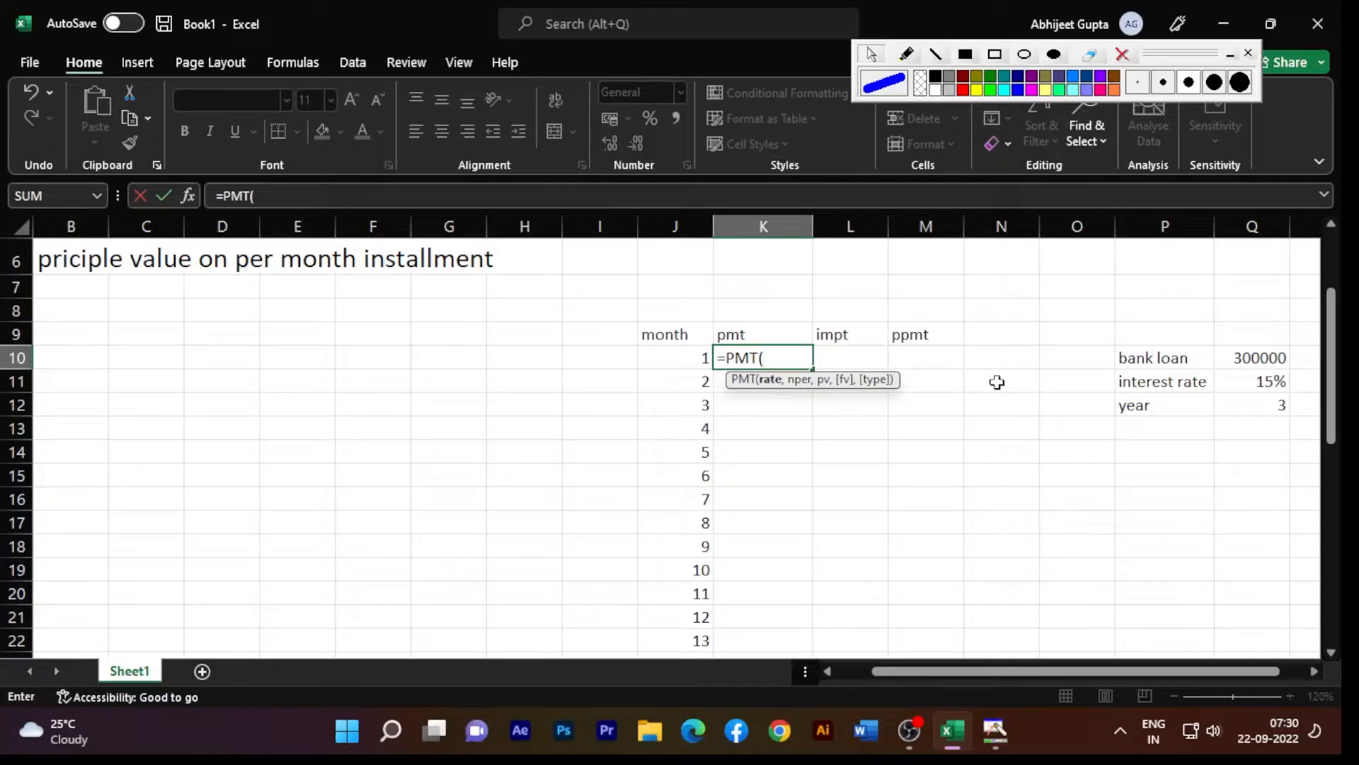
- Complete the PMT formula in K10 with rate Q11/12, number of periods Q12*12 and present value -Q10
{"action": "left_click", "coordinate": [1267, 383]}
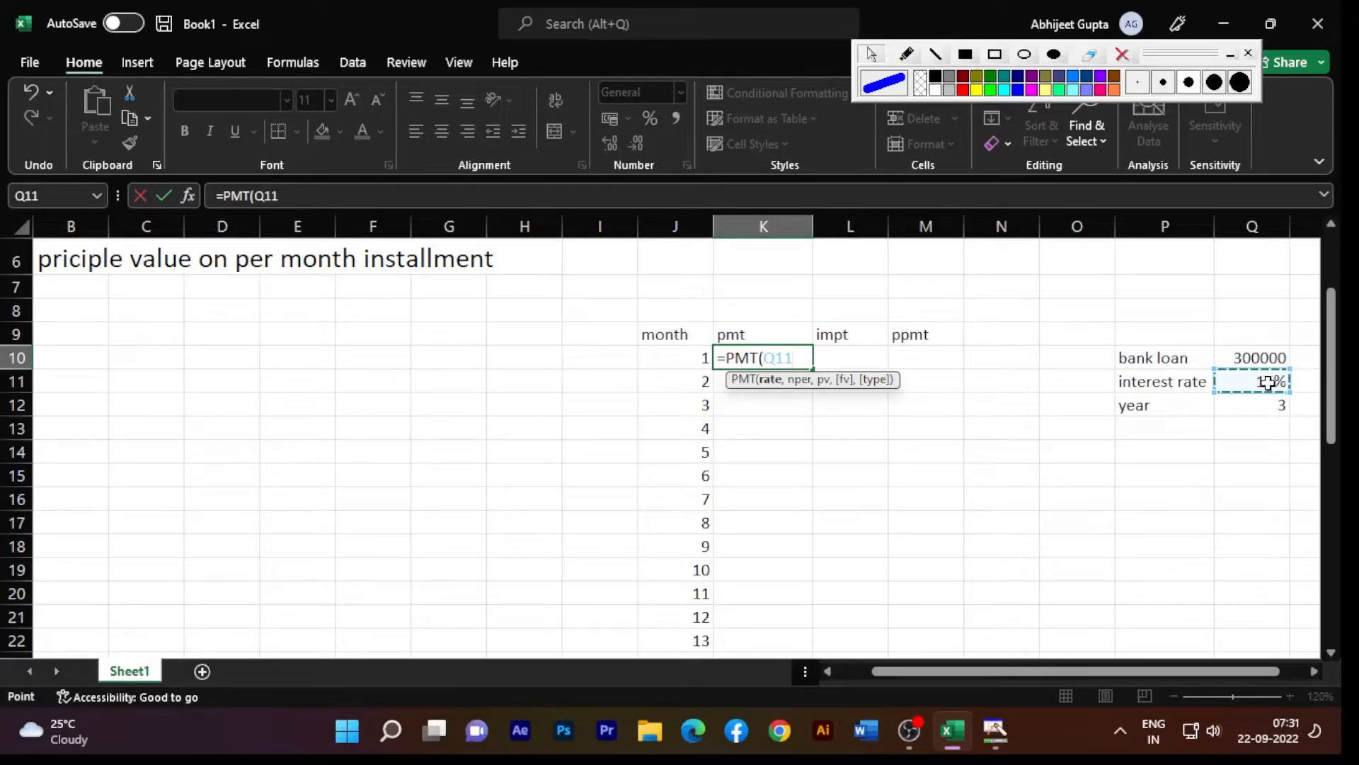
{"action": "type", "text": "/12"}
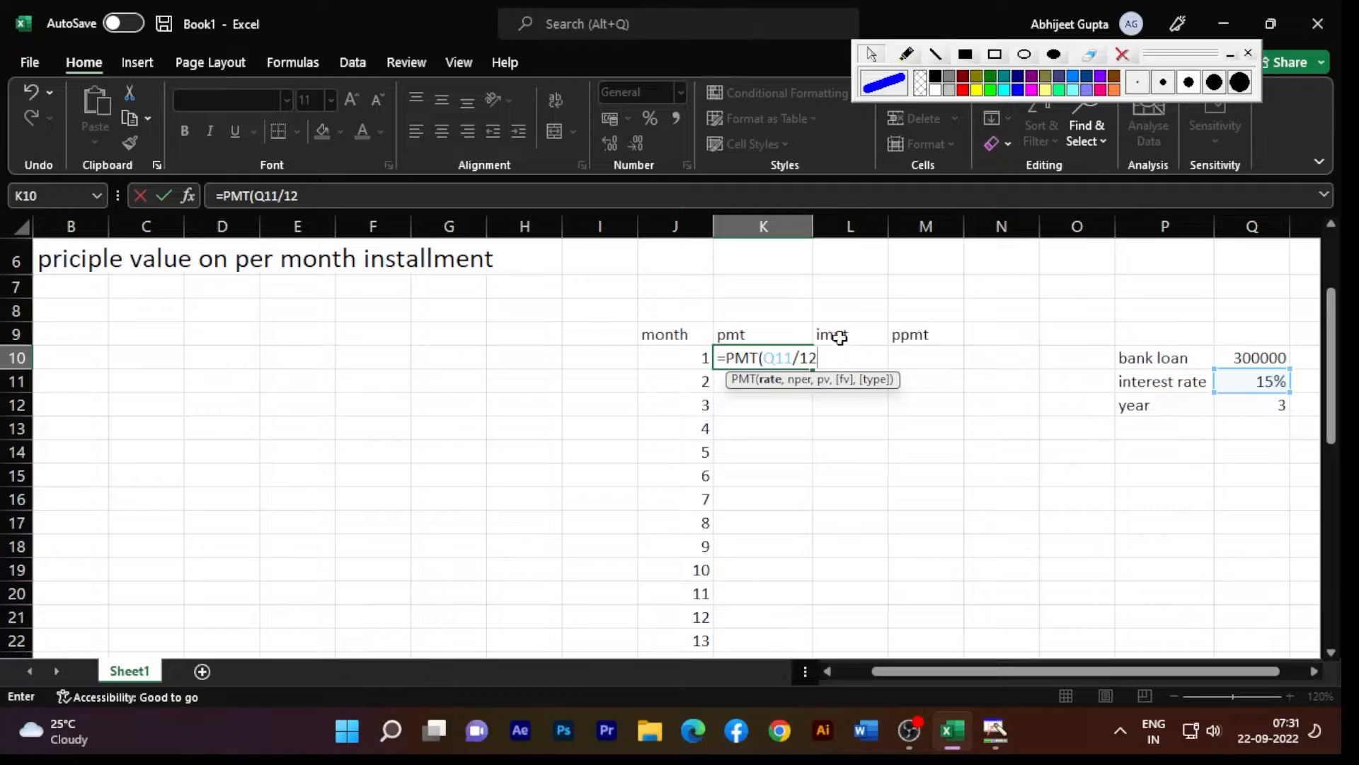
{"action": "type", "text": ","}
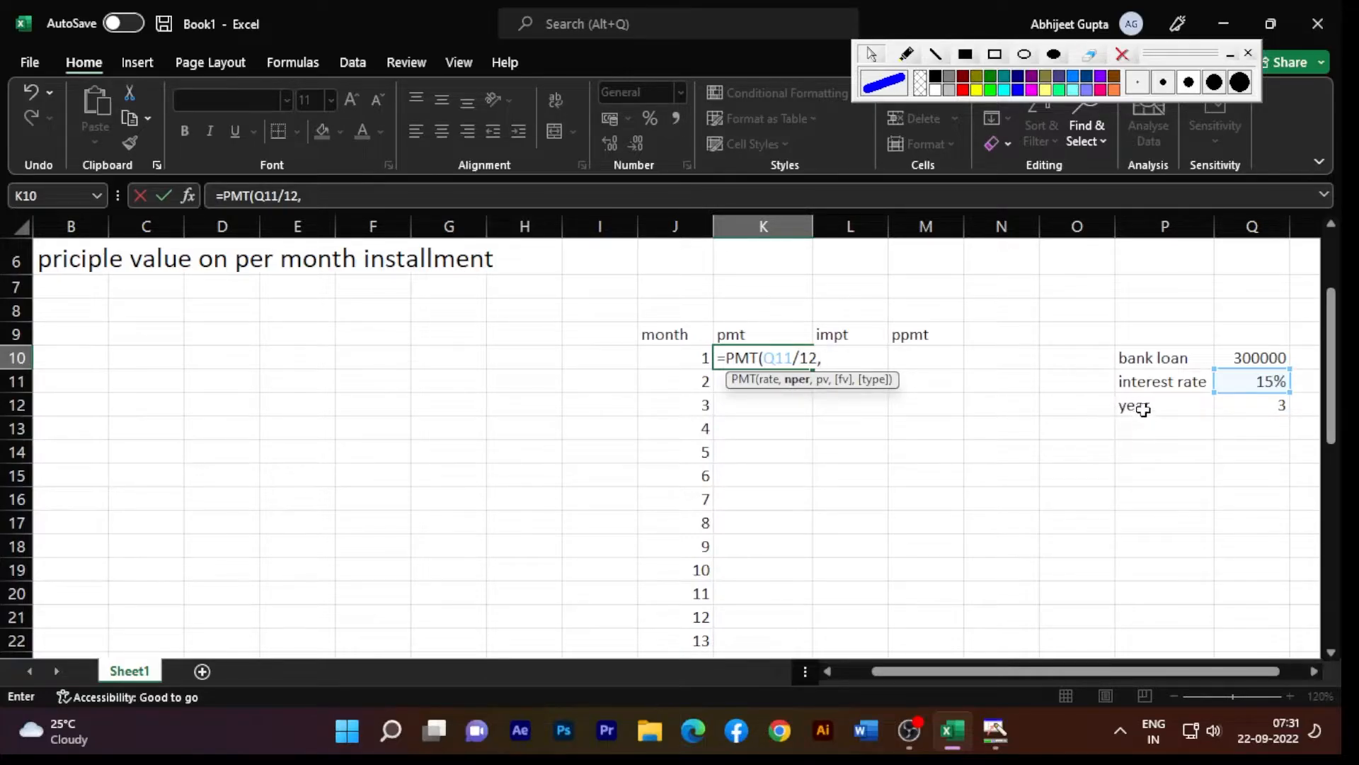
{"action": "left_click", "coordinate": [1265, 407]}
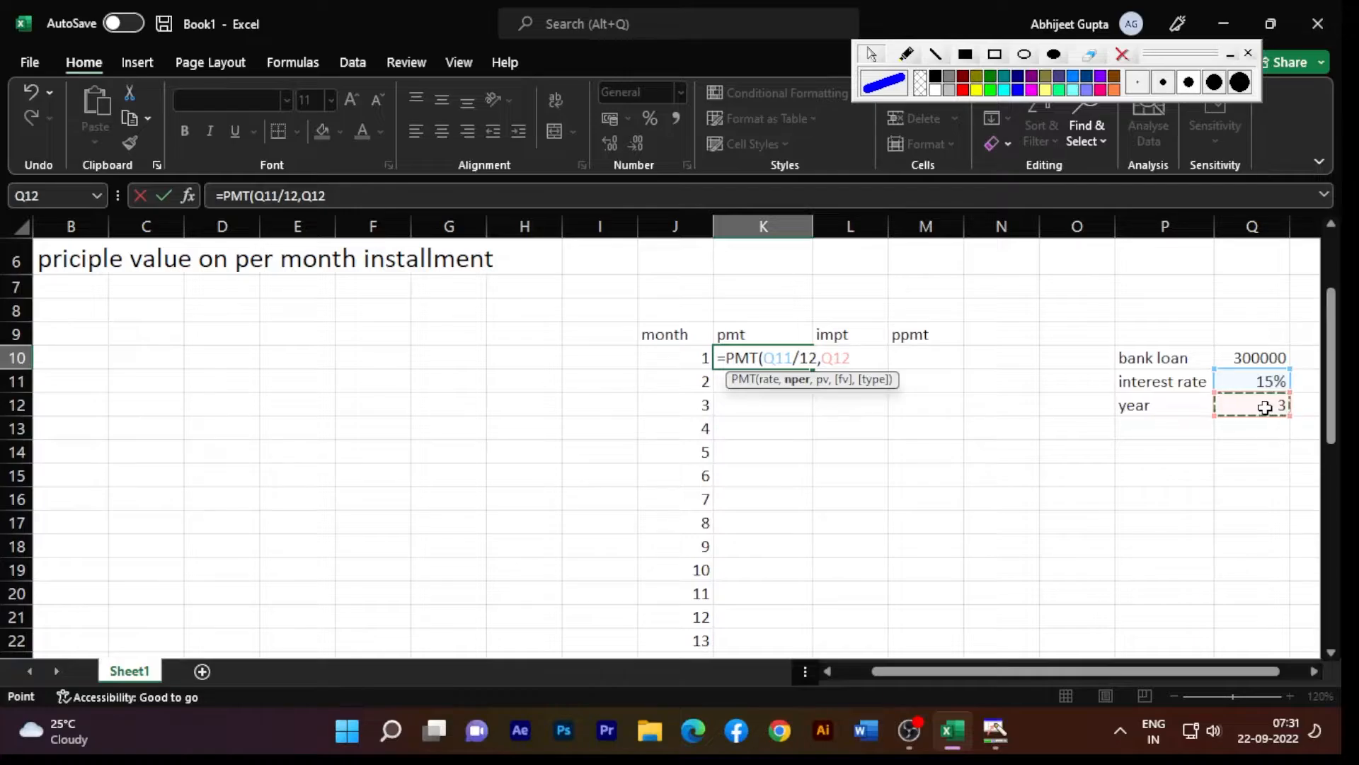
{"action": "type", "text": "*"}
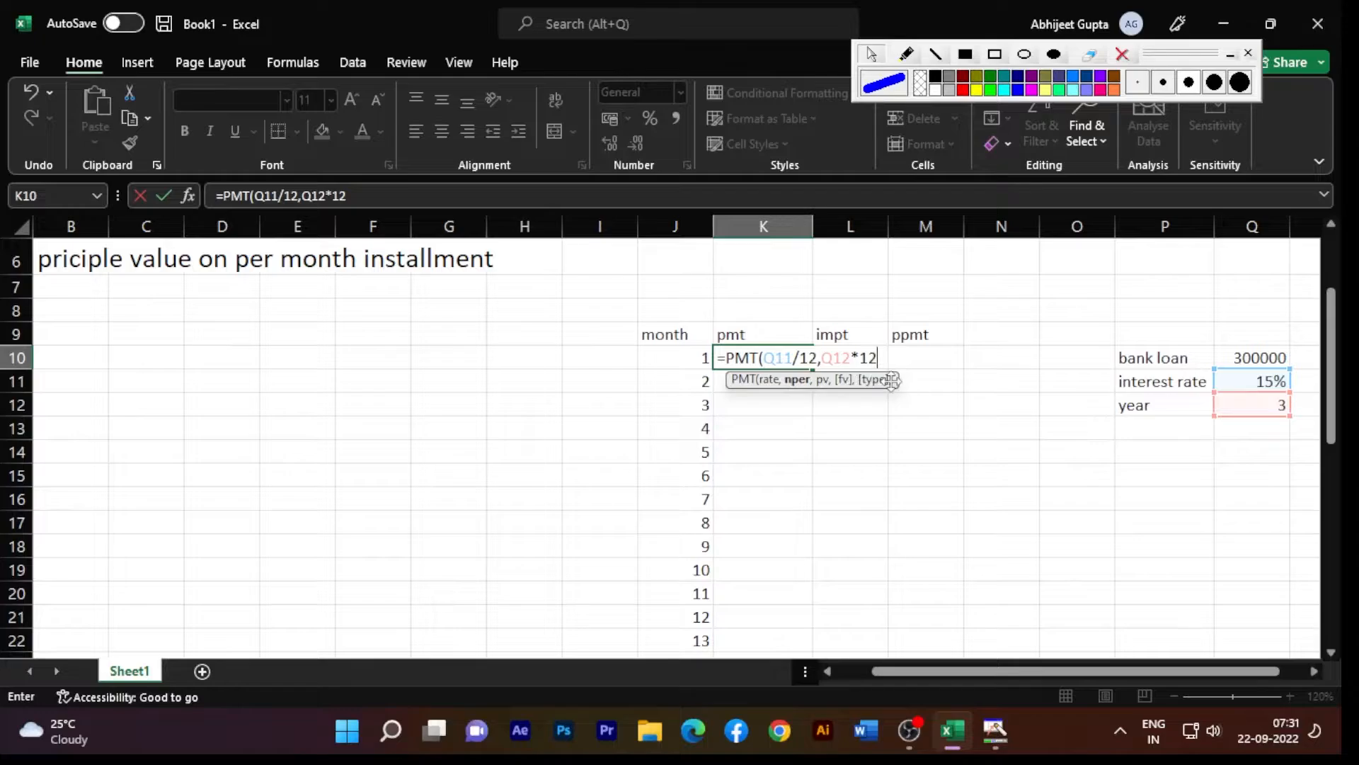
{"action": "type", "text": ","}
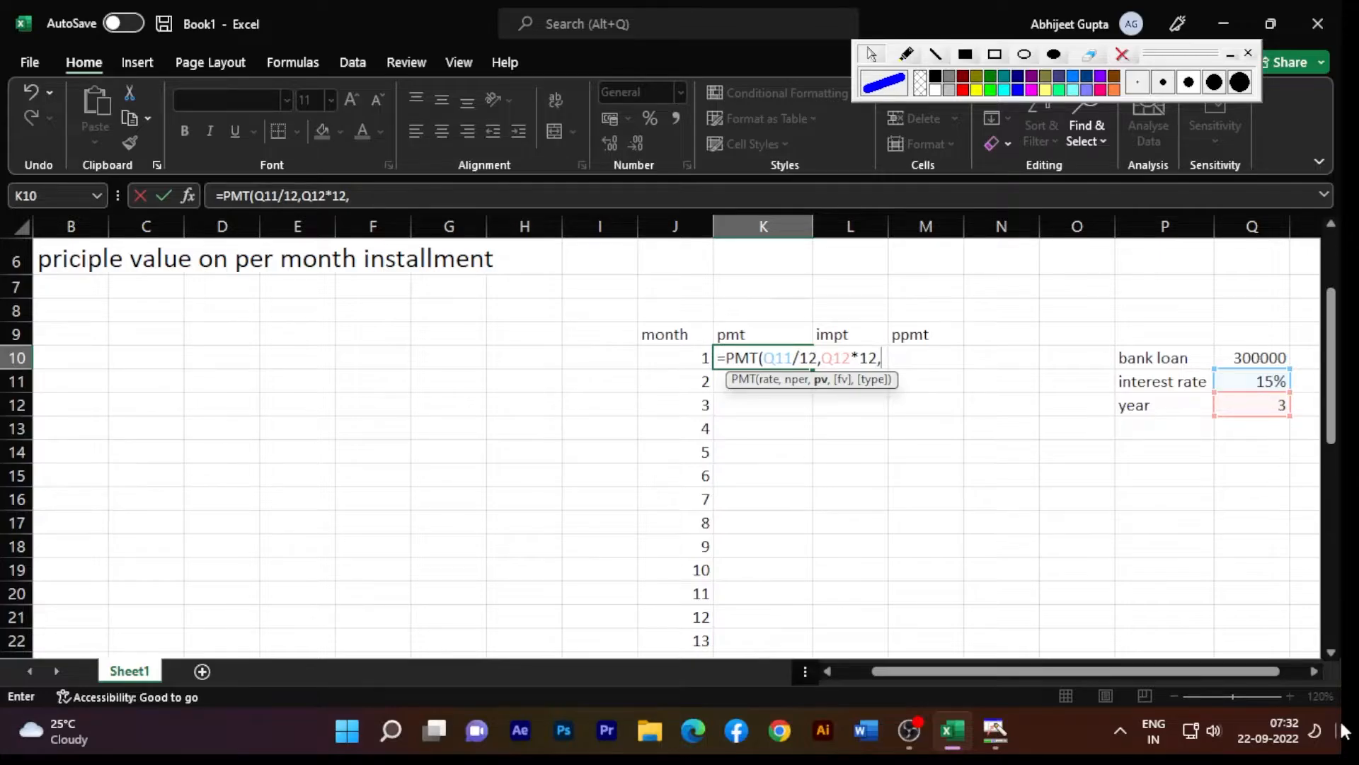
{"action": "type", "text": "-"}
{"action": "left_click", "coordinate": [1251, 356]}
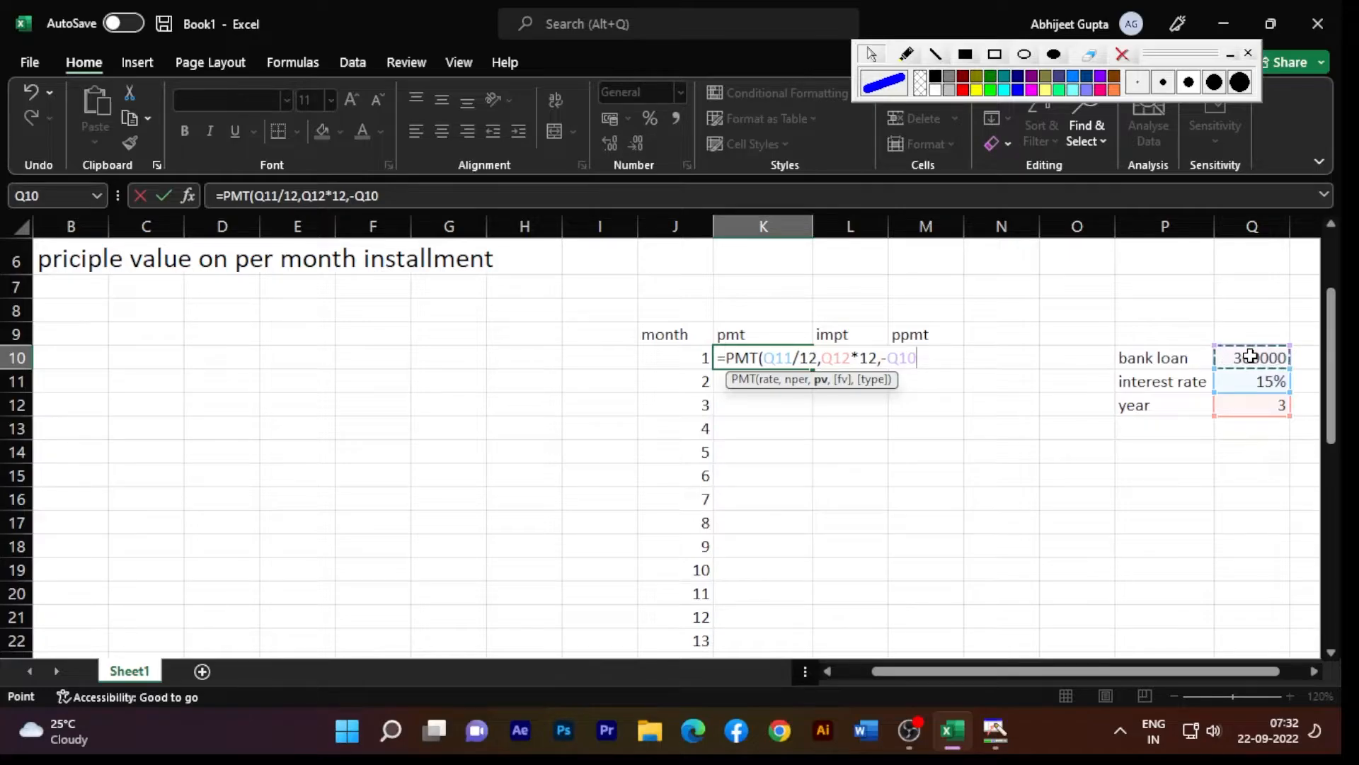
{"action": "type", "text": ")"}
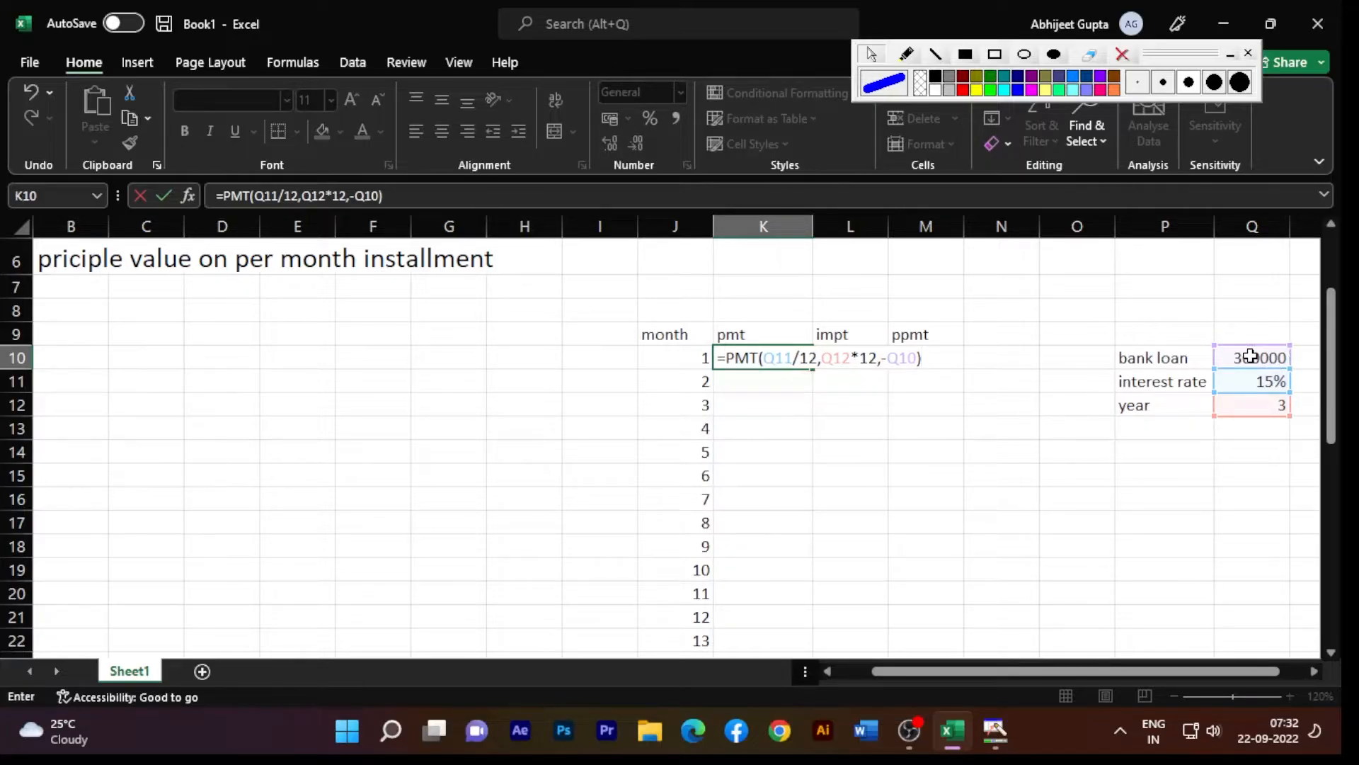
{"action": "key", "text": "Return"}
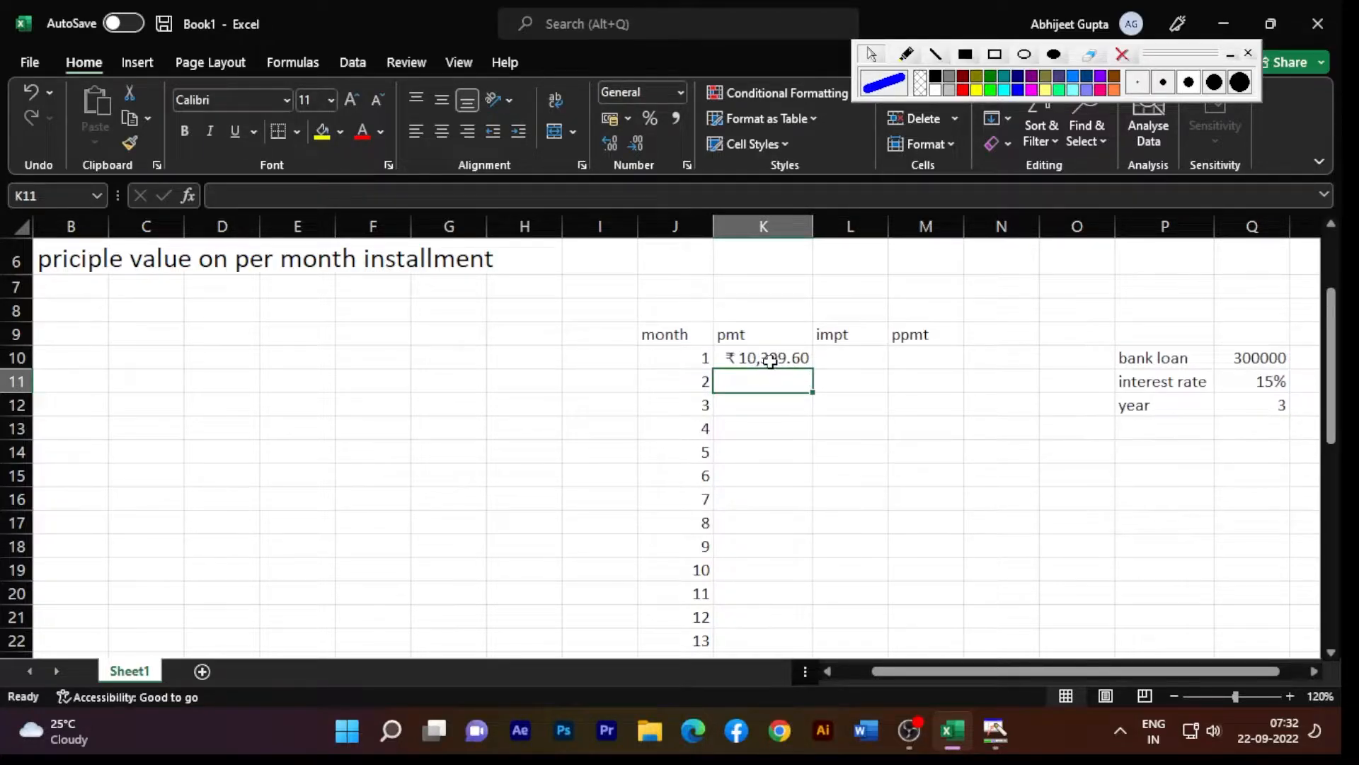
- Try to fill the PMT formula from K10 down to K18, and undo the fill
{"action": "left_click", "coordinate": [770, 361]}
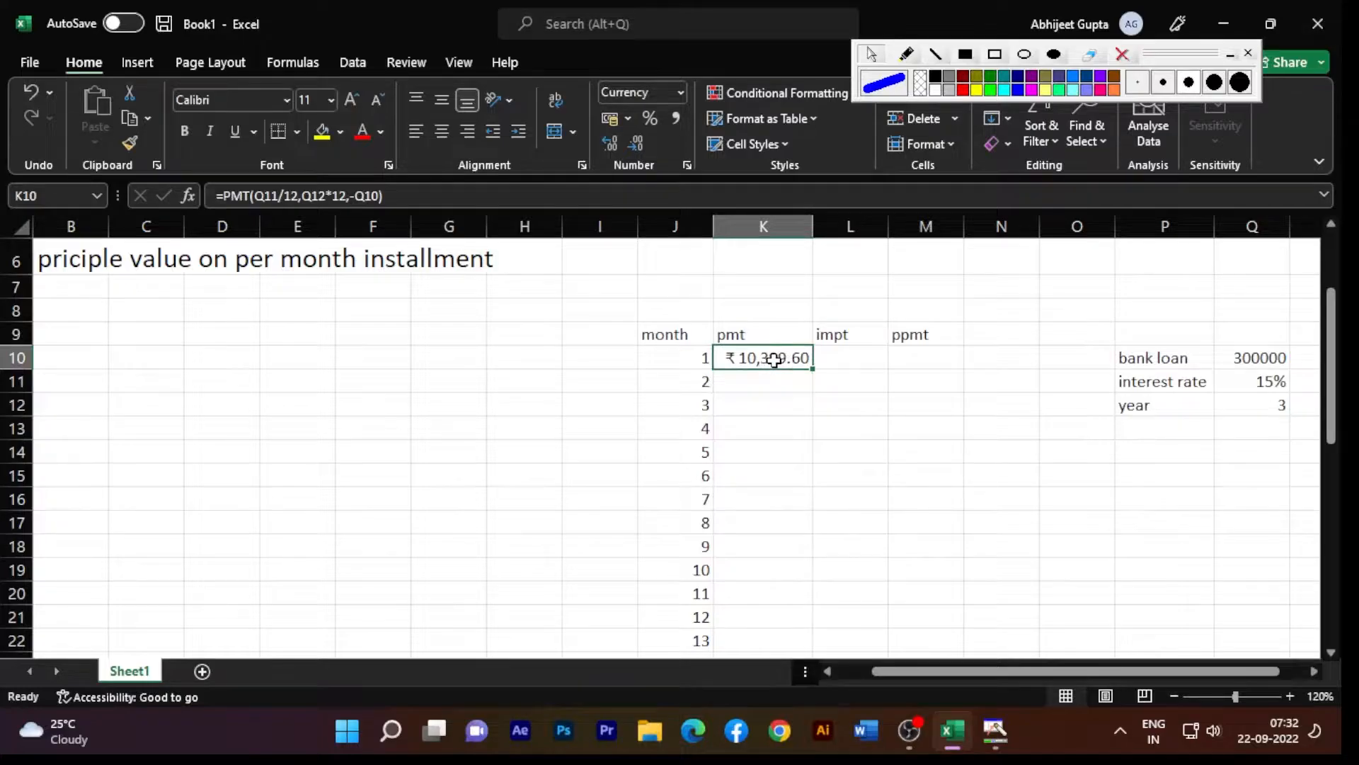
{"action": "scroll", "coordinate": [774, 361], "scroll_direction": "down", "scroll_amount": 10}
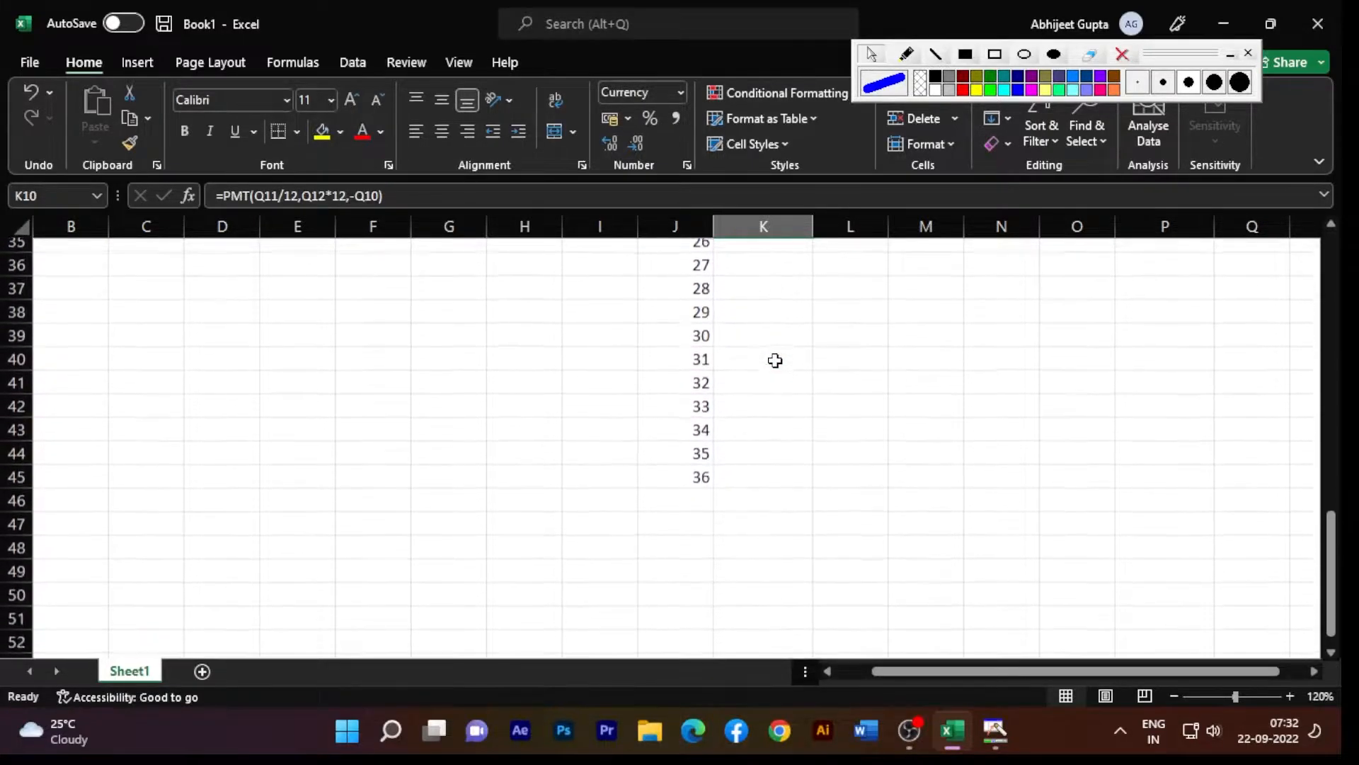
{"action": "scroll", "coordinate": [775, 361], "scroll_direction": "up", "scroll_amount": 8}
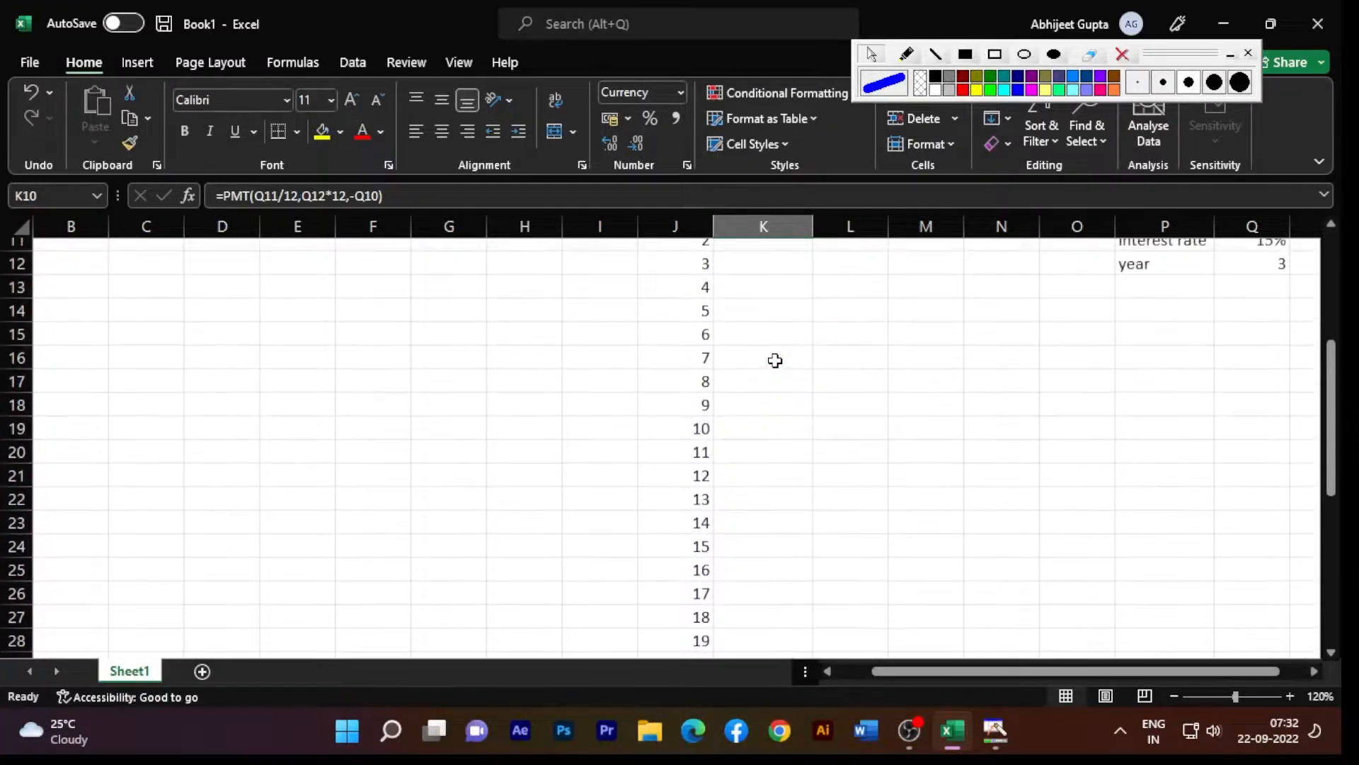
{"action": "scroll", "coordinate": [775, 360], "scroll_direction": "up", "scroll_amount": 3}
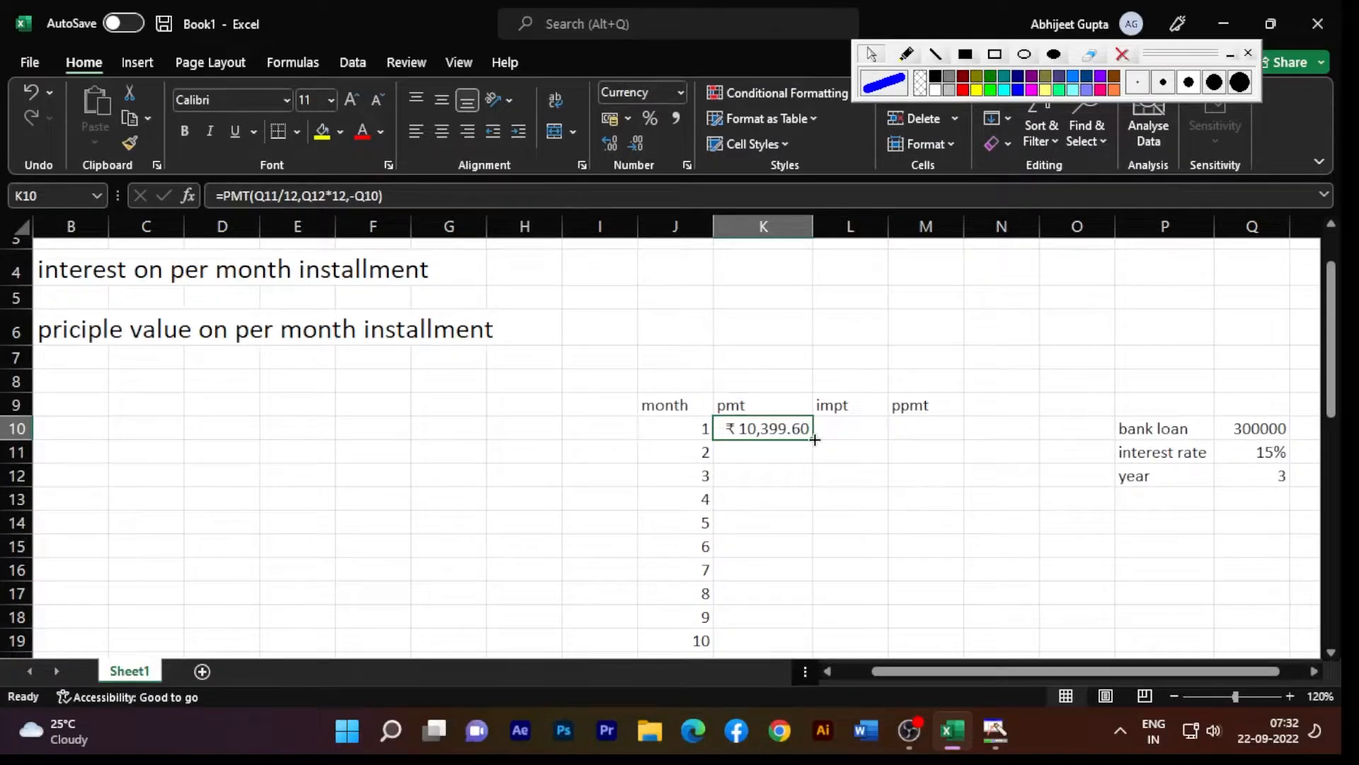
{"action": "left_click_drag", "start_coordinate": [814, 439], "coordinate": [798, 616]}
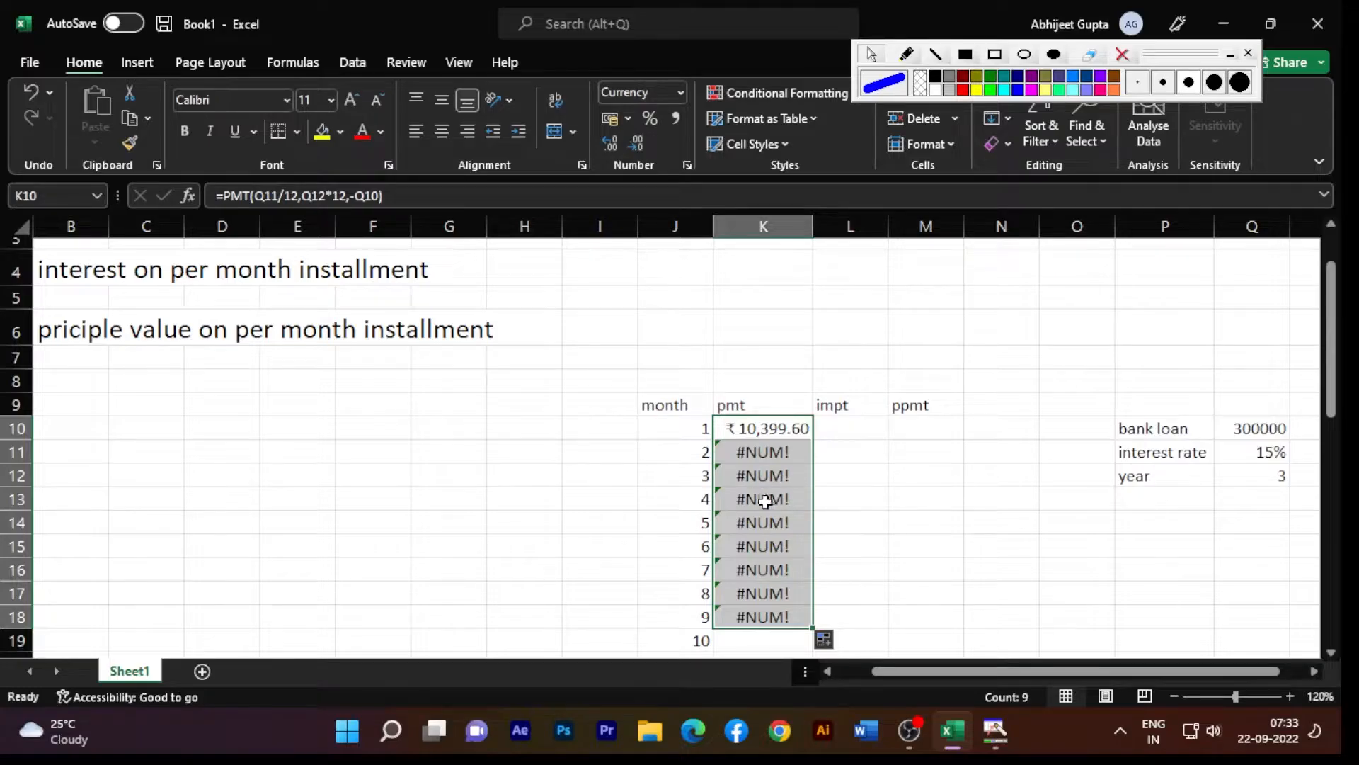
{"action": "left_click", "coordinate": [856, 517]}
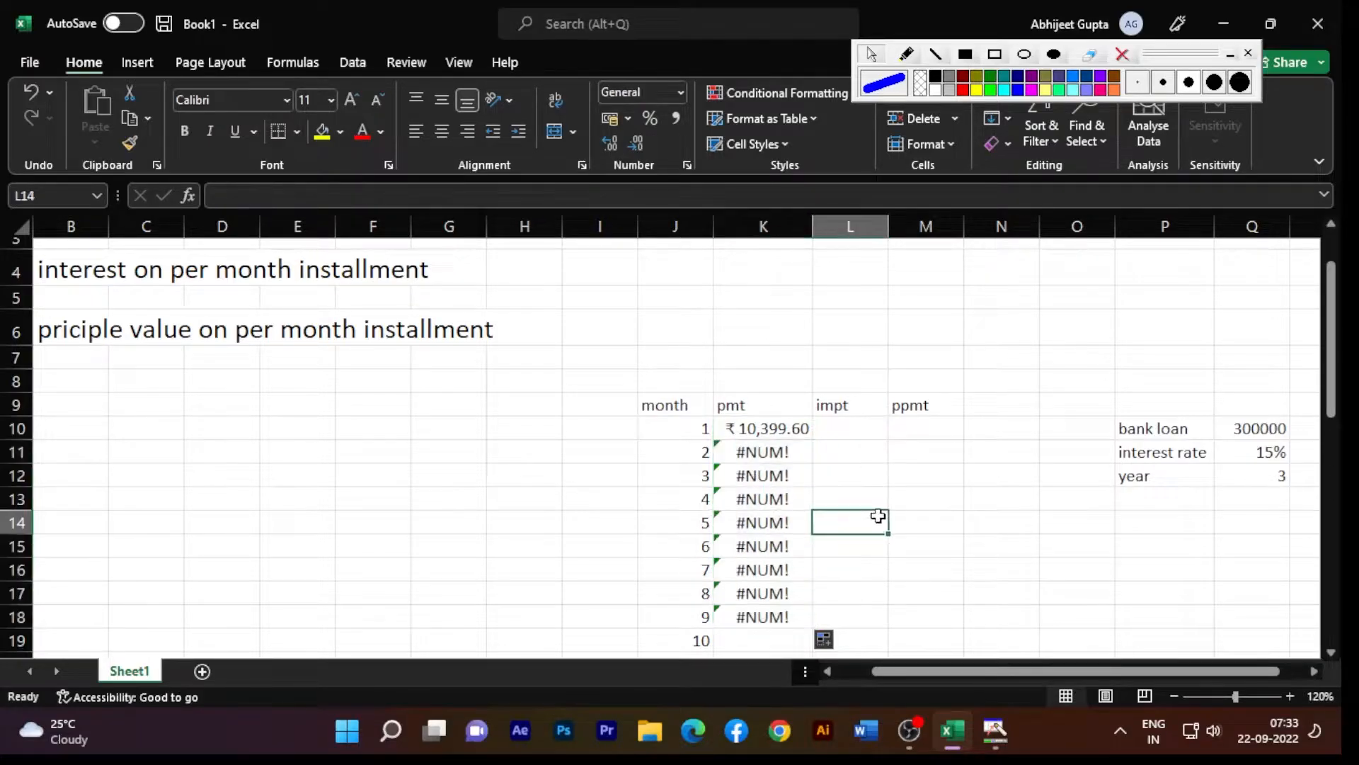
{"action": "key", "text": "ctrl+z"}
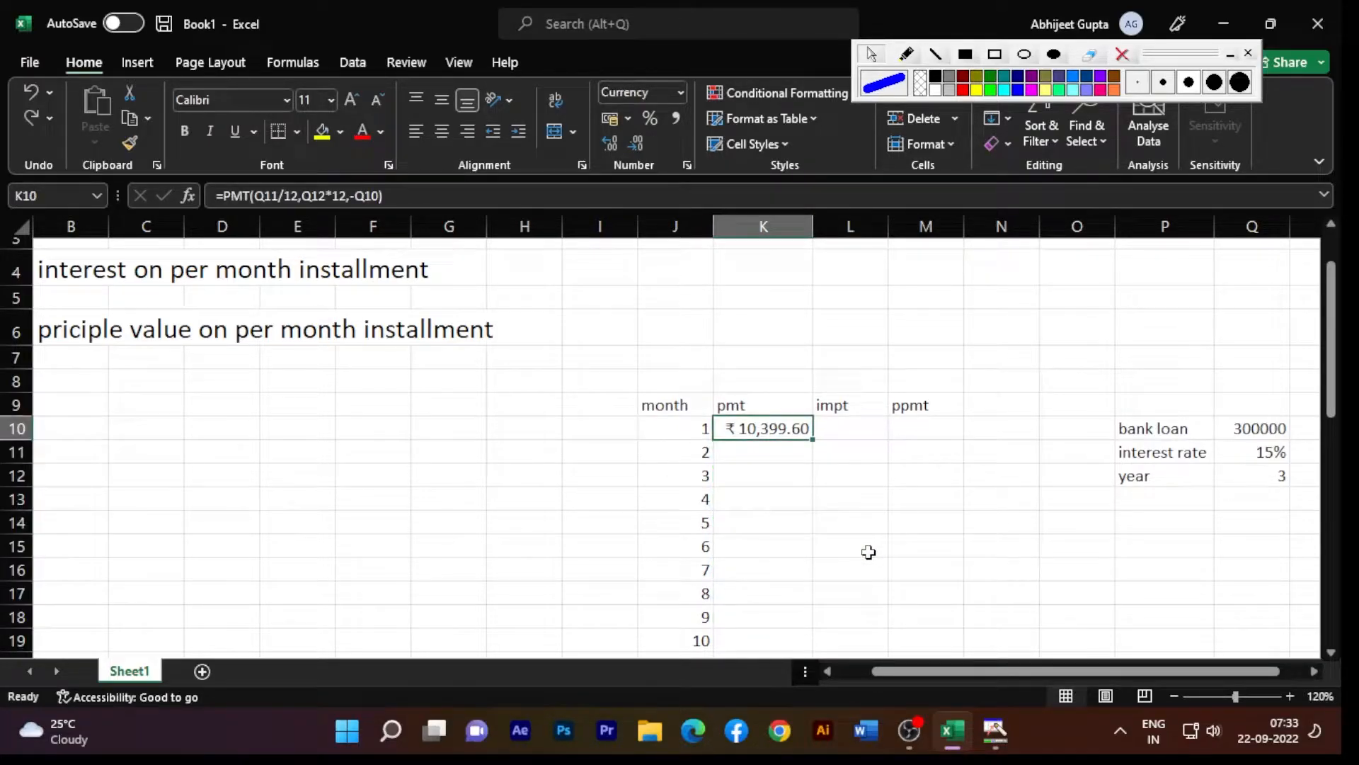
- Make the references in K10's PMT formula absolute as $Q$11, $Q$12 and $Q$10
{"action": "double_click", "coordinate": [764, 428]}
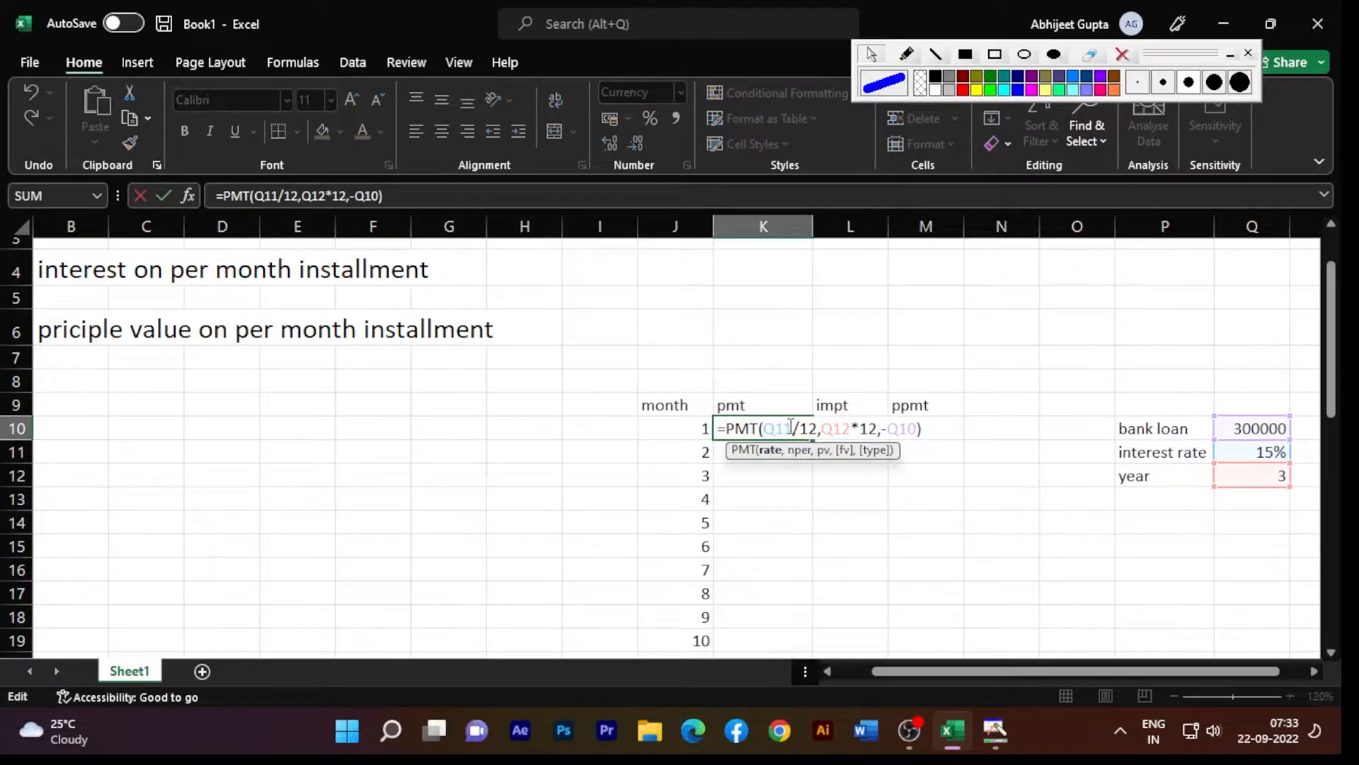
{"action": "left_click", "coordinate": [783, 428]}
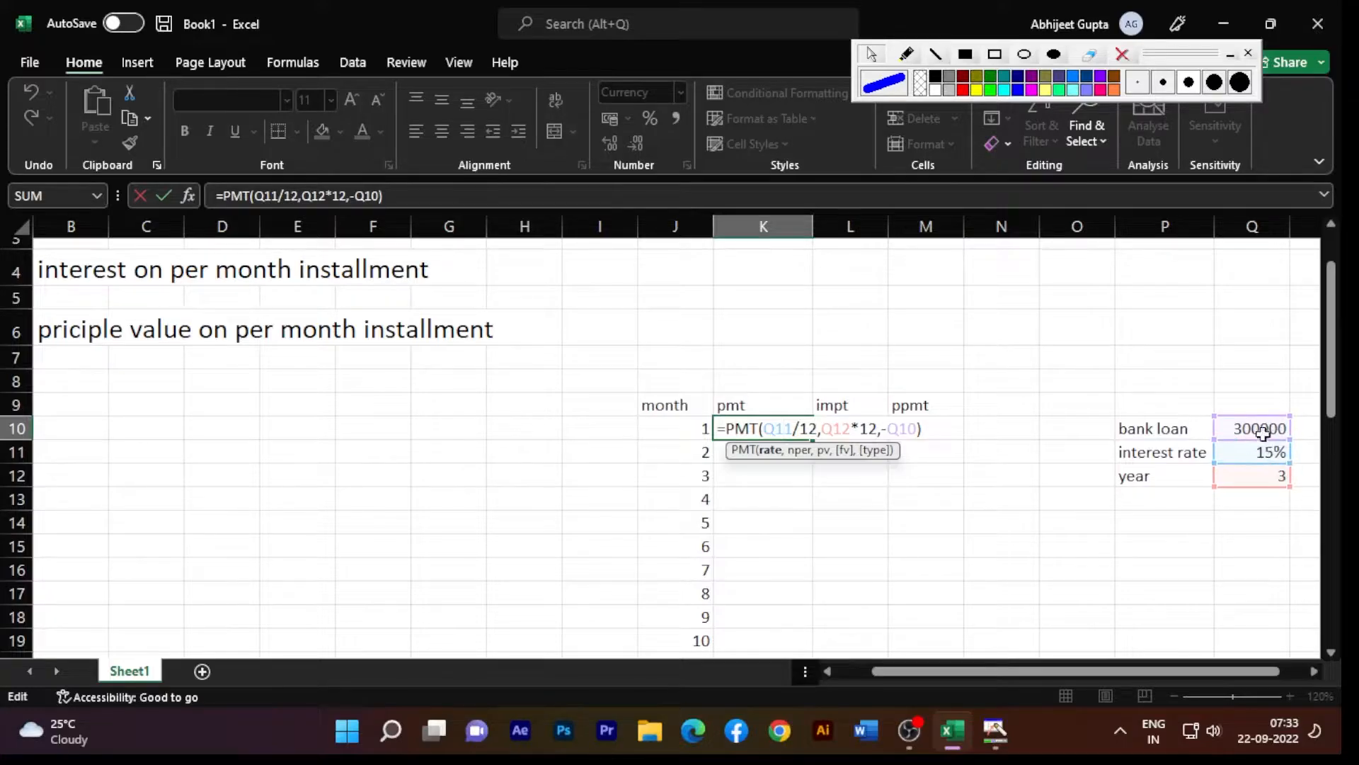
{"action": "double_click", "coordinate": [779, 429]}
{"action": "key", "text": "F4"}
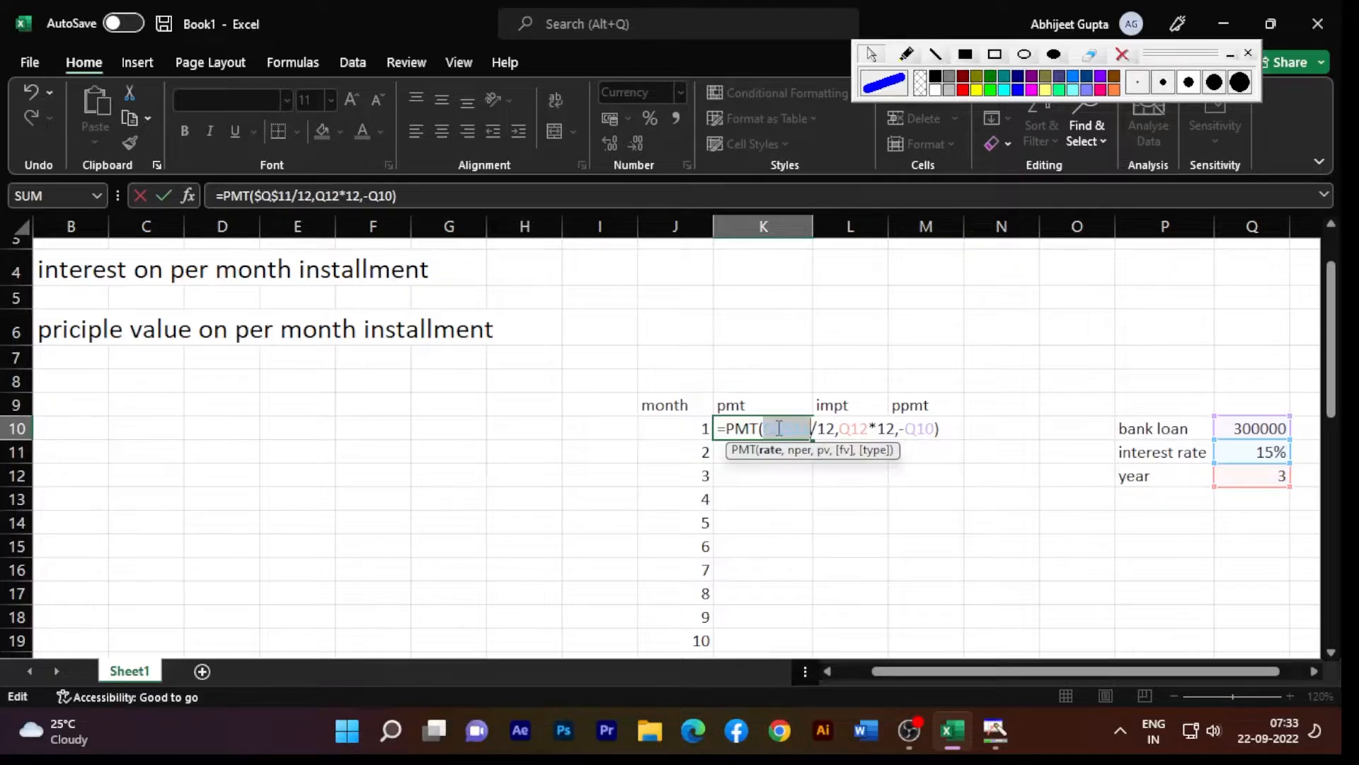
{"action": "left_click", "coordinate": [853, 430]}
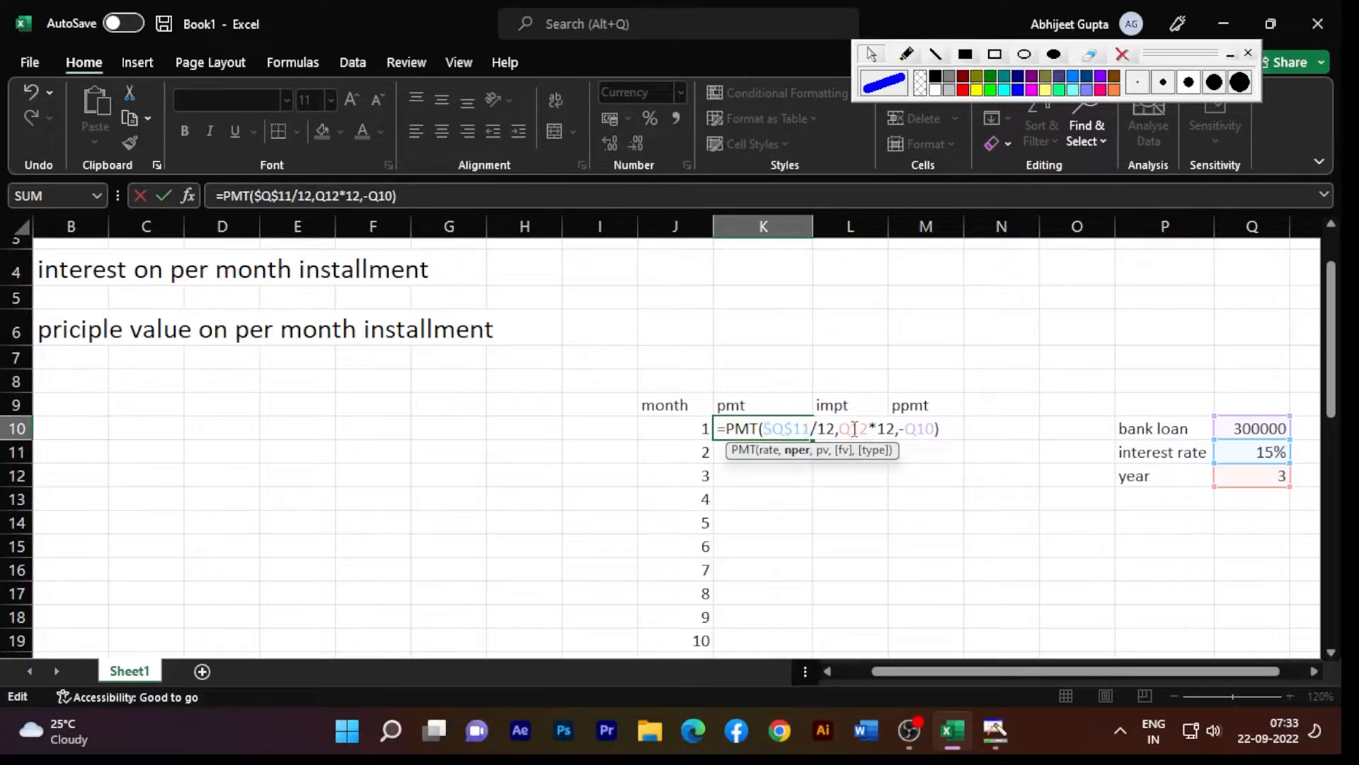
{"action": "double_click", "coordinate": [854, 430]}
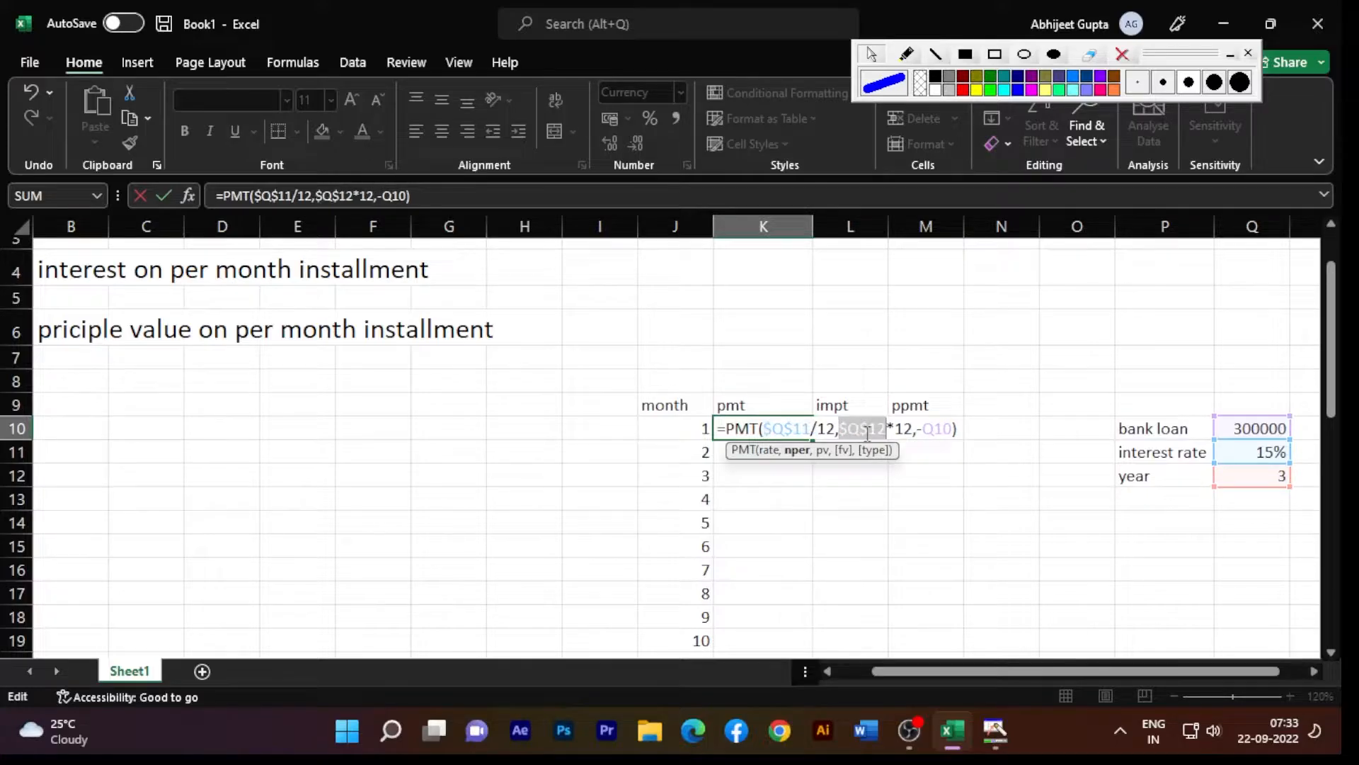
{"action": "key", "text": "F4"}
{"action": "left_click", "coordinate": [942, 427]}
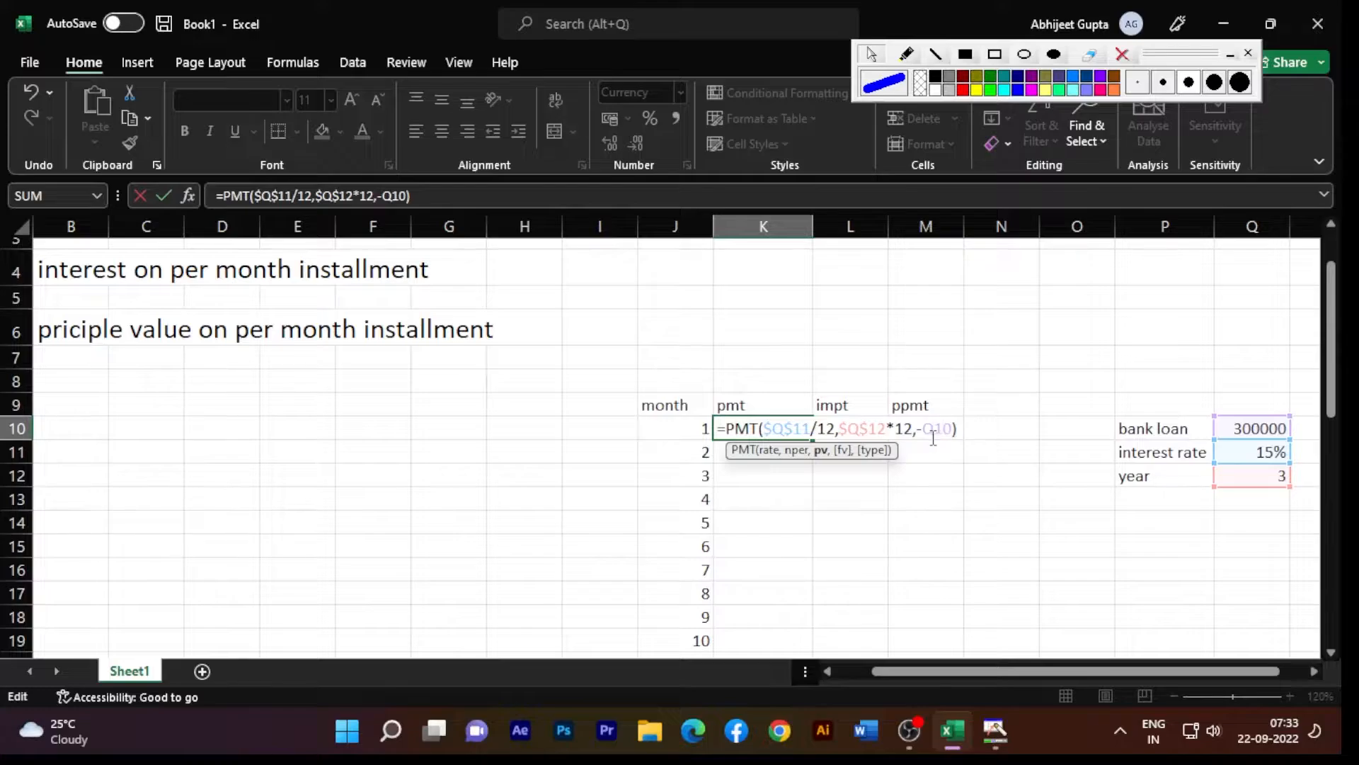
{"action": "double_click", "coordinate": [936, 430]}
{"action": "key", "text": "F4"}
{"action": "left_click", "coordinate": [982, 431]}
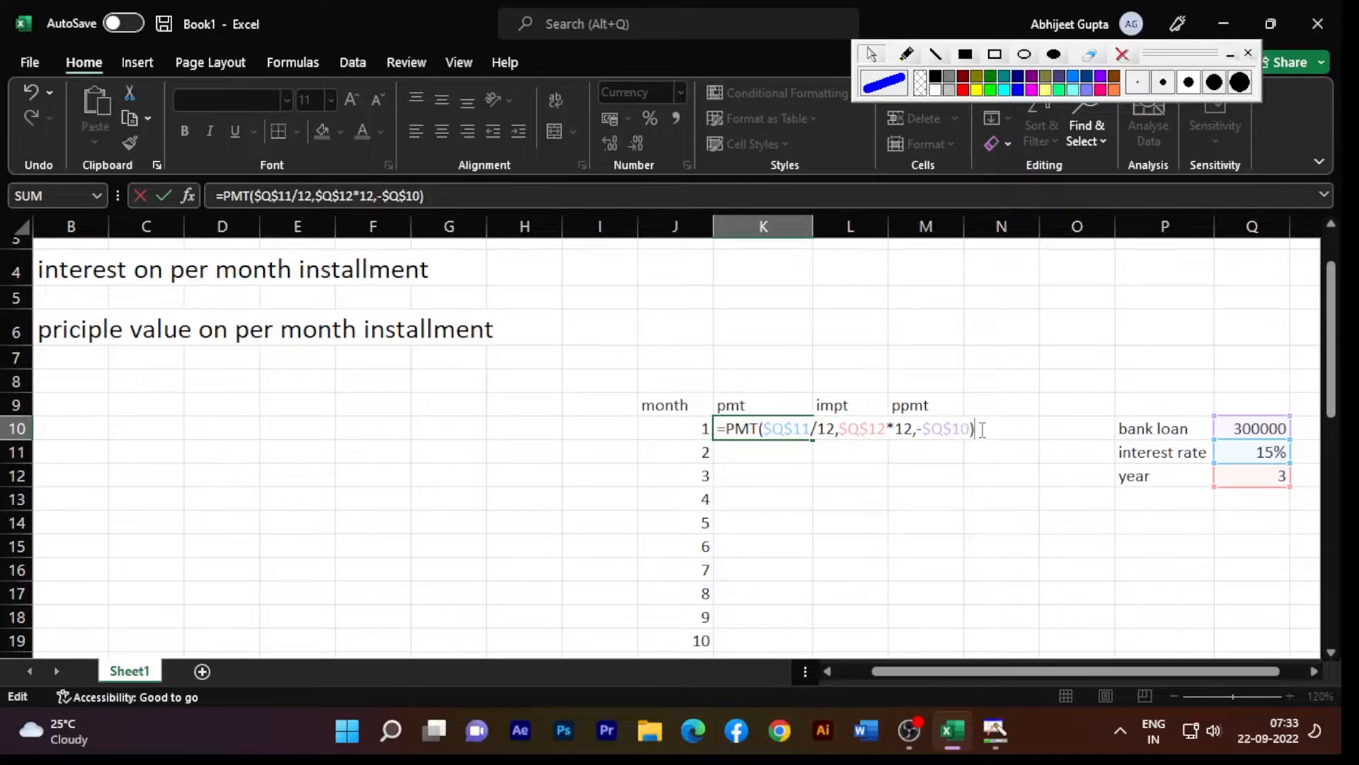
{"action": "key", "text": "Return"}
- Fill the PMT formula from K10 down to month 36 in K45, and select L10
{"action": "left_click", "coordinate": [791, 430]}
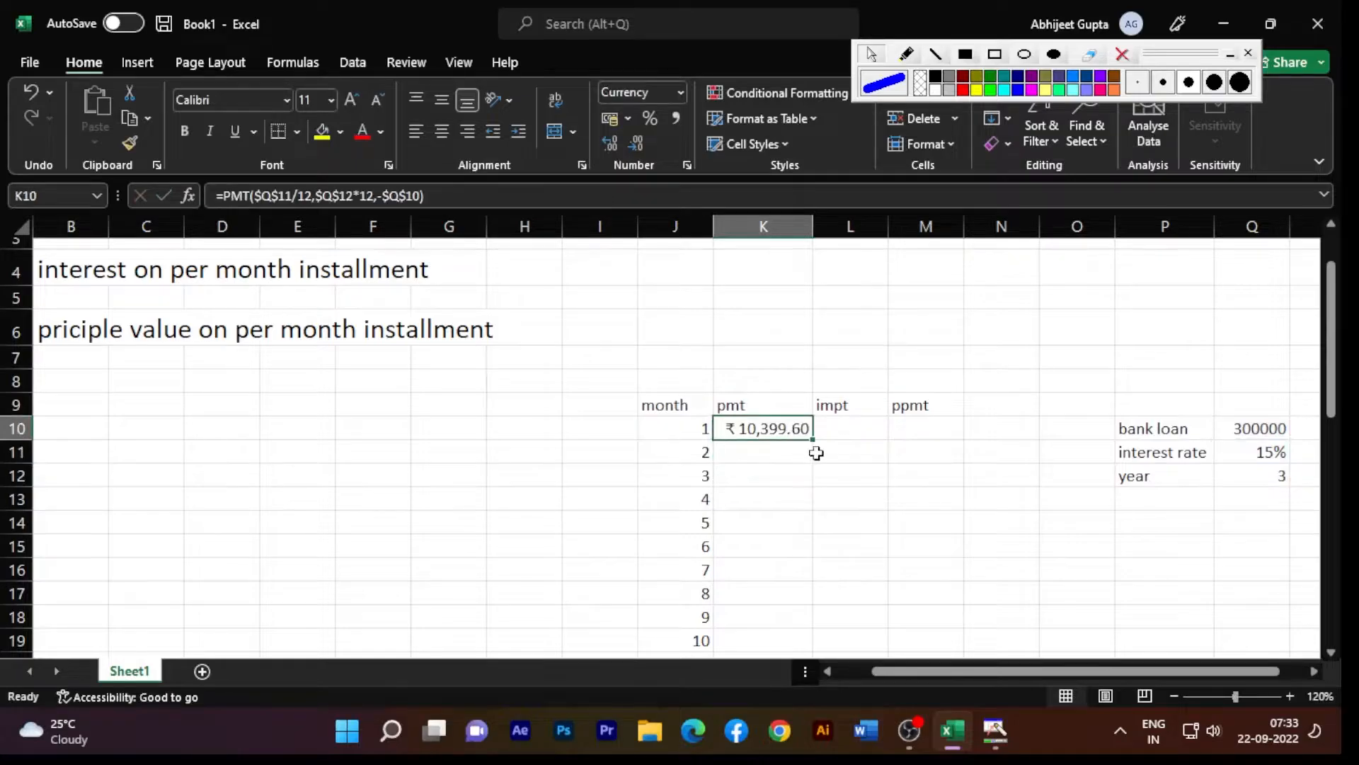
{"action": "left_click_drag", "start_coordinate": [813, 441], "coordinate": [740, 615]}
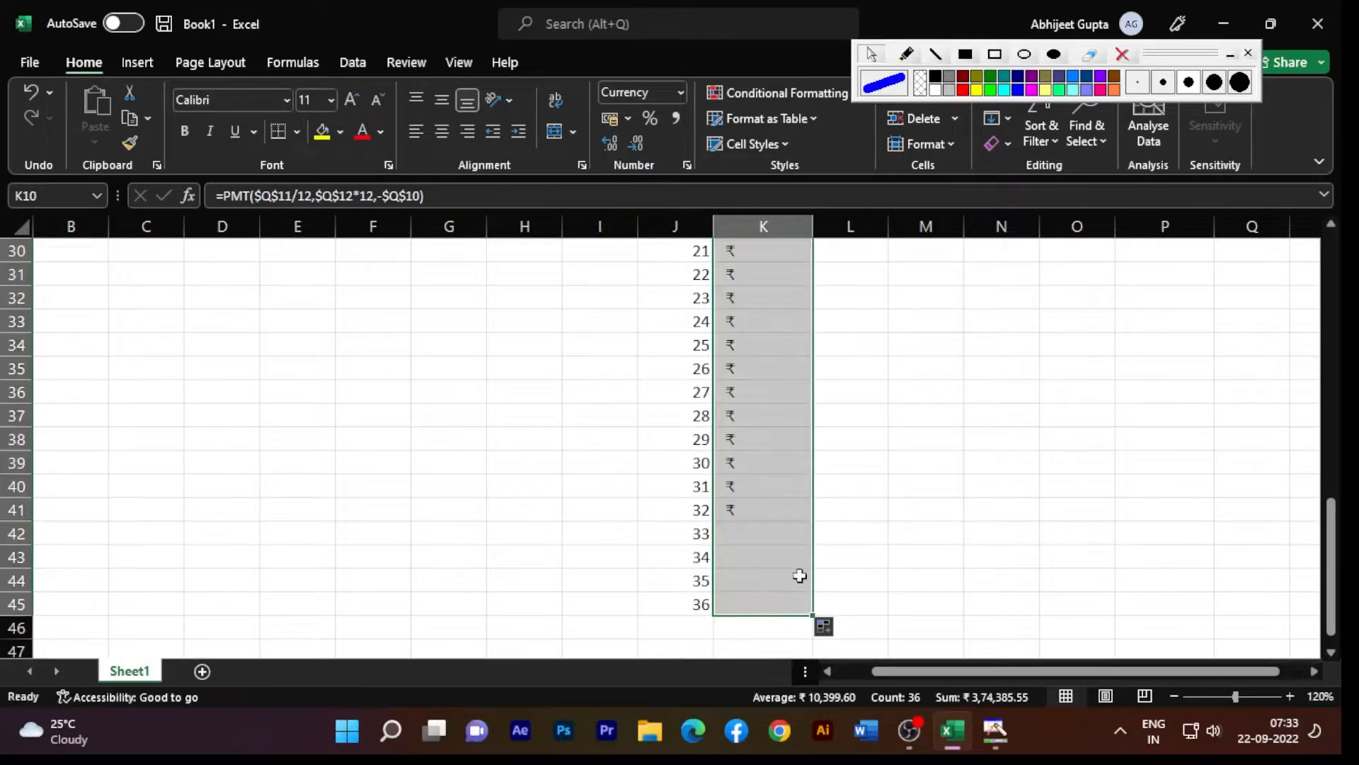
{"action": "scroll", "coordinate": [884, 507], "scroll_direction": "up", "scroll_amount": 5}
{"action": "scroll", "coordinate": [884, 507], "scroll_direction": "up", "scroll_amount": 2}
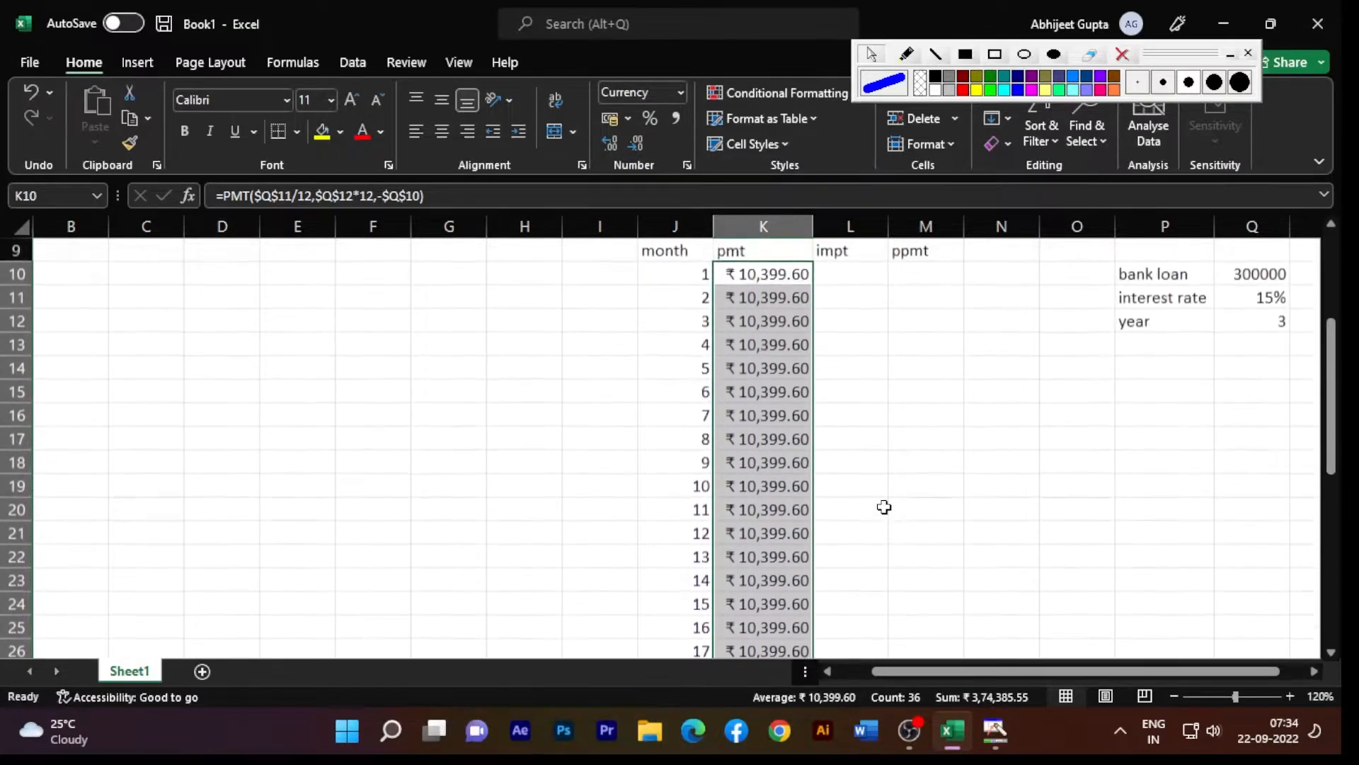
{"action": "left_click", "coordinate": [736, 320]}
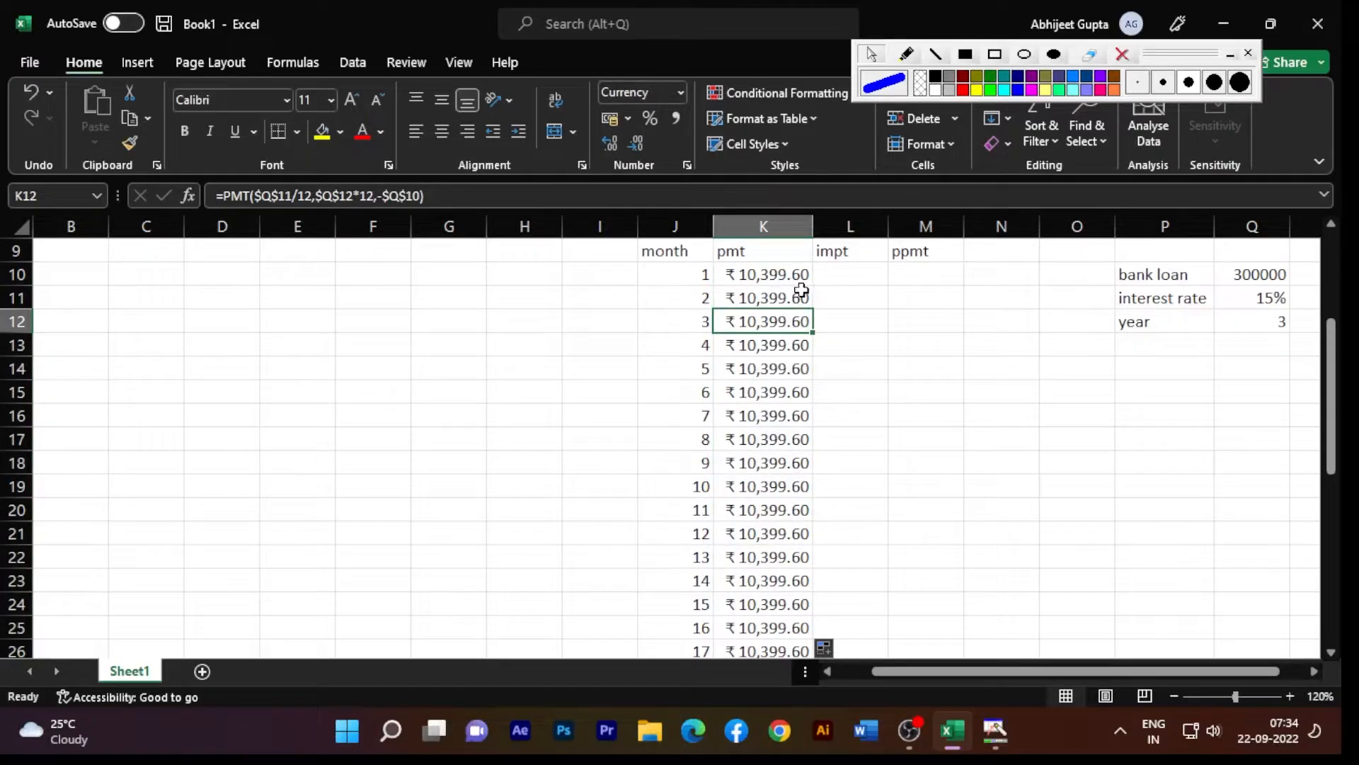
{"action": "scroll", "coordinate": [775, 409], "scroll_direction": "down", "scroll_amount": 10}
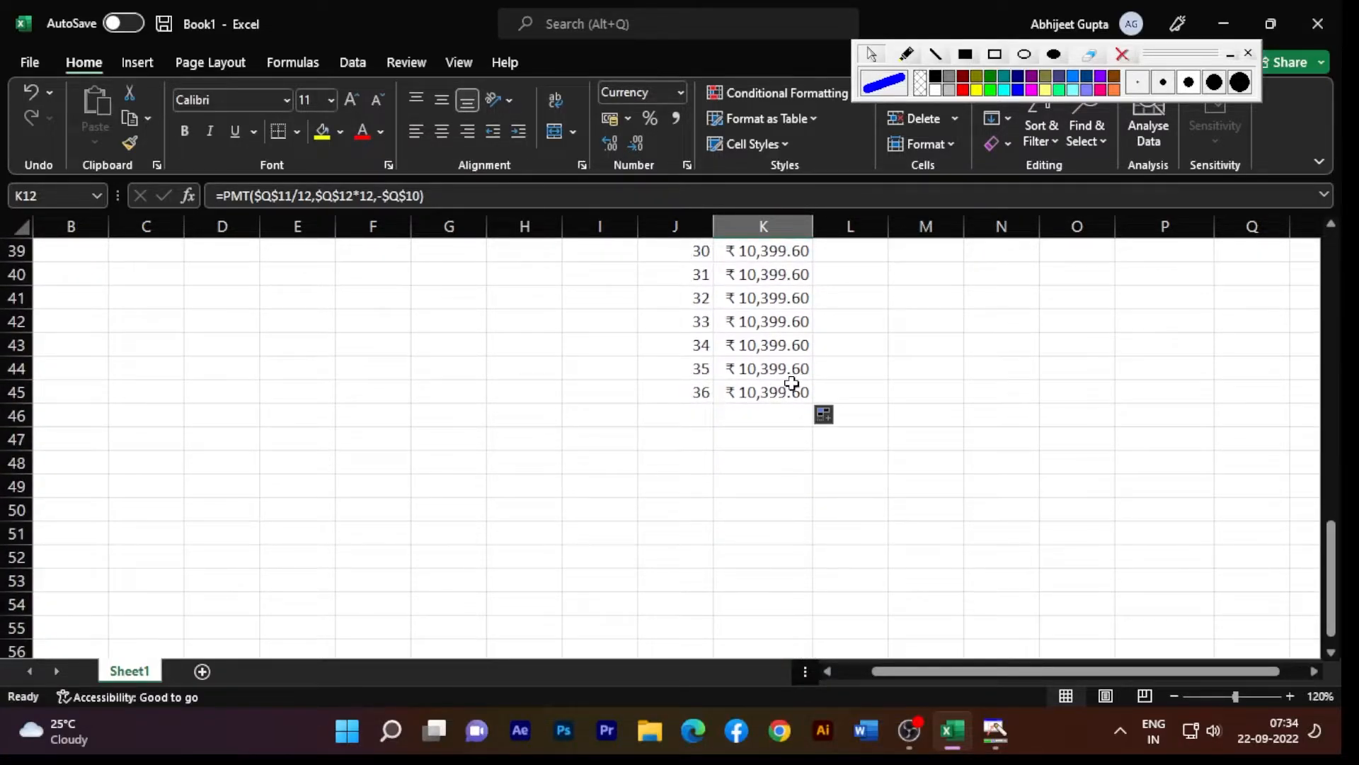
{"action": "scroll", "coordinate": [766, 389], "scroll_direction": "up", "scroll_amount": 4}
{"action": "scroll", "coordinate": [764, 388], "scroll_direction": "up", "scroll_amount": 7}
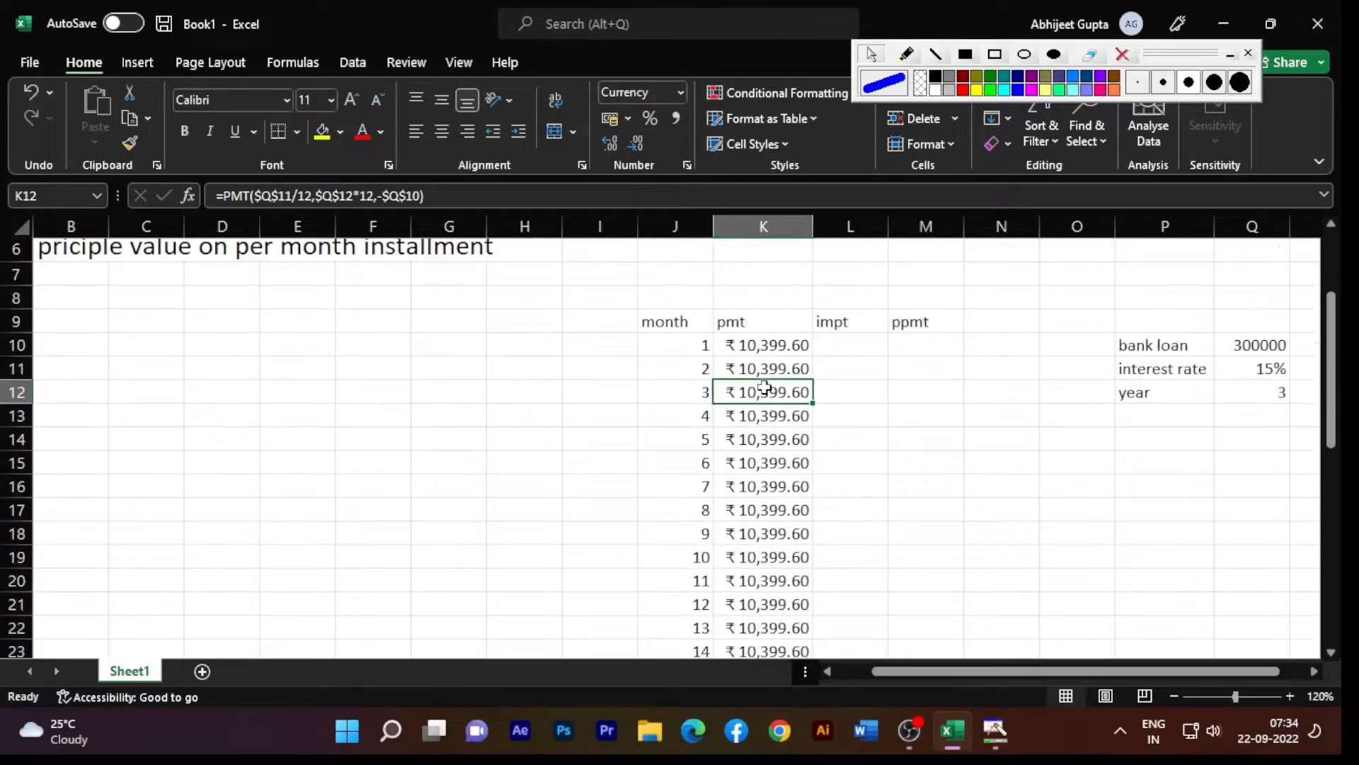
{"action": "left_click", "coordinate": [846, 347]}
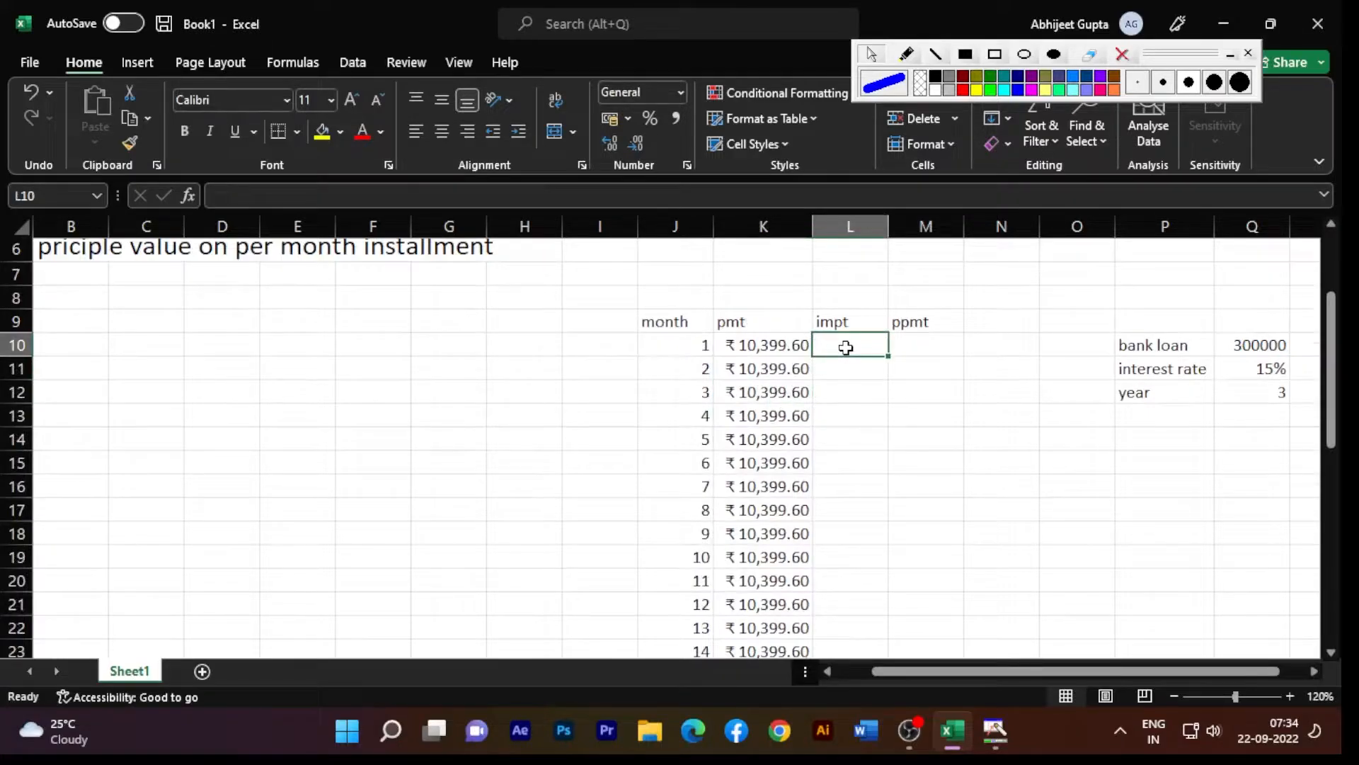
- Frame the ipmt definition in row 4 with a blue rectangle annotation, and clear the drawing
{"action": "scroll", "coordinate": [846, 348], "scroll_direction": "up", "scroll_amount": 2}
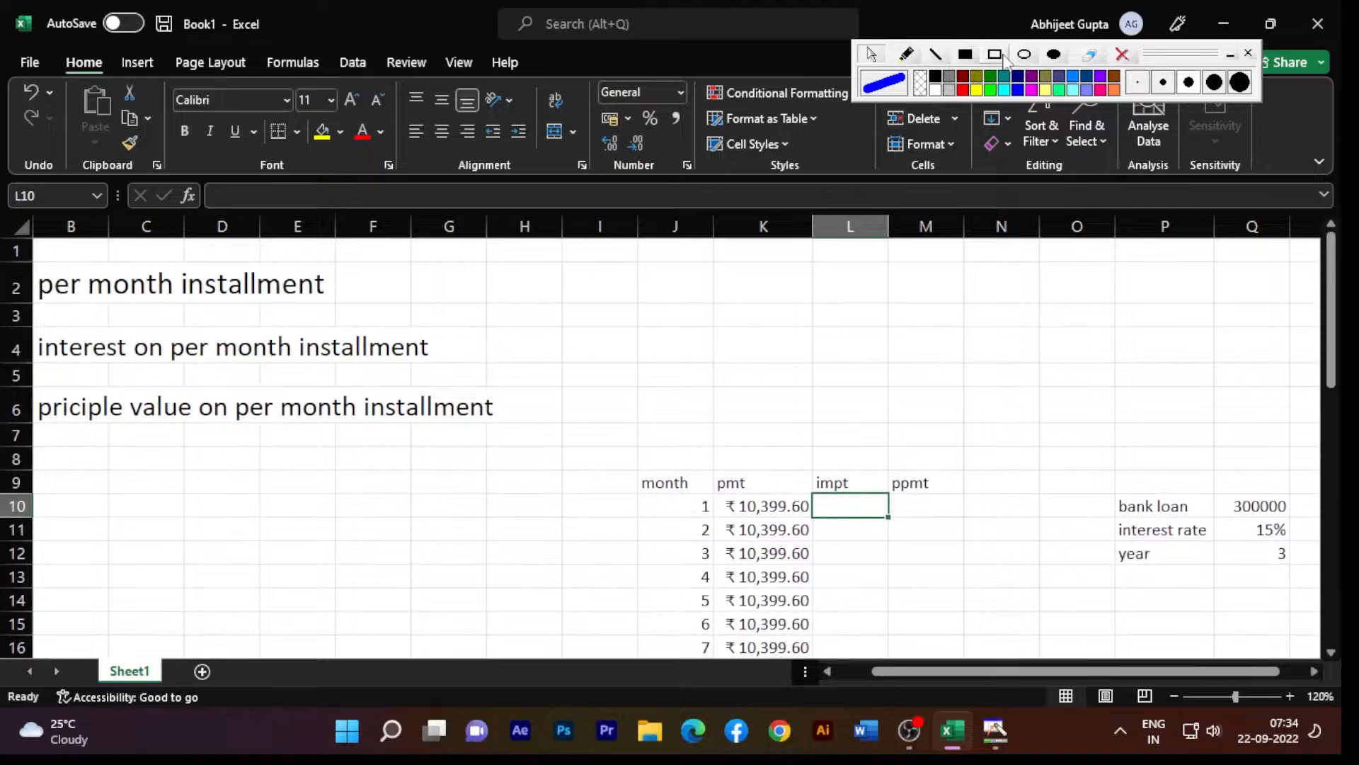
{"action": "left_click_drag", "start_coordinate": [1004, 671], "coordinate": [942, 677]}
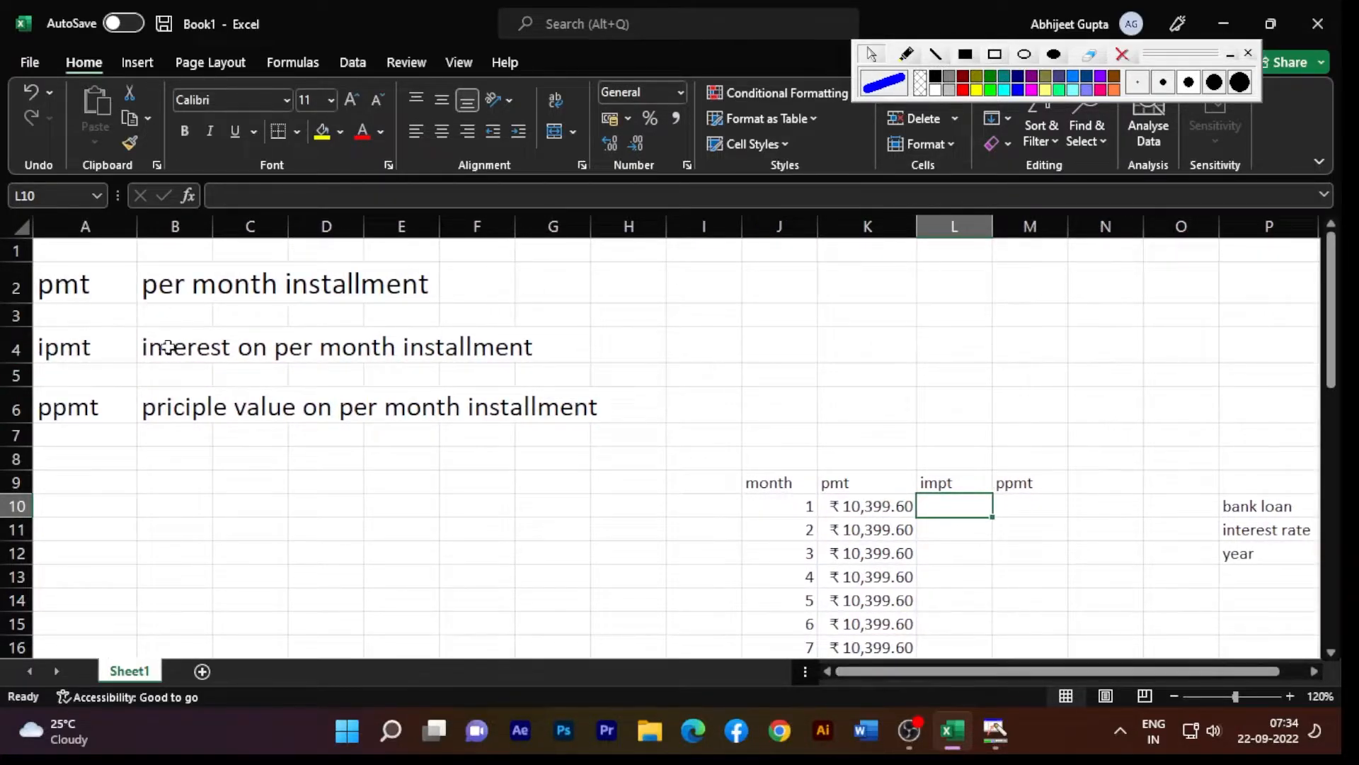
{"action": "left_click", "coordinate": [994, 54]}
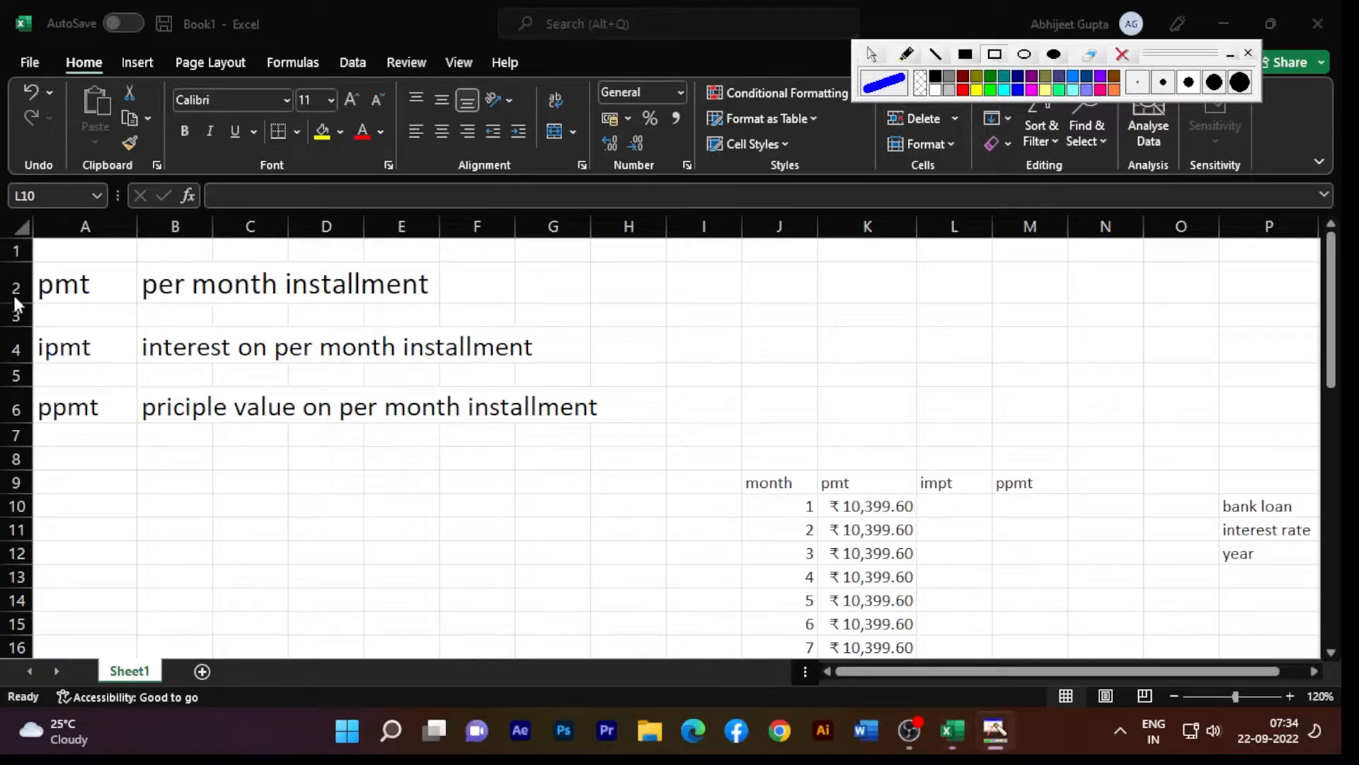
{"action": "mouse_move", "coordinate": [37, 316]}
{"action": "left_mouse_down"}
{"action": "mouse_move", "coordinate": [53, 338]}
{"action": "mouse_move", "coordinate": [420, 390]}
{"action": "mouse_move", "coordinate": [591, 381]}
{"action": "left_mouse_up"}
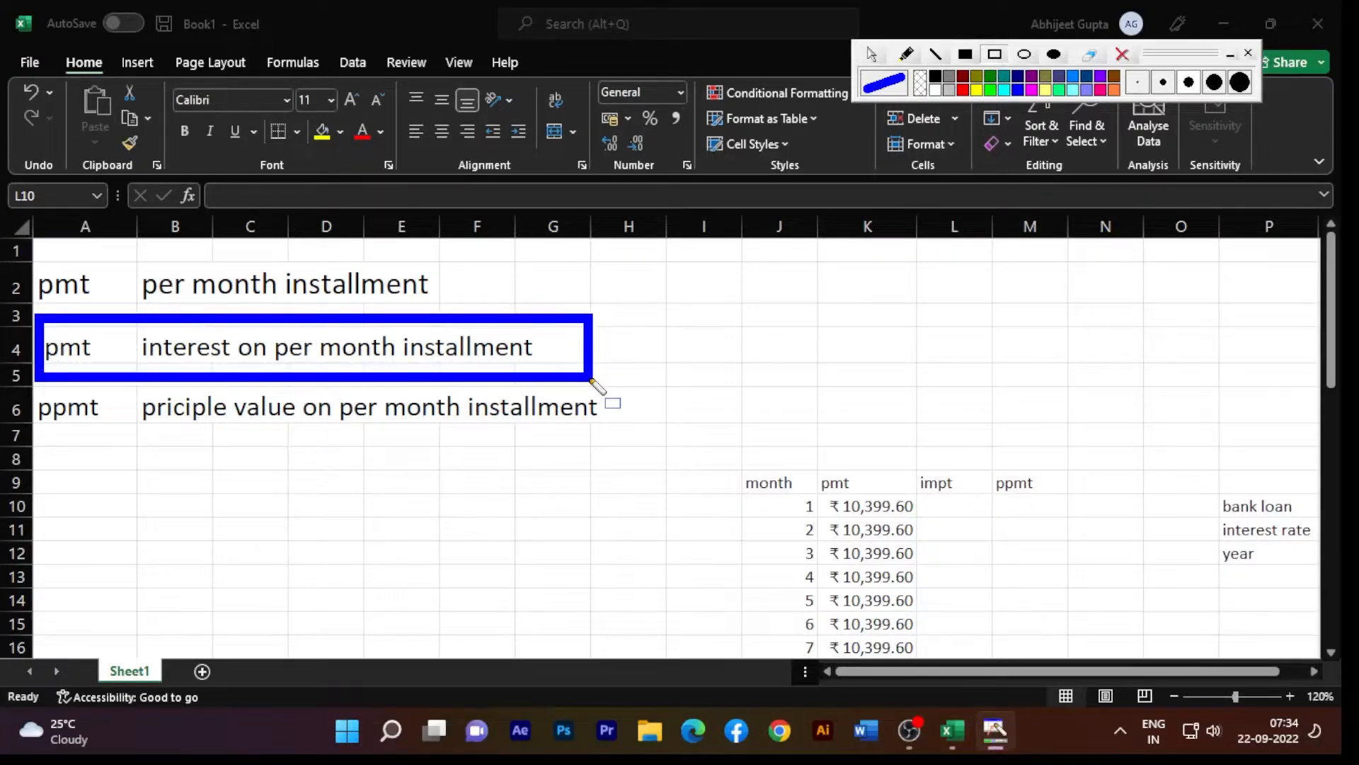
{"action": "left_click", "coordinate": [1122, 55]}
- Start an IPMT formula in L10 for month 1 with rate Q11/12 and period J10
{"action": "scroll", "coordinate": [915, 505], "scroll_direction": "down", "scroll_amount": 2}
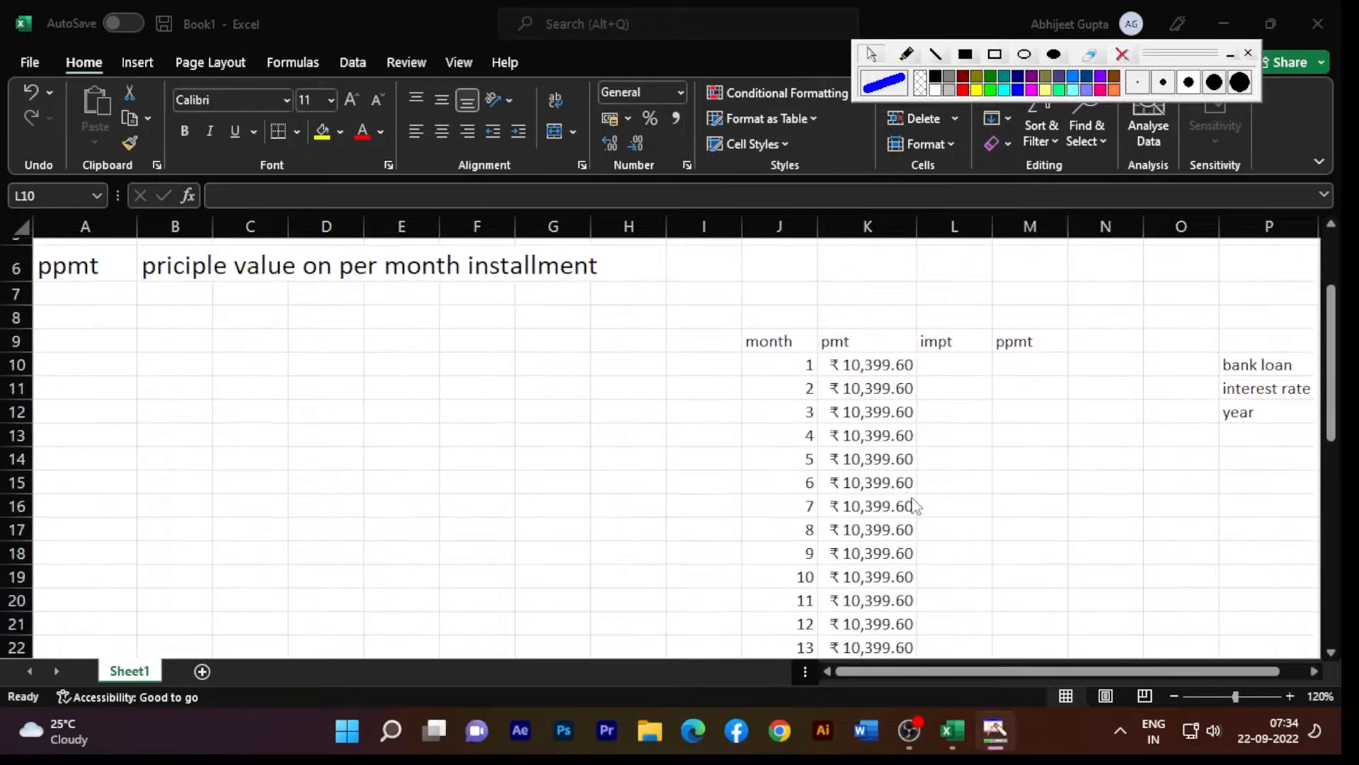
{"action": "left_click", "coordinate": [967, 671]}
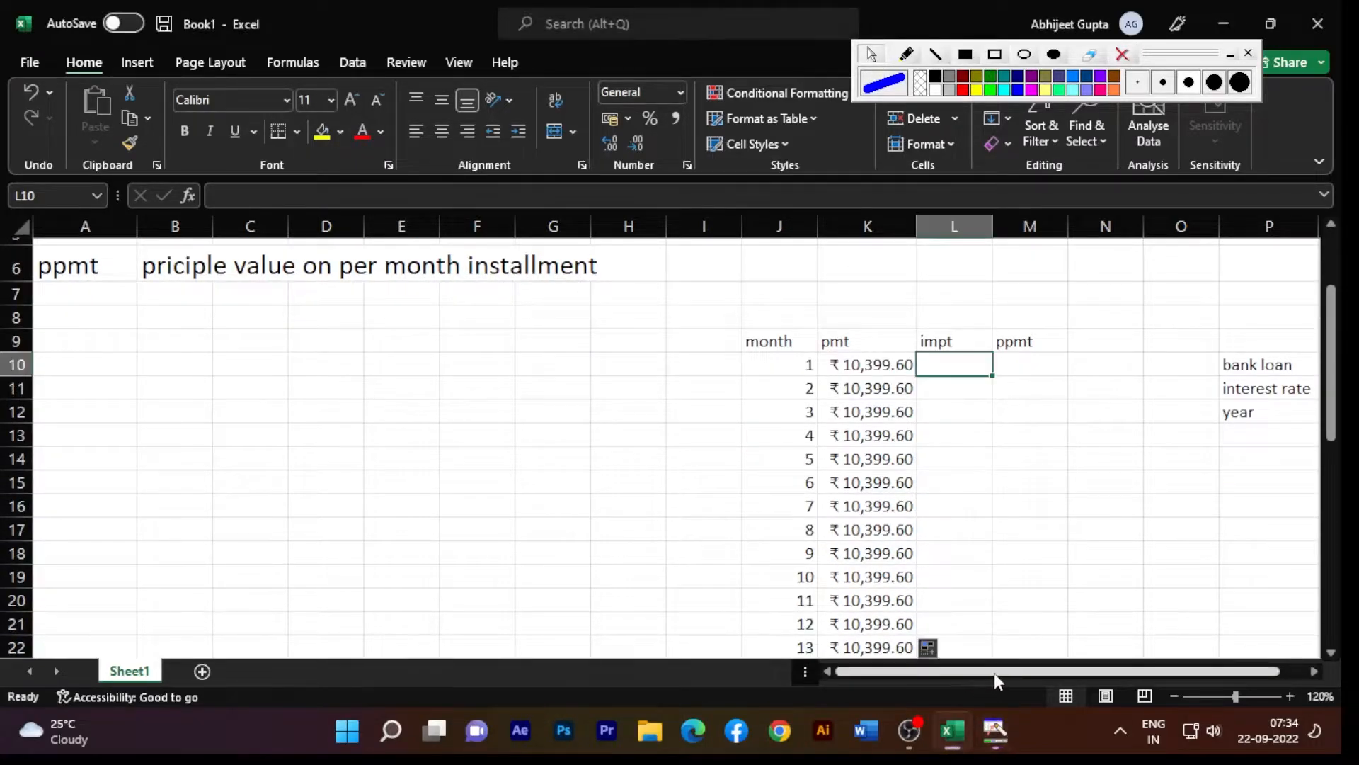
{"action": "left_click_drag", "start_coordinate": [993, 672], "coordinate": [1025, 672]}
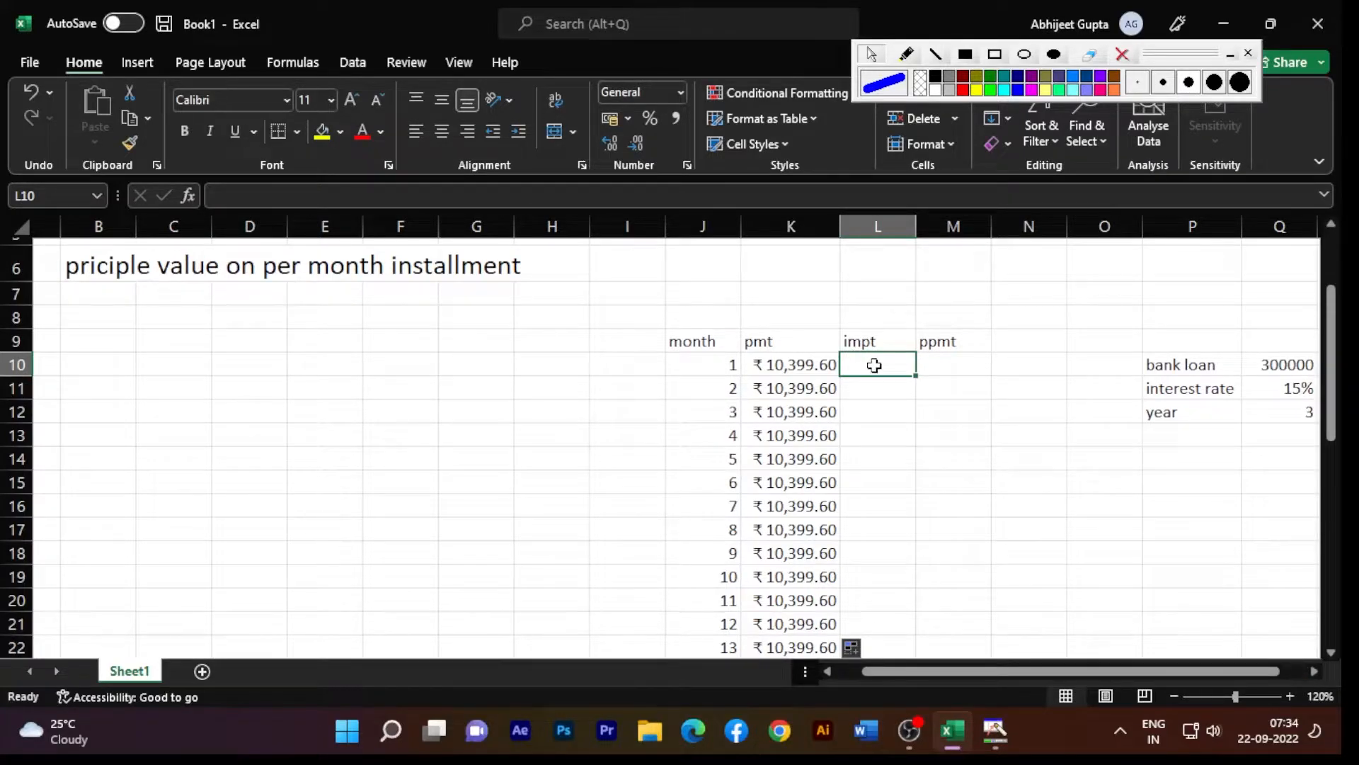
{"action": "type", "text": "=ipmt"}
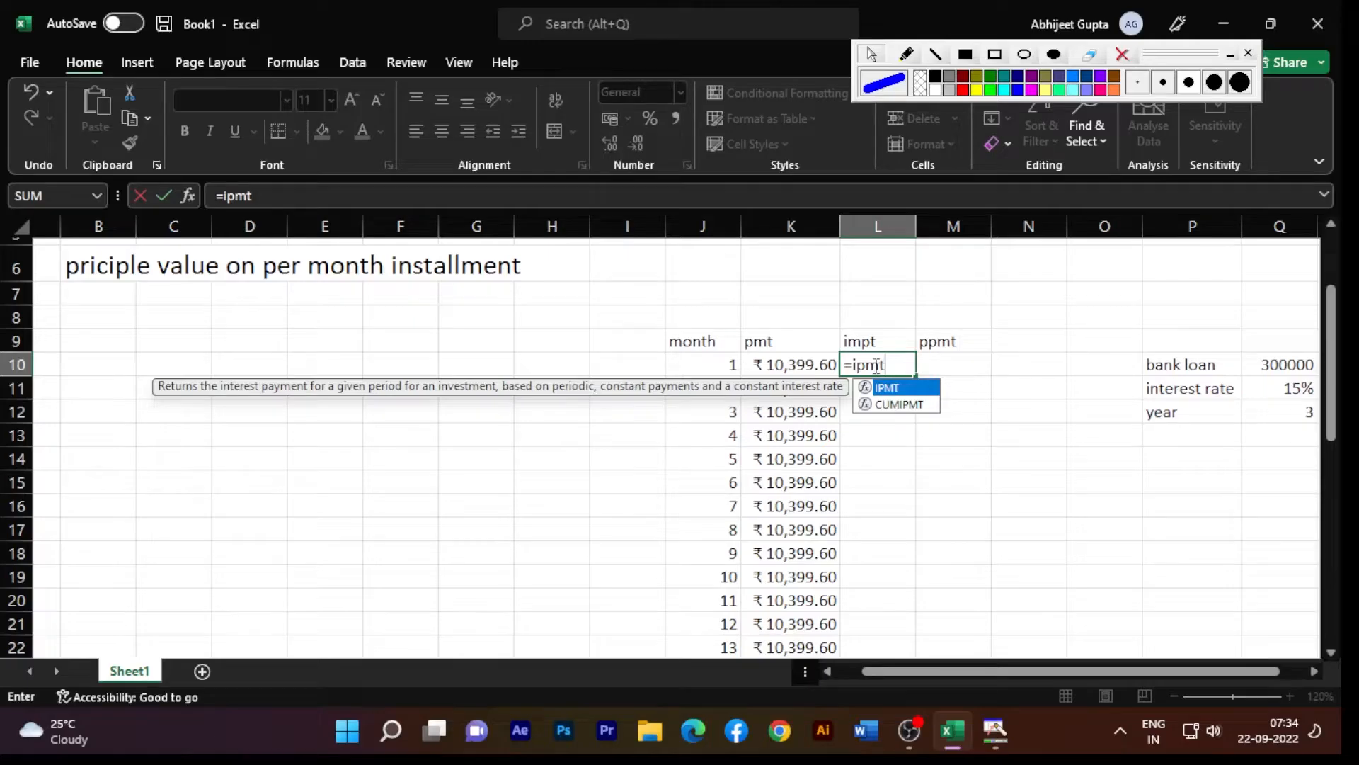
{"action": "key", "text": "Tab"}
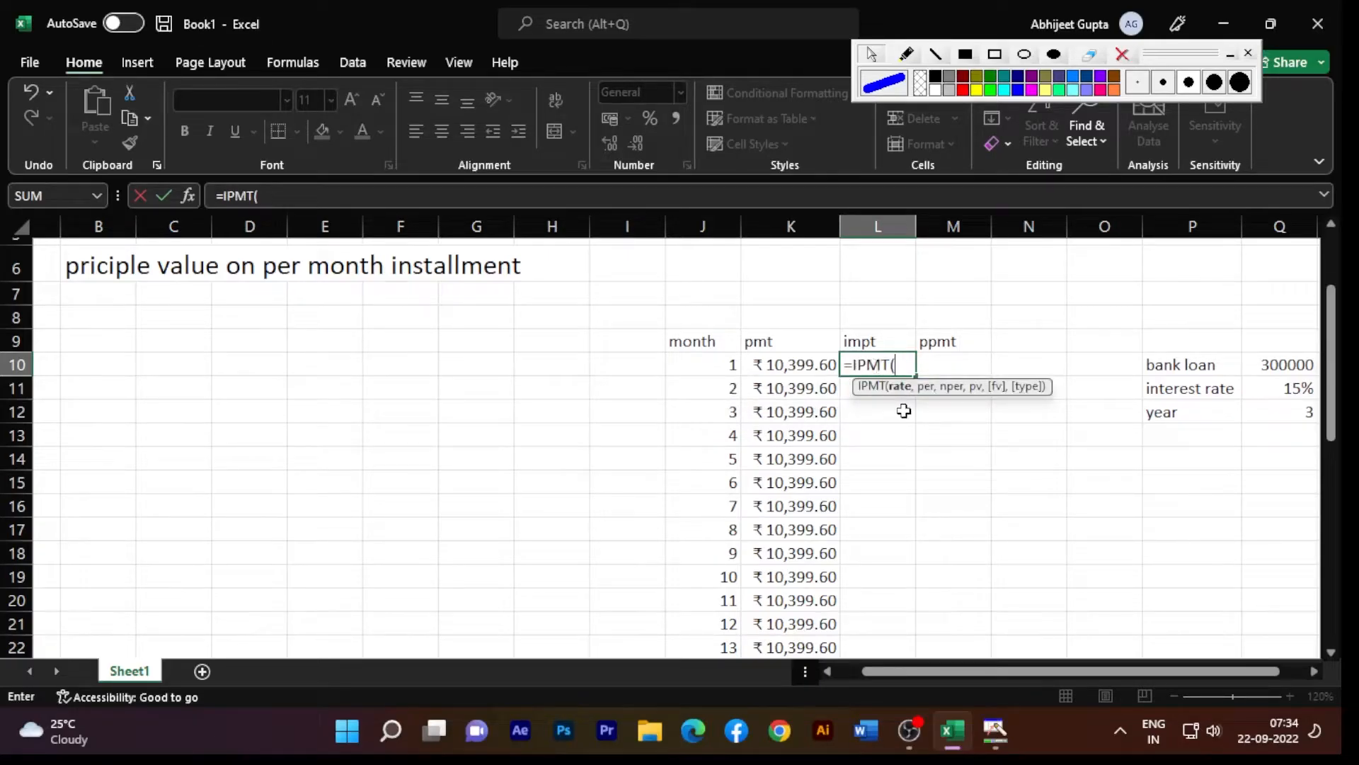
{"action": "left_click", "coordinate": [1293, 390]}
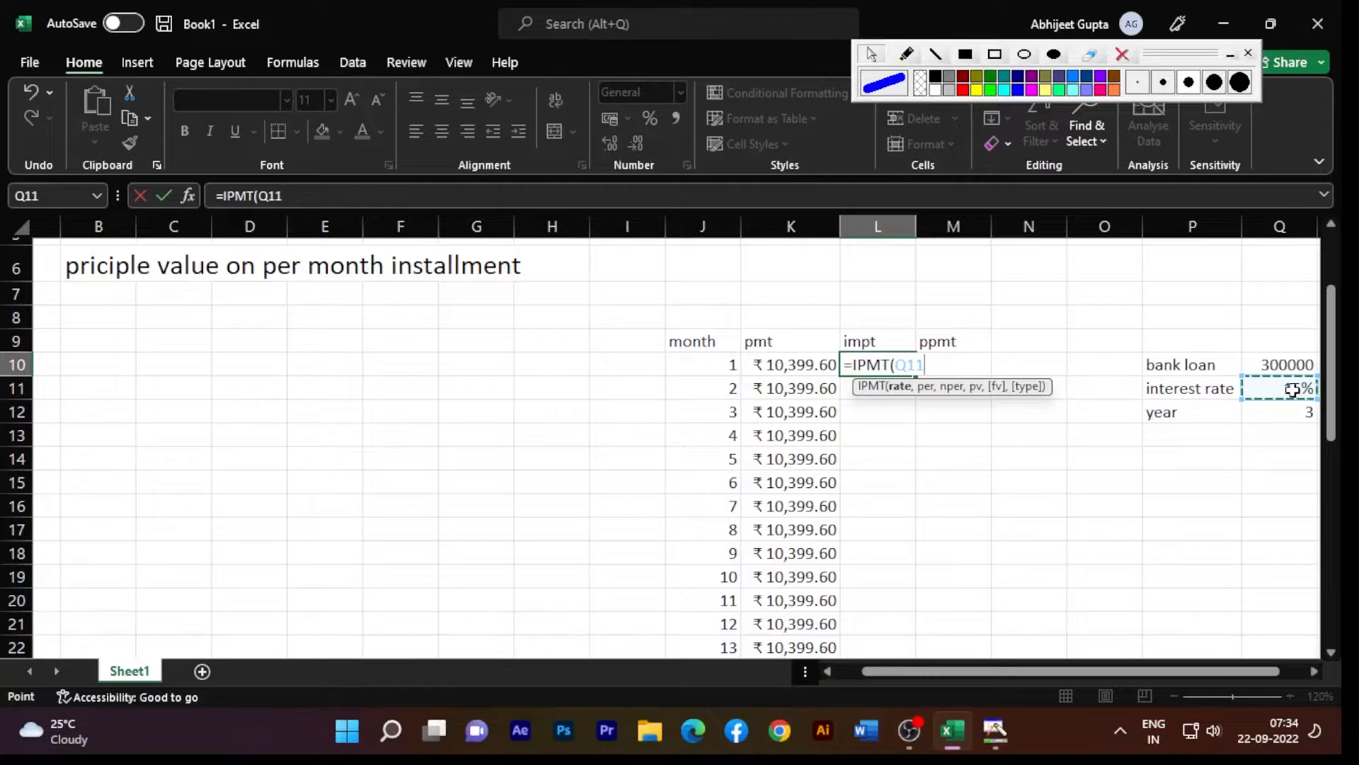
{"action": "type", "text": "/12"}
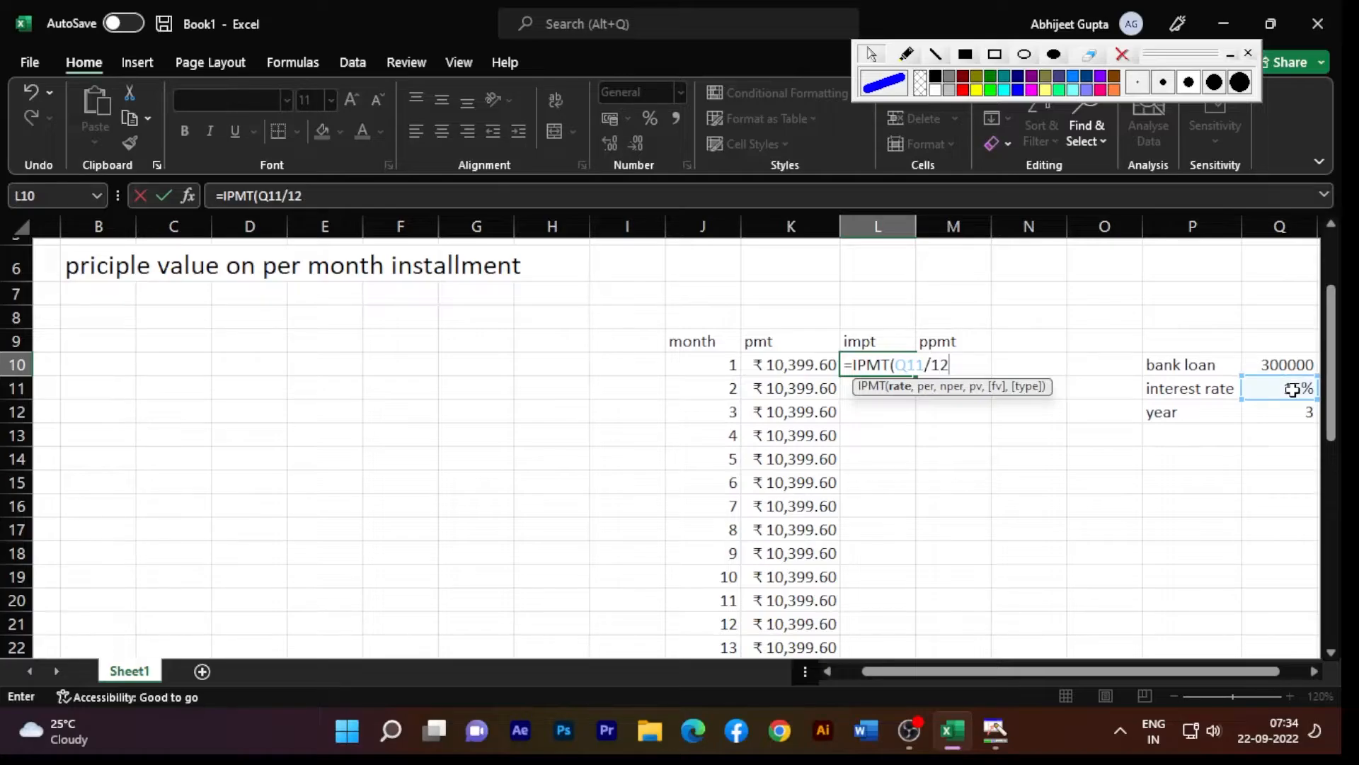
{"action": "type", "text": ","}
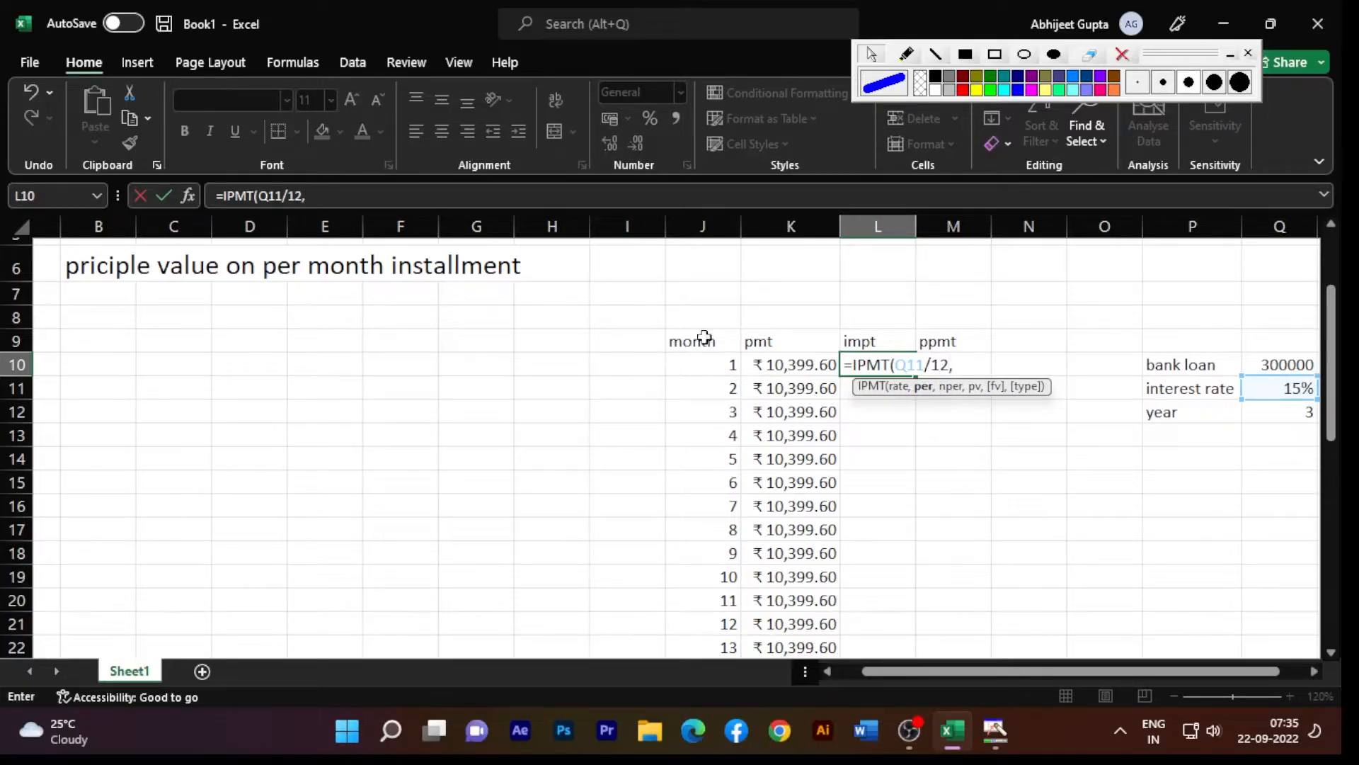
{"action": "left_click", "coordinate": [717, 362]}
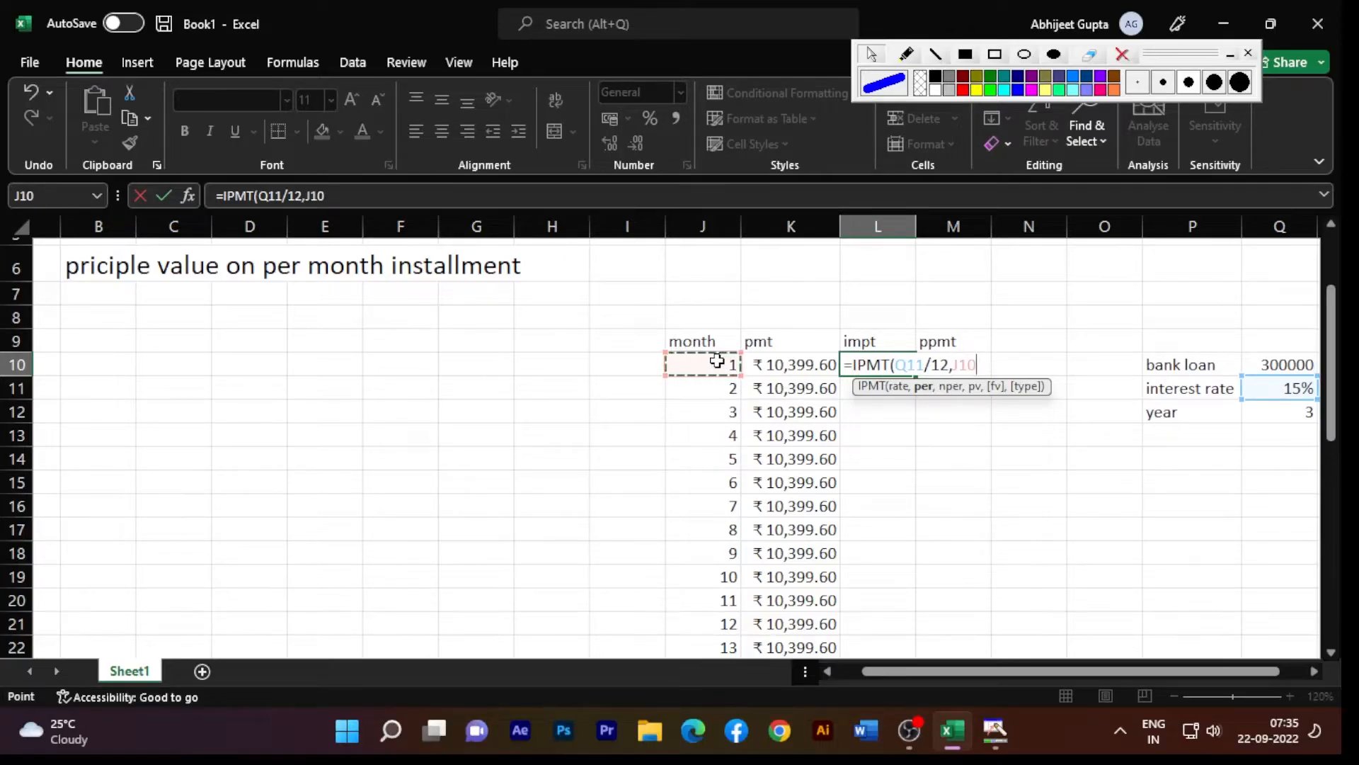
{"action": "type", "text": ","}
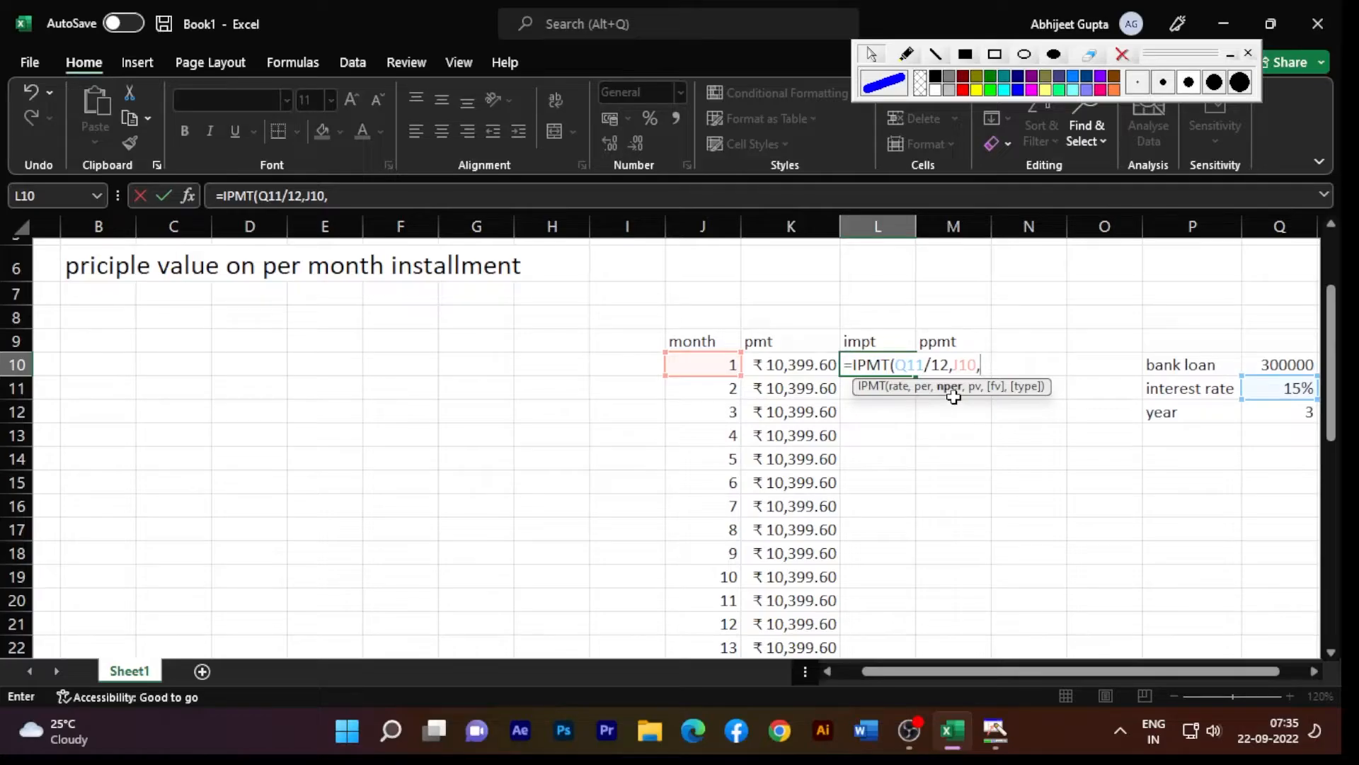
- Add the number of periods Q12*12 and present value -Q10 to L10's IPMT formula, and close its parenthesis
{"action": "left_click", "coordinate": [1292, 411]}
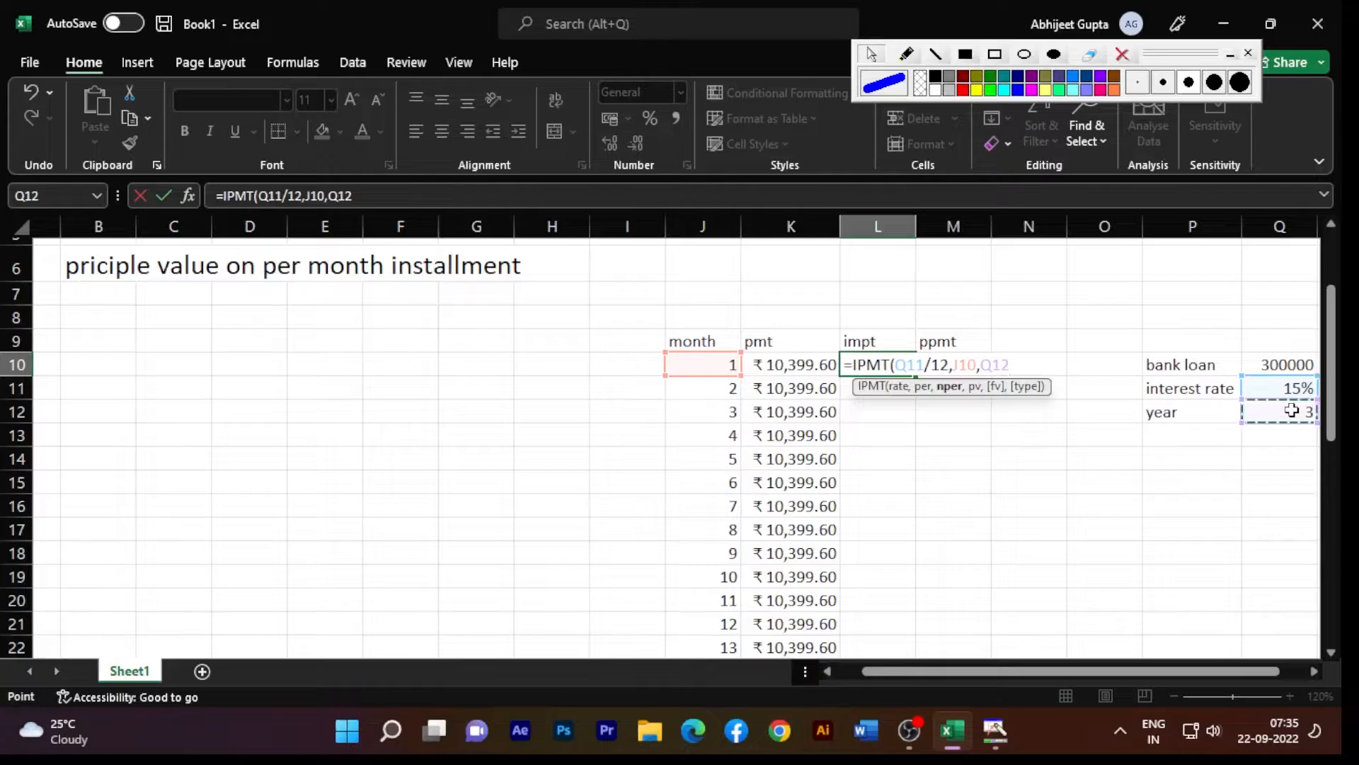
{"action": "type", "text": "*12"}
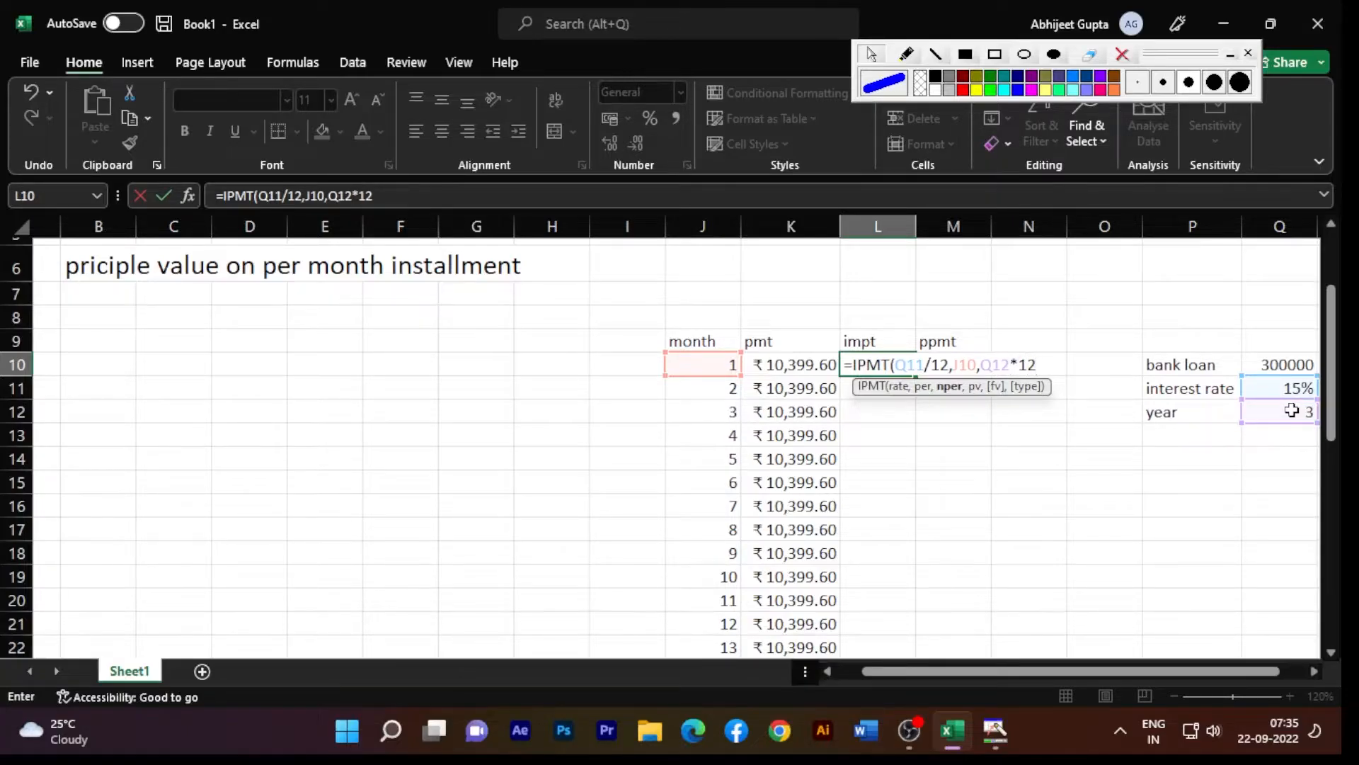
{"action": "type", "text": ",-"}
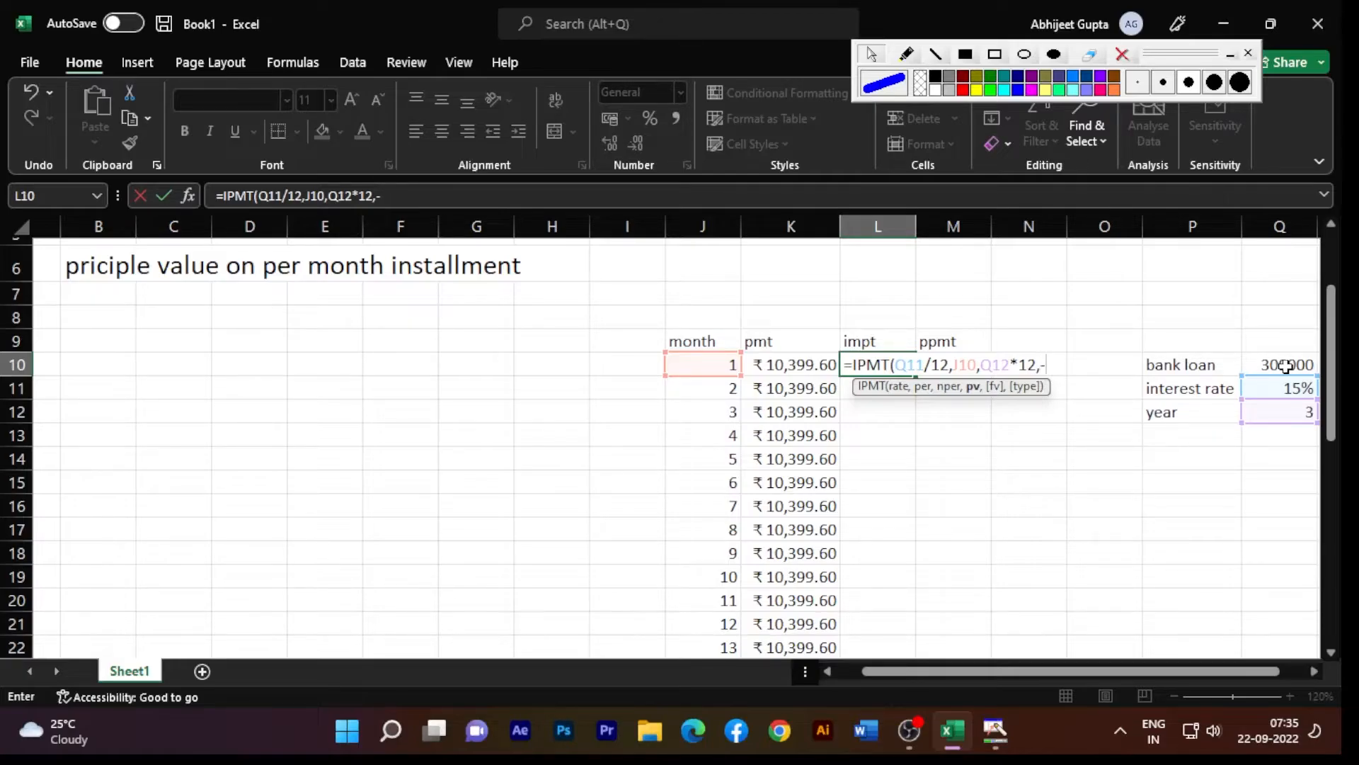
{"action": "left_click", "coordinate": [1285, 366]}
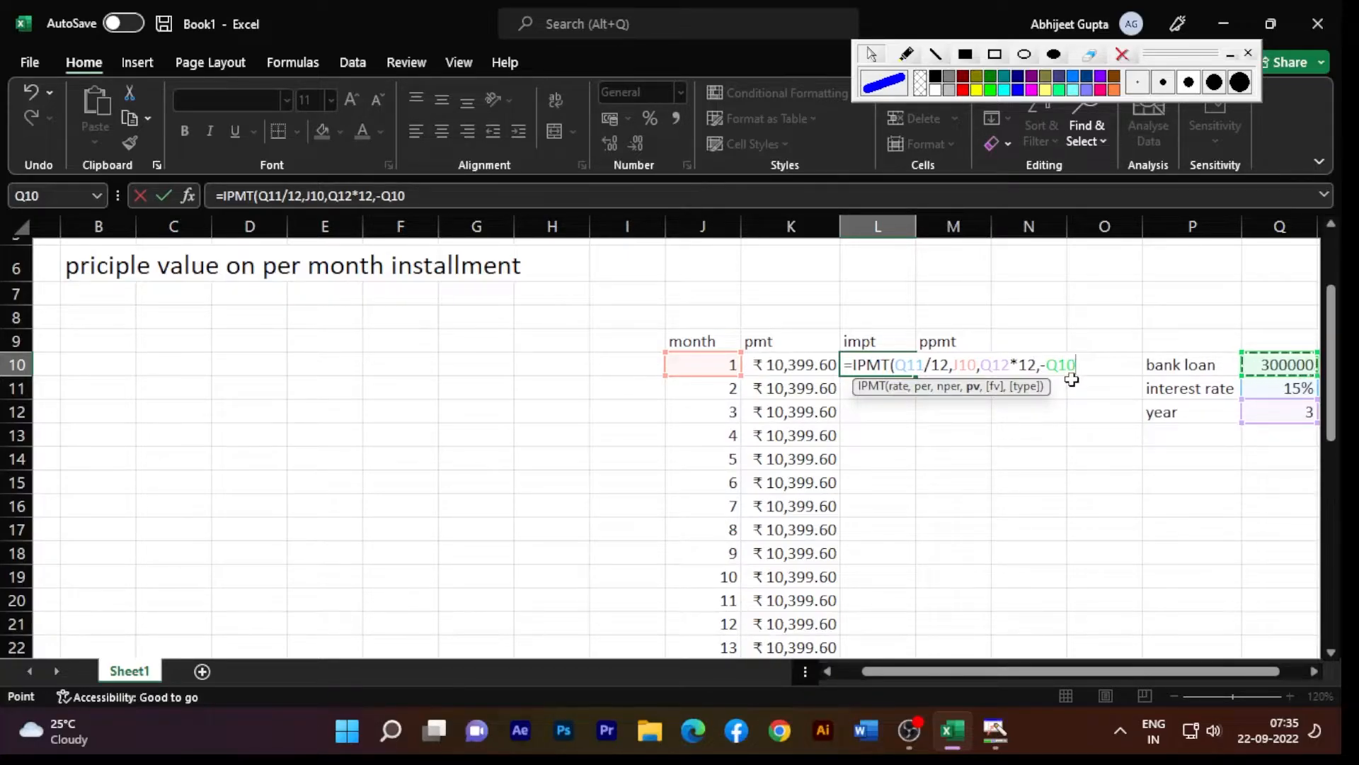
{"action": "type", "text": ")"}
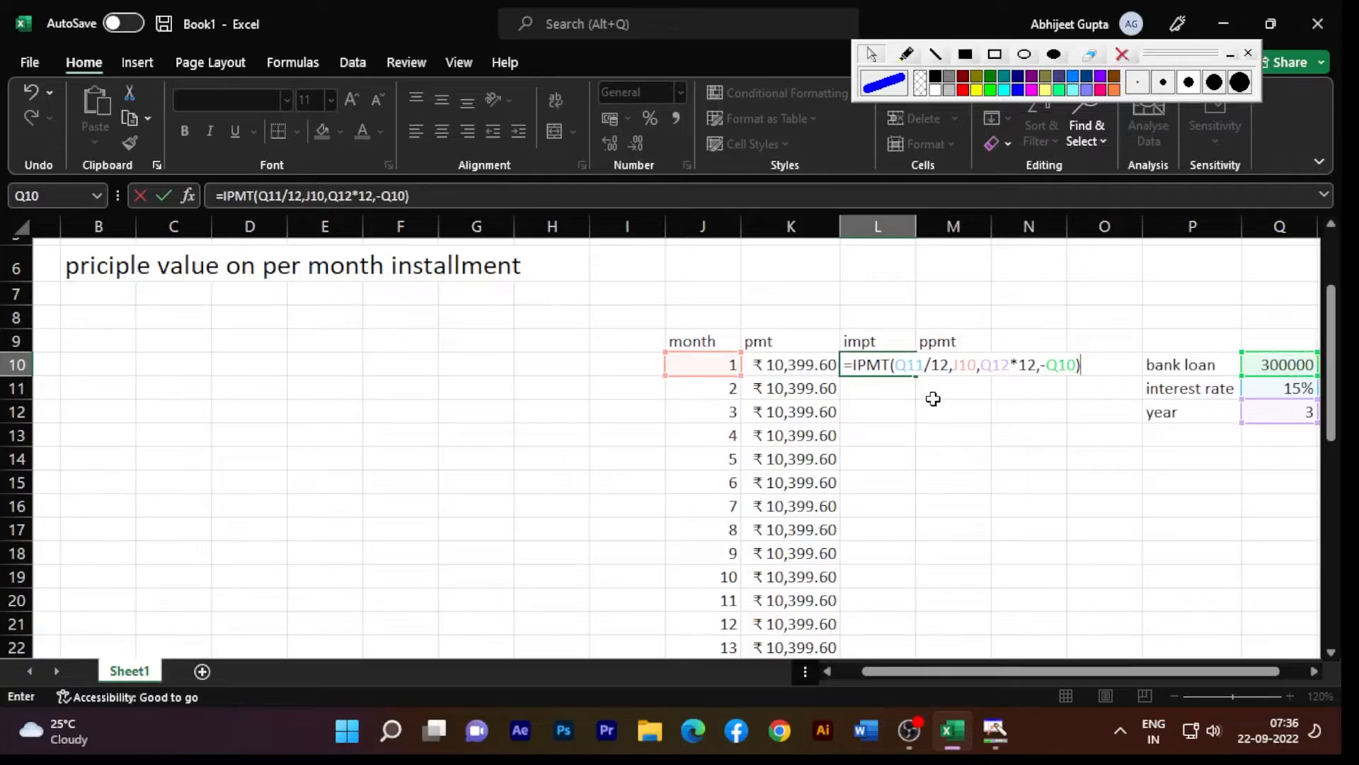
- Make the Q11, Q12 and Q10 references absolute in L10's IPMT formula, keep J10 relative, and enter the formula
{"action": "left_click", "coordinate": [910, 365]}
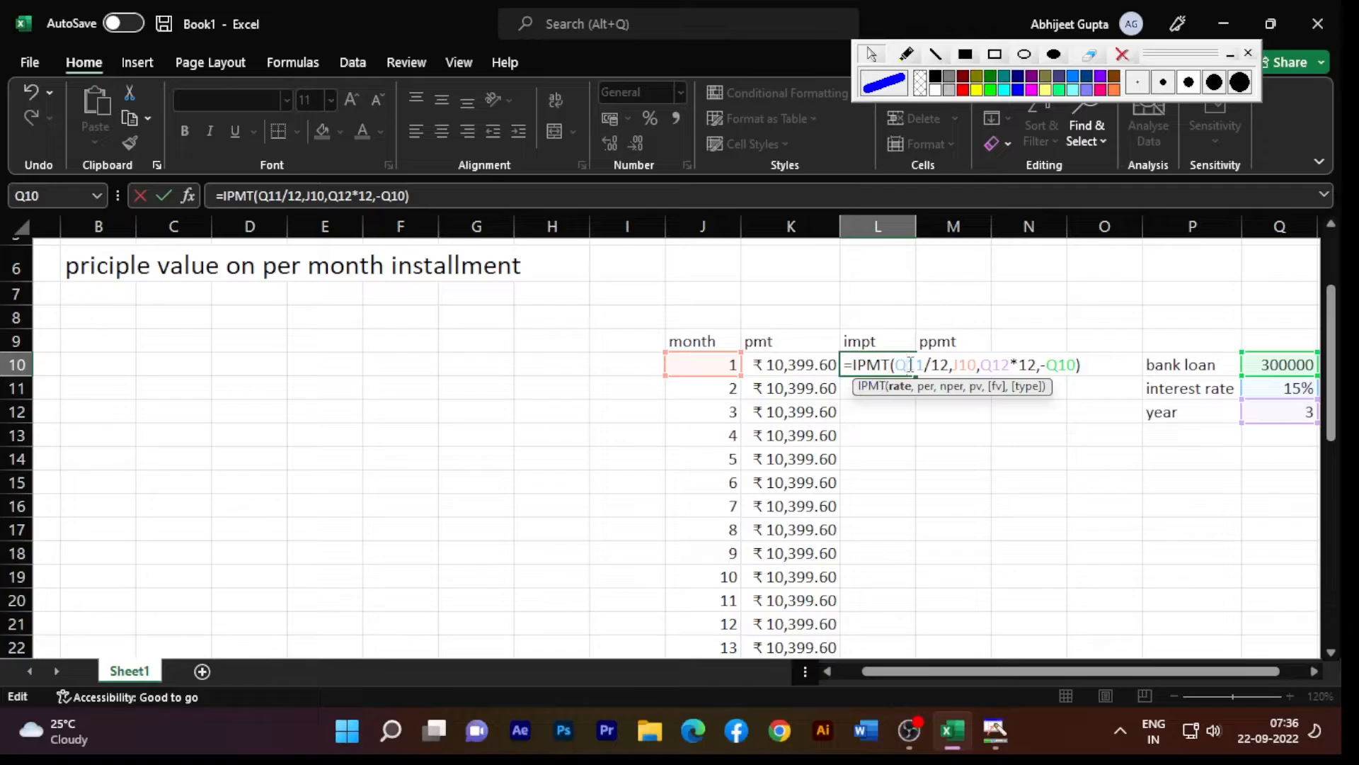
{"action": "key", "text": "F4"}
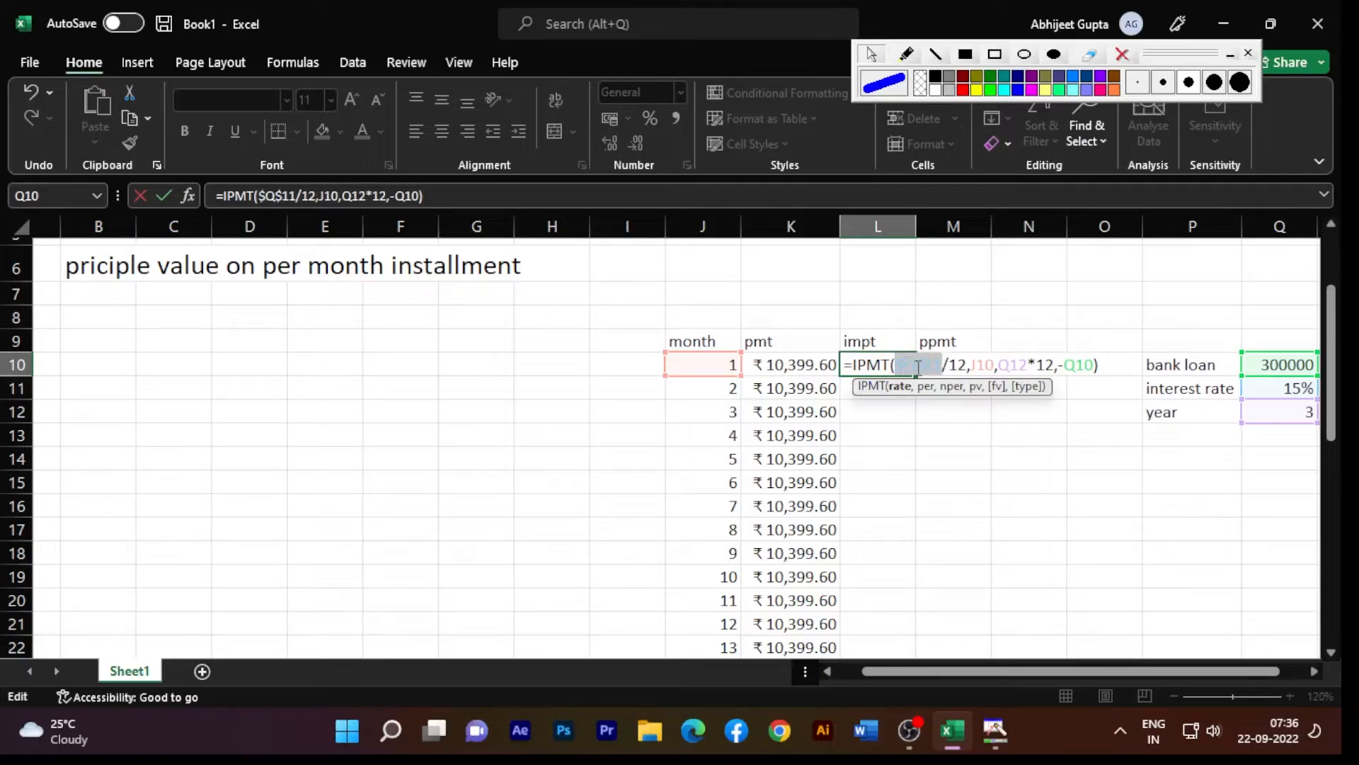
{"action": "left_click", "coordinate": [984, 369]}
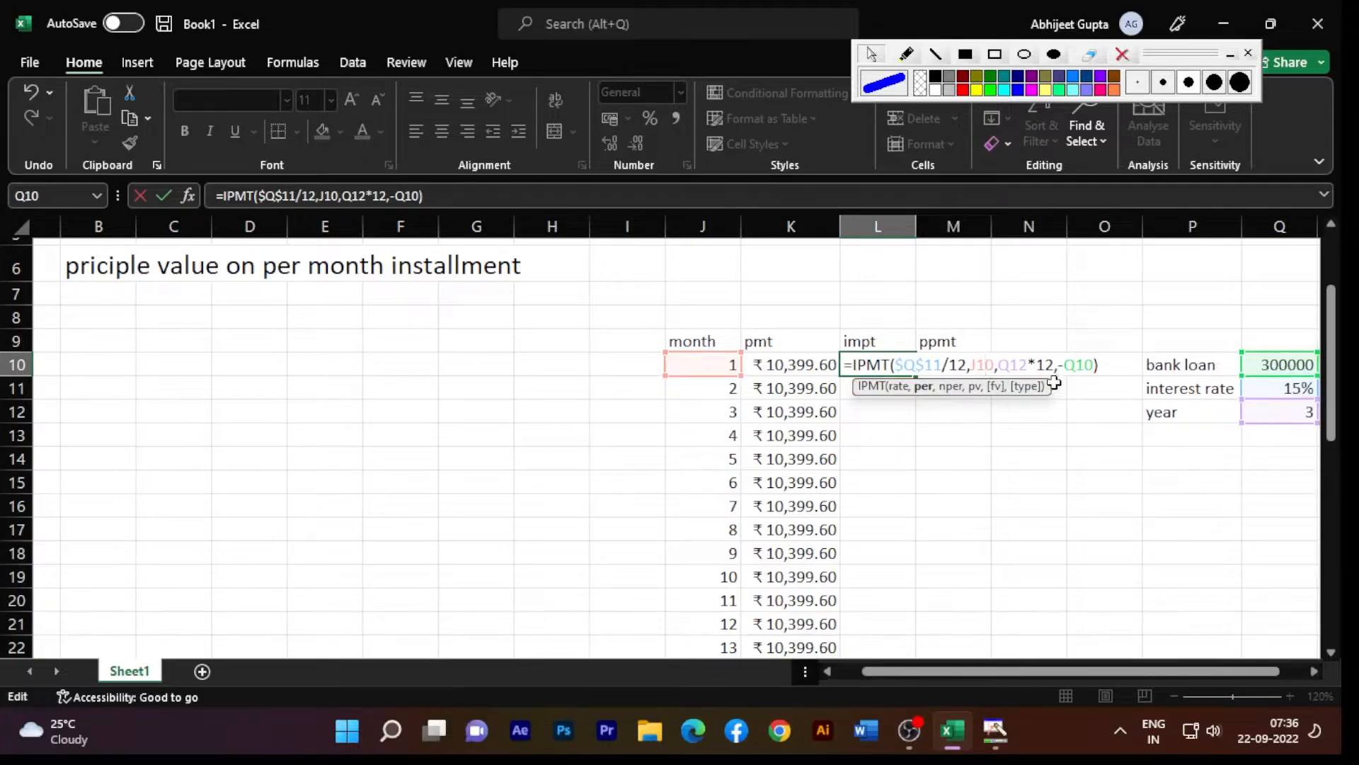
{"action": "left_click", "coordinate": [1015, 366]}
{"action": "key", "text": "F4"}
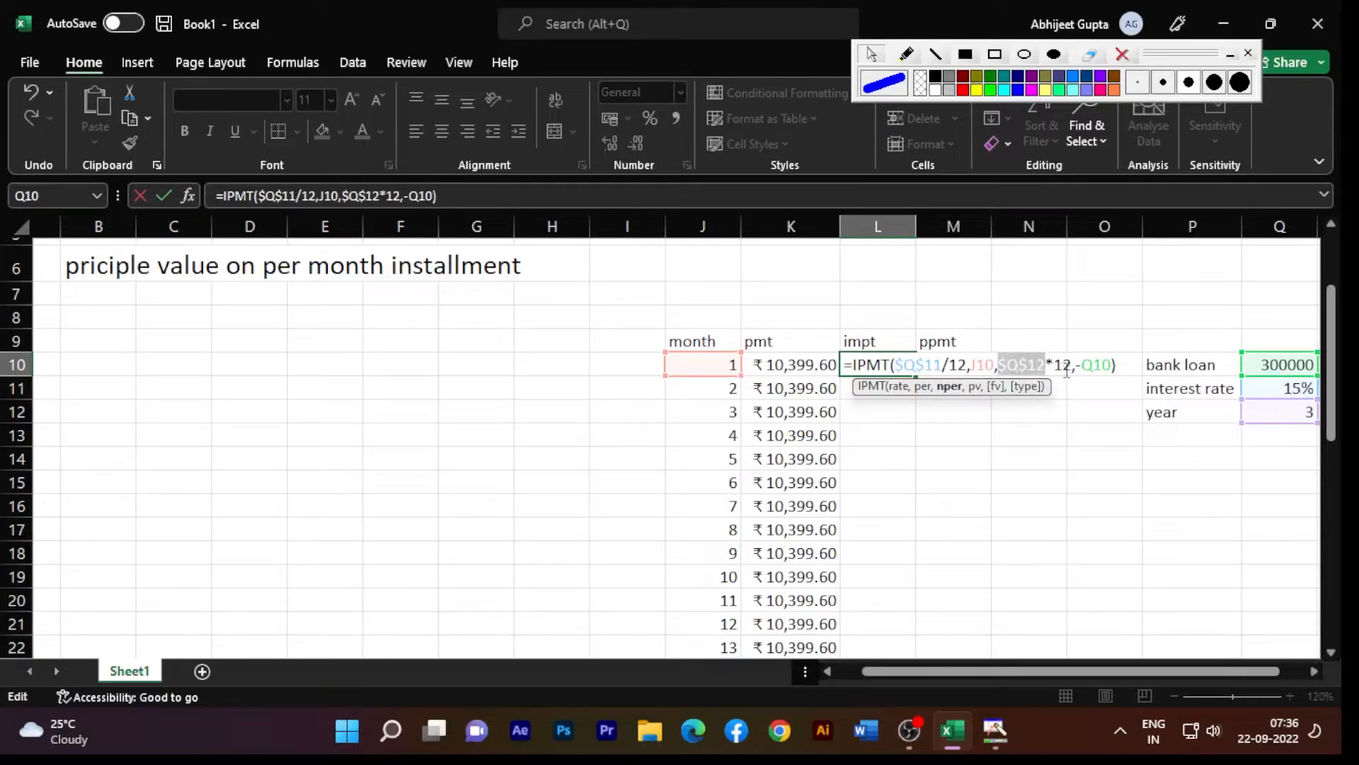
{"action": "left_click", "coordinate": [1096, 367]}
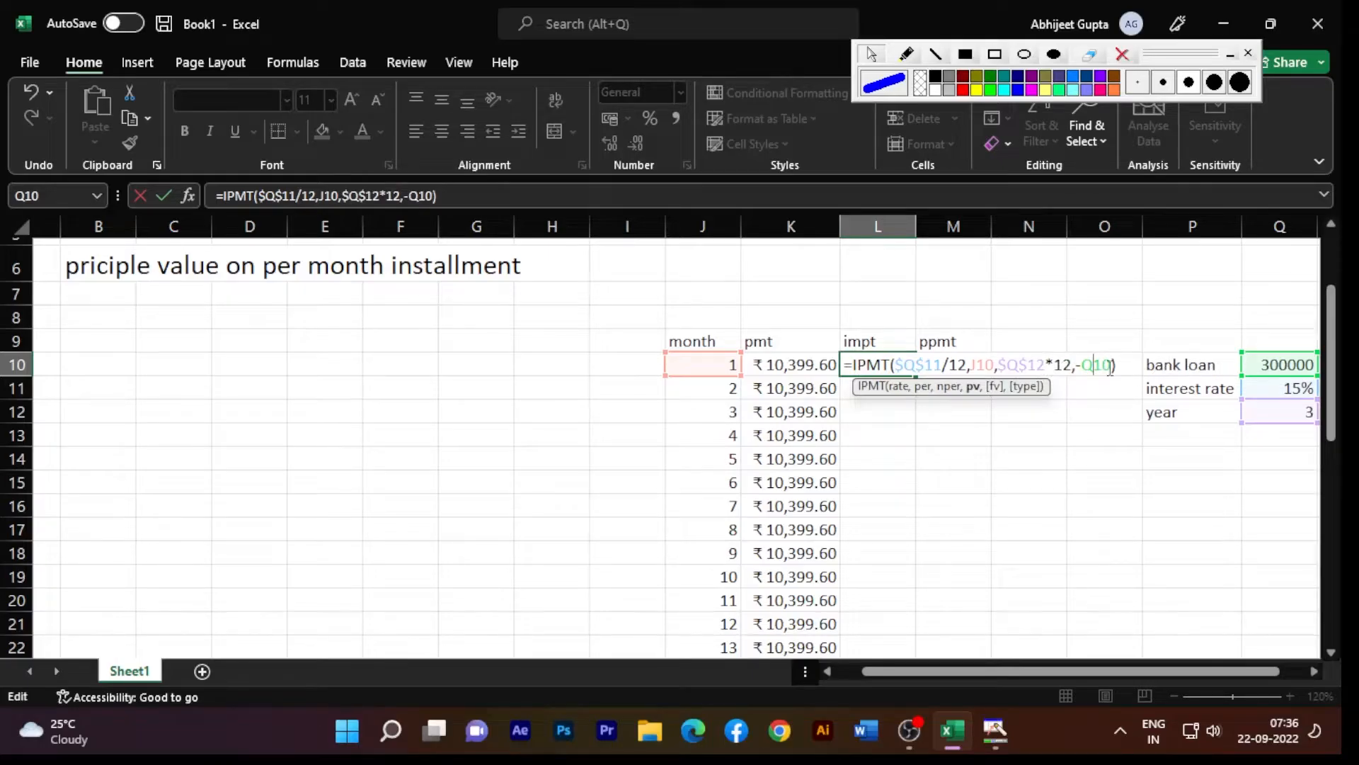
{"action": "key", "text": "F4"}
{"action": "left_click", "coordinate": [1135, 366]}
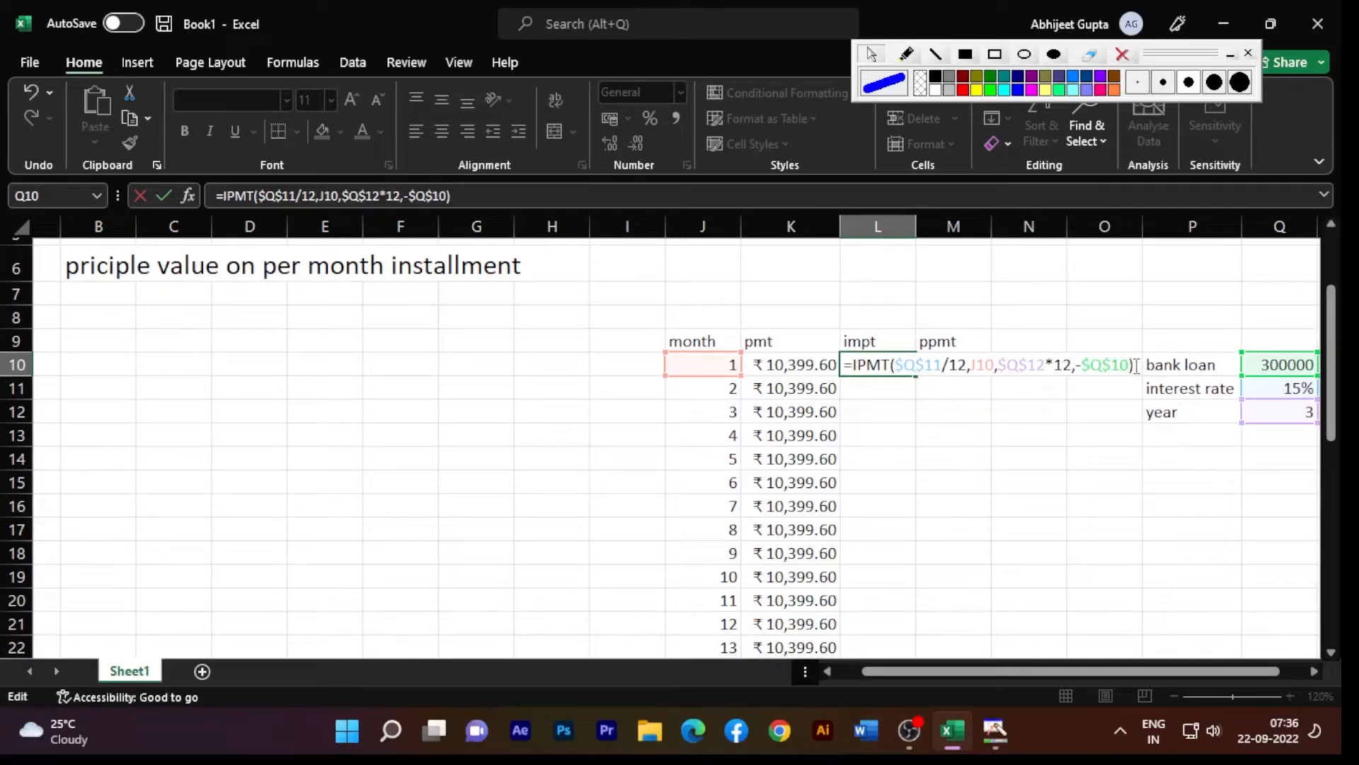
{"action": "key", "text": "Return"}
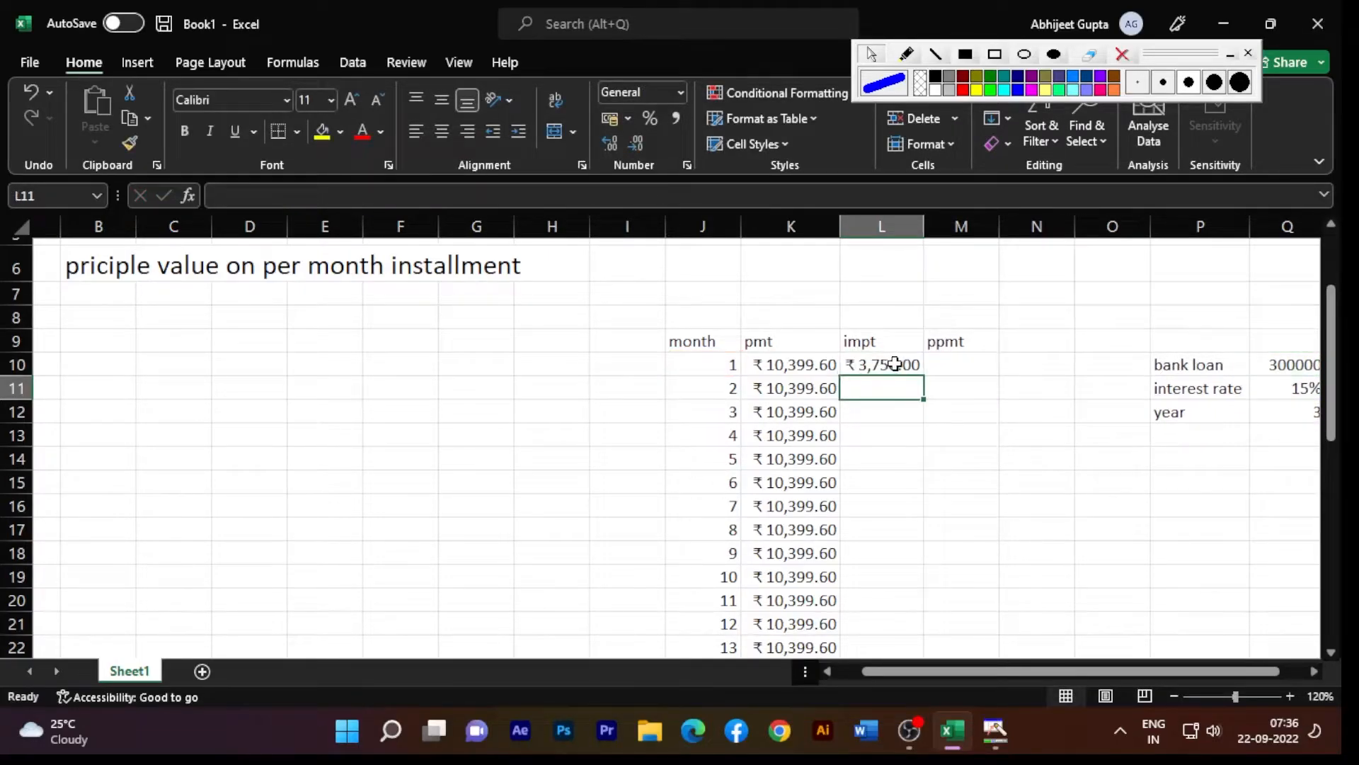
- Fill the IPMT formula from L10 down to month 36 in L45
{"action": "left_click", "coordinate": [890, 364]}
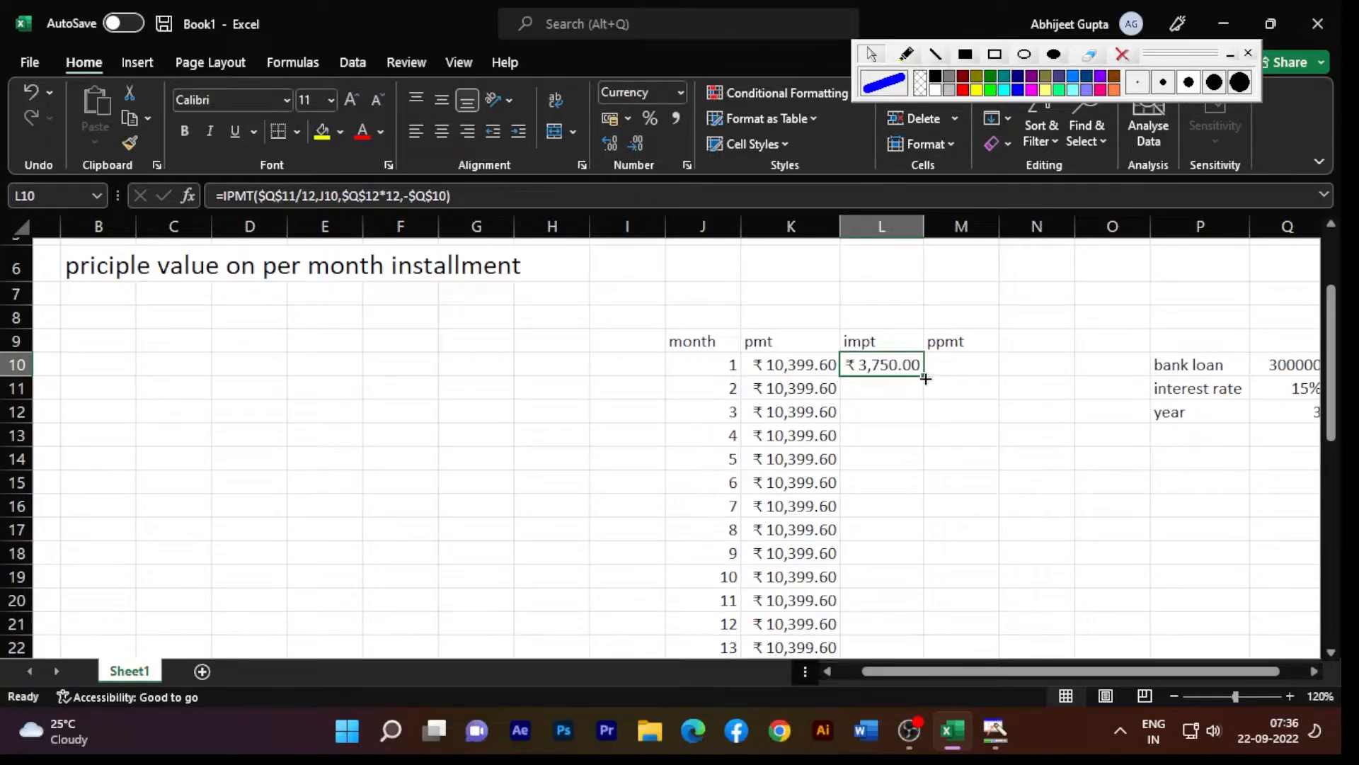
{"action": "left_click_drag", "start_coordinate": [926, 378], "coordinate": [935, 434]}
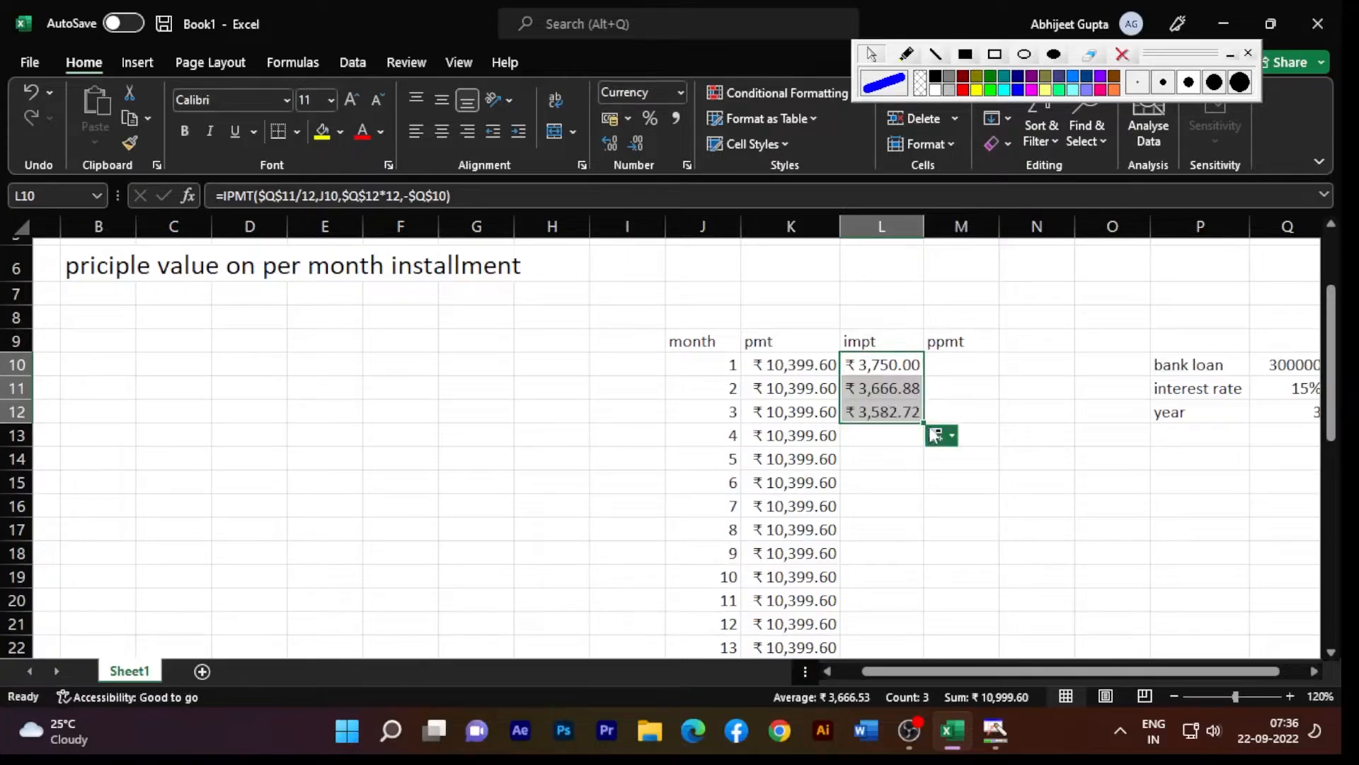
{"action": "double_click", "coordinate": [924, 423]}
{"action": "scroll", "coordinate": [939, 461], "scroll_direction": "down", "scroll_amount": 2}
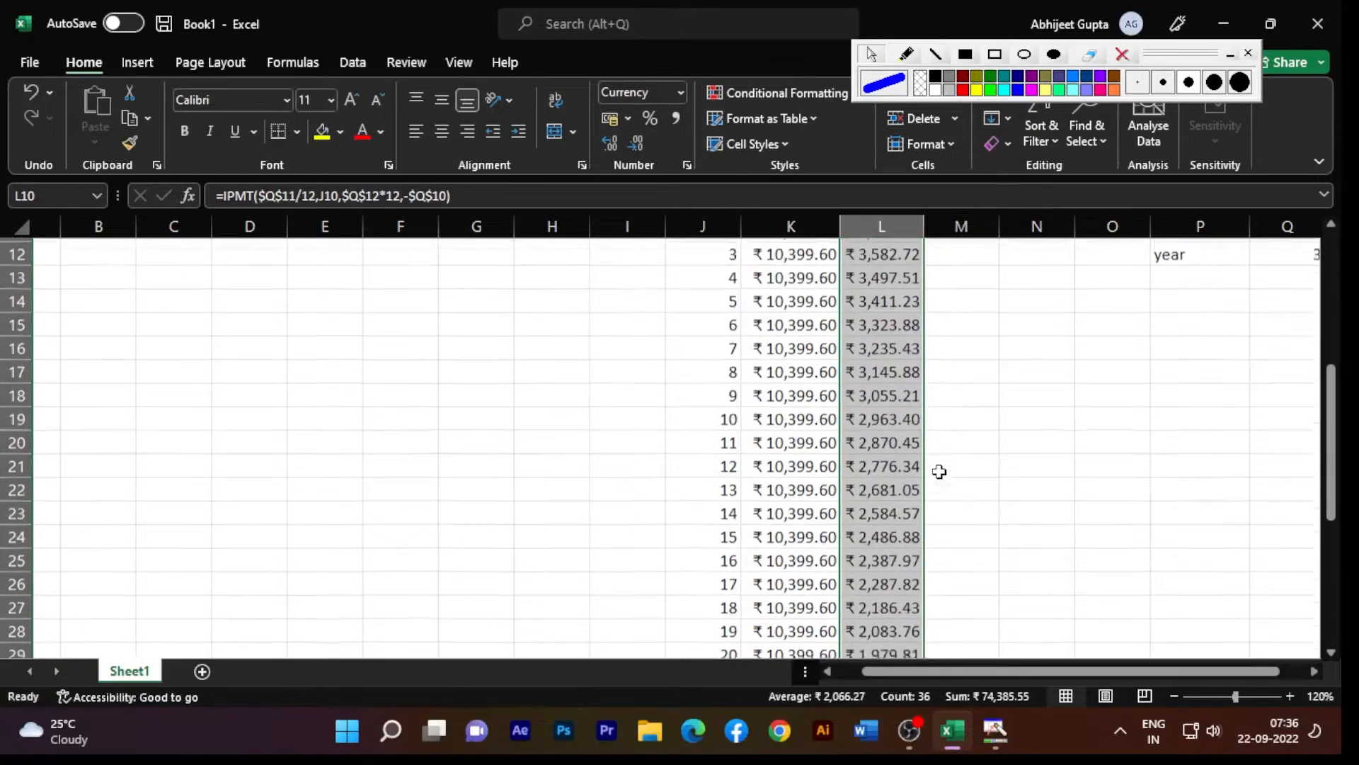
{"action": "scroll", "coordinate": [940, 472], "scroll_direction": "down", "scroll_amount": 7}
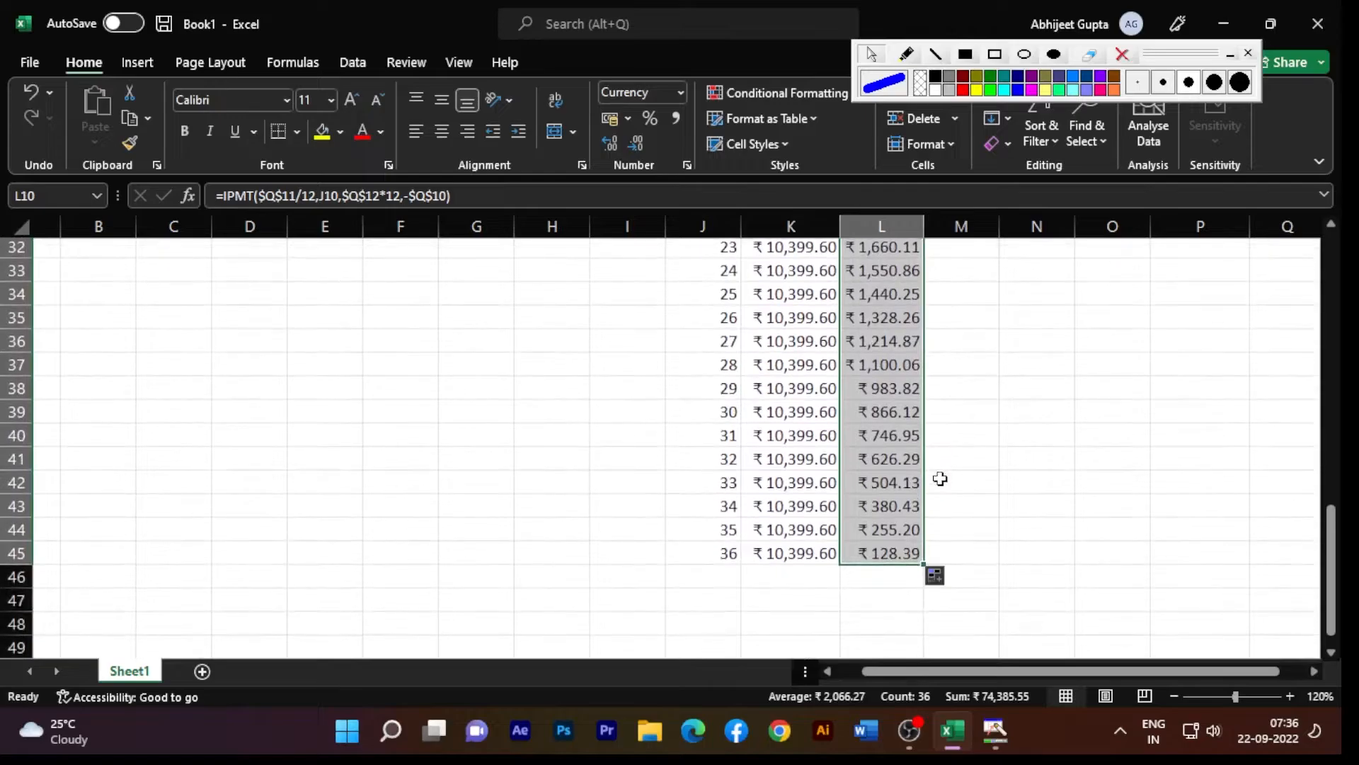
{"action": "scroll", "coordinate": [940, 479], "scroll_direction": "up", "scroll_amount": 9}
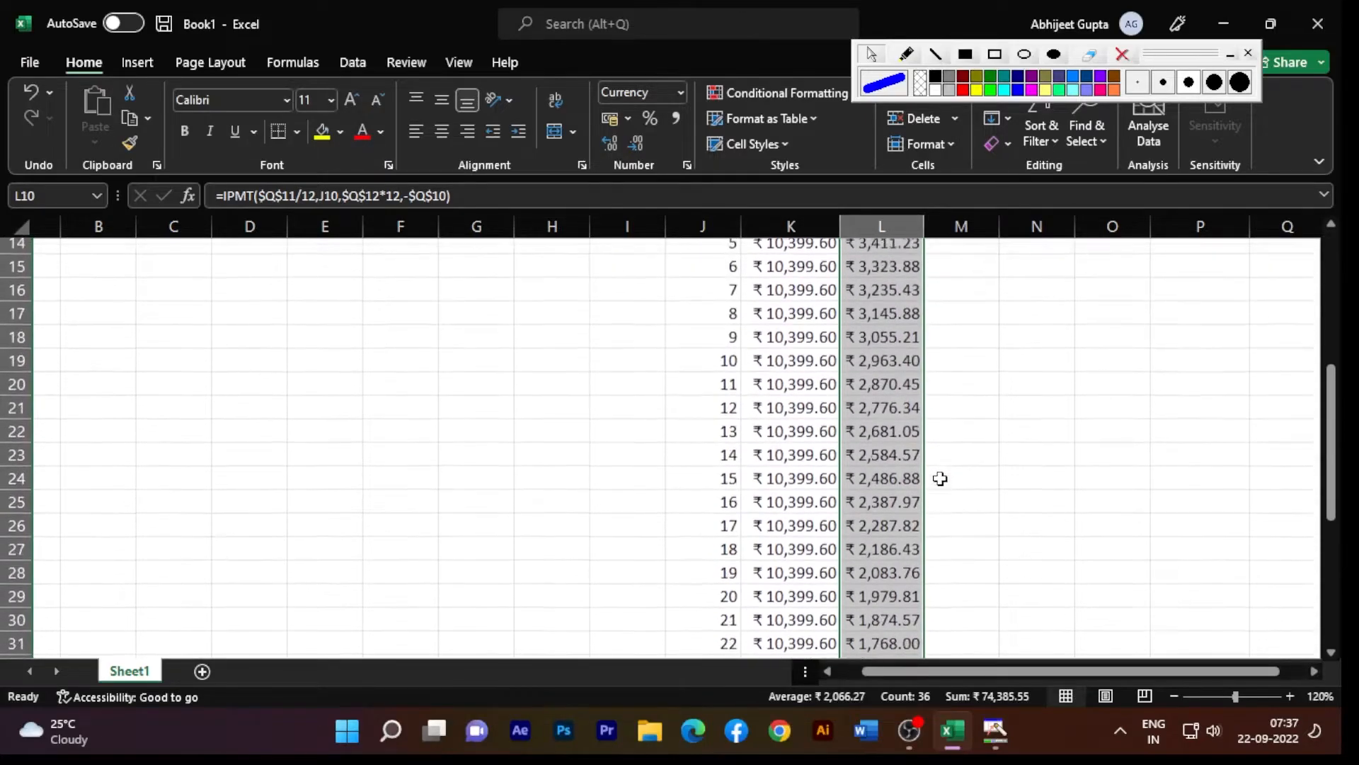
- Examine how the monthly interest amounts in column L develop from month 1 to month 36
{"action": "left_click", "coordinate": [941, 451]}
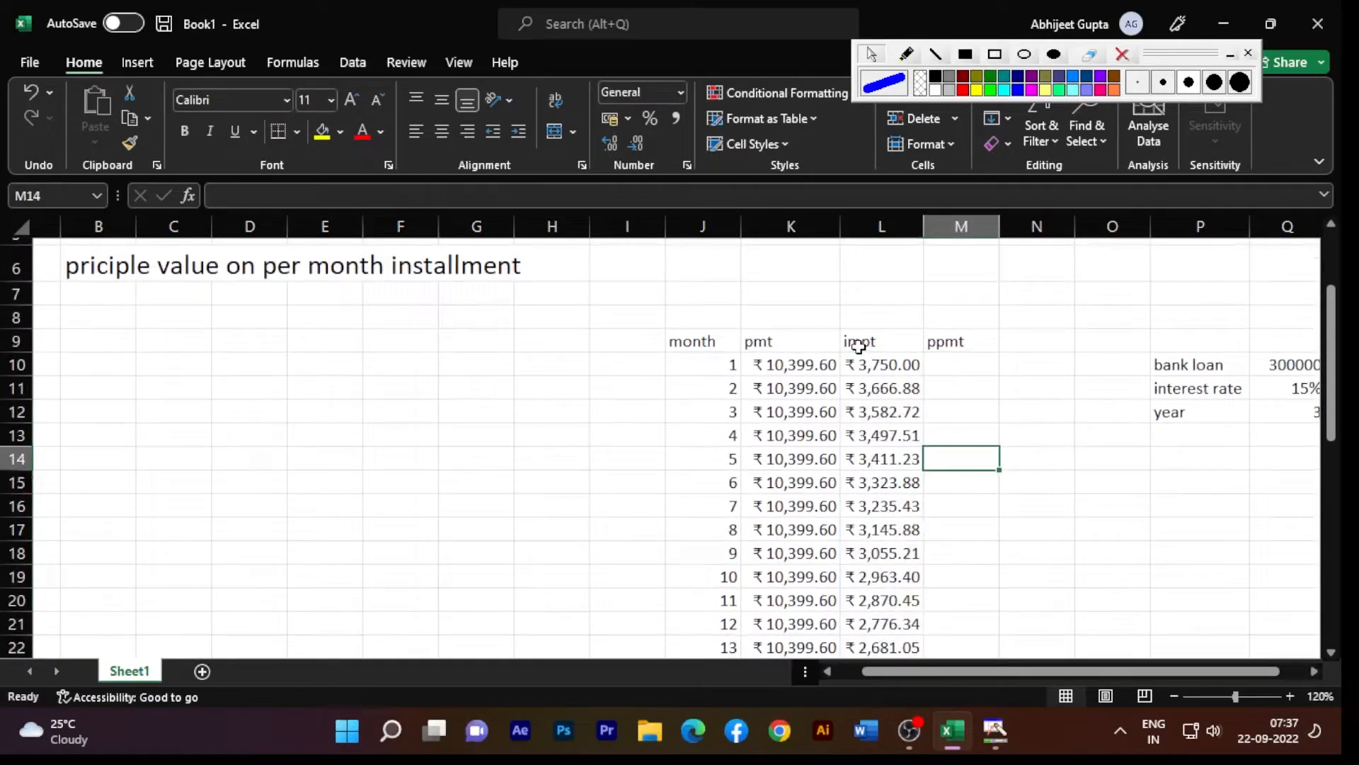
{"action": "left_click", "coordinate": [889, 365]}
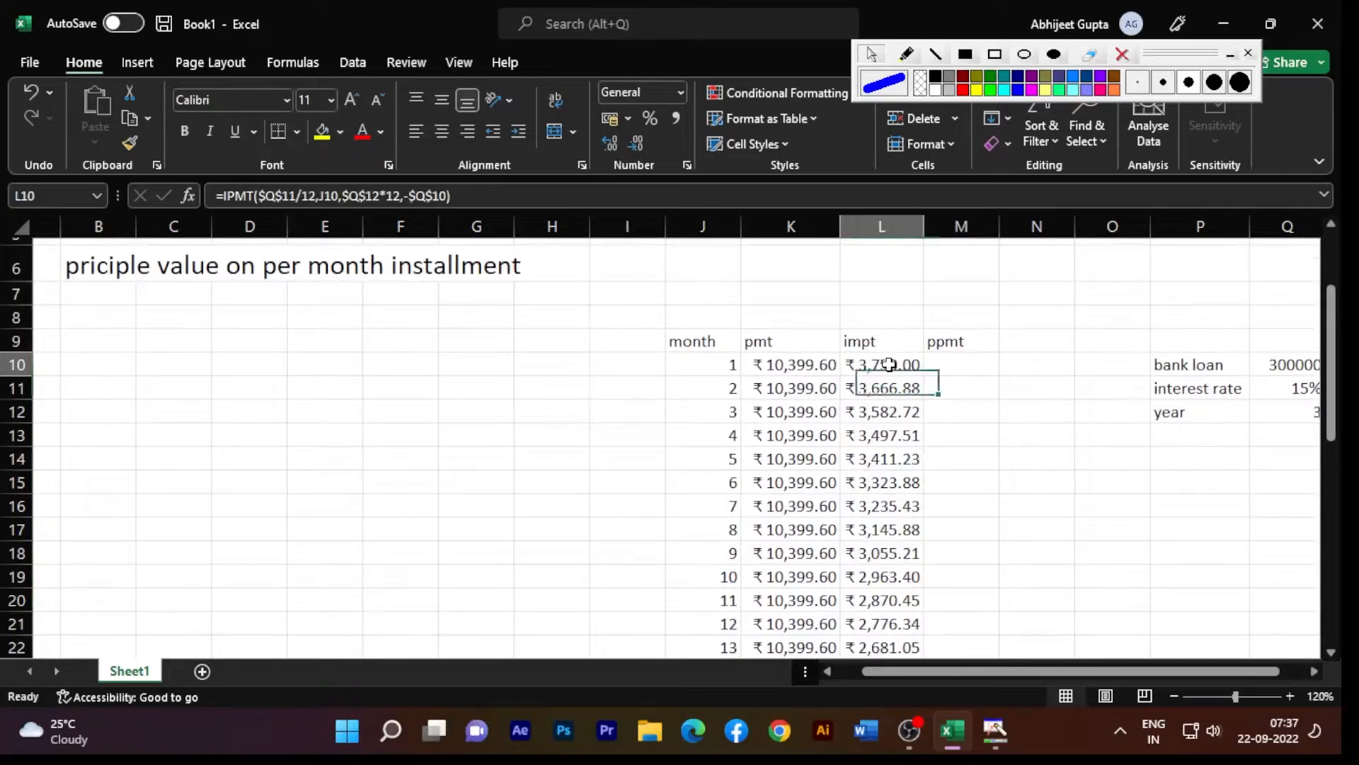
{"action": "left_click", "coordinate": [891, 407]}
{"action": "left_click", "coordinate": [878, 385]}
{"action": "left_click", "coordinate": [875, 368]}
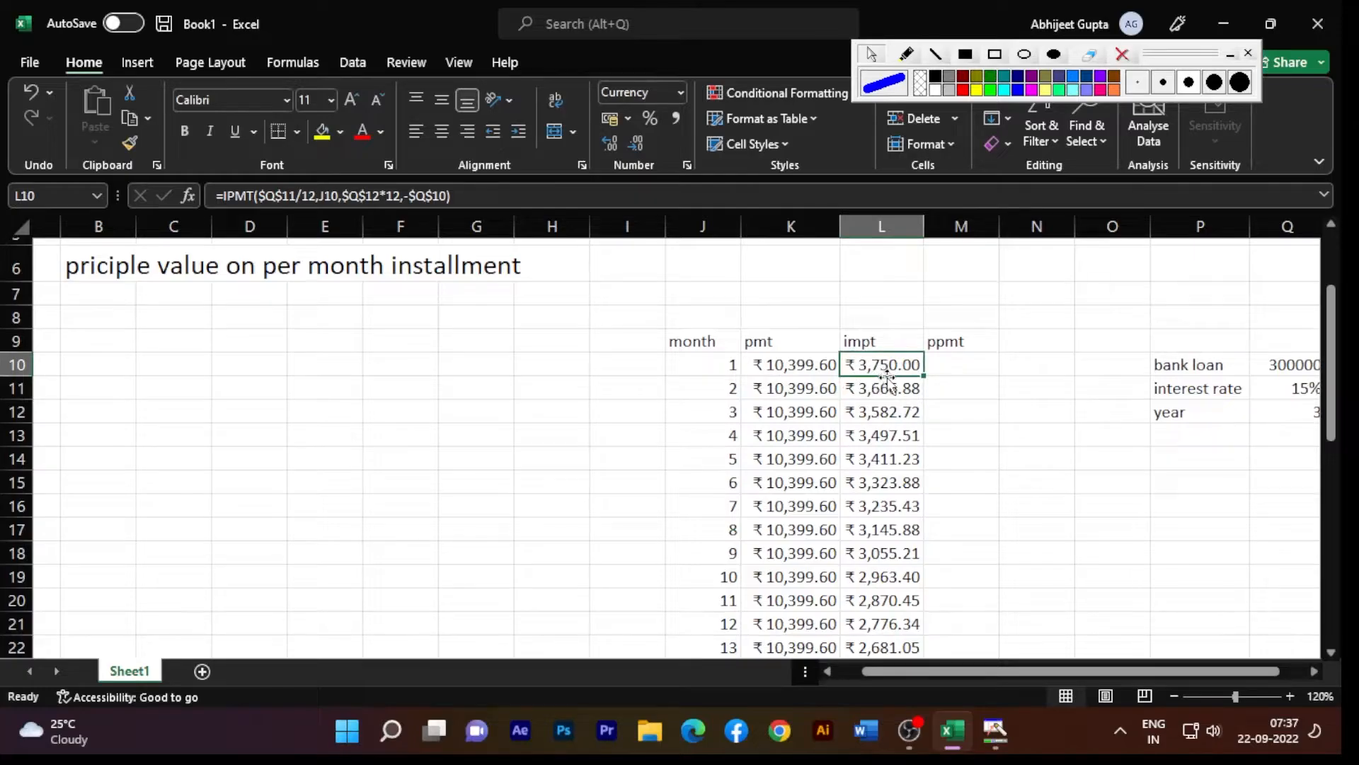
{"action": "scroll", "coordinate": [885, 411], "scroll_direction": "down", "scroll_amount": 5}
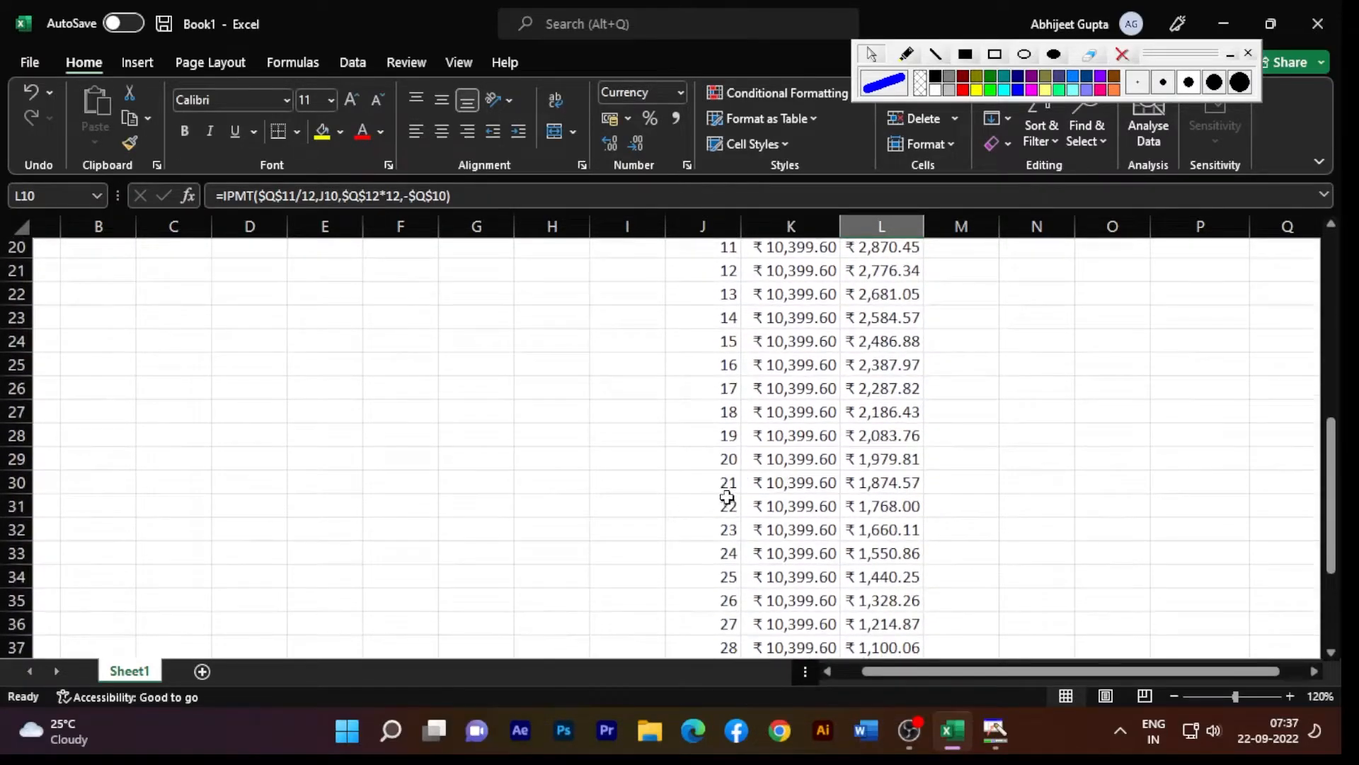
{"action": "left_click", "coordinate": [895, 485]}
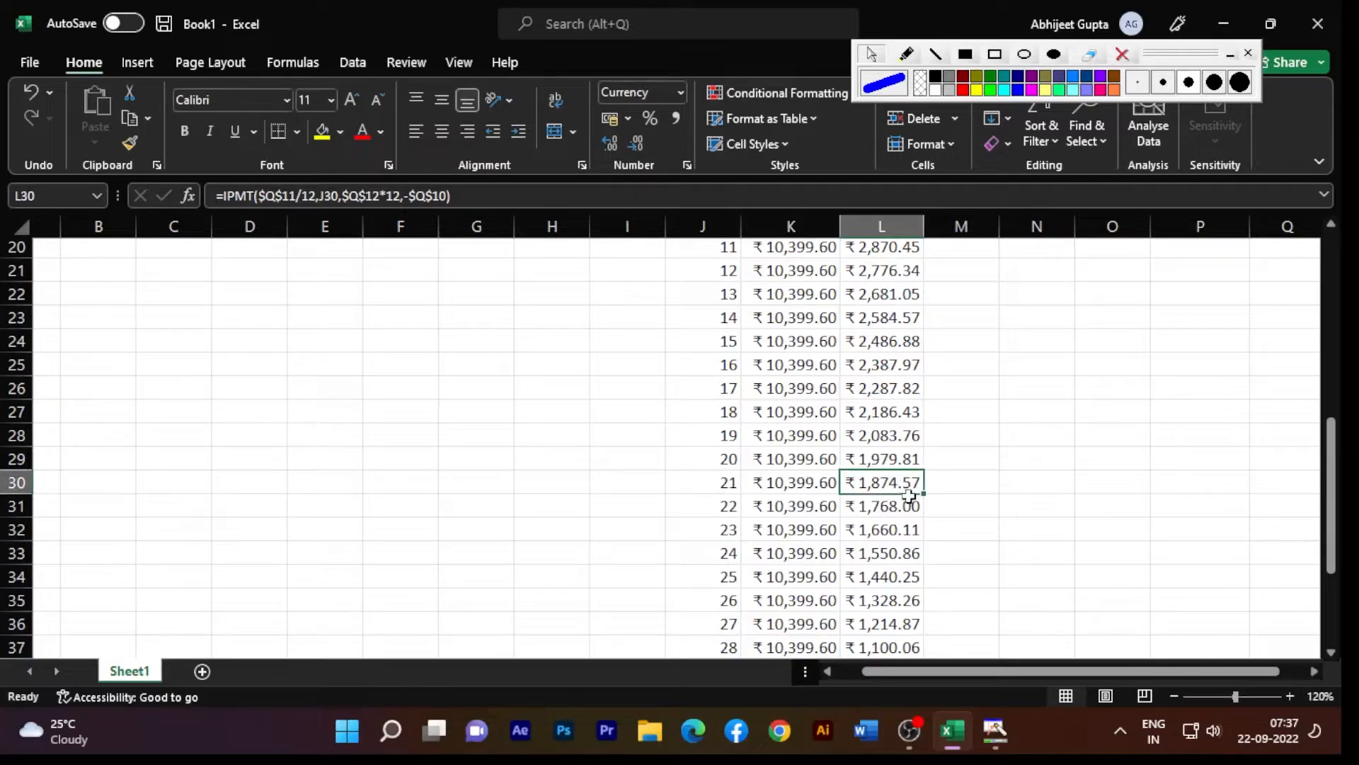
{"action": "scroll", "coordinate": [910, 495], "scroll_direction": "down", "scroll_amount": 3}
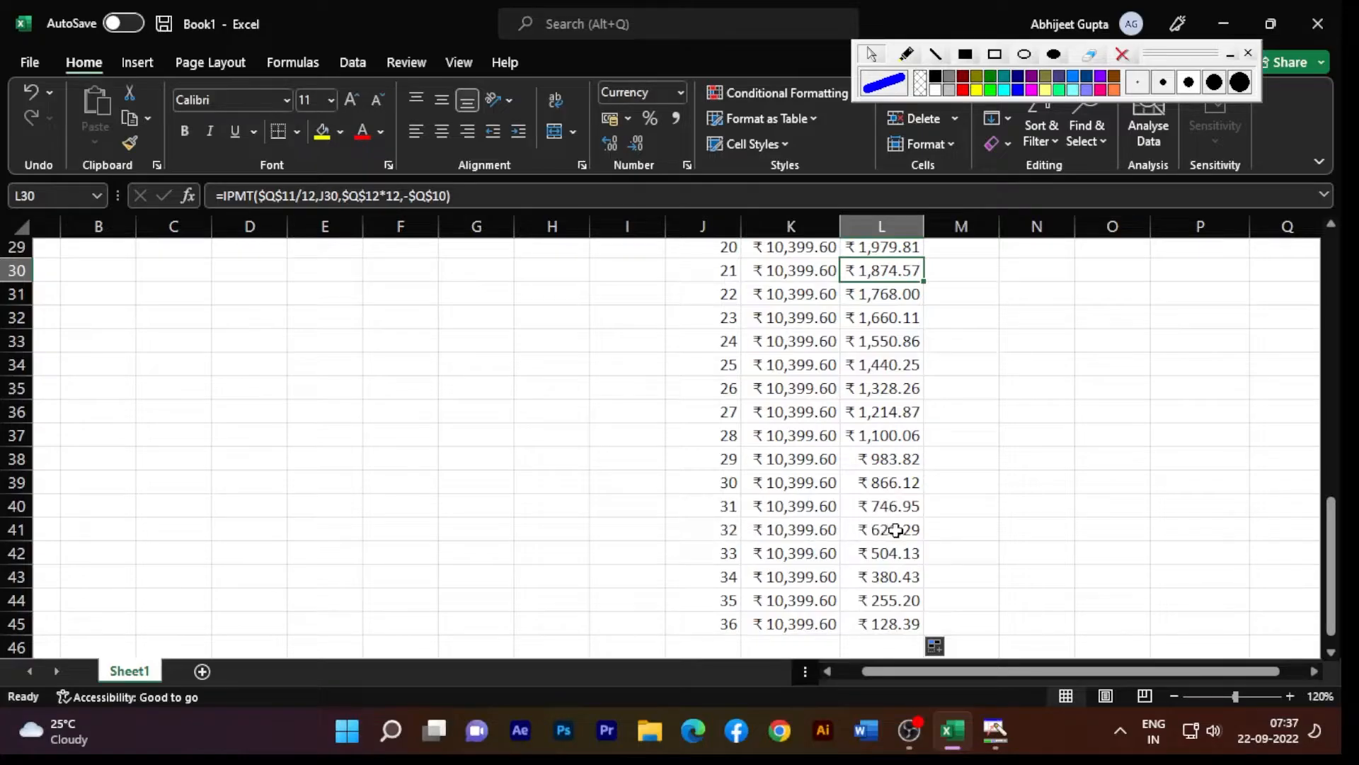
{"action": "left_click", "coordinate": [896, 530]}
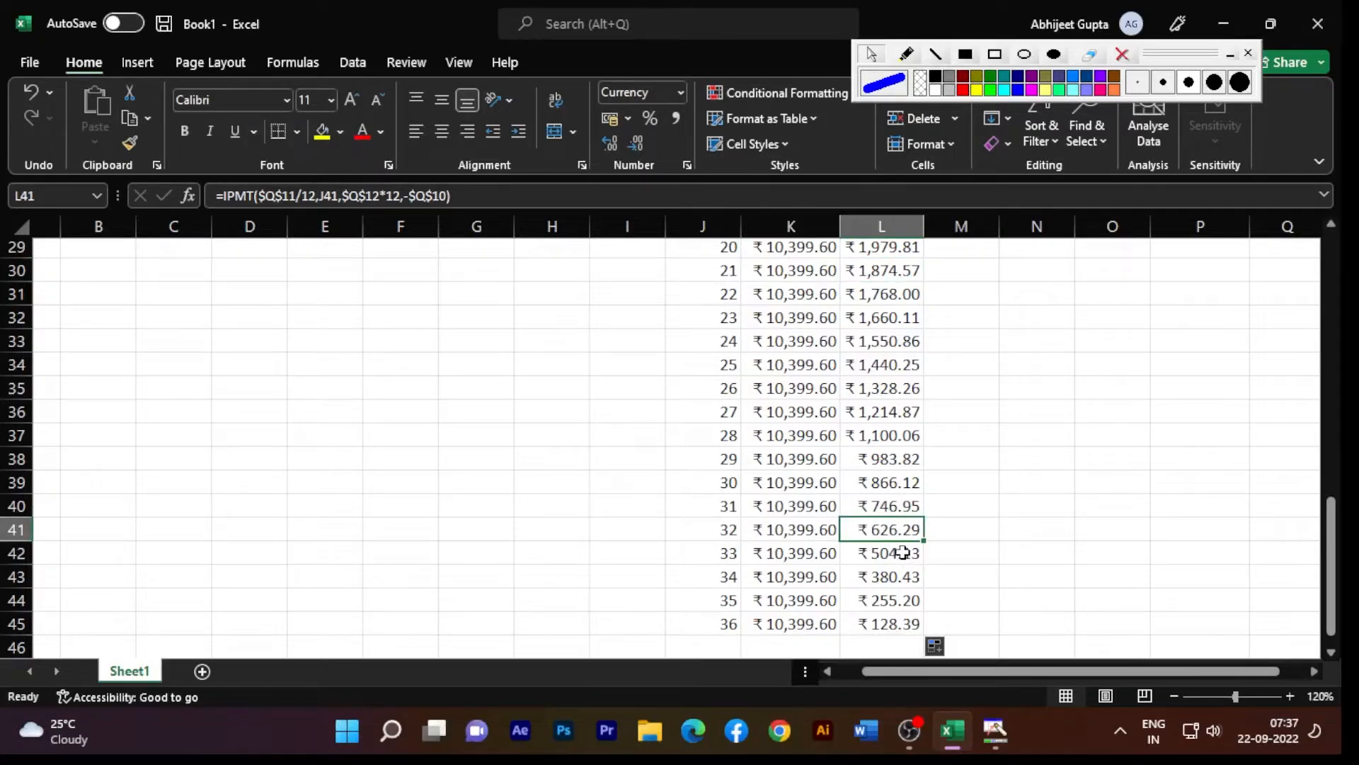
{"action": "scroll", "coordinate": [906, 554], "scroll_direction": "down", "scroll_amount": 2}
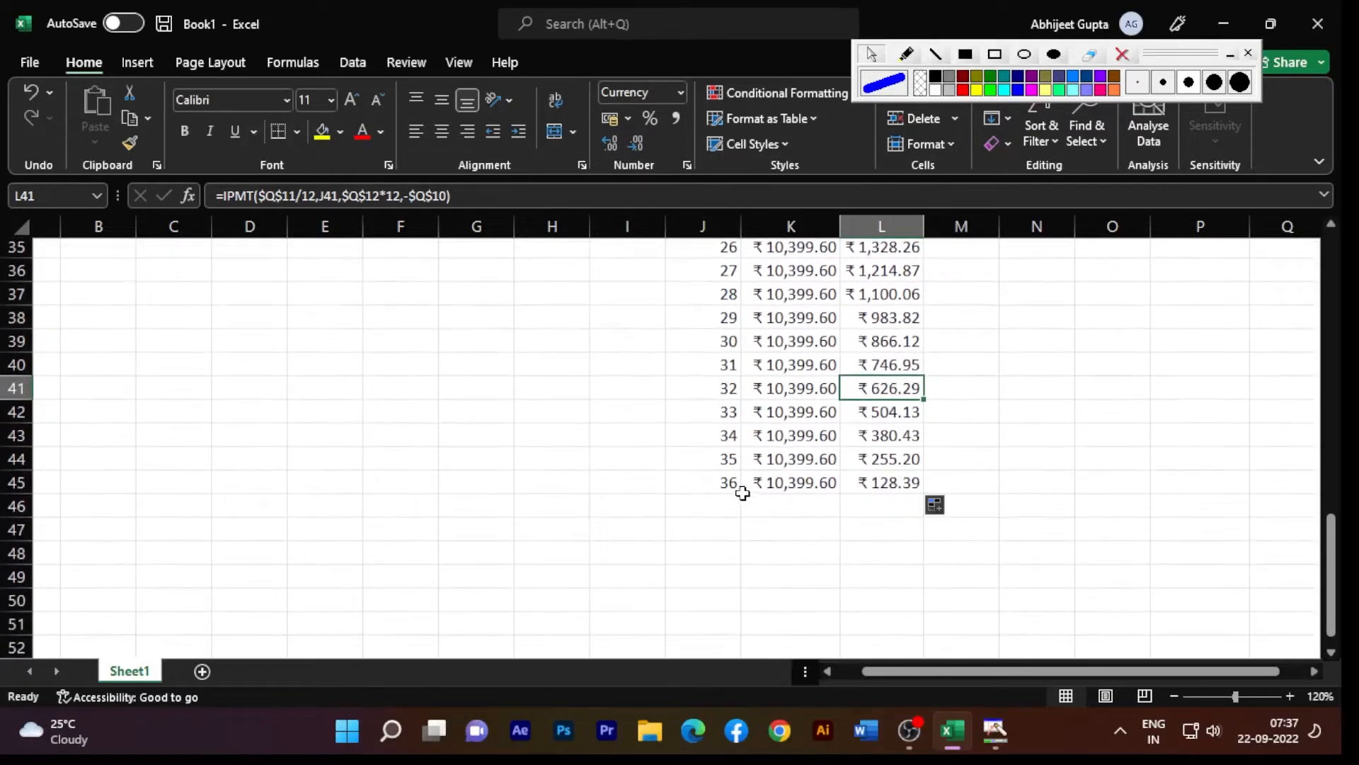
{"action": "left_click", "coordinate": [880, 487]}
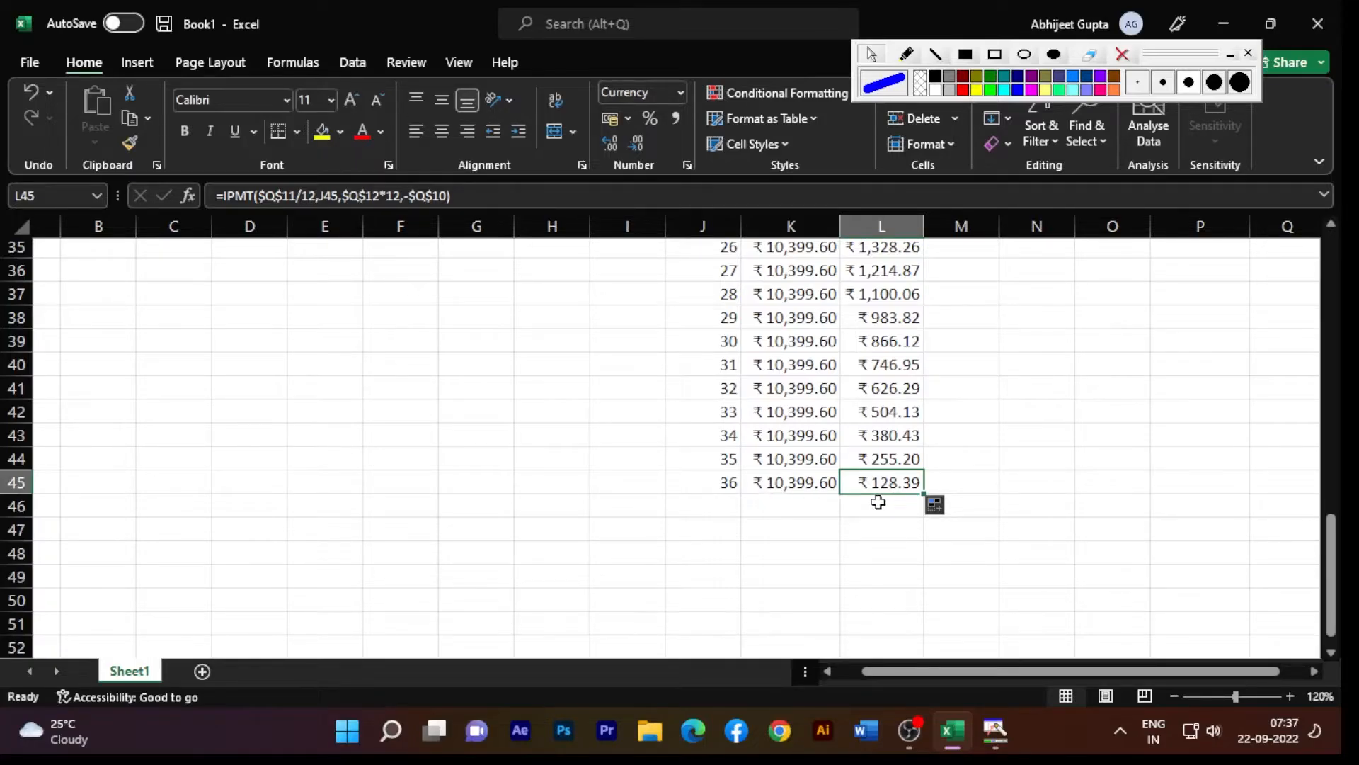
{"action": "scroll", "coordinate": [878, 501], "scroll_direction": "up", "scroll_amount": 9}
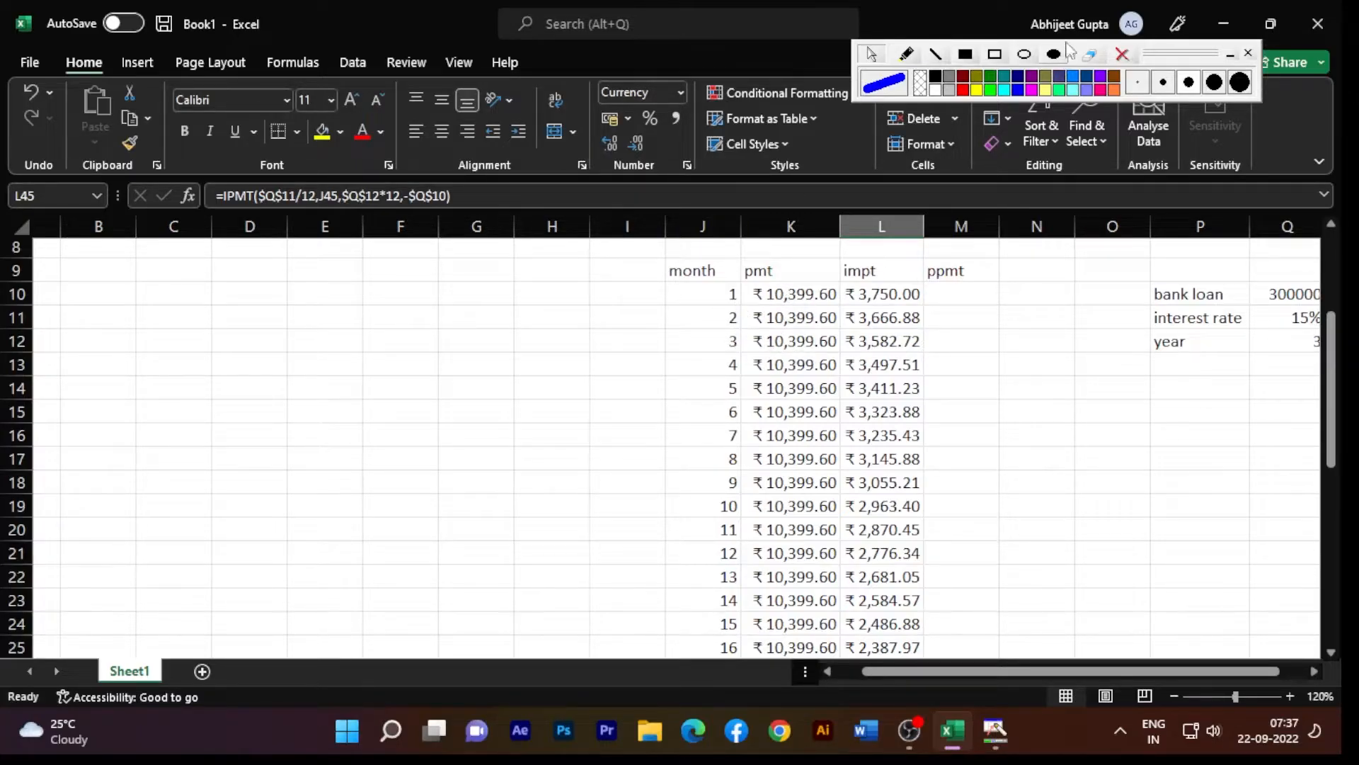
- Frame the pmt values of months 1, 4 and 8 with blue rectangle annotations, and clear the drawings
{"action": "left_click", "coordinate": [996, 55]}
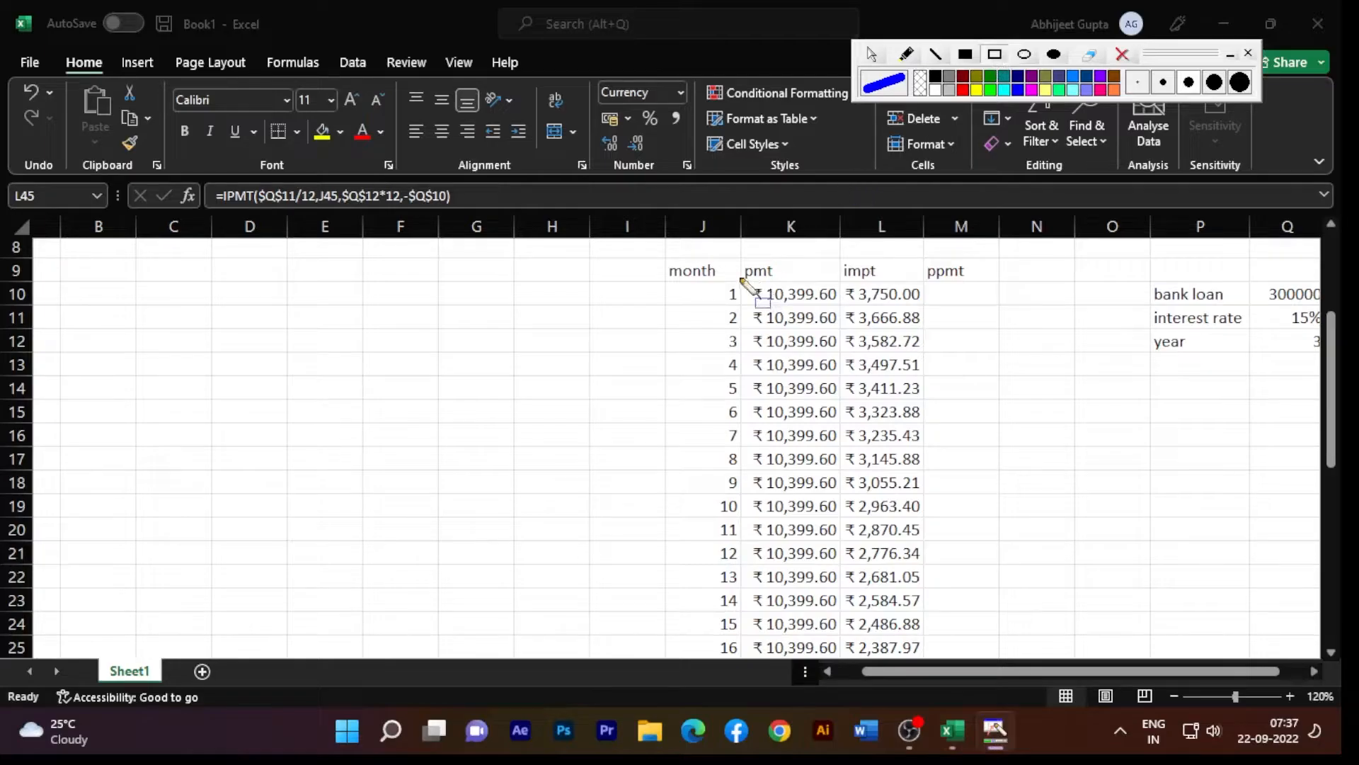
{"action": "left_click_drag", "start_coordinate": [736, 275], "coordinate": [848, 311]}
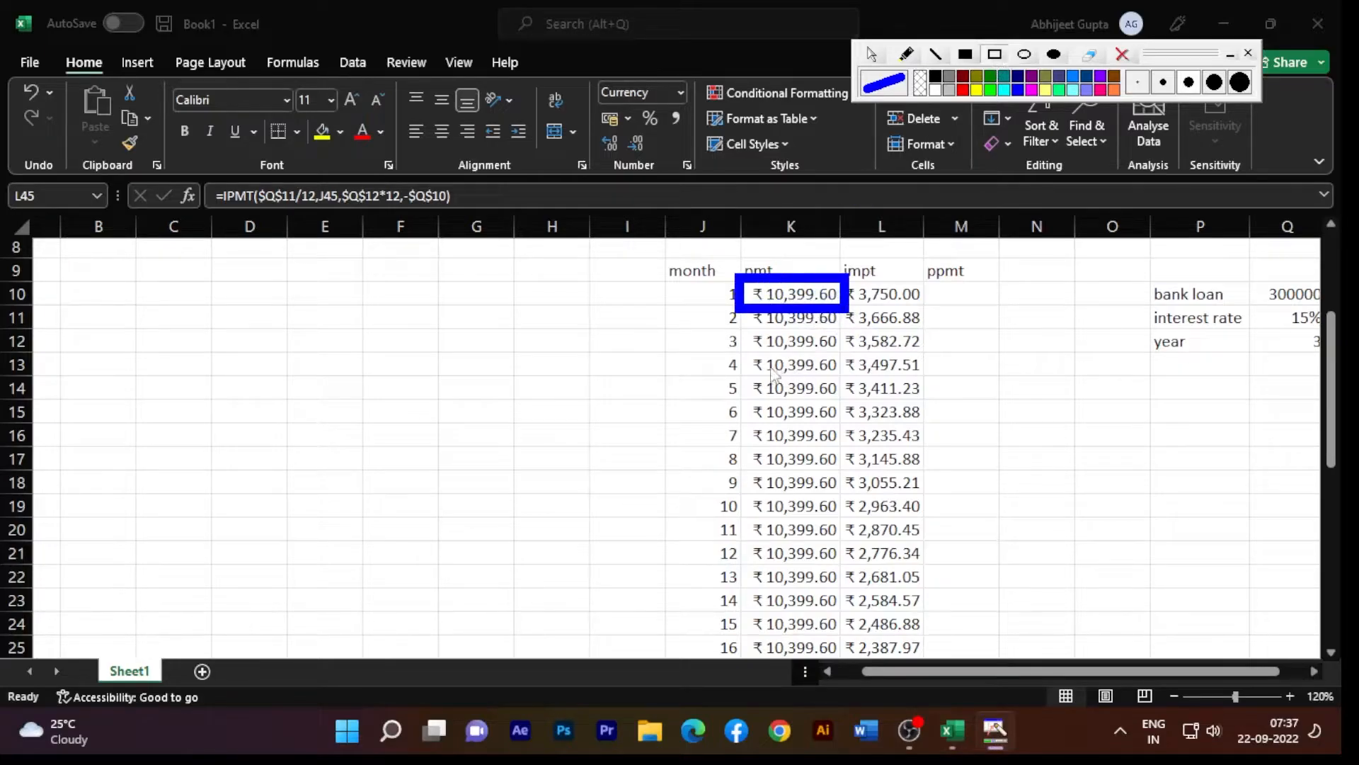
{"action": "left_click_drag", "start_coordinate": [736, 347], "coordinate": [851, 383]}
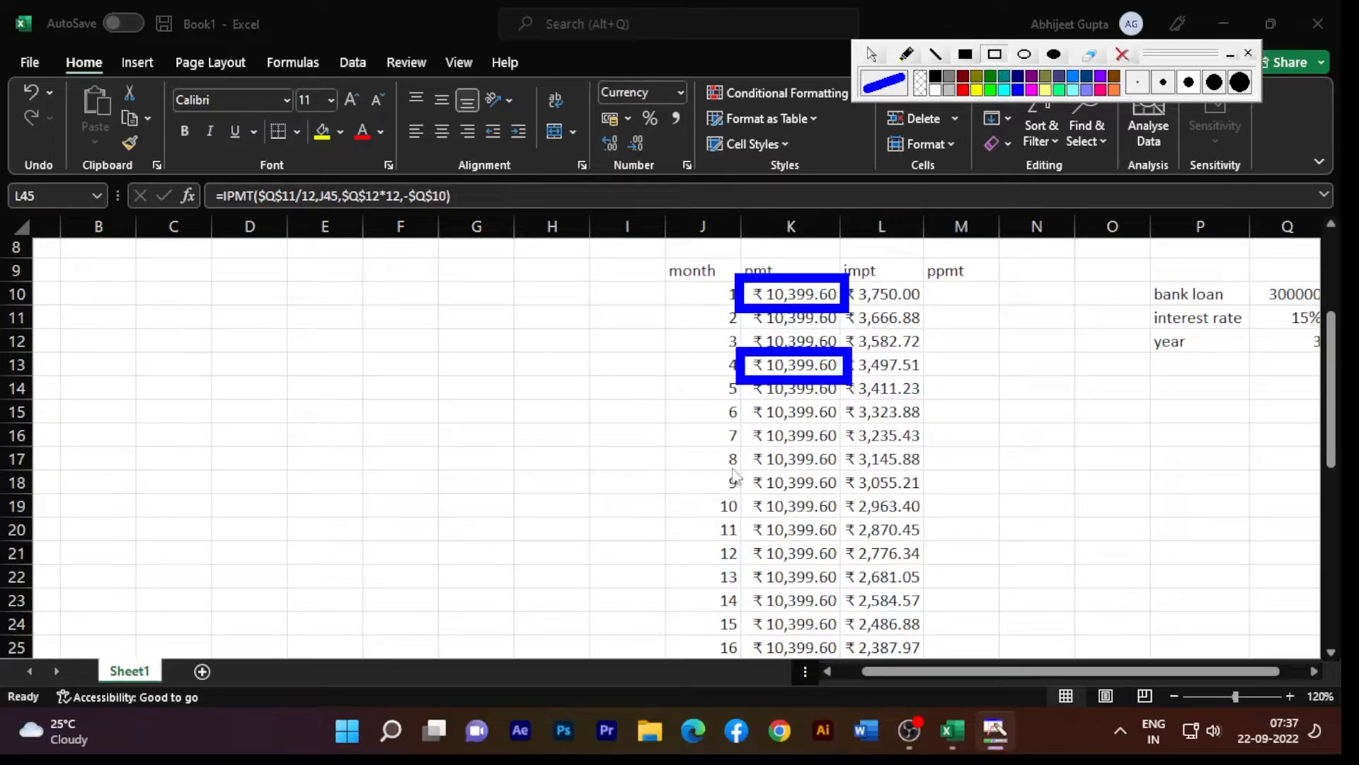
{"action": "mouse_move", "coordinate": [737, 440]}
{"action": "left_mouse_down"}
{"action": "mouse_move", "coordinate": [772, 474]}
{"action": "mouse_move", "coordinate": [846, 474]}
{"action": "left_mouse_up"}
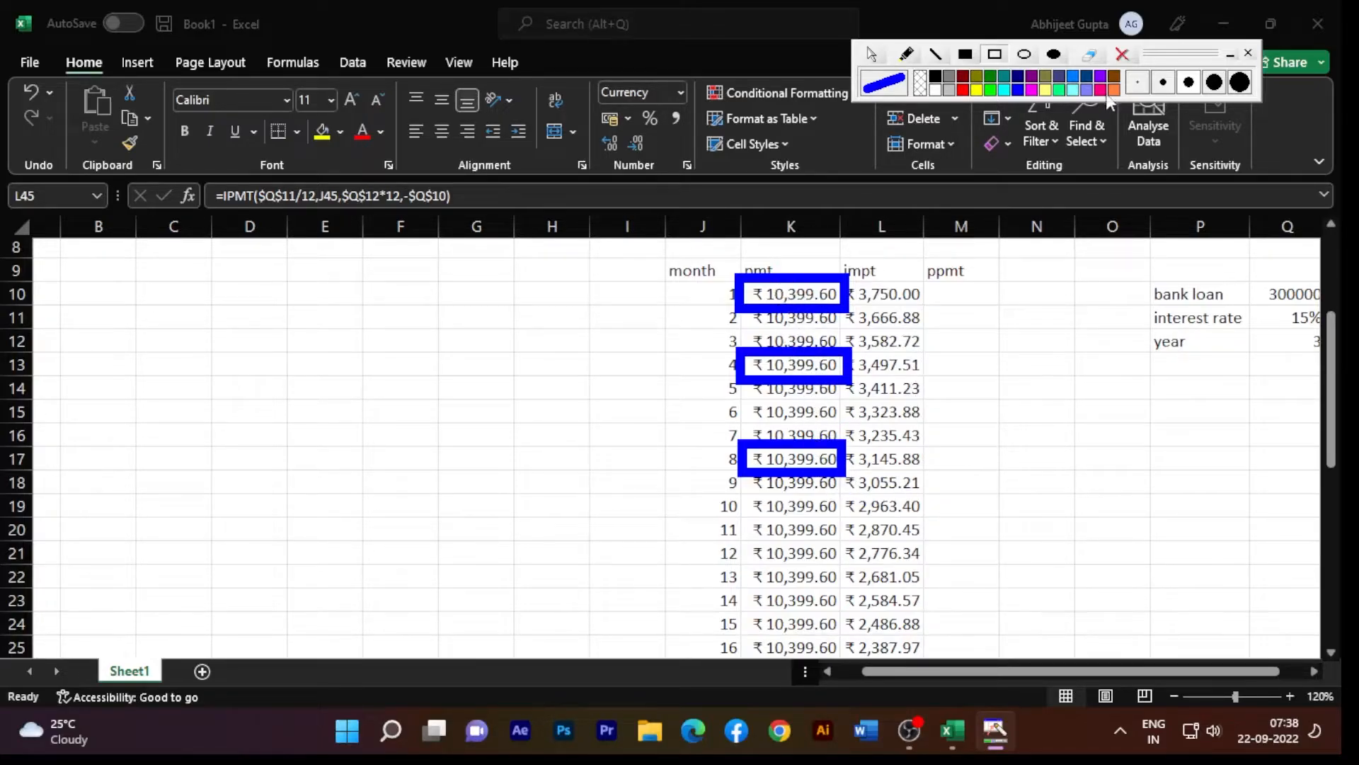
{"action": "left_click", "coordinate": [1121, 53]}
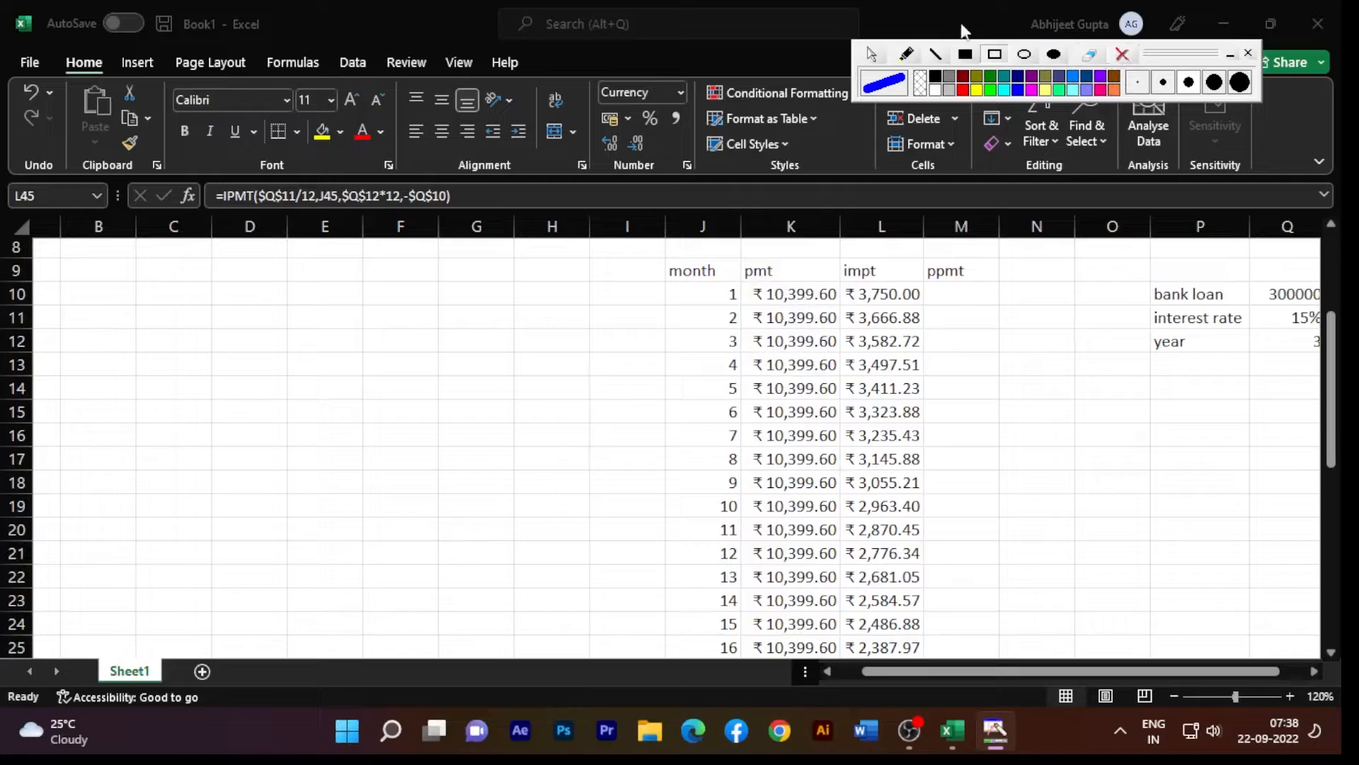
{"action": "left_click", "coordinate": [878, 57]}
- Start a PPMT formula in M10 for the principal part of month 1
{"action": "left_click", "coordinate": [944, 292]}
{"action": "left_click", "coordinate": [943, 292]}
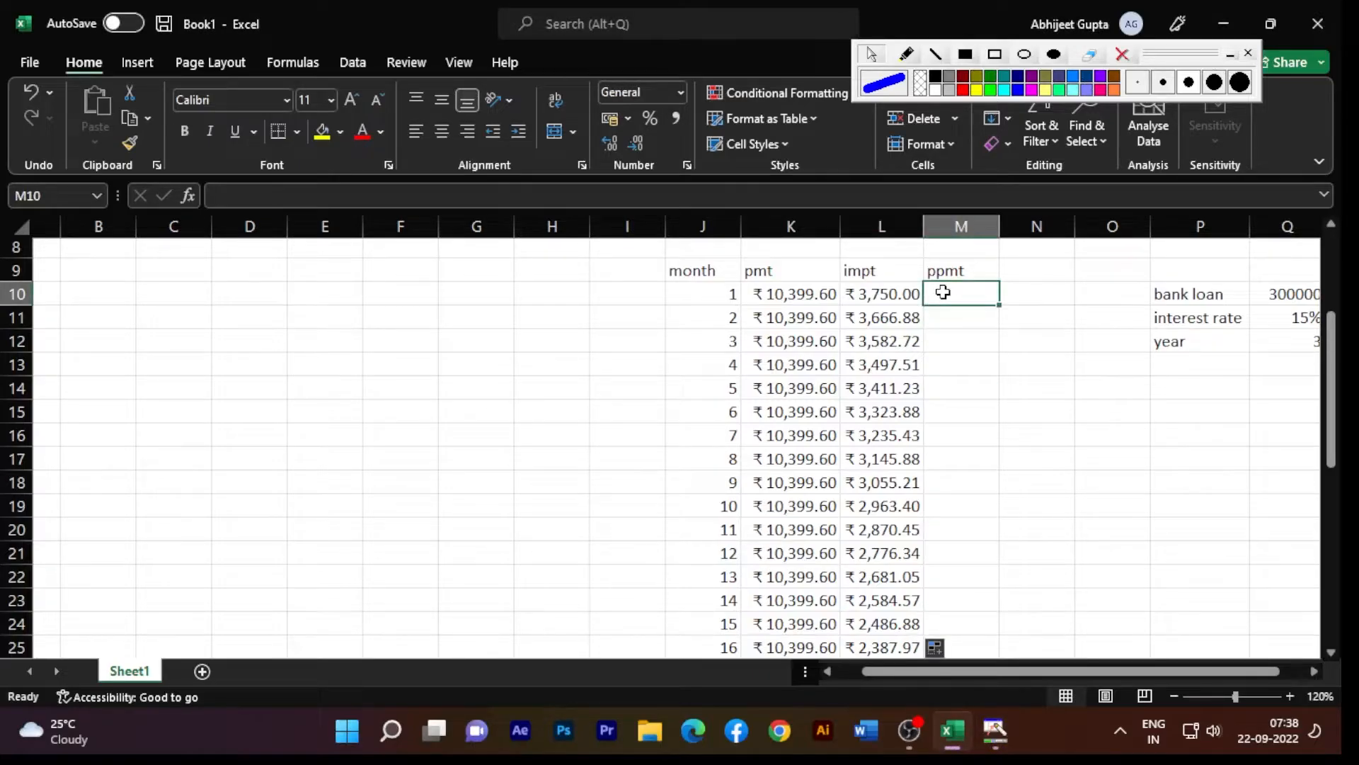
{"action": "type", "text": "=ppm"}
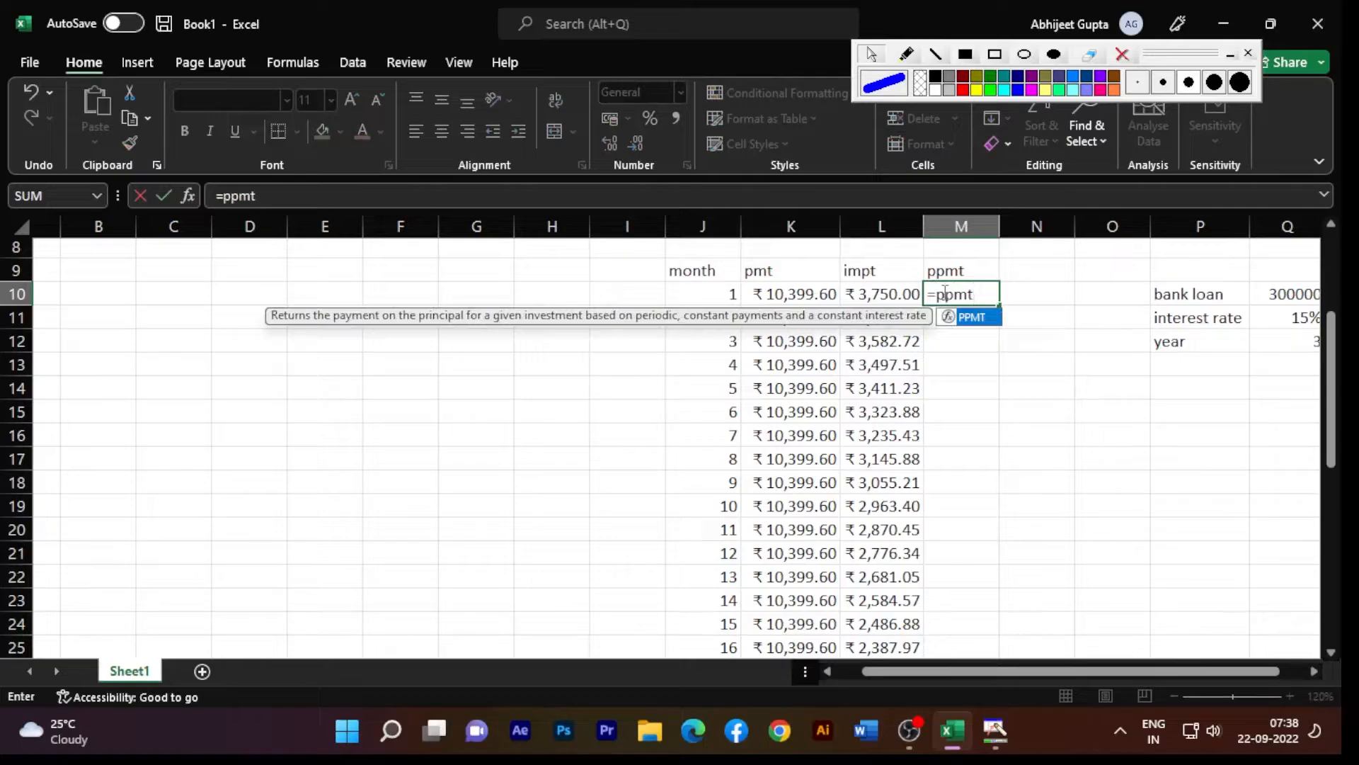
{"action": "type", "text": "t"}
{"action": "double_click", "coordinate": [948, 316]}
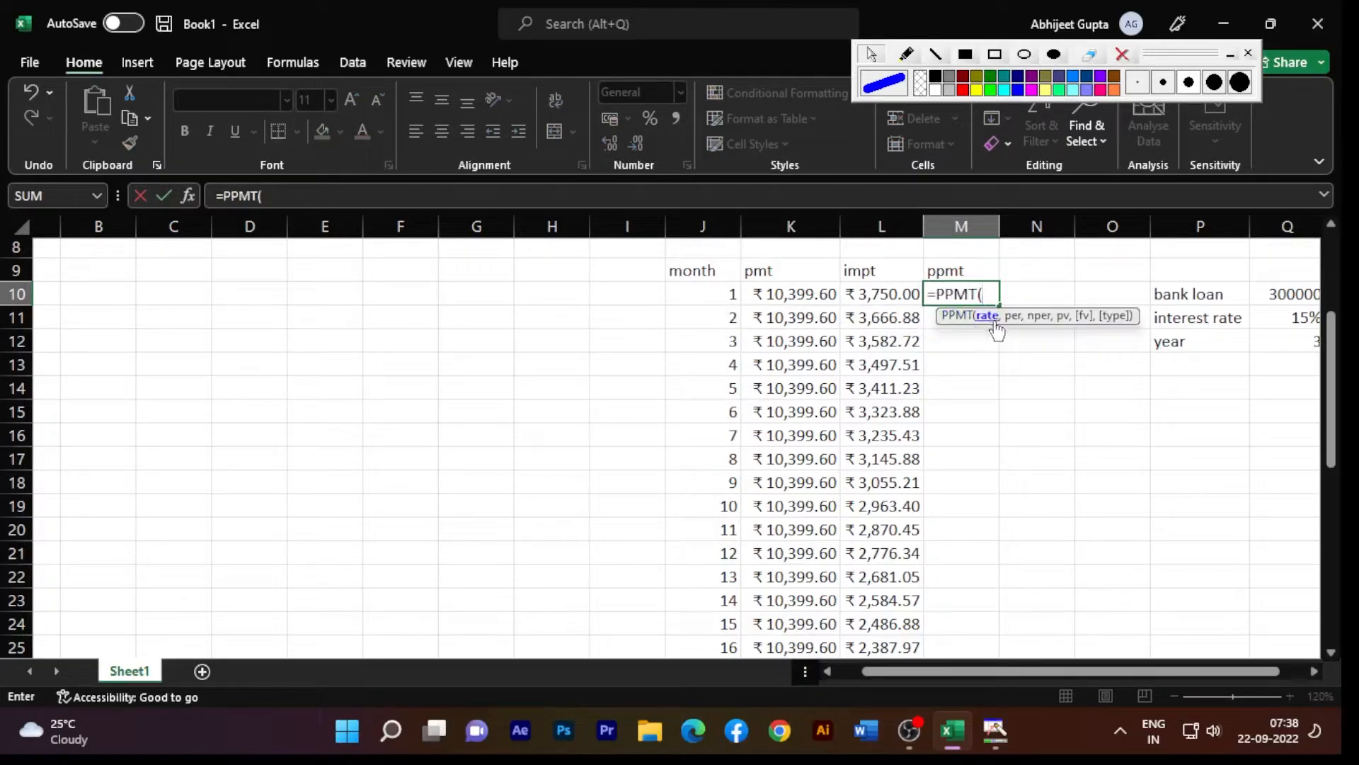
{"action": "left_click", "coordinate": [1298, 320]}
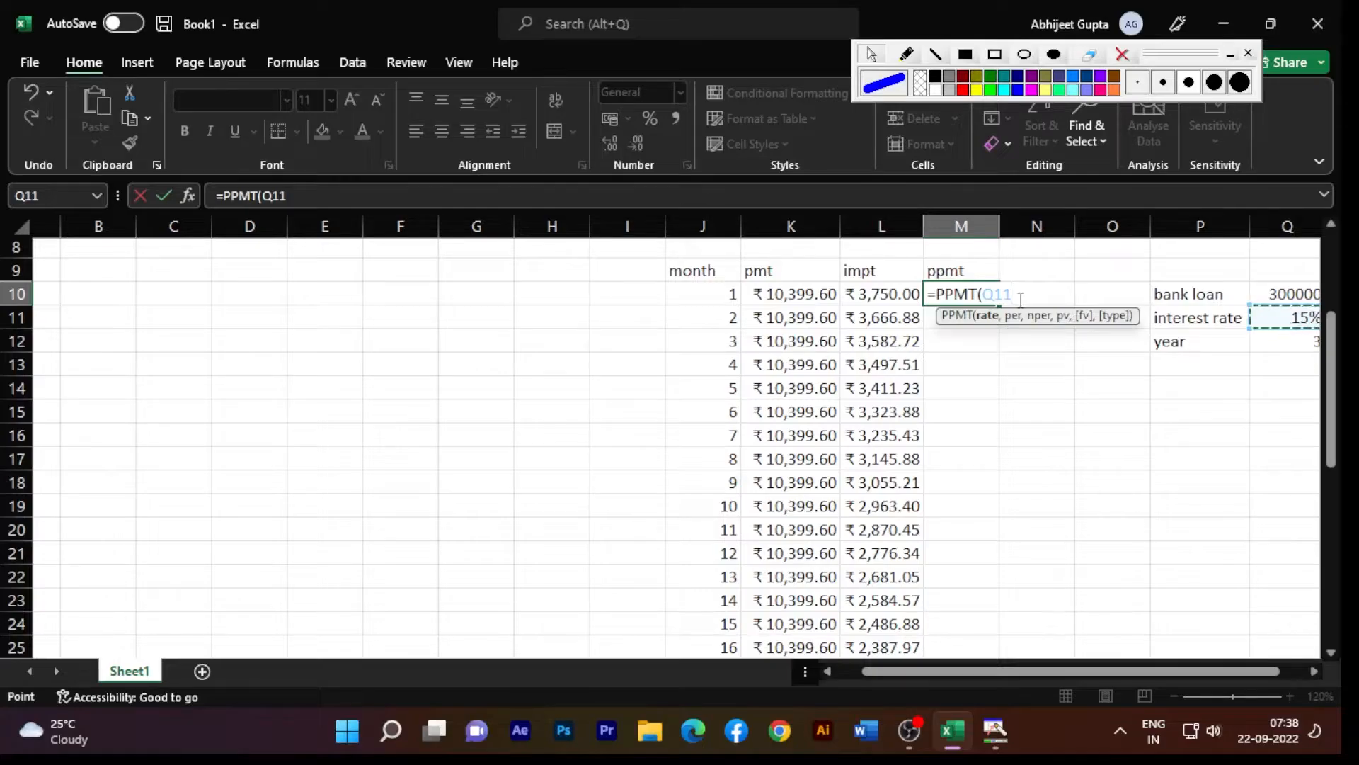
{"action": "type", "text": "/12"}
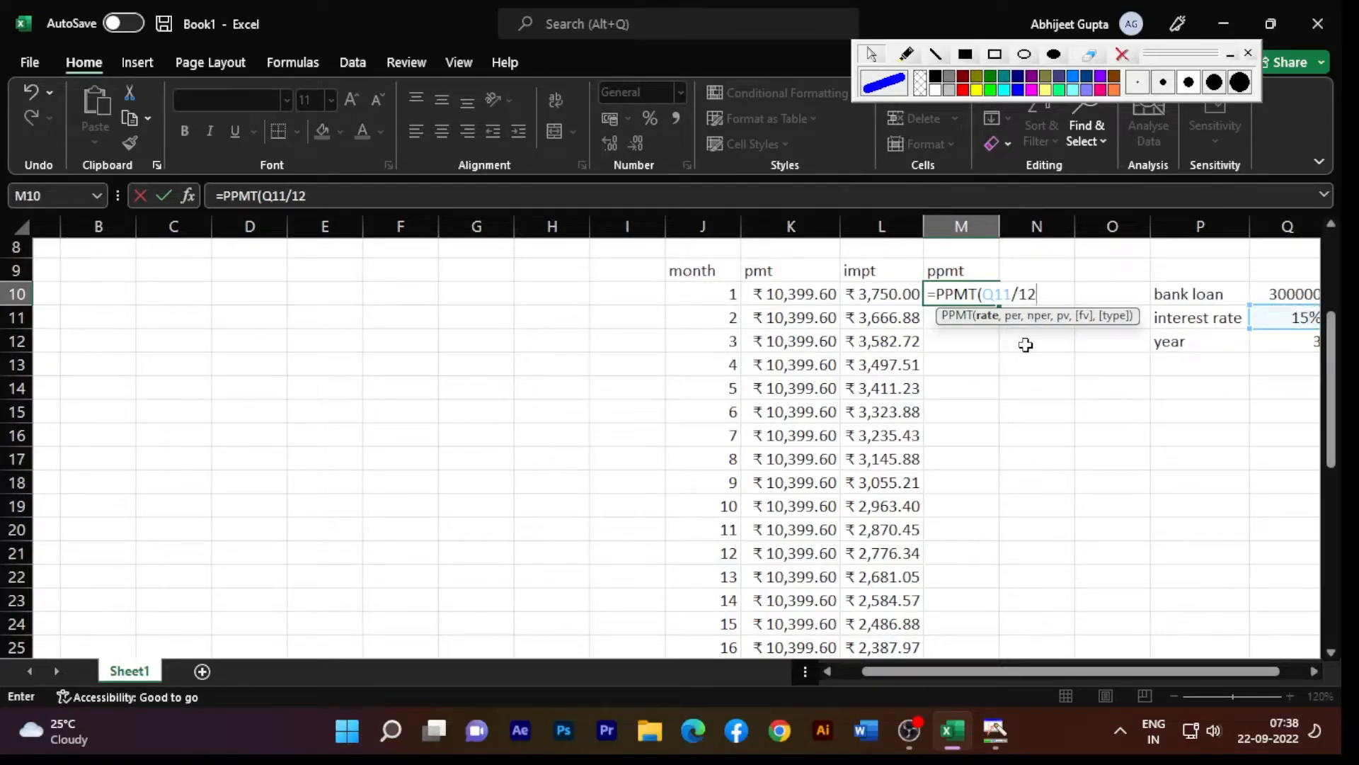
{"action": "type", "text": ","}
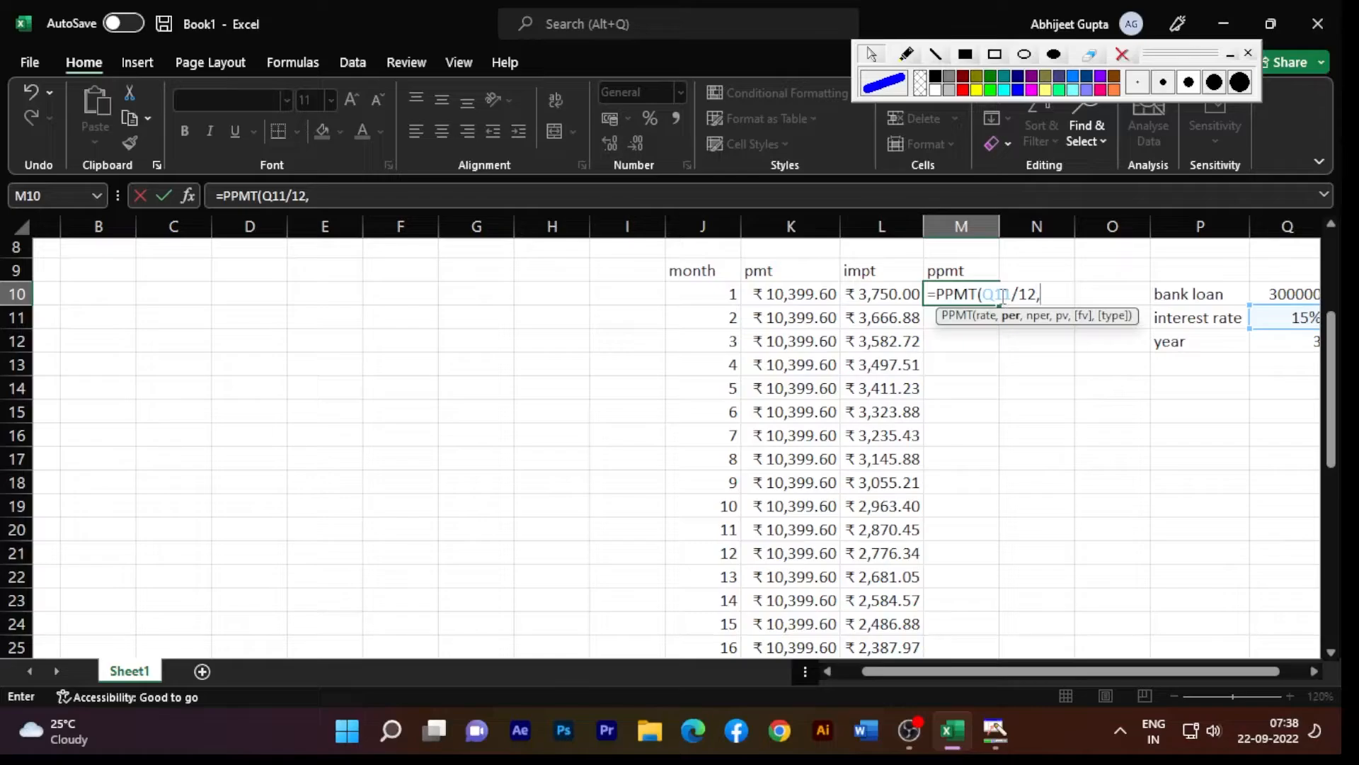
{"action": "key", "text": "BackSpace"}
{"action": "key", "text": "BackSpace"}
{"action": "key", "text": "BackSpace"}
{"action": "key", "text": "BackSpace"}
{"action": "key", "text": "BackSpace"}
{"action": "key", "text": "BackSpace"}
{"action": "key", "text": "BackSpace"}
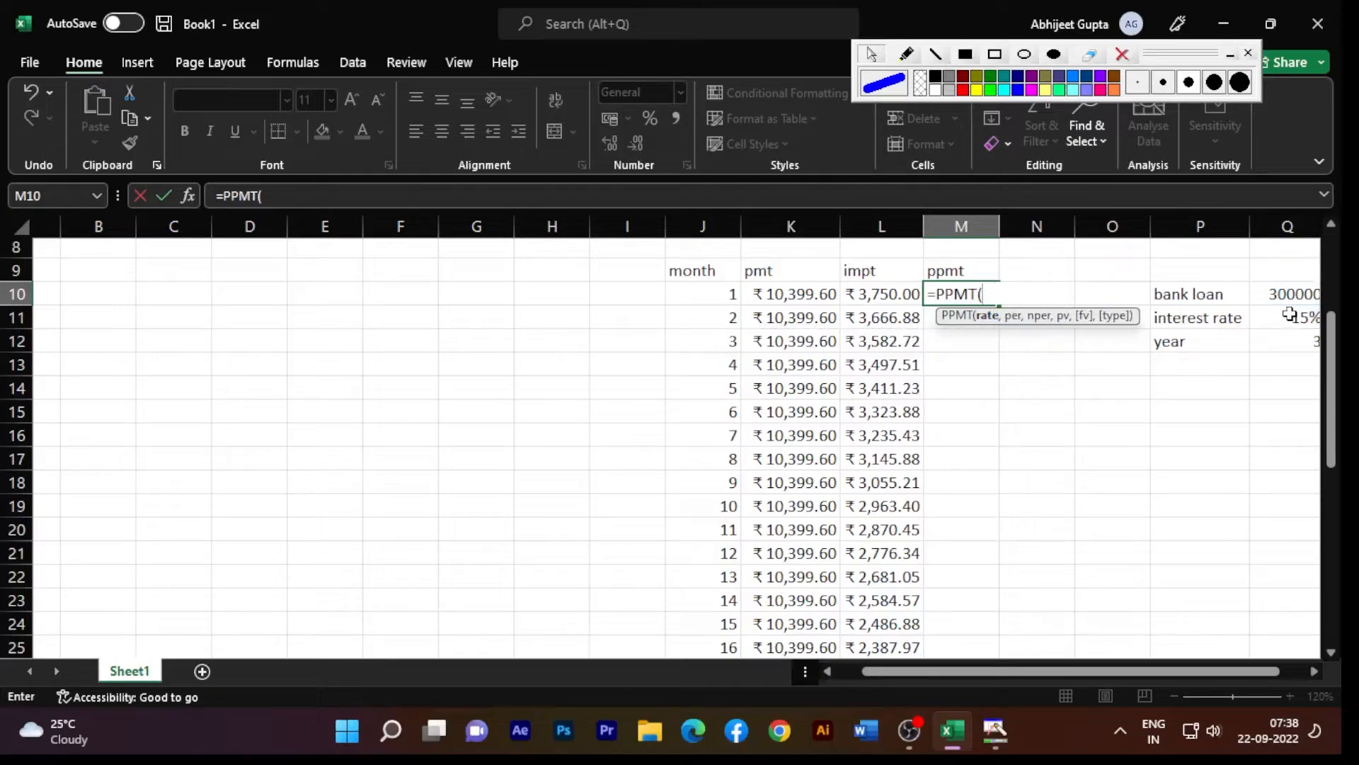
{"action": "left_click_drag", "start_coordinate": [1166, 668], "coordinate": [1193, 664]}
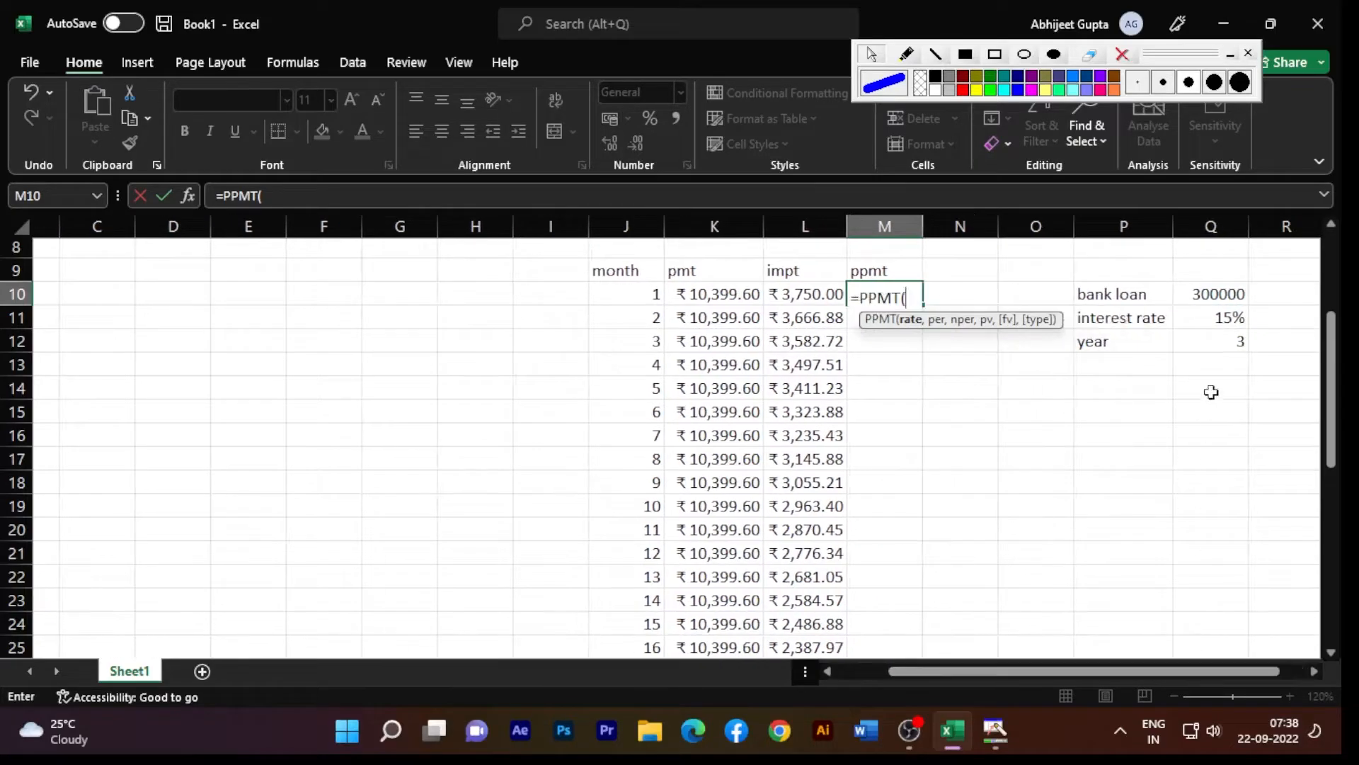
- Enter $Q$11/12 as the rate and J10 as the period in the PPMT formula in M10
{"action": "left_click", "coordinate": [1207, 320]}
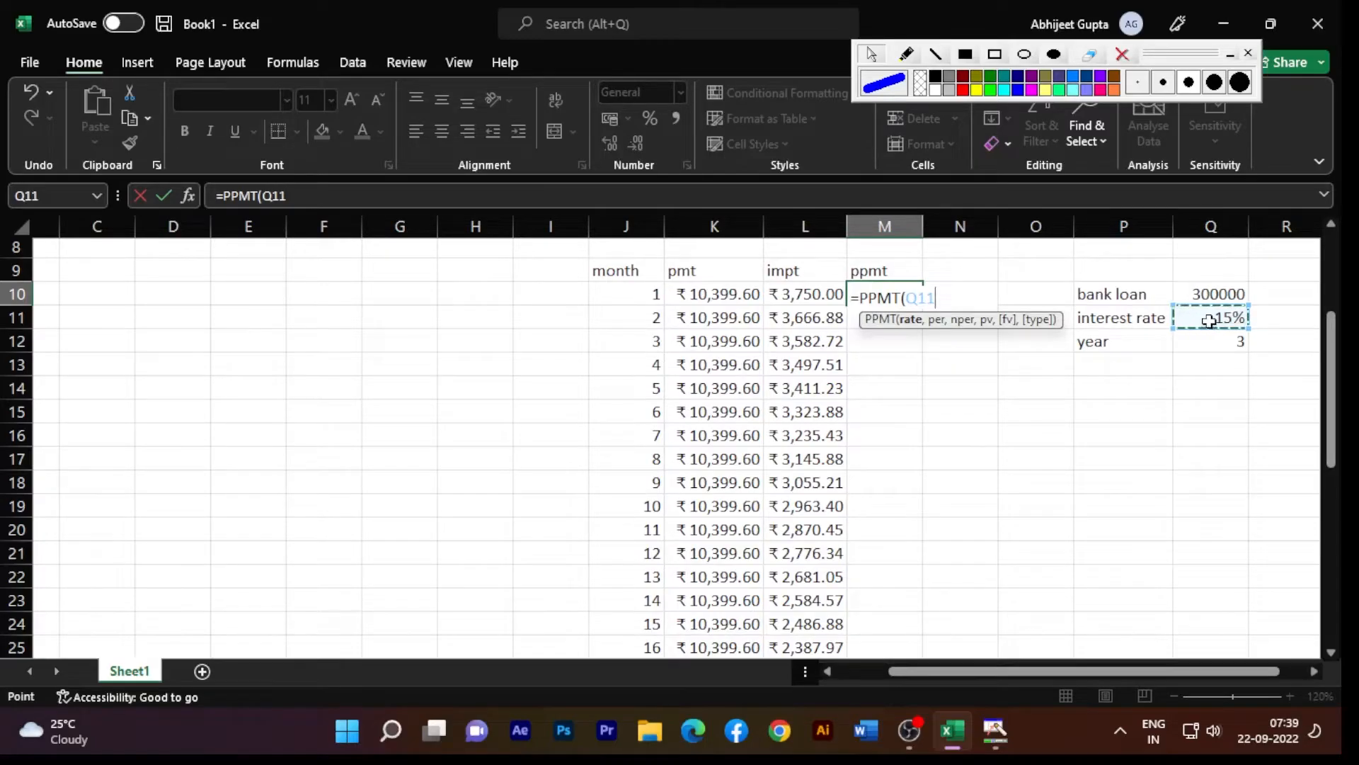
{"action": "key", "text": "F4"}
{"action": "type", "text": "/12"}
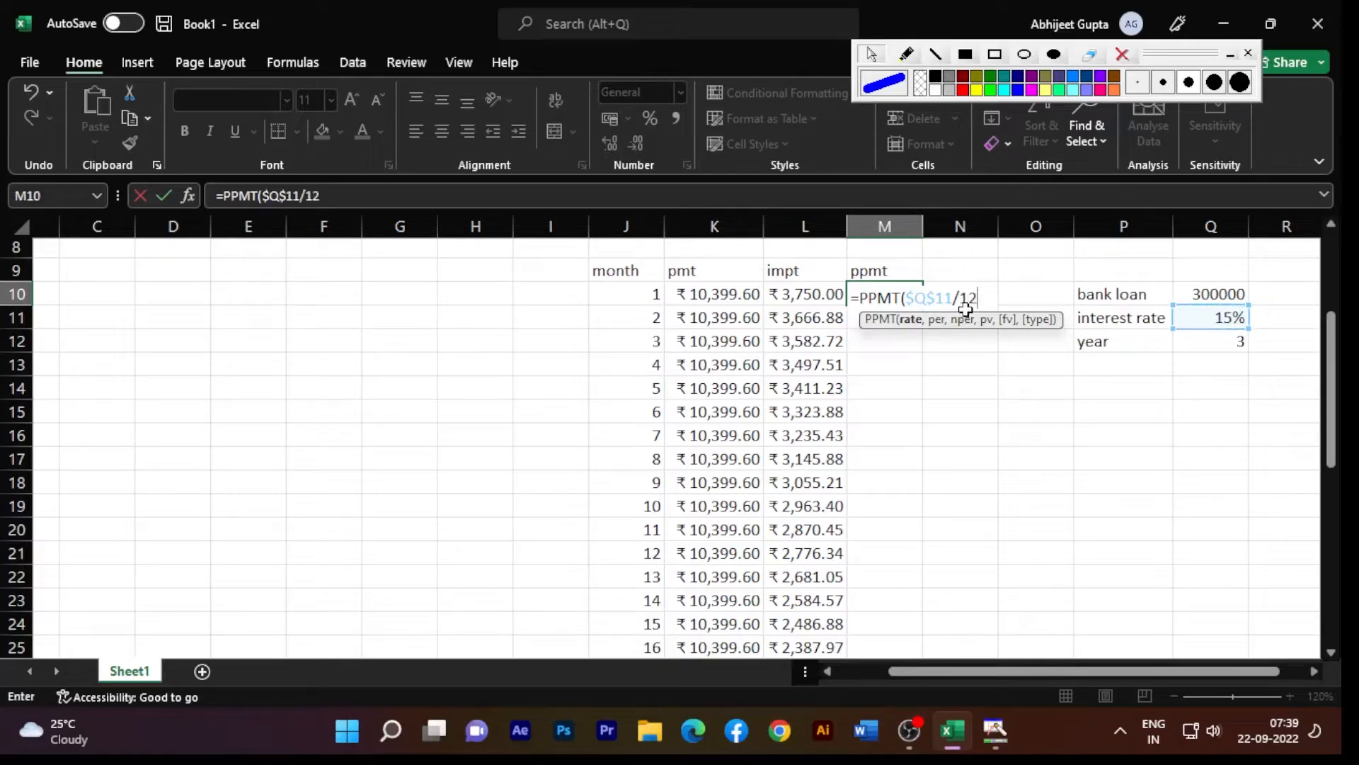
{"action": "type", "text": ","}
{"action": "left_click", "coordinate": [646, 295]}
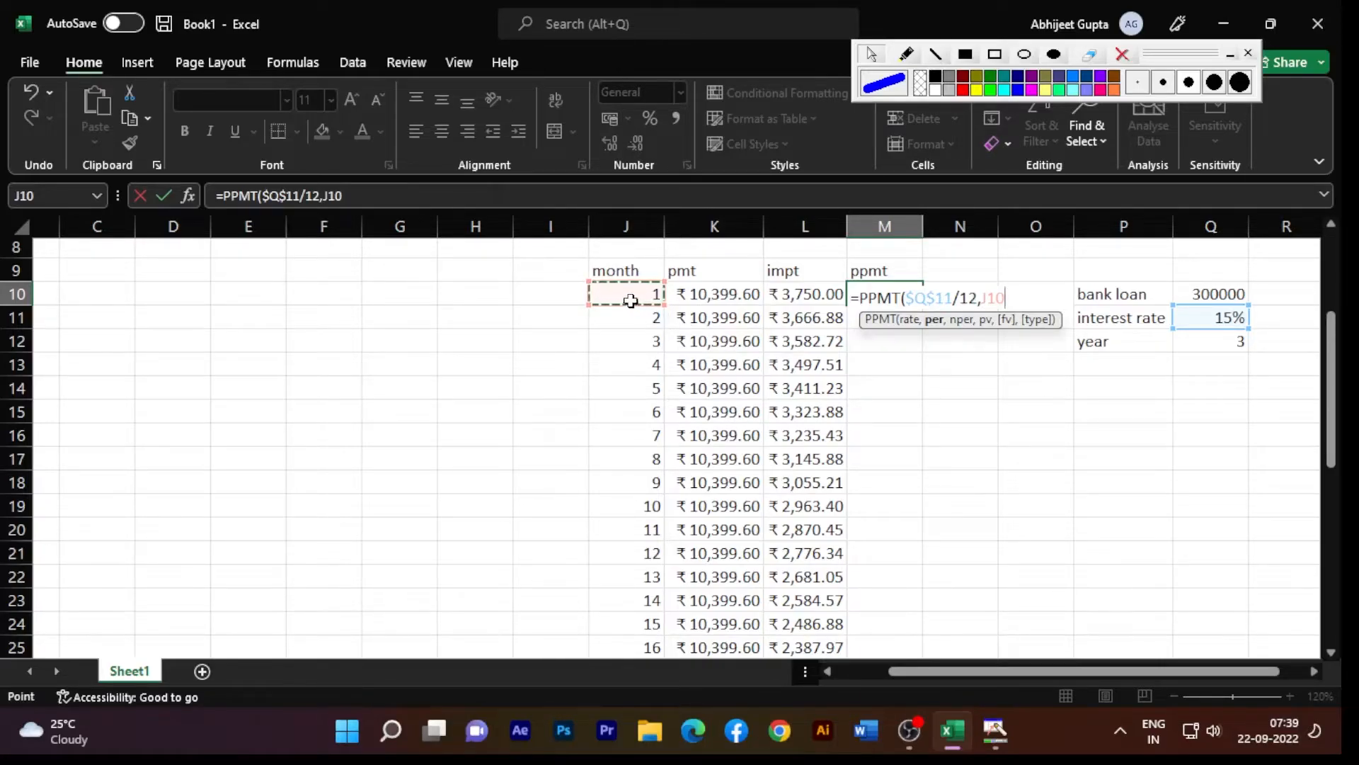
{"action": "type", "text": ","}
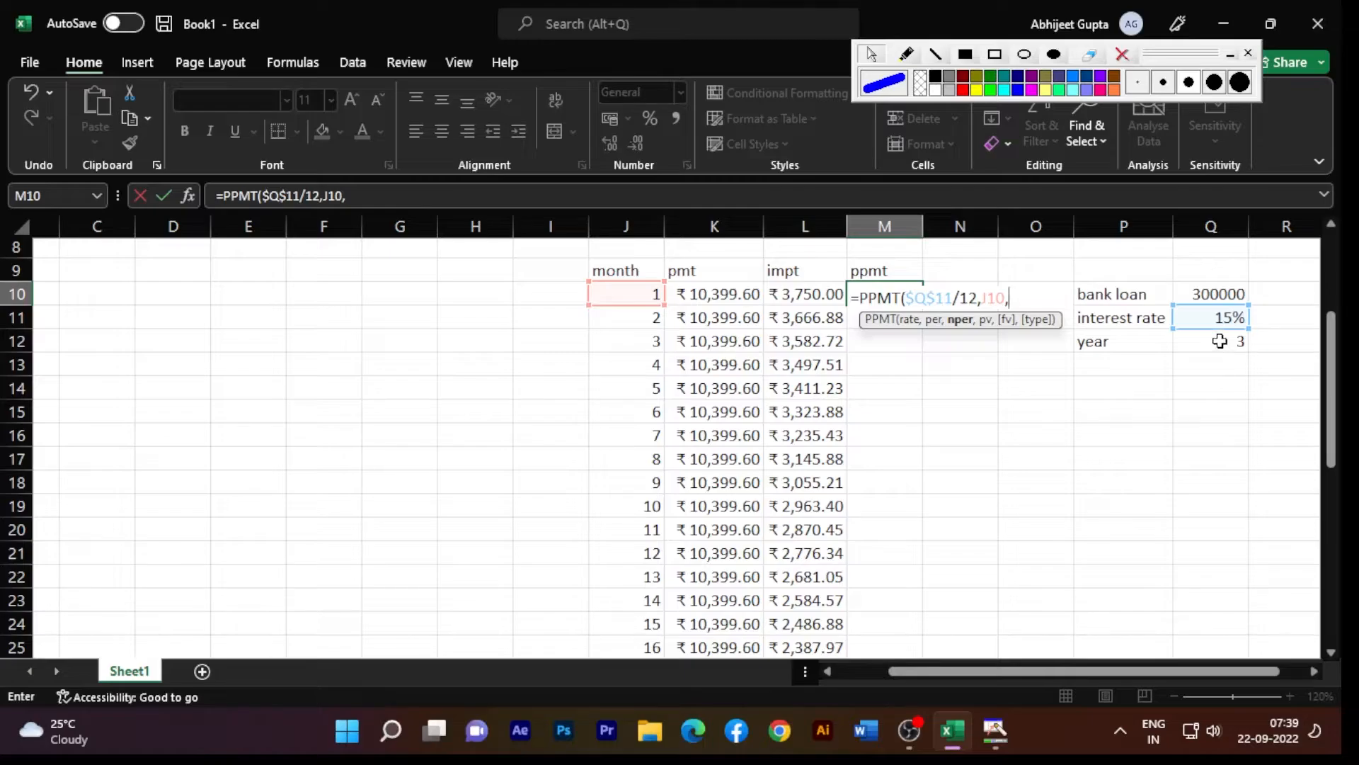
- Complete the PPMT formula in M10 with $Q$12*12 as the number of periods and -$Q$10 as the present value
{"action": "left_click", "coordinate": [1219, 341]}
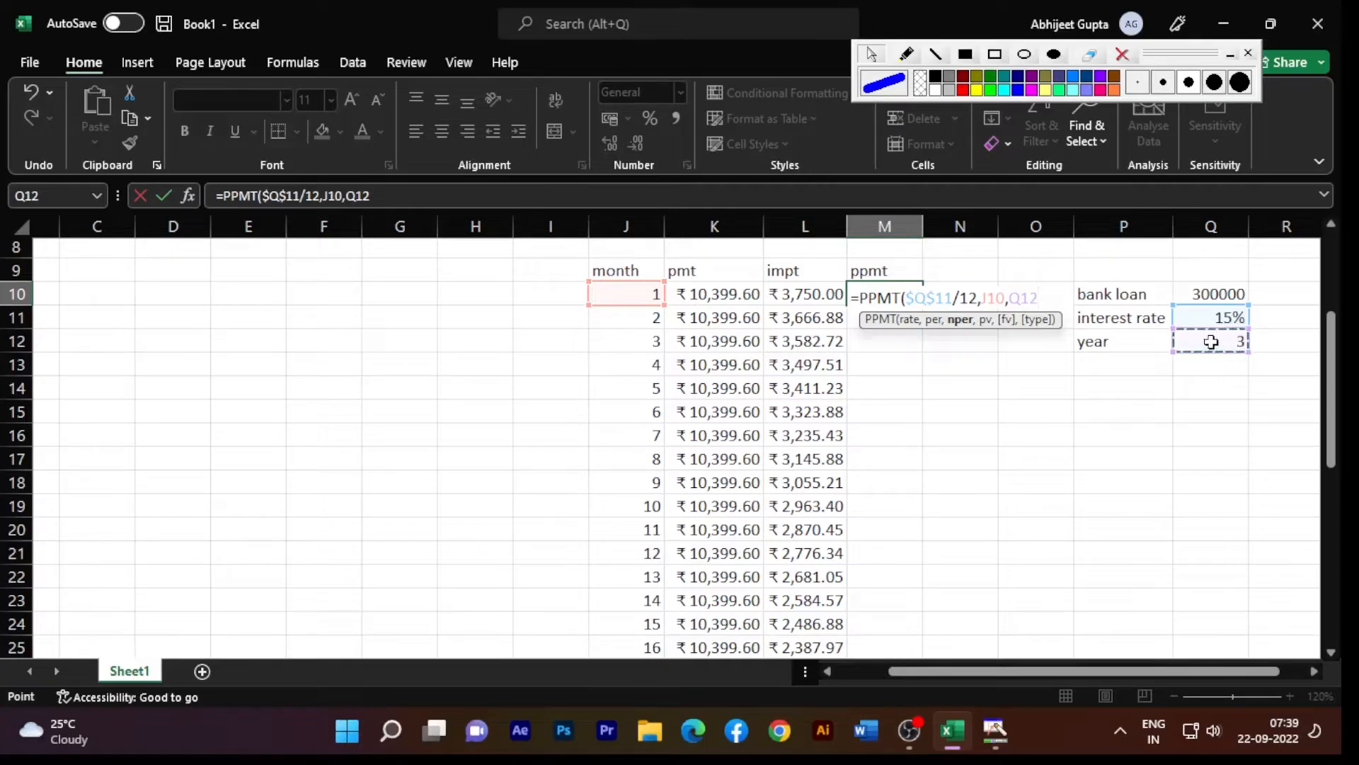
{"action": "key", "text": "F4"}
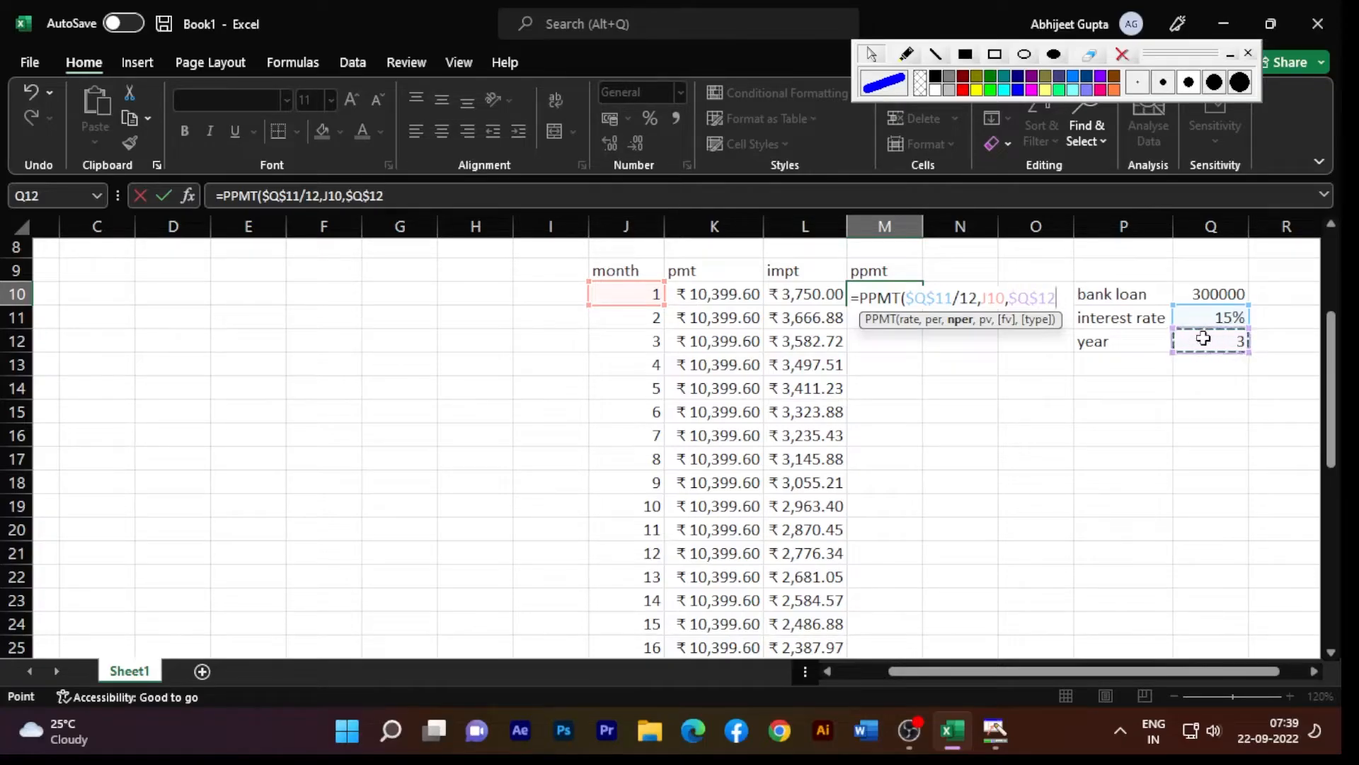
{"action": "type", "text": "*12"}
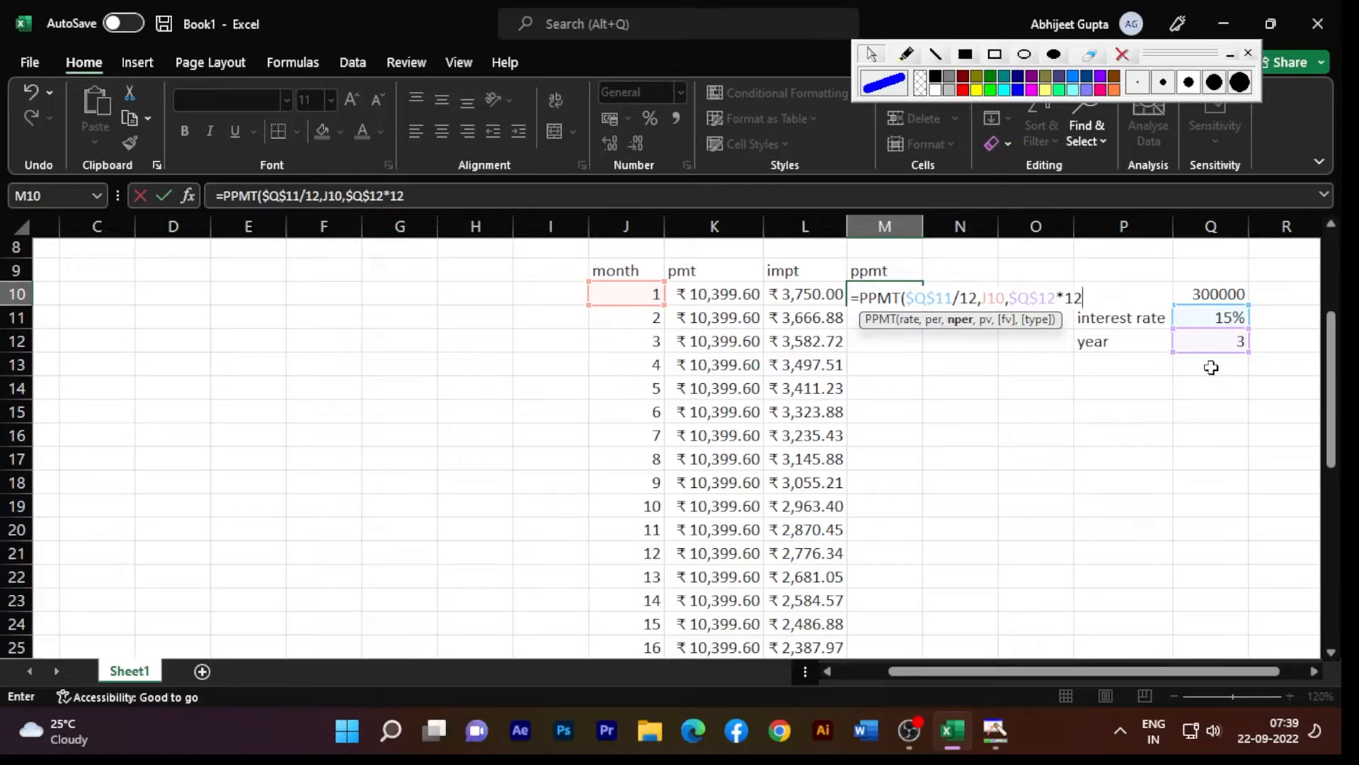
{"action": "type", "text": ","}
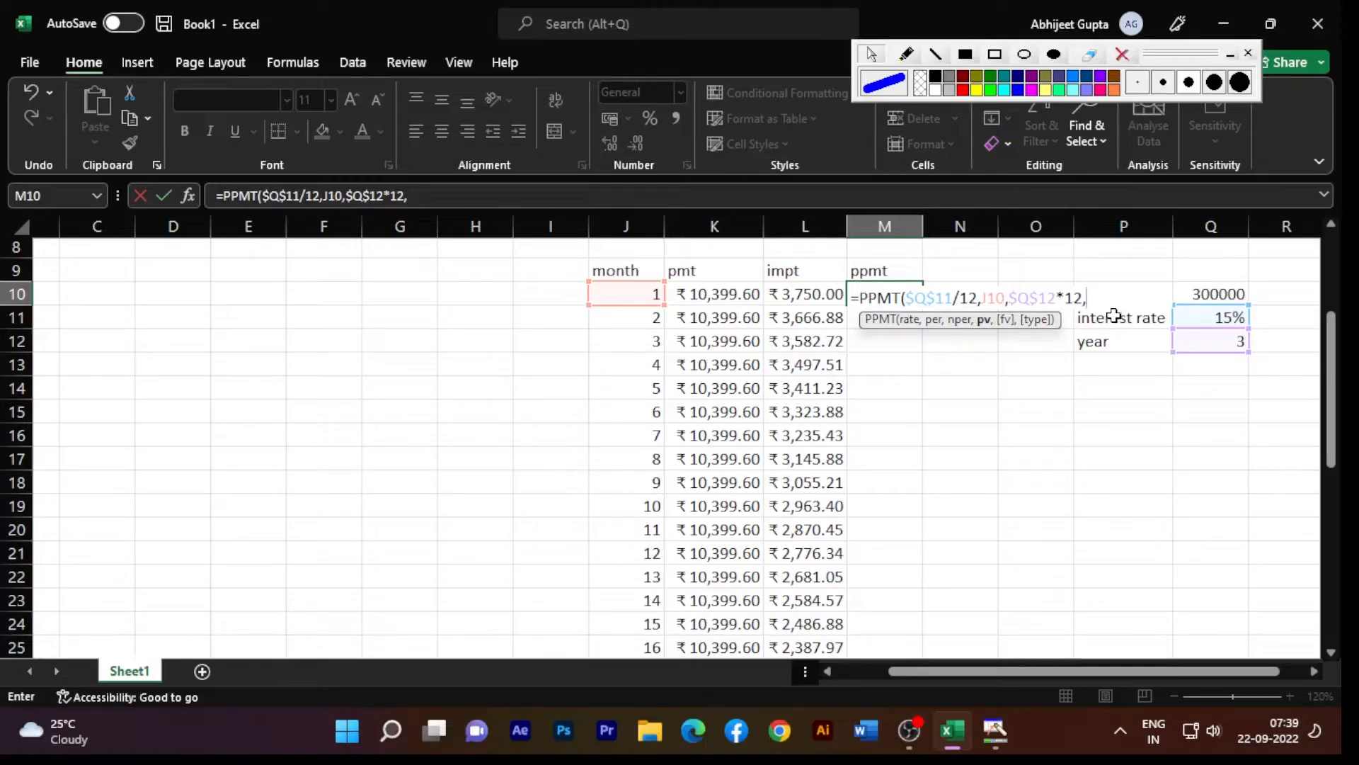
{"action": "type", "text": "-"}
{"action": "left_click", "coordinate": [1228, 294]}
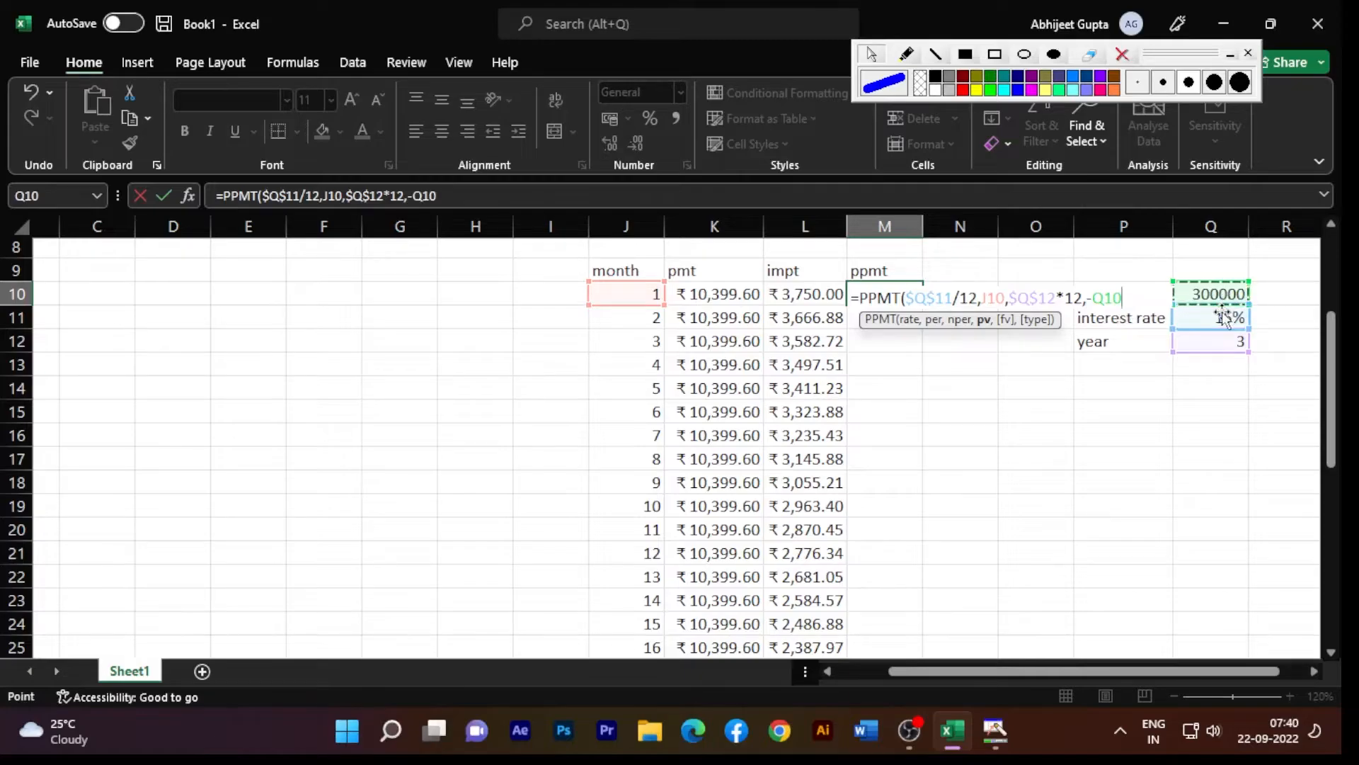
{"action": "key", "text": "F4"}
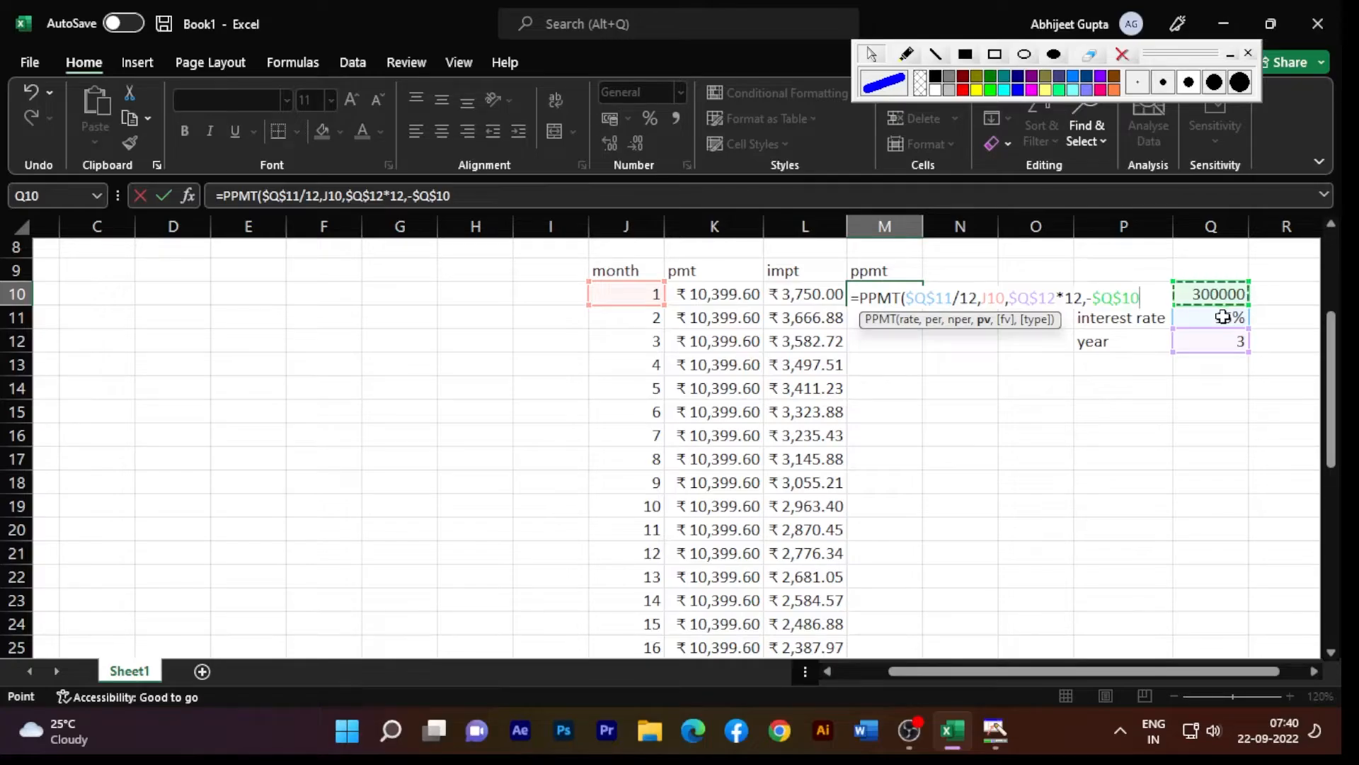
{"action": "type", "text": ")"}
{"action": "key", "text": "Return"}
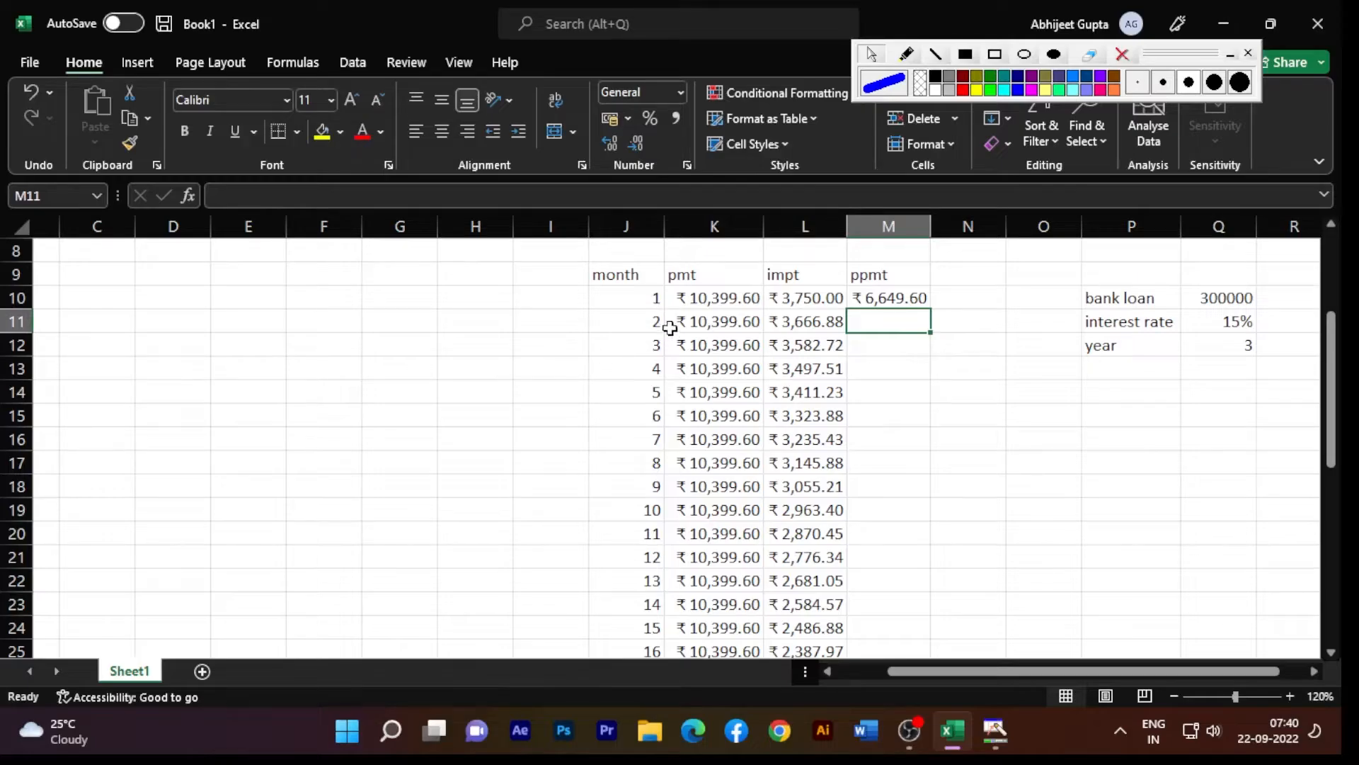
- Frame month 1's pmt in blue, impt in magenta and ppmt in green with thin rectangle annotations, and clear the drawings
{"action": "left_click", "coordinate": [1009, 63]}
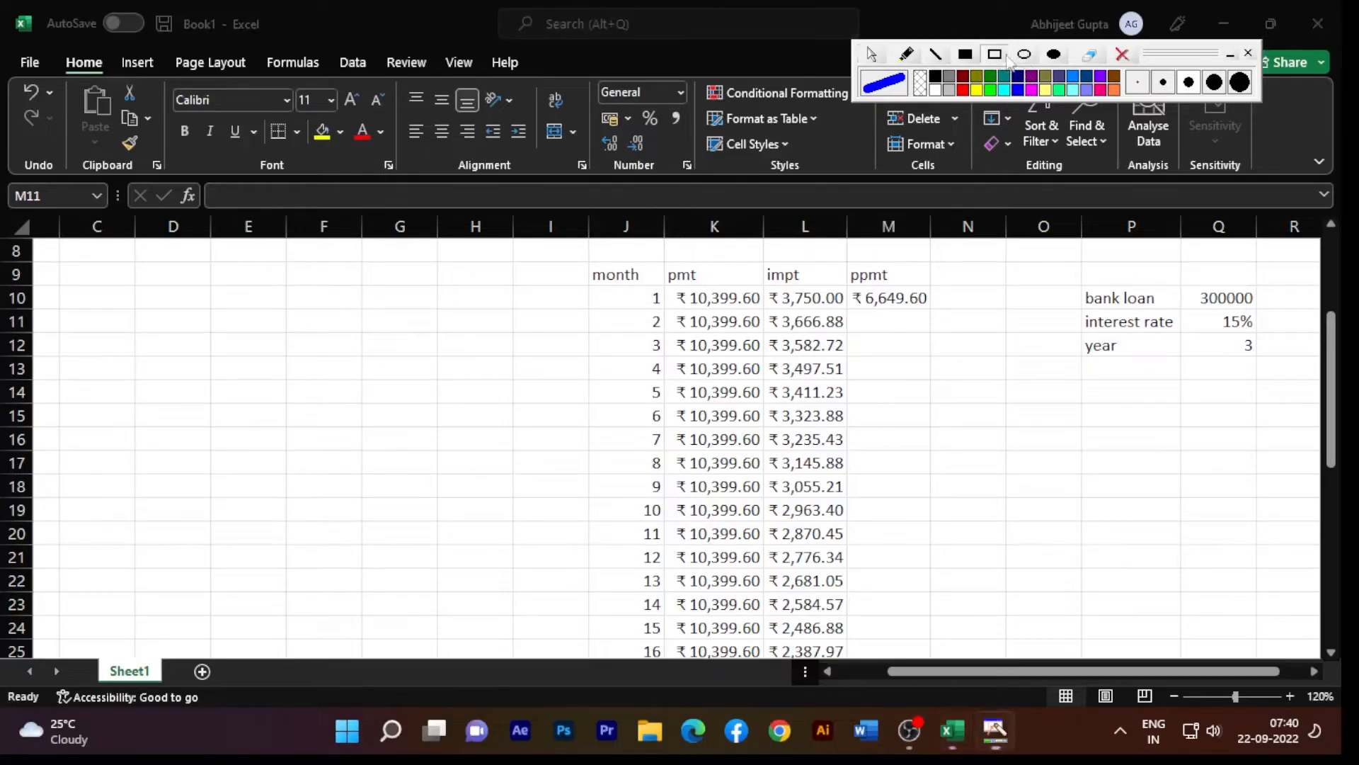
{"action": "left_click", "coordinate": [1144, 87]}
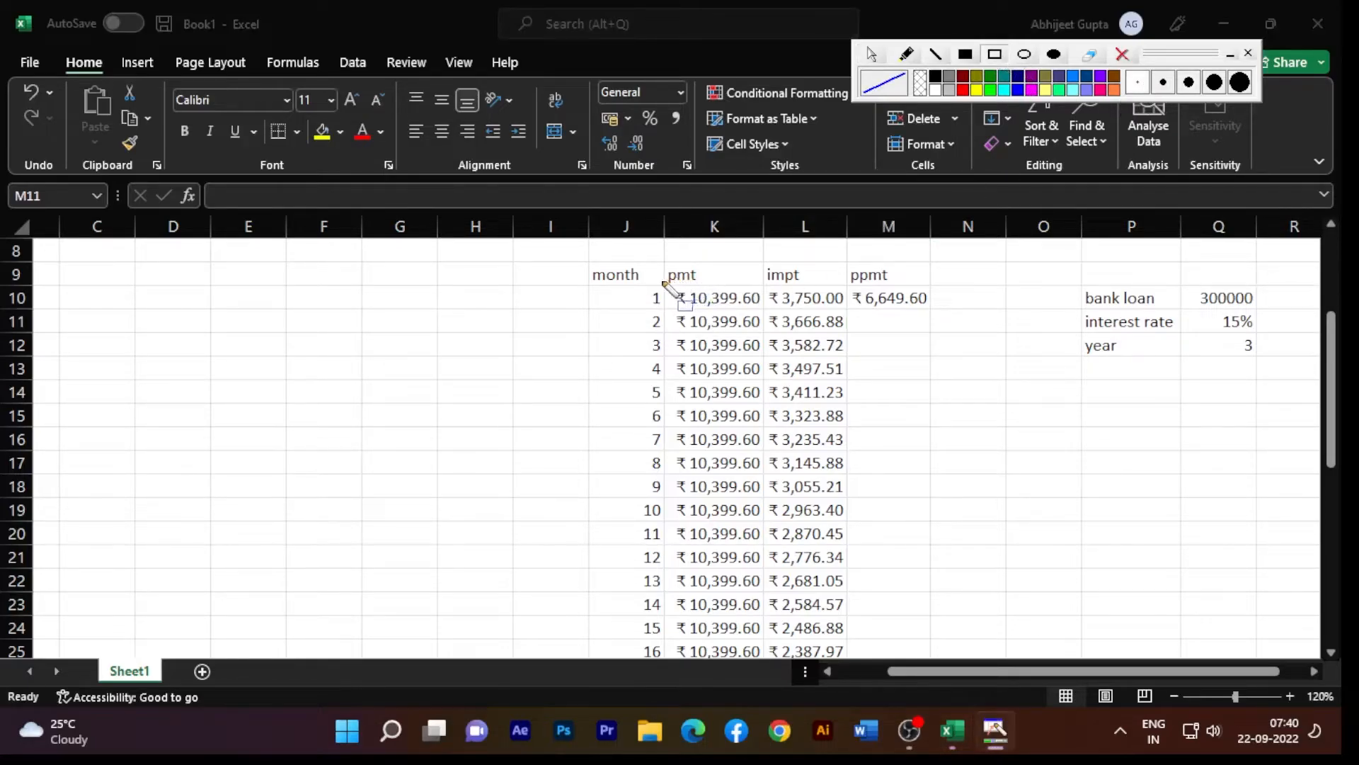
{"action": "left_click_drag", "start_coordinate": [662, 281], "coordinate": [768, 313]}
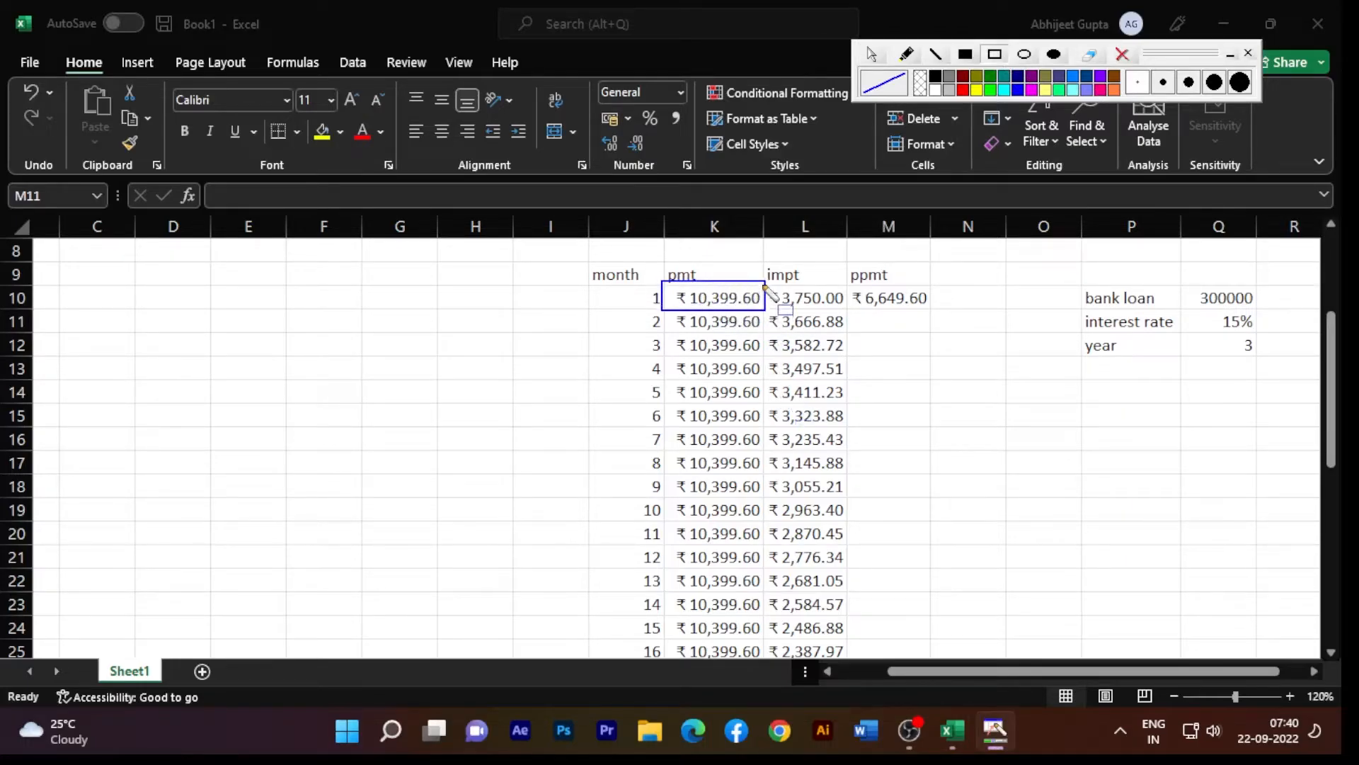
{"action": "left_click", "coordinate": [1033, 90]}
{"action": "mouse_move", "coordinate": [766, 283]}
{"action": "left_mouse_down"}
{"action": "mouse_move", "coordinate": [796, 311]}
{"action": "mouse_move", "coordinate": [845, 310]}
{"action": "left_mouse_up"}
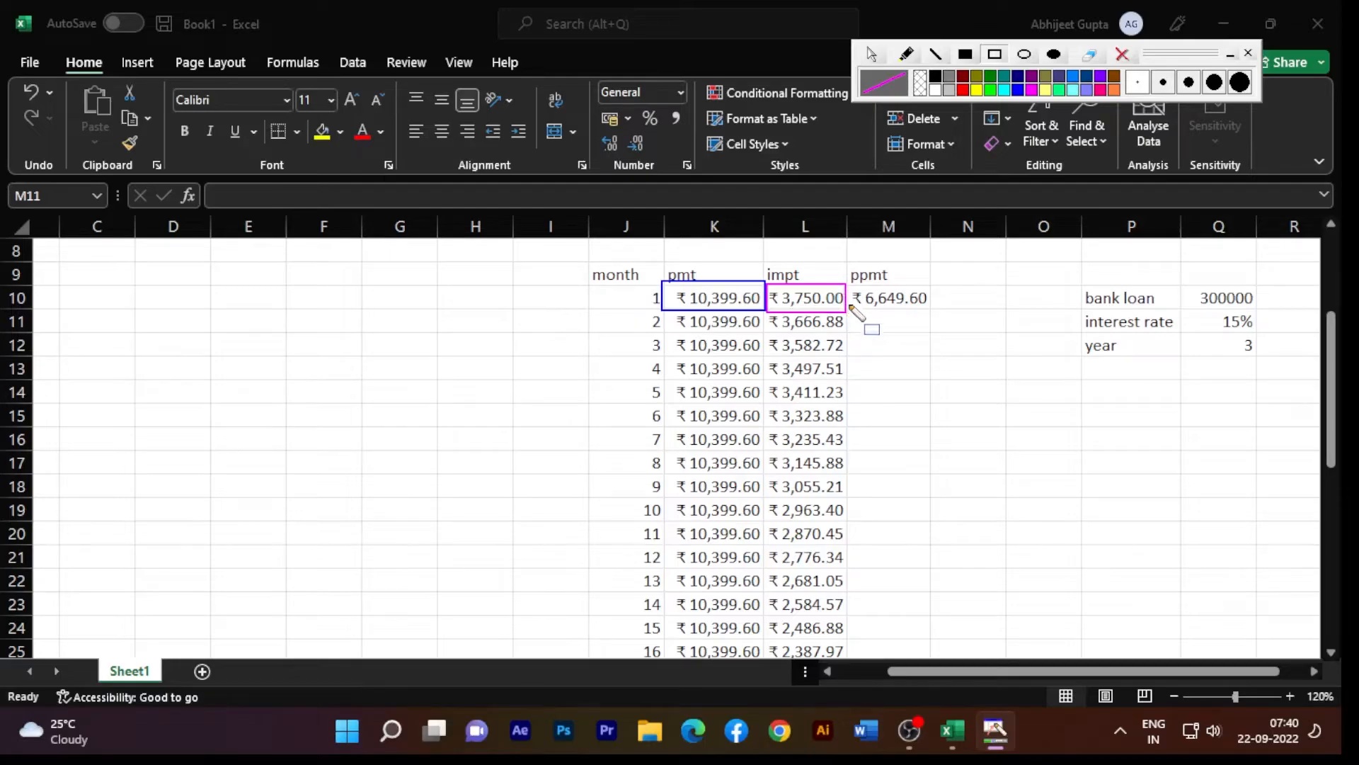
{"action": "left_click", "coordinate": [989, 78]}
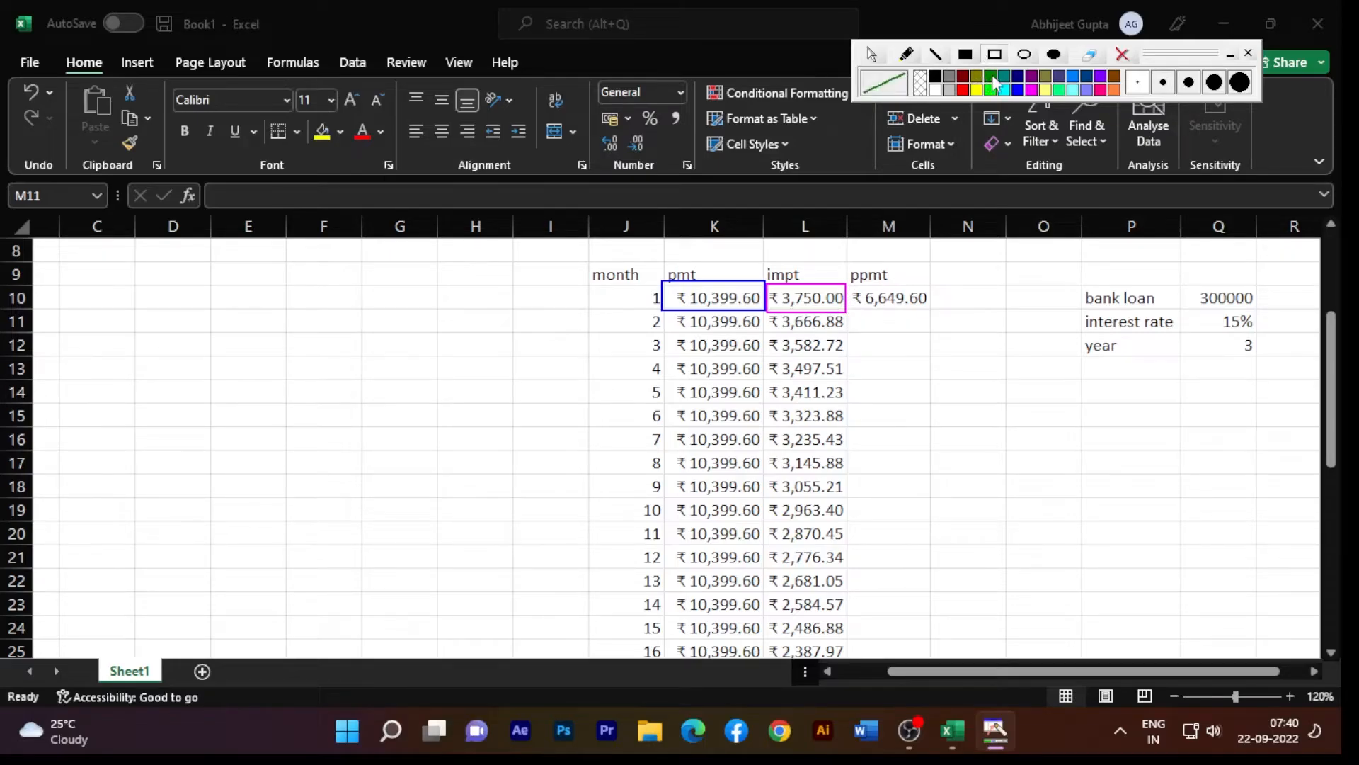
{"action": "left_click_drag", "start_coordinate": [853, 289], "coordinate": [929, 311]}
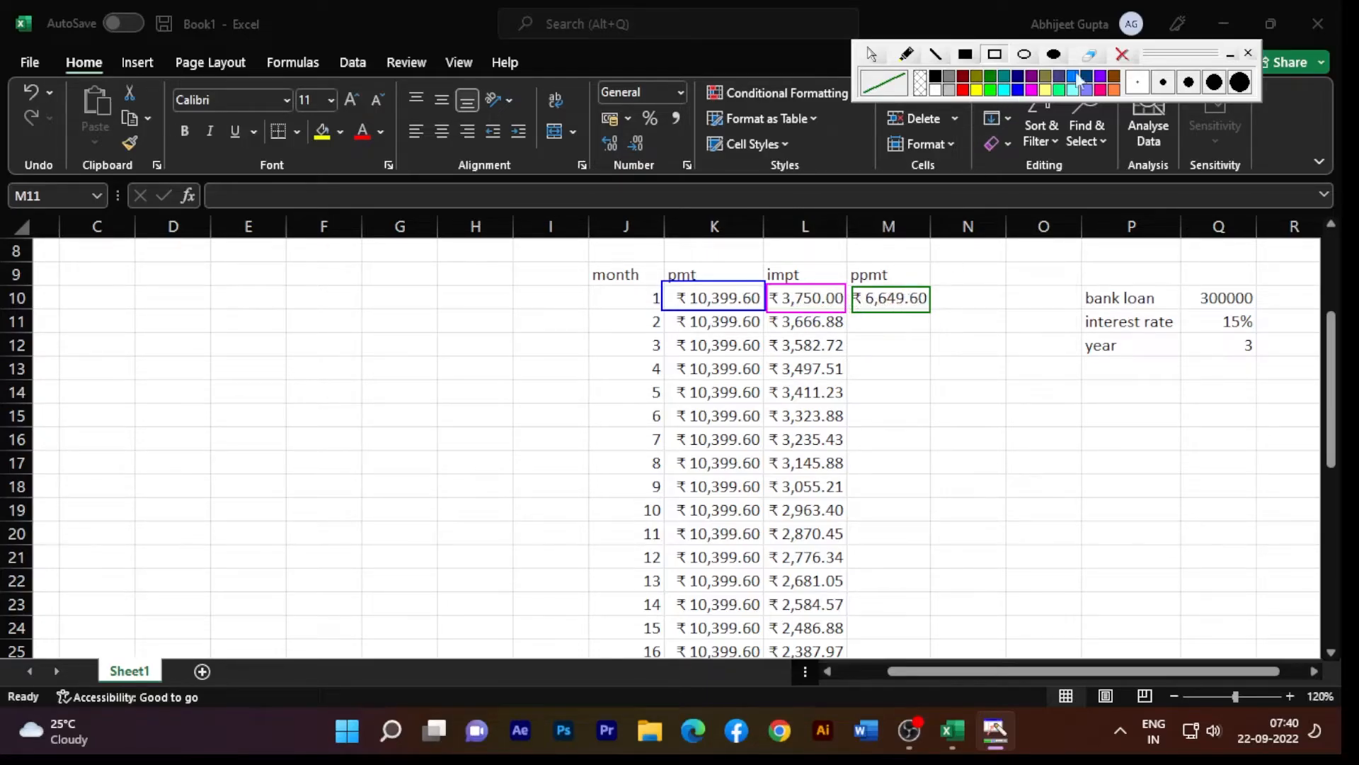
{"action": "left_click", "coordinate": [1122, 54]}
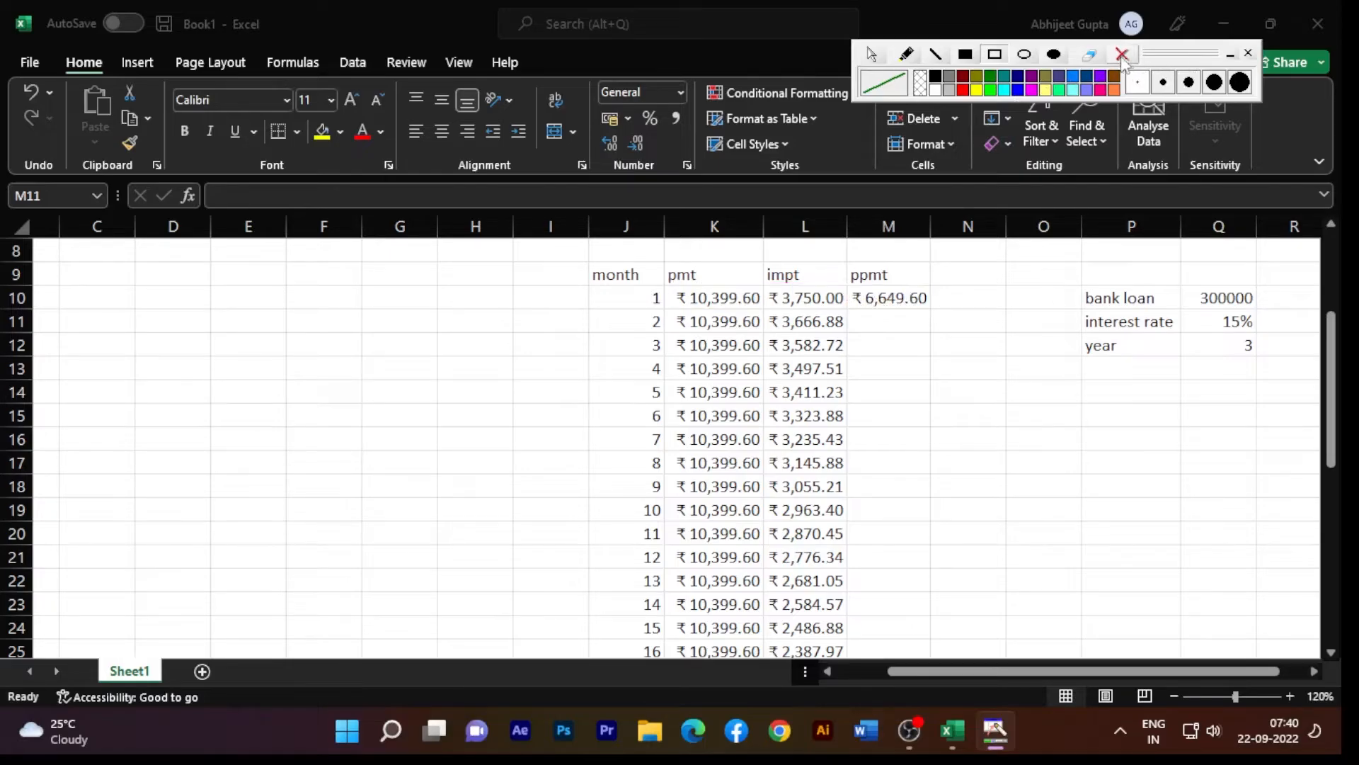
- Check the sum of month 1's interest and principal in L10:M10, framing it with a green rectangle, and clear the drawing
{"action": "left_click", "coordinate": [873, 56]}
{"action": "left_click_drag", "start_coordinate": [815, 297], "coordinate": [870, 296]}
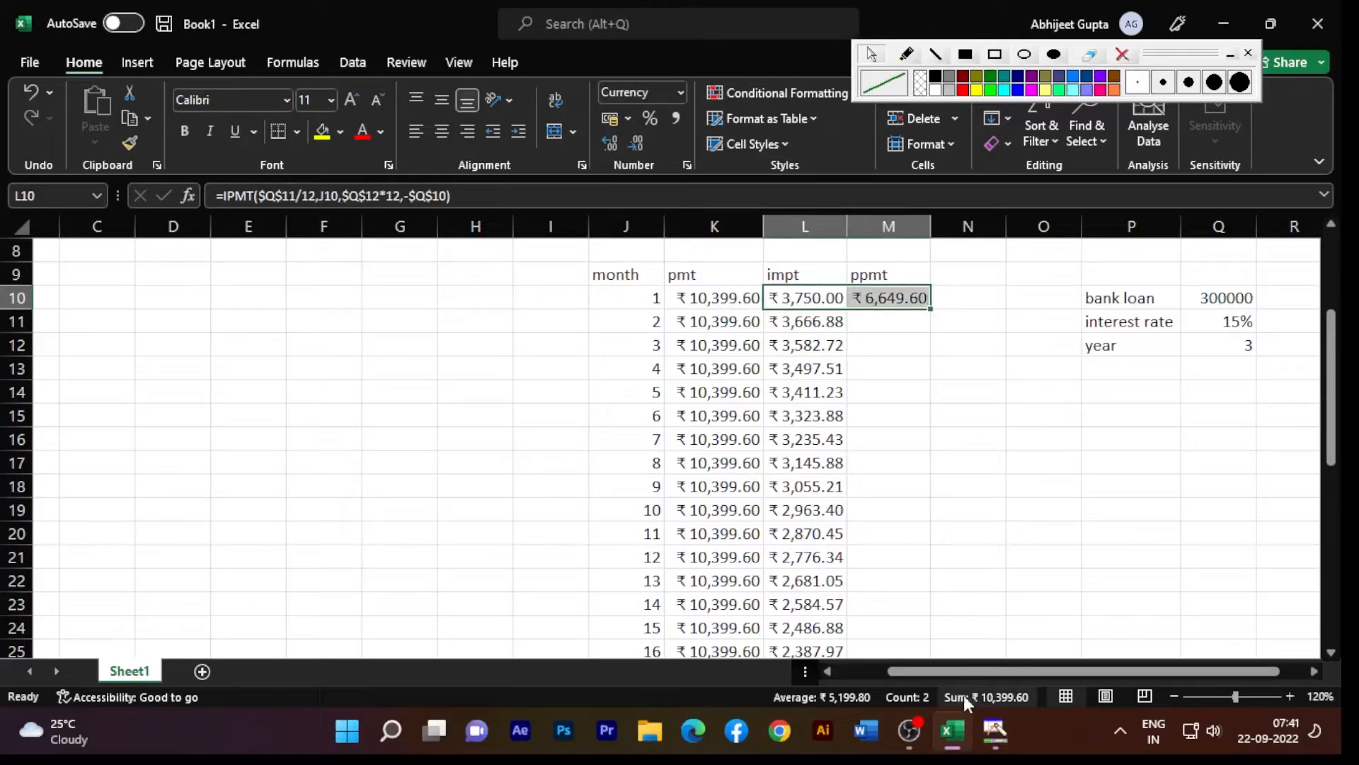
{"action": "left_click", "coordinate": [994, 54]}
{"action": "mouse_move", "coordinate": [932, 679]}
{"action": "left_mouse_down"}
{"action": "mouse_move", "coordinate": [982, 710]}
{"action": "mouse_move", "coordinate": [1043, 710]}
{"action": "left_mouse_up"}
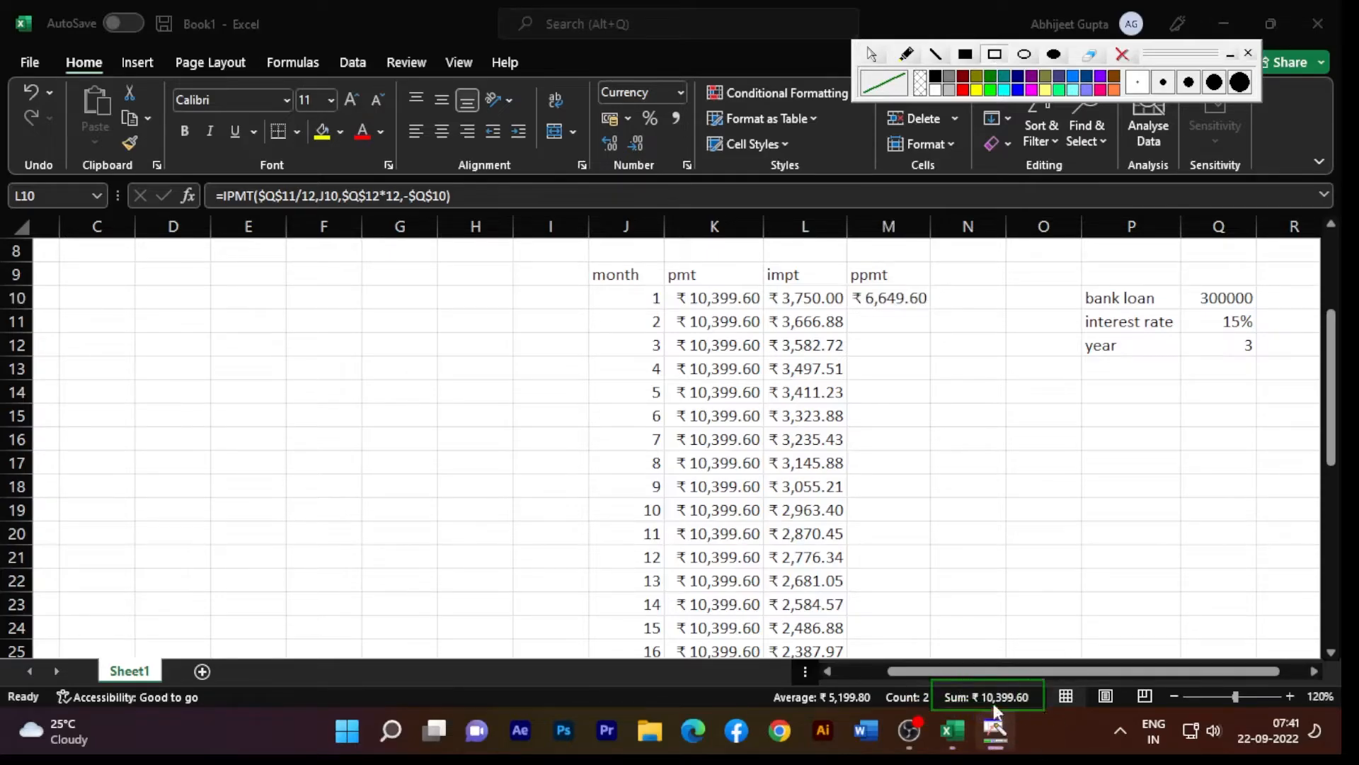
{"action": "mouse_move", "coordinate": [994, 718]}
{"action": "left_click", "coordinate": [1124, 56]}
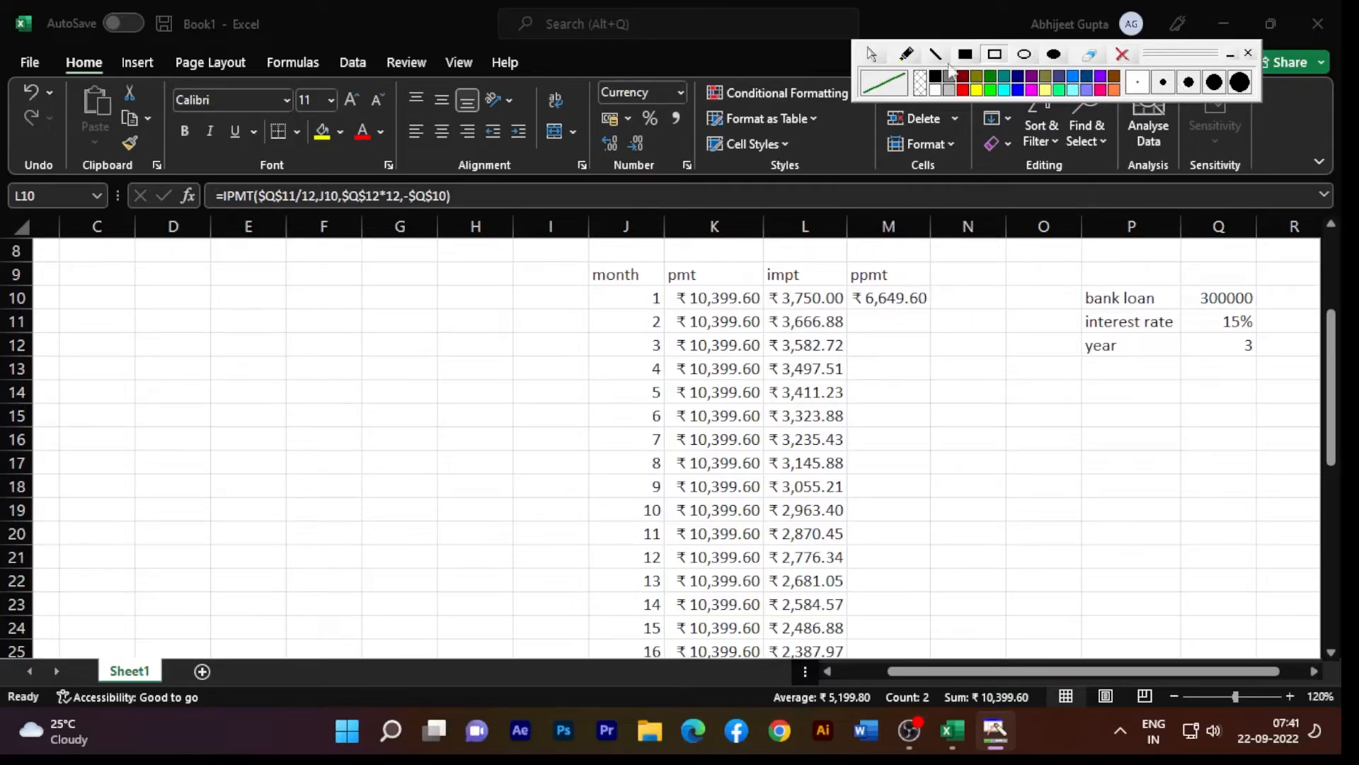
- Fill the PPMT formula from M10 down to month 36 in M45
{"action": "left_click", "coordinate": [872, 55]}
{"action": "left_click", "coordinate": [897, 300]}
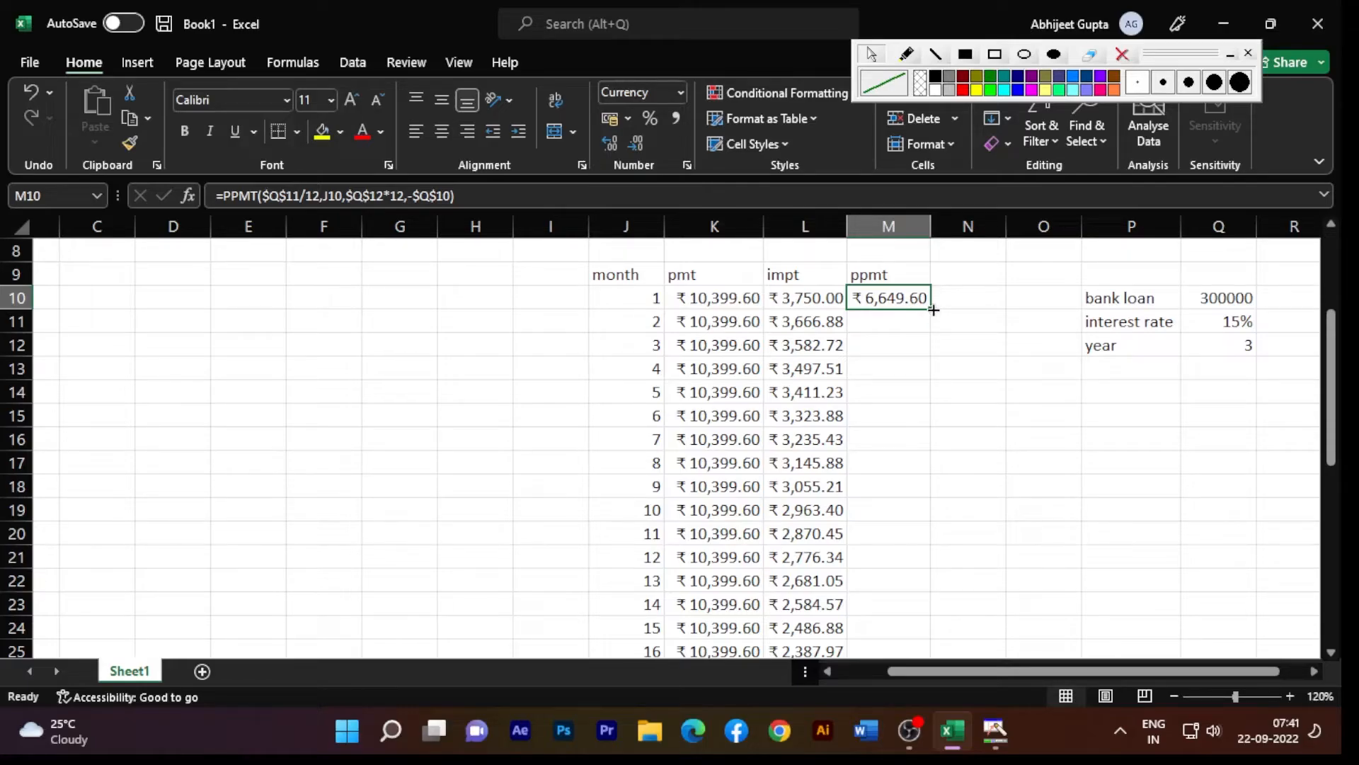
{"action": "mouse_move", "coordinate": [933, 310]}
{"action": "left_mouse_down"}
{"action": "mouse_move", "coordinate": [941, 448]}
{"action": "mouse_move", "coordinate": [933, 311]}
{"action": "left_mouse_up"}
{"action": "double_click", "coordinate": [934, 311]}
- Widen column M so the principal amounts of months 34 to 36 fit
{"action": "scroll", "coordinate": [983, 373], "scroll_direction": "down", "scroll_amount": 3}
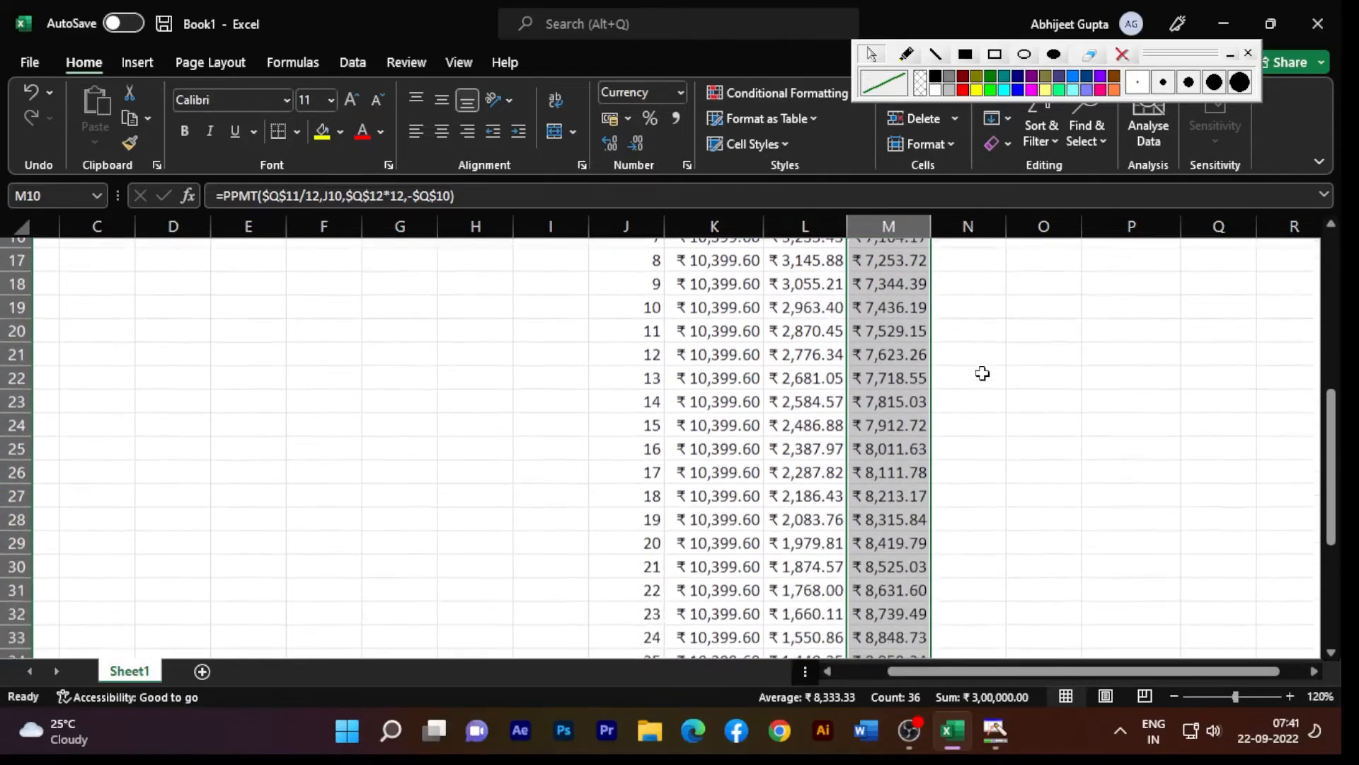
{"action": "scroll", "coordinate": [983, 373], "scroll_direction": "down", "scroll_amount": 3}
{"action": "scroll", "coordinate": [986, 388], "scroll_direction": "down", "scroll_amount": 1}
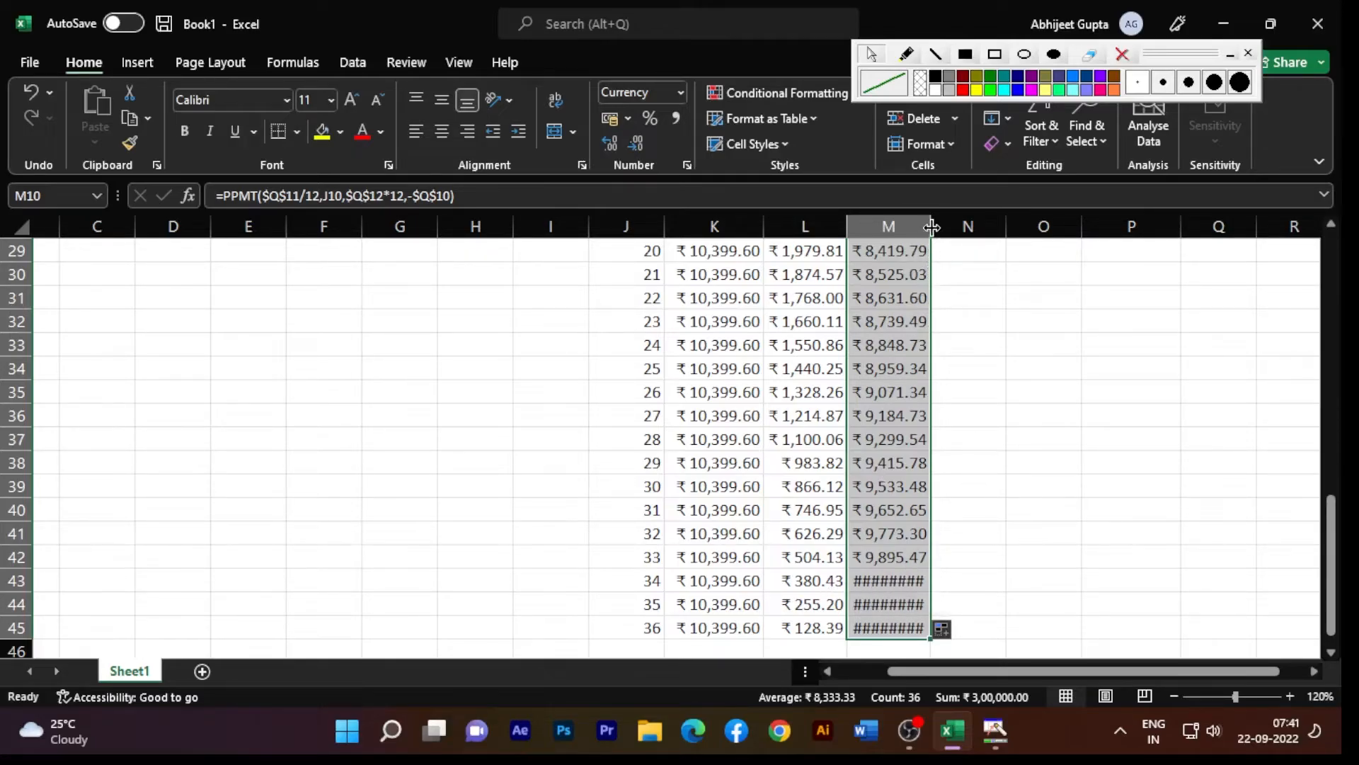
{"action": "left_click_drag", "start_coordinate": [931, 226], "coordinate": [954, 226]}
{"action": "left_click", "coordinate": [970, 544]}
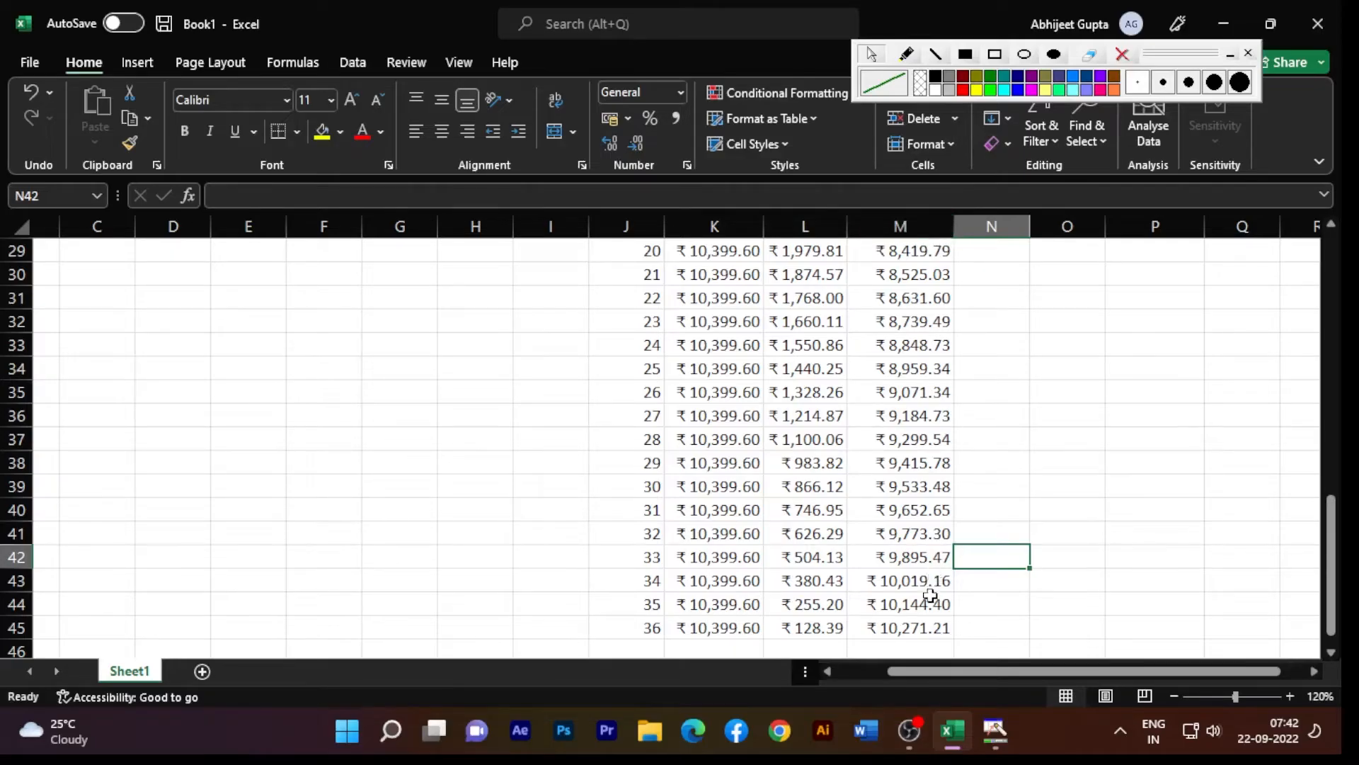
- Frame the pmt, impt and ppmt values of months 1 and 8 with red rectangle annotations, and clear the drawings
{"action": "scroll", "coordinate": [931, 597], "scroll_direction": "up", "scroll_amount": 8}
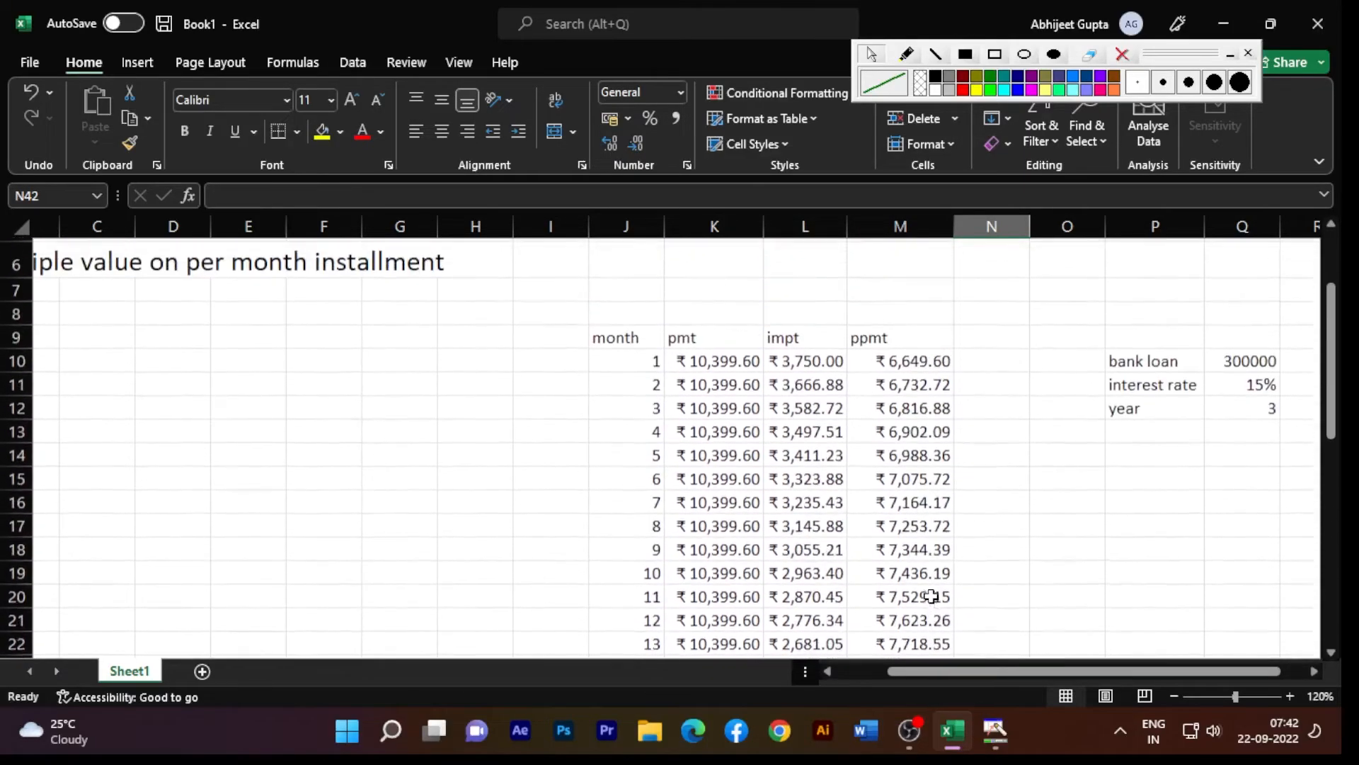
{"action": "scroll", "coordinate": [931, 596], "scroll_direction": "down", "scroll_amount": 1}
{"action": "scroll", "coordinate": [910, 440], "scroll_direction": "down", "scroll_amount": 3}
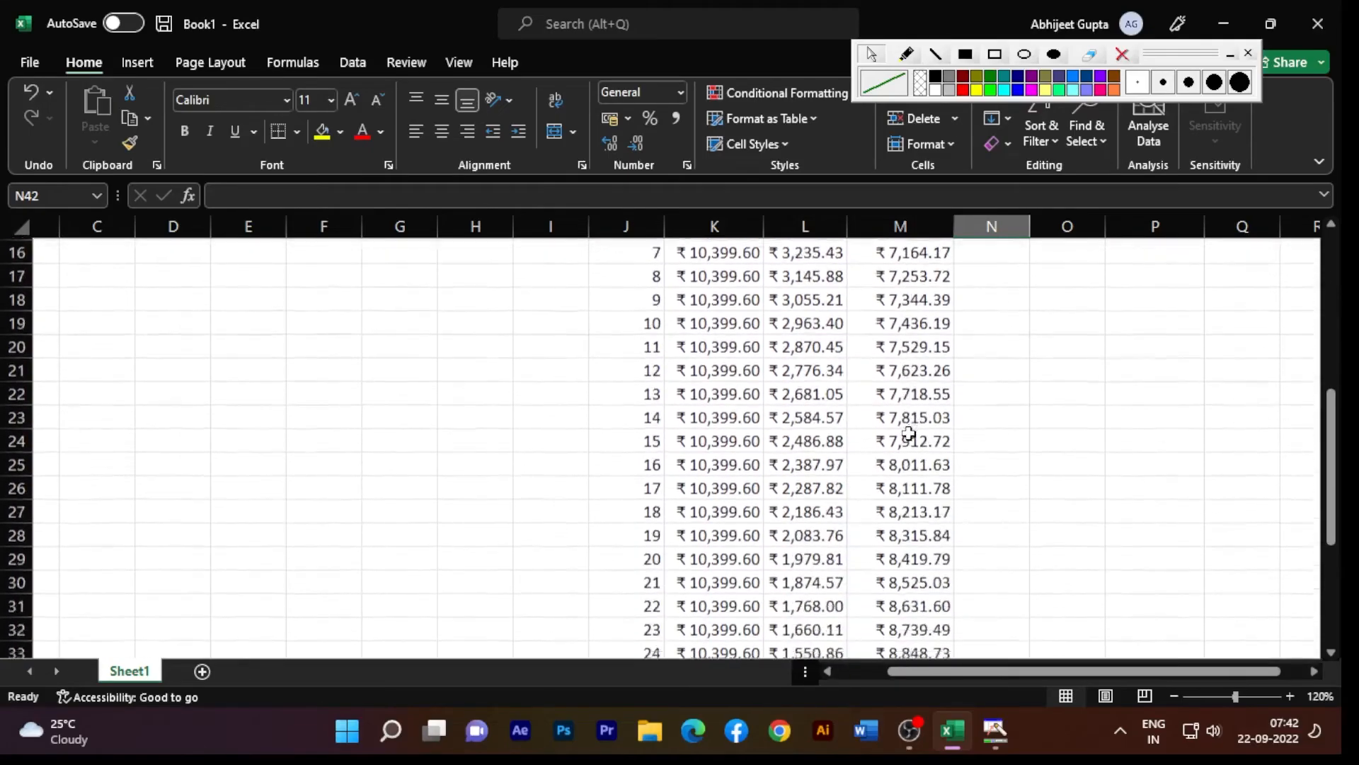
{"action": "scroll", "coordinate": [909, 435], "scroll_direction": "down", "scroll_amount": 4}
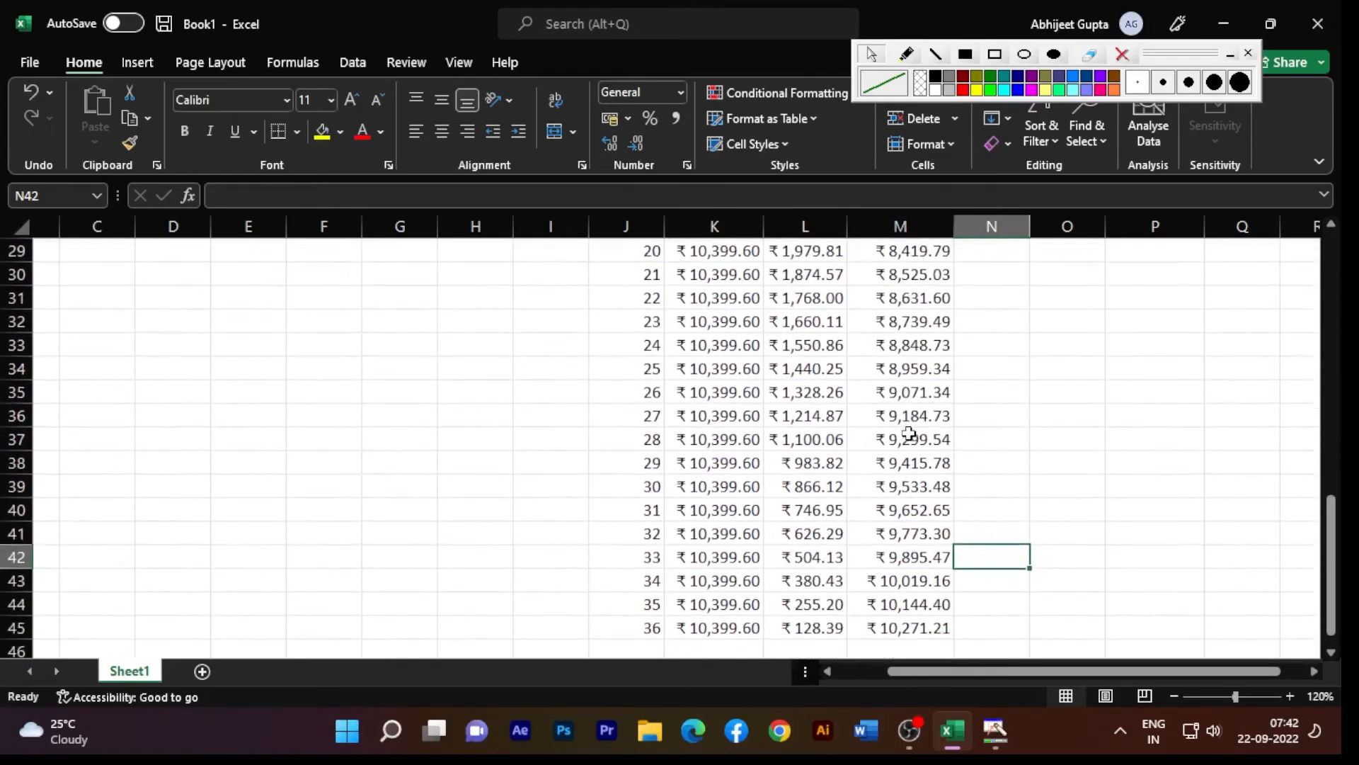
{"action": "scroll", "coordinate": [909, 433], "scroll_direction": "up", "scroll_amount": 9}
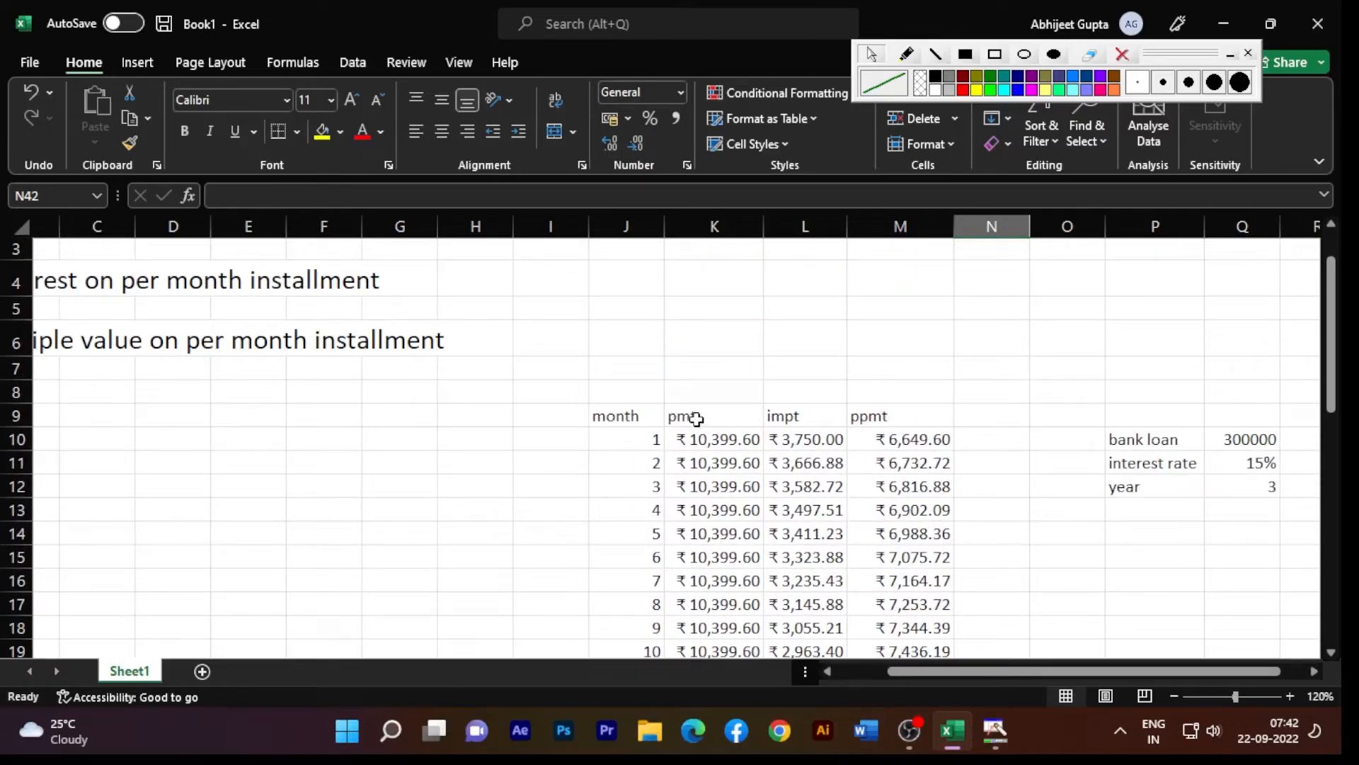
{"action": "left_click", "coordinate": [963, 90]}
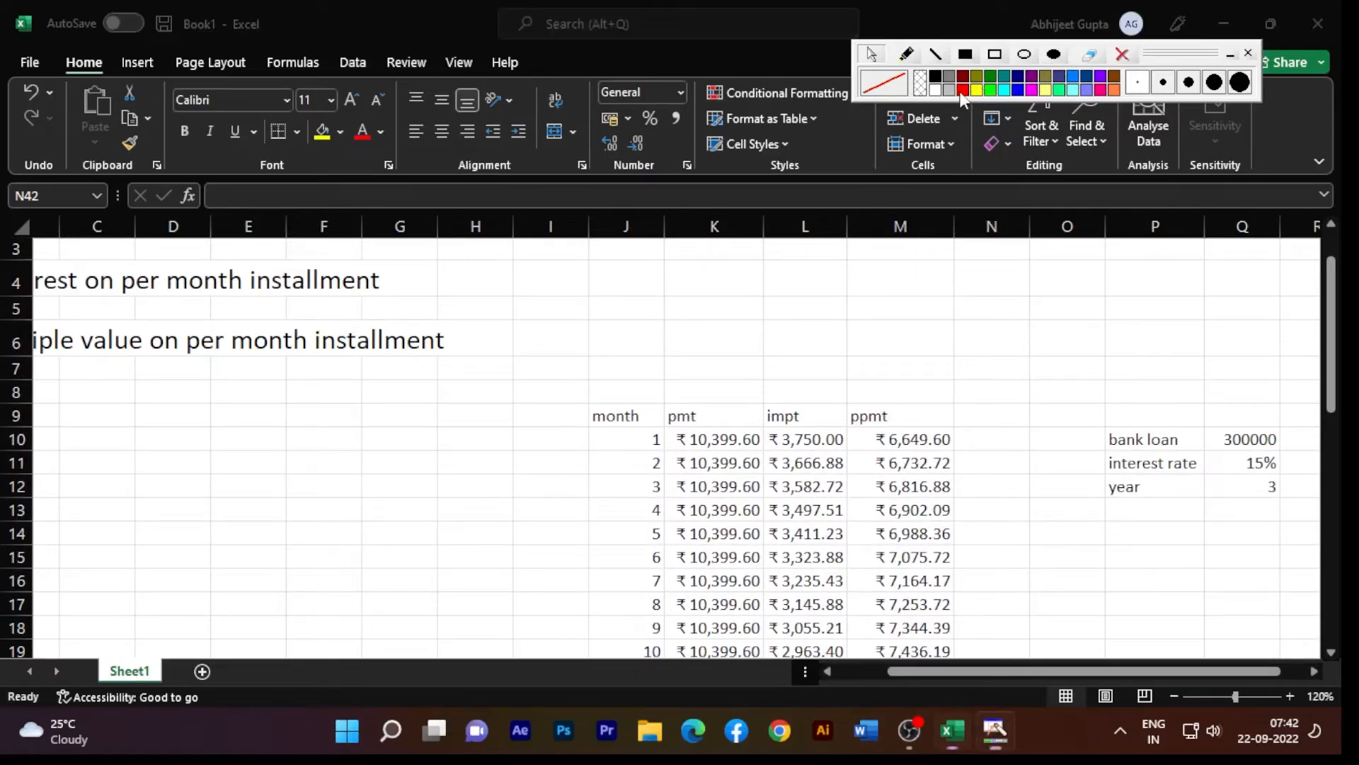
{"action": "left_click", "coordinate": [998, 56]}
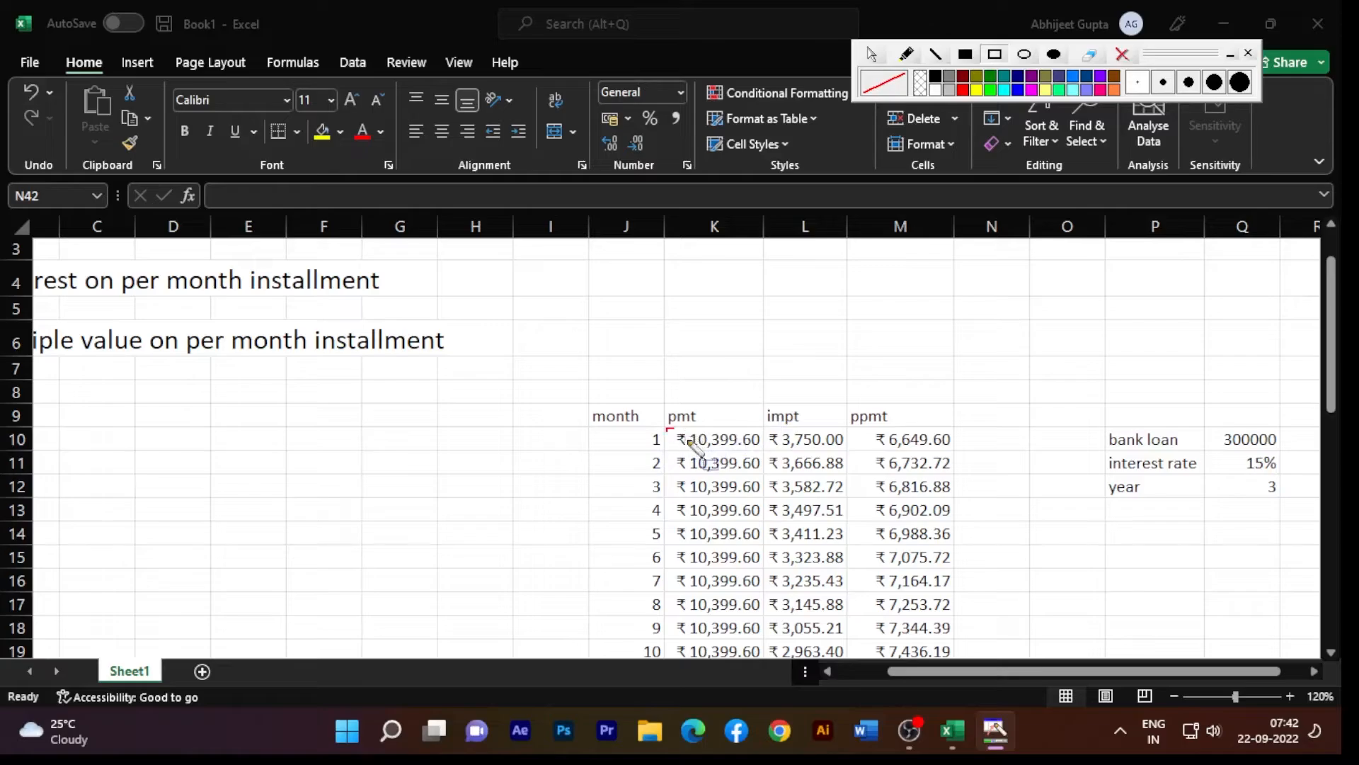
{"action": "left_click_drag", "start_coordinate": [689, 441], "coordinate": [967, 453]}
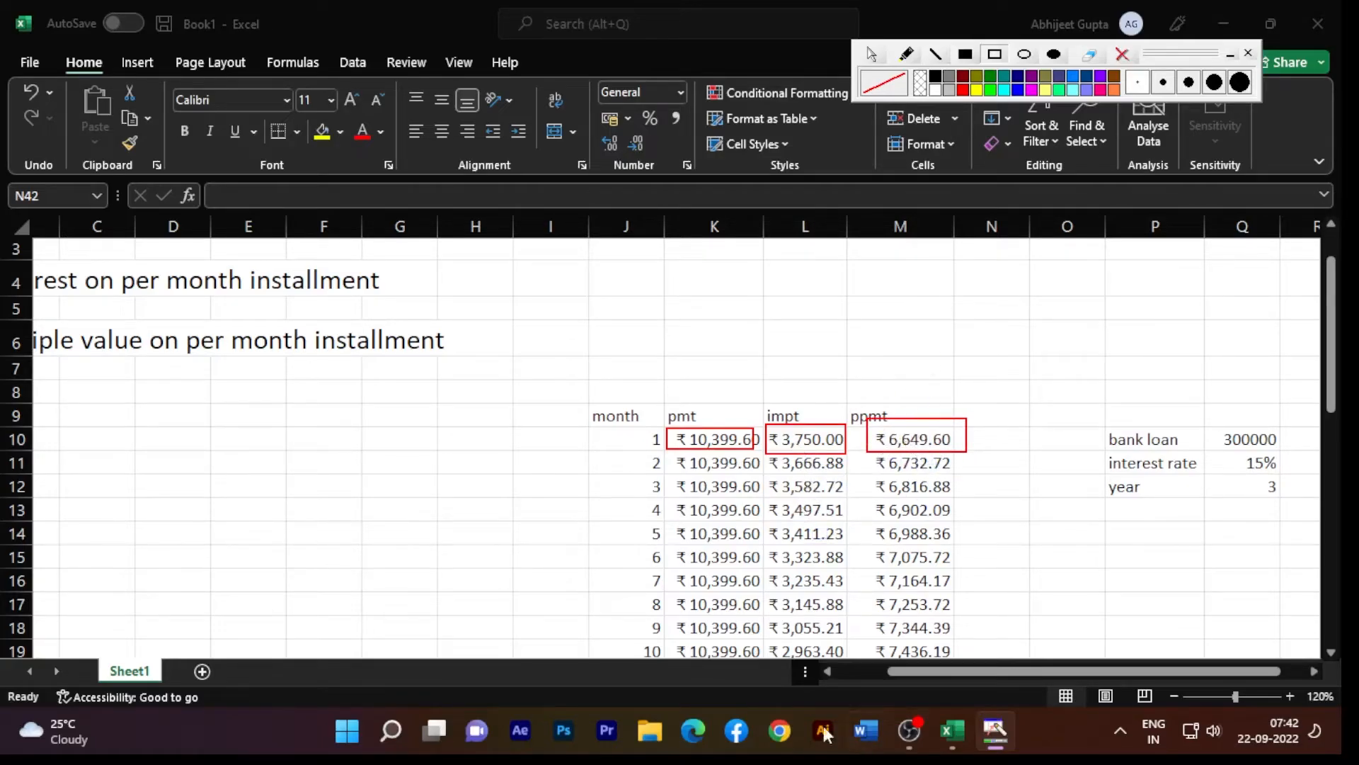
{"action": "mouse_move", "coordinate": [669, 591]}
{"action": "left_mouse_down"}
{"action": "mouse_move", "coordinate": [698, 617]}
{"action": "mouse_move", "coordinate": [766, 616]}
{"action": "left_mouse_up"}
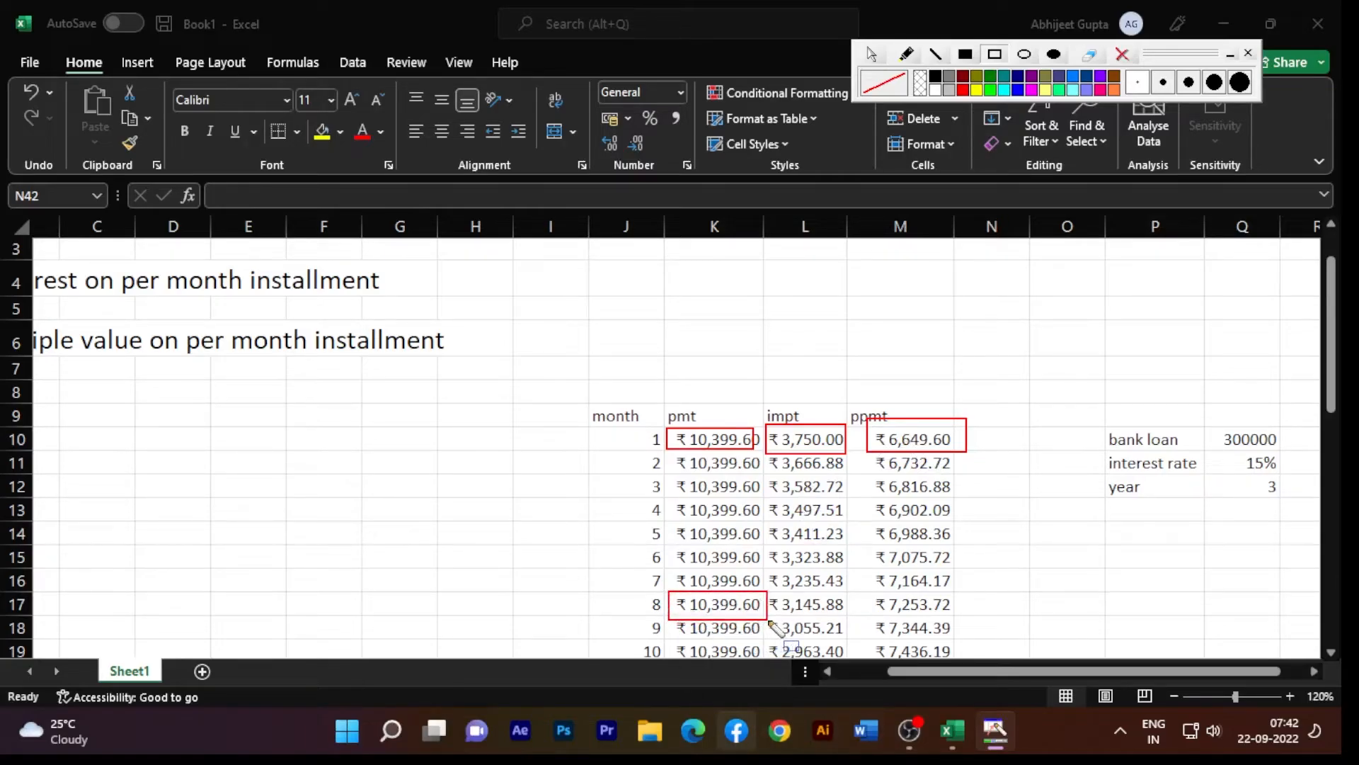
{"action": "mouse_move", "coordinate": [768, 586]}
{"action": "left_mouse_down"}
{"action": "mouse_move", "coordinate": [827, 616]}
{"action": "mouse_move", "coordinate": [955, 618]}
{"action": "left_mouse_up"}
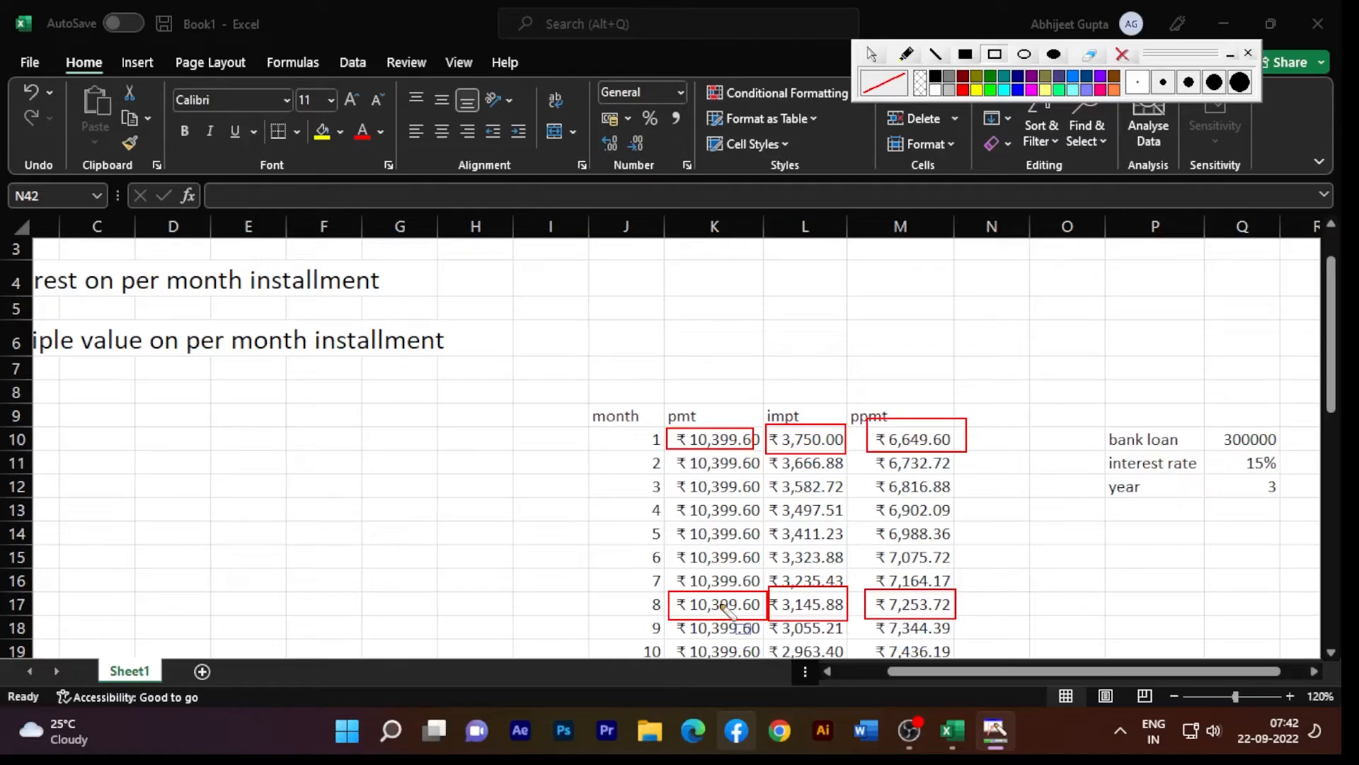
{"action": "left_click", "coordinate": [1122, 54]}
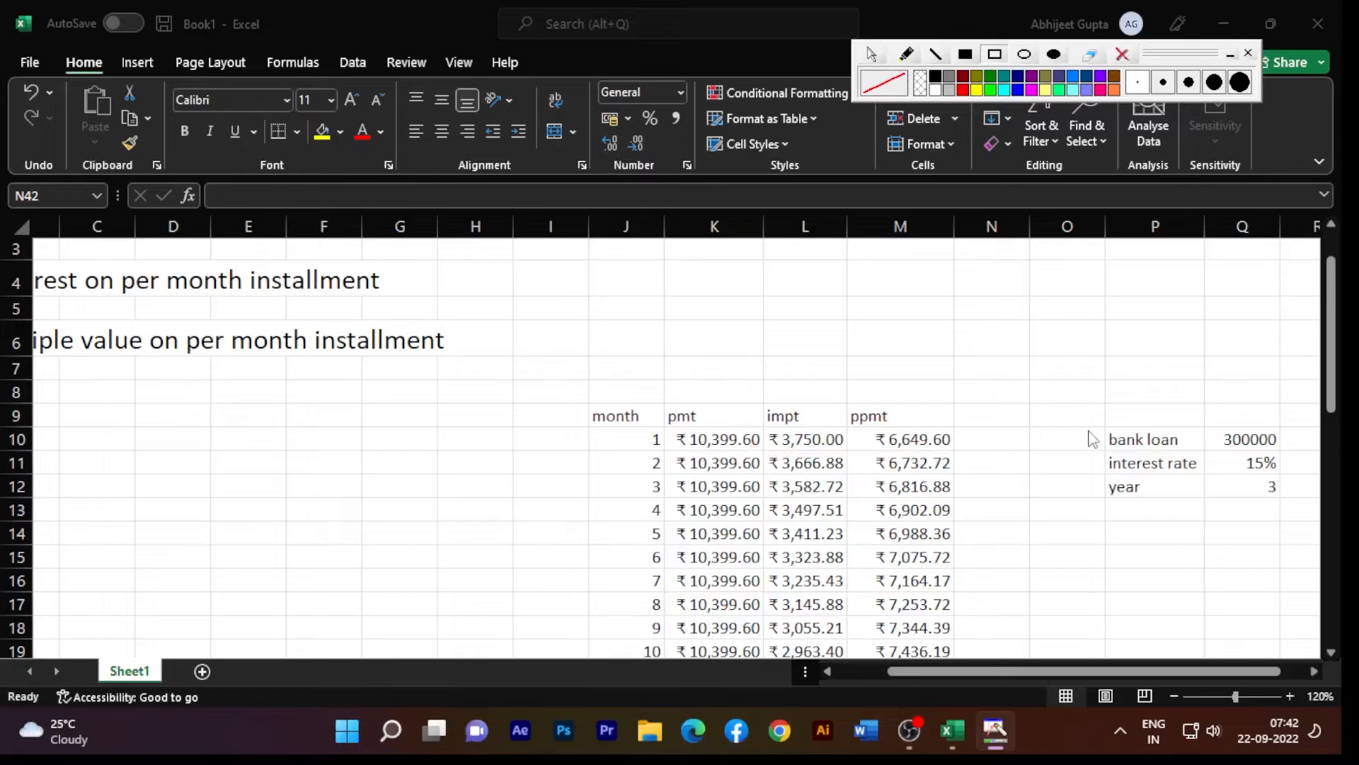
- Add the label "total" in J47 below the month column
{"action": "left_click", "coordinate": [872, 56]}
{"action": "scroll", "coordinate": [975, 459], "scroll_direction": "down", "scroll_amount": 4}
{"action": "scroll", "coordinate": [977, 460], "scroll_direction": "down", "scroll_amount": 7}
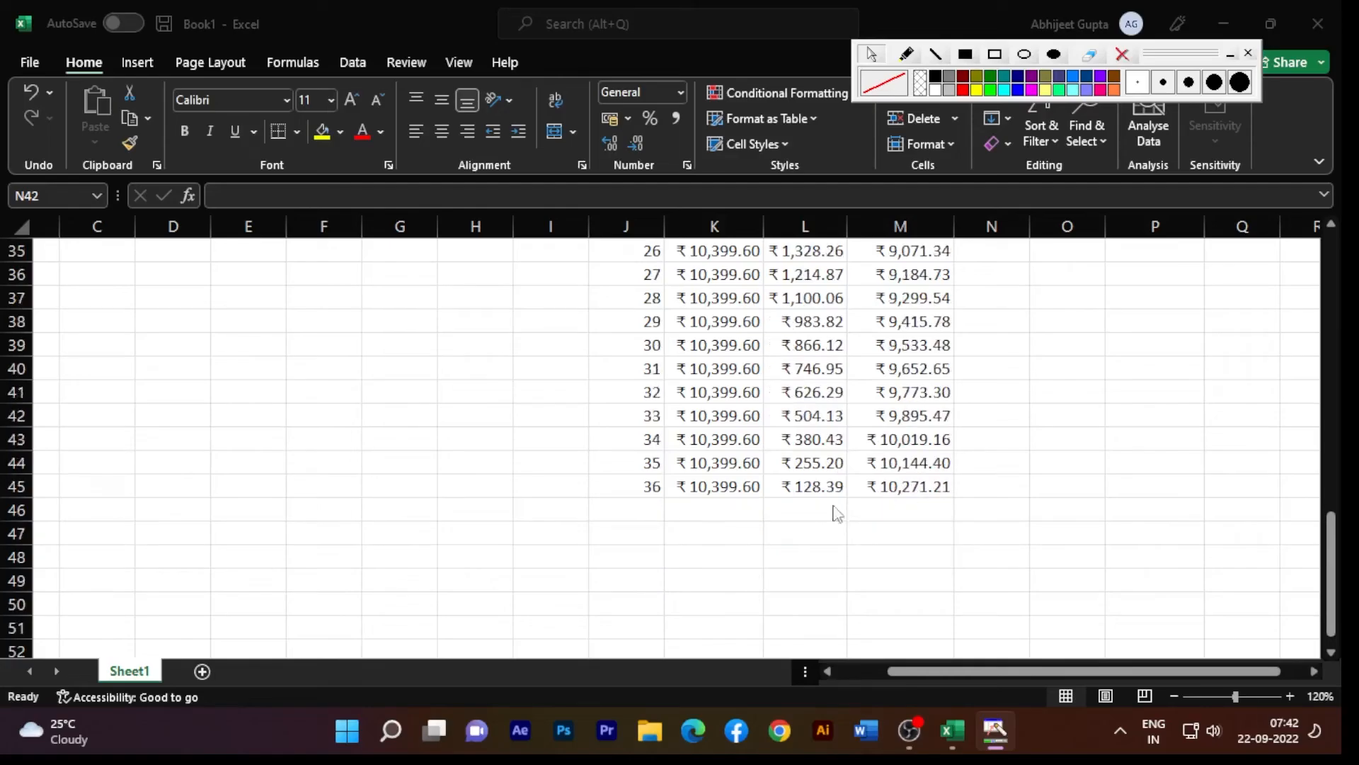
{"action": "left_click", "coordinate": [711, 533]}
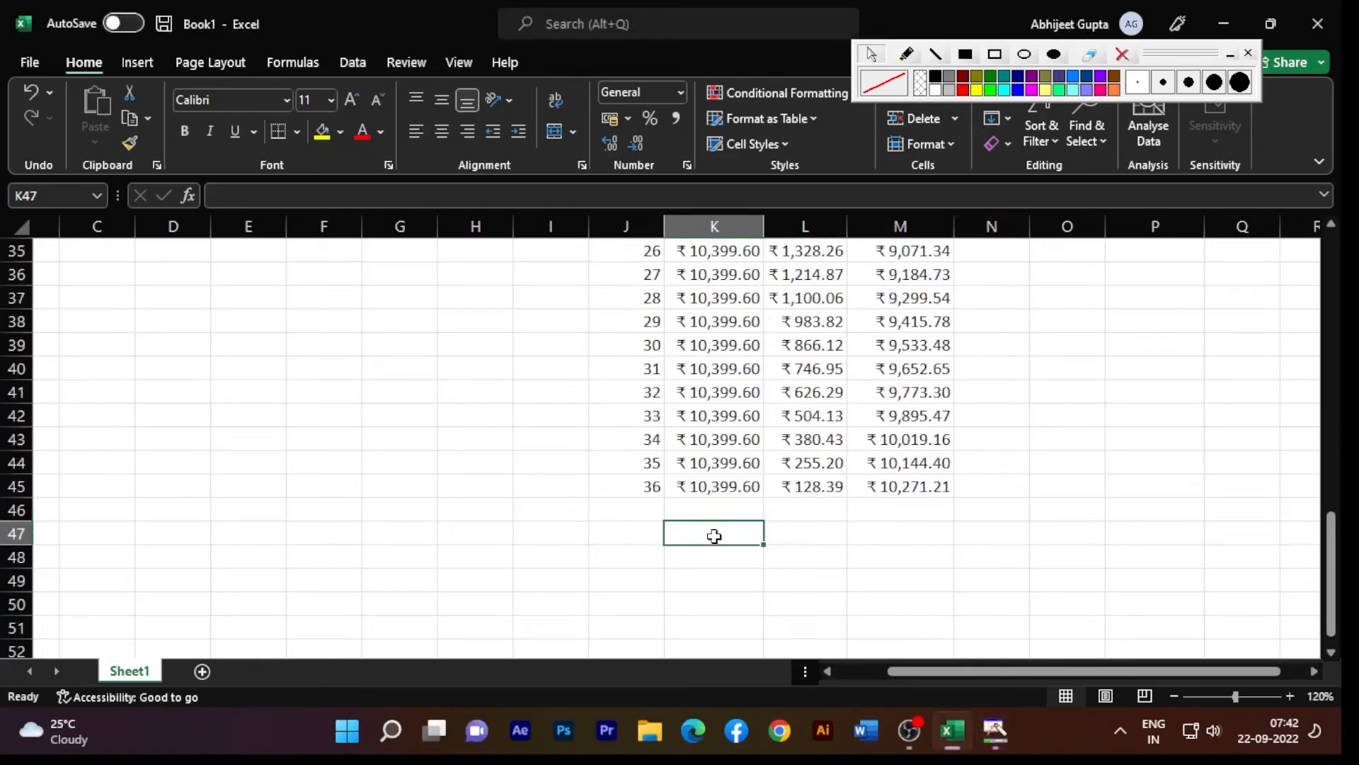
{"action": "left_click", "coordinate": [620, 532]}
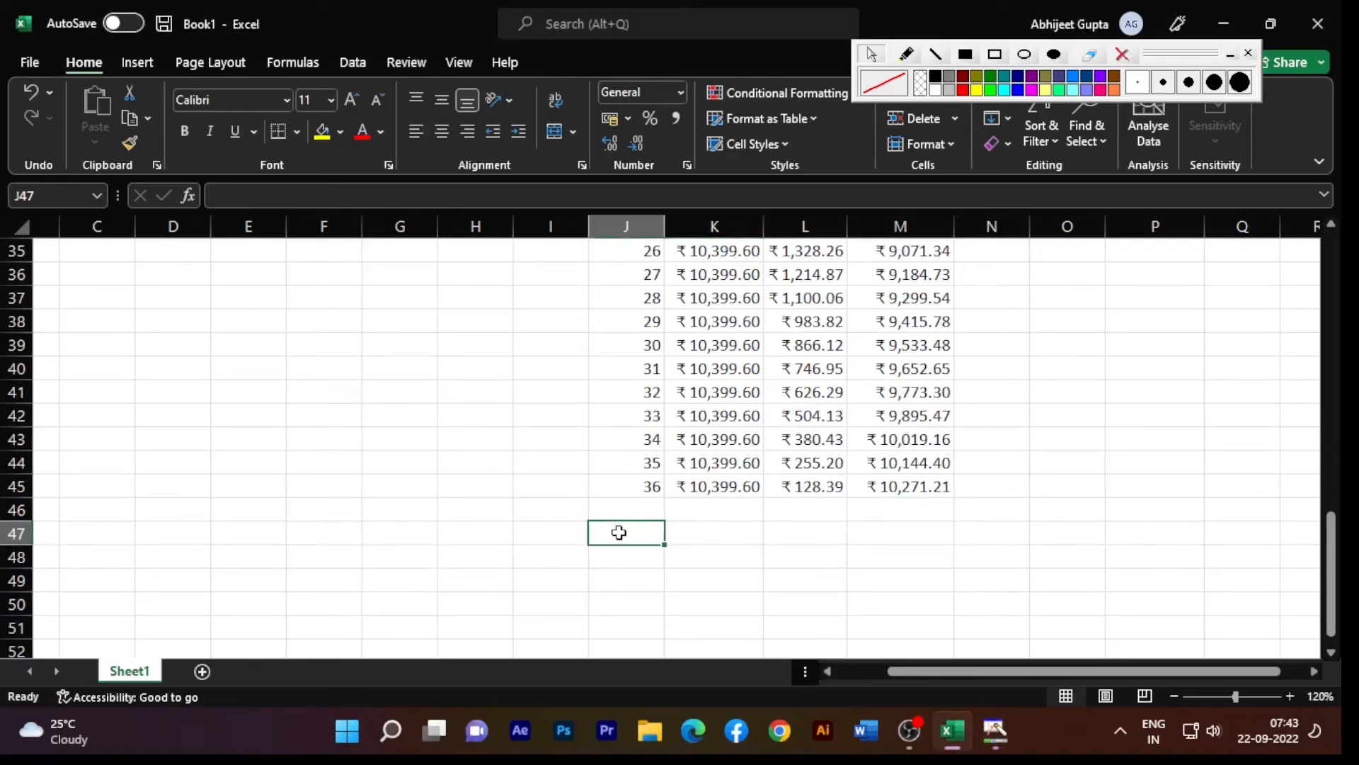
{"action": "type", "text": "total"}
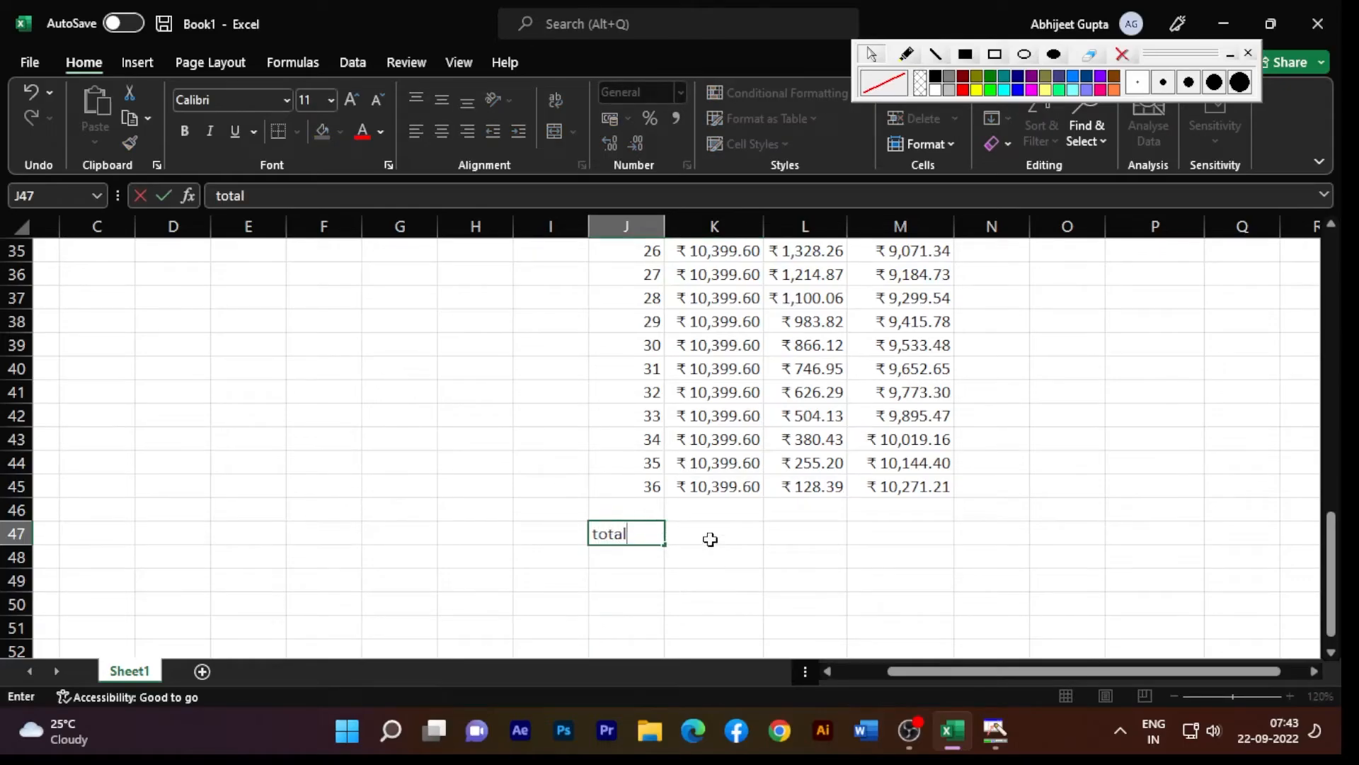
{"action": "left_click", "coordinate": [710, 539]}
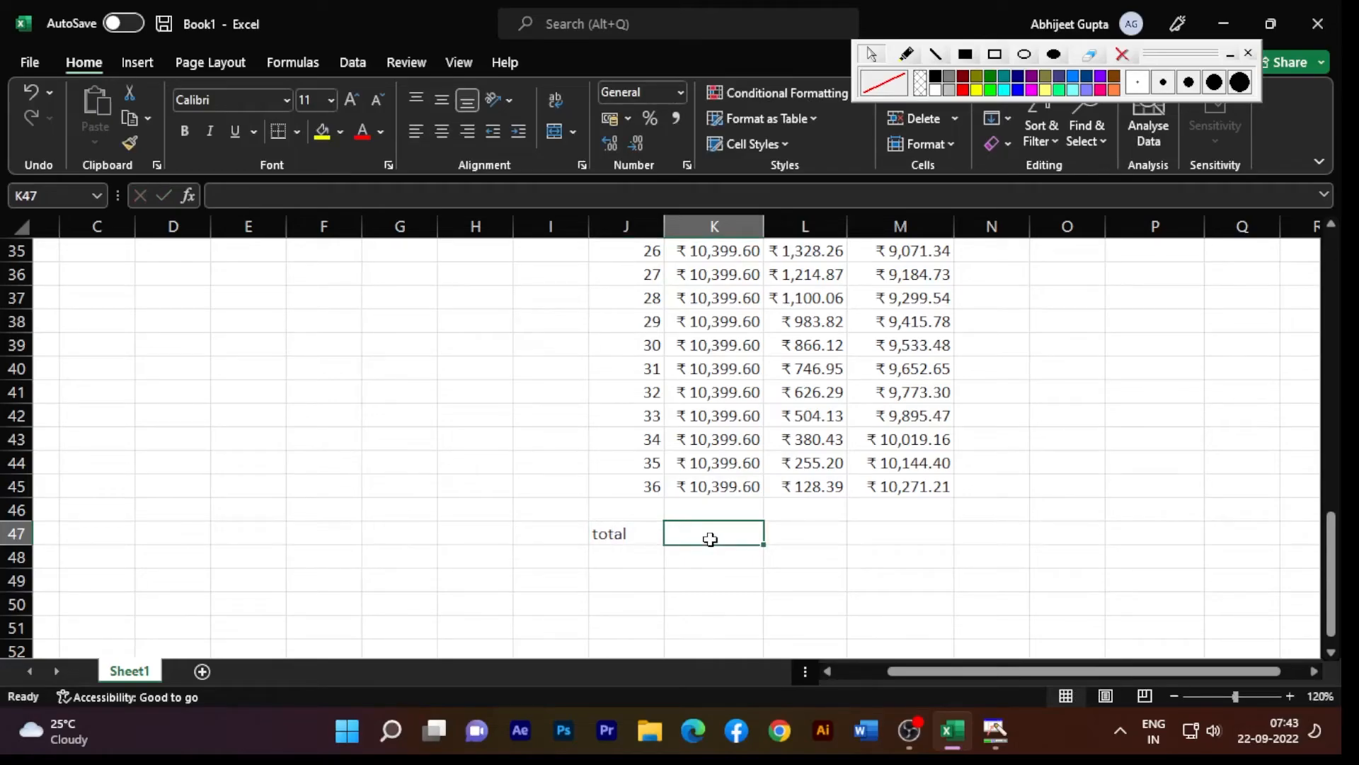
- Move the floating drawing toolbar off the ribbon onto the empty cells beside the installment table
{"action": "scroll", "coordinate": [710, 539], "scroll_direction": "up", "scroll_amount": 9}
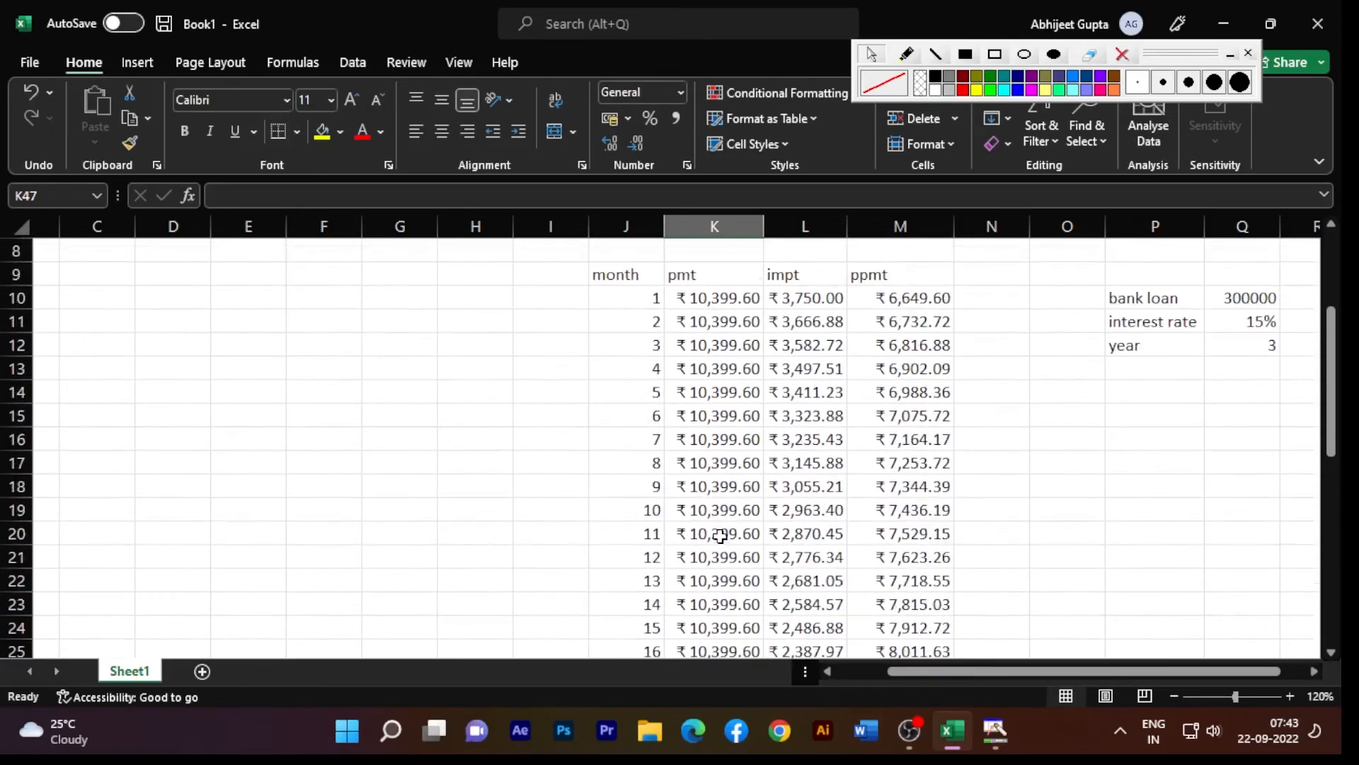
{"action": "left_click_drag", "start_coordinate": [720, 297], "coordinate": [786, 627]}
{"action": "left_click", "coordinate": [1158, 51]}
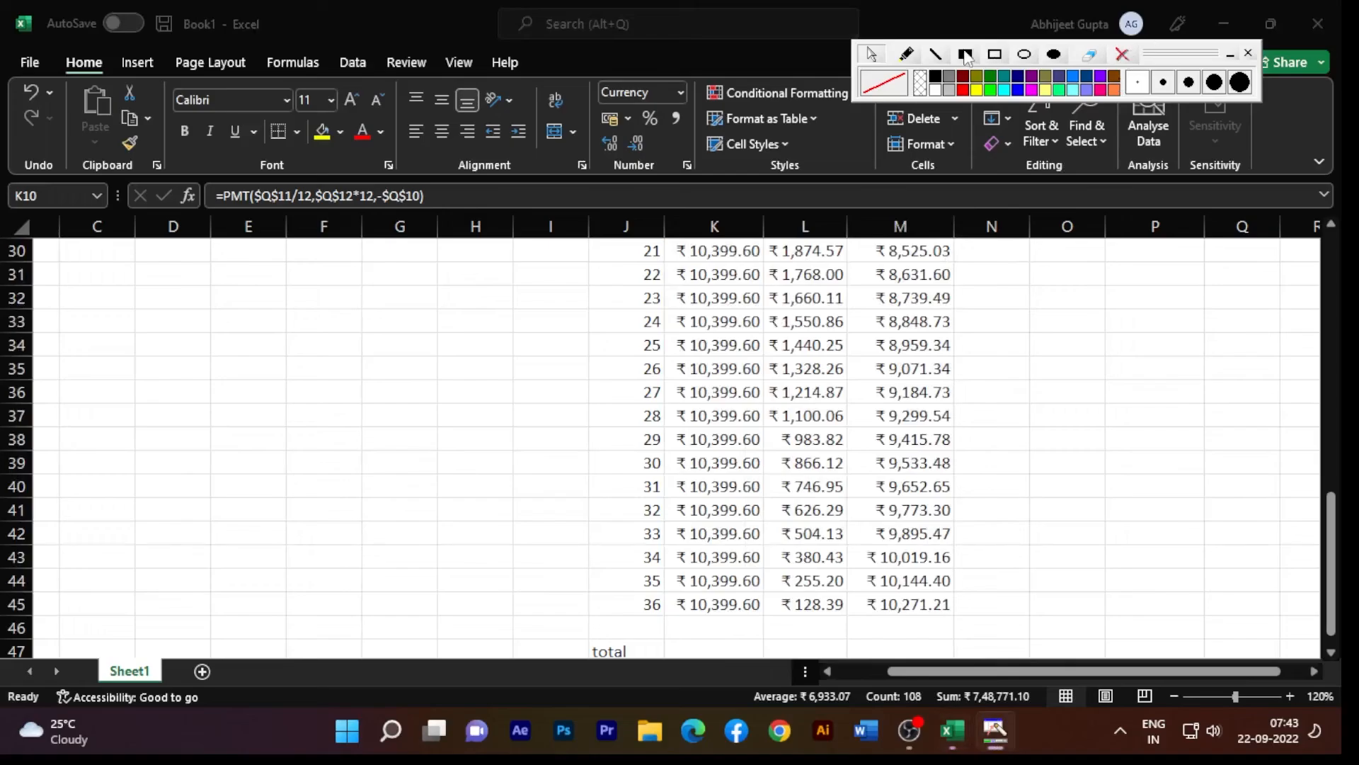
{"action": "mouse_move", "coordinate": [1156, 51]}
{"action": "left_mouse_down"}
{"action": "mouse_move", "coordinate": [585, 93]}
{"action": "mouse_move", "coordinate": [357, 183]}
{"action": "mouse_move", "coordinate": [337, 306]}
{"action": "mouse_move", "coordinate": [340, 586]}
{"action": "left_mouse_up"}
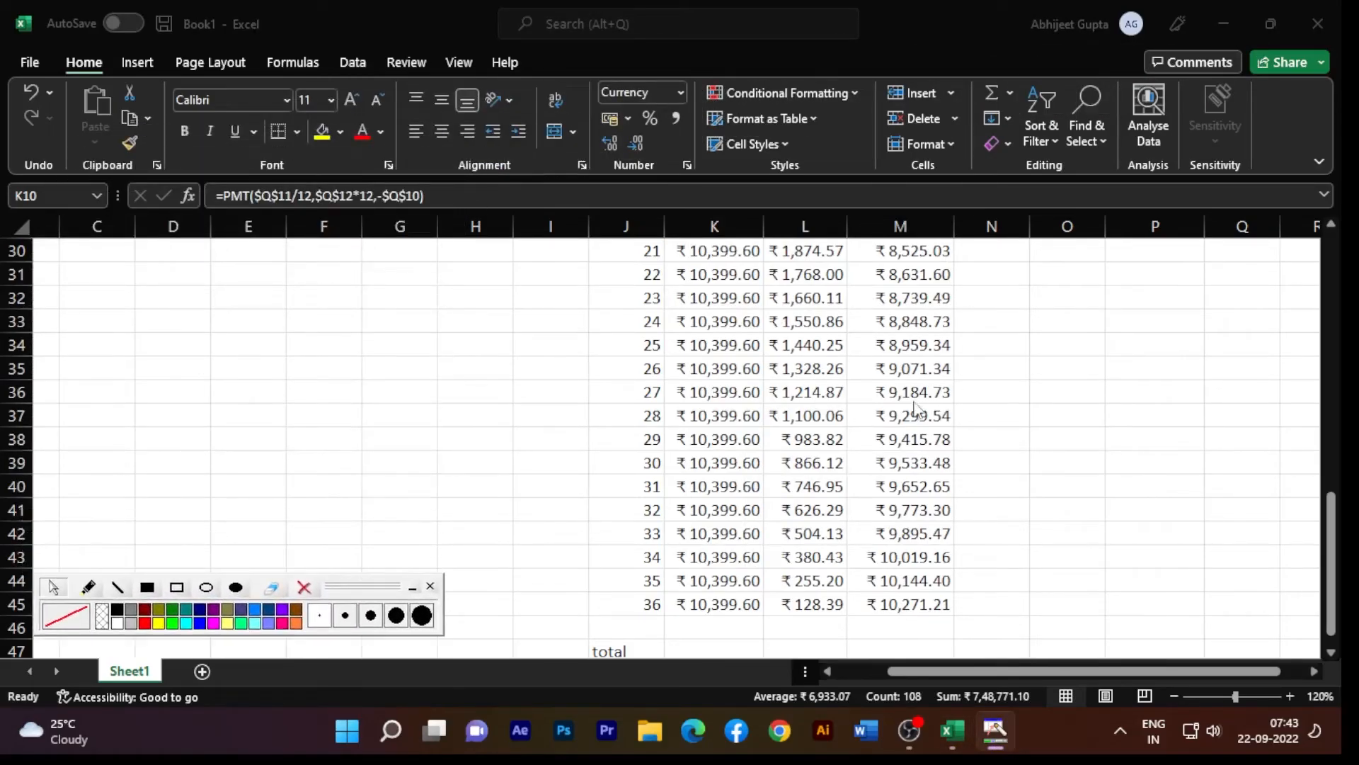
- AutoSum the pmt, impt and ppmt columns over K10:M45, placing the totals in K46:M46
{"action": "scroll", "coordinate": [908, 417], "scroll_direction": "up", "scroll_amount": 5}
{"action": "scroll", "coordinate": [908, 418], "scroll_direction": "up", "scroll_amount": 4}
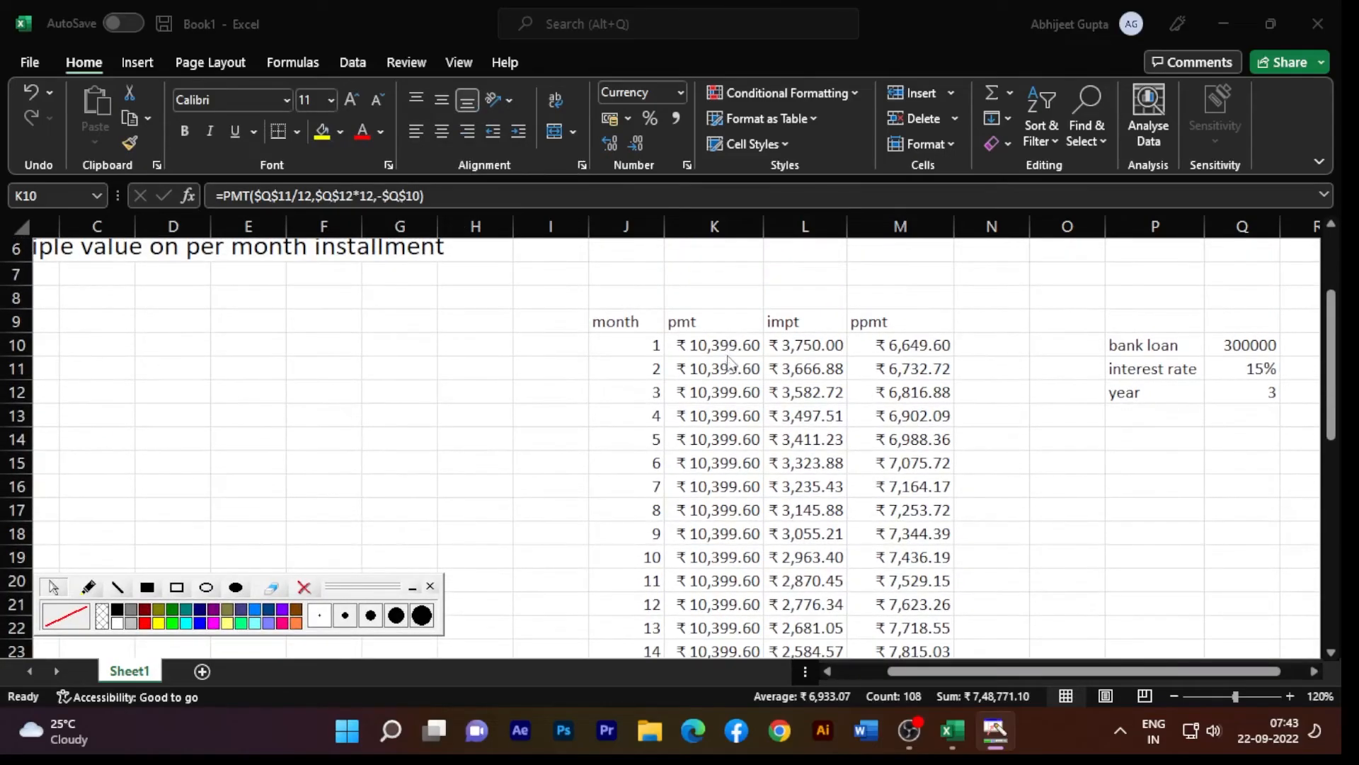
{"action": "left_click", "coordinate": [722, 347]}
{"action": "left_click_drag", "start_coordinate": [723, 347], "coordinate": [893, 629]}
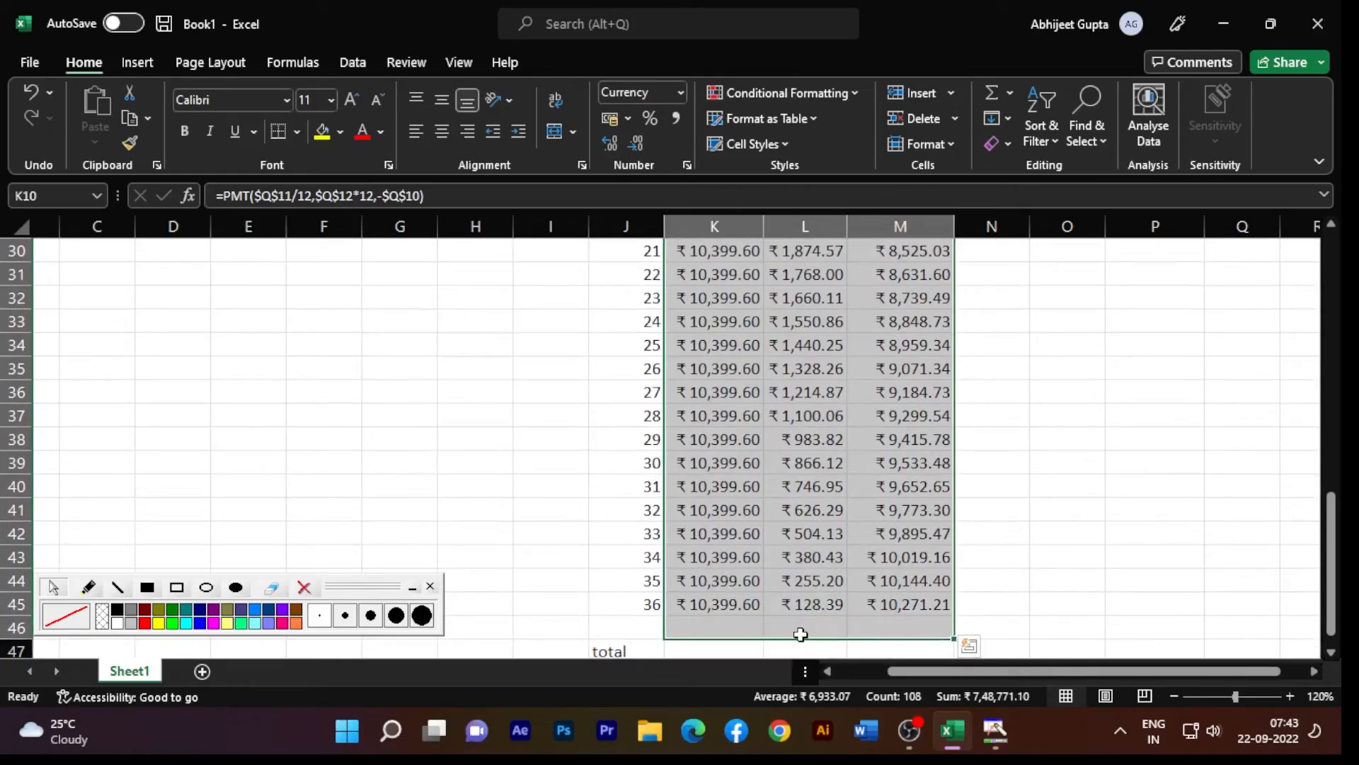
{"action": "left_click", "coordinate": [992, 92]}
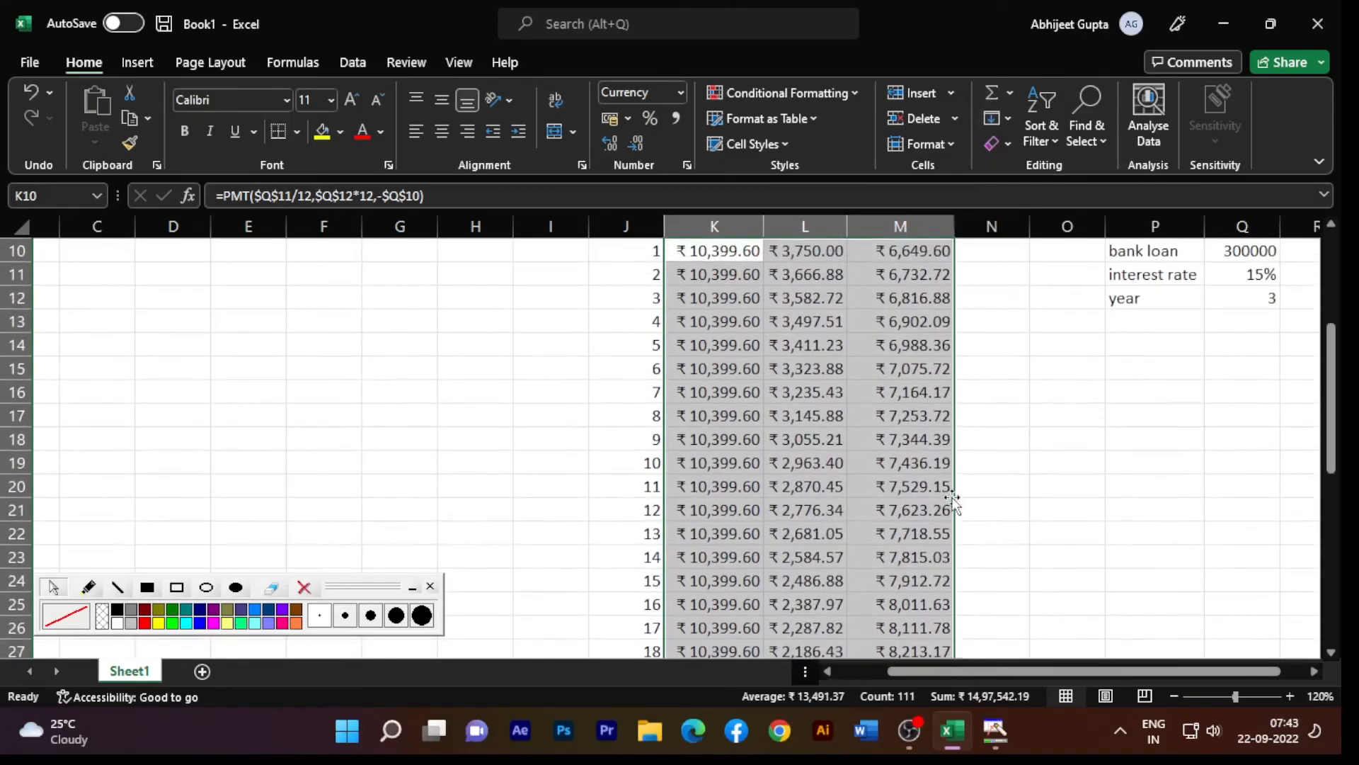
- Widen columns K and L so the pmt and impt totals in row 46 fit
{"action": "scroll", "coordinate": [953, 494], "scroll_direction": "down", "scroll_amount": 6}
{"action": "scroll", "coordinate": [953, 493], "scroll_direction": "down", "scroll_amount": 3}
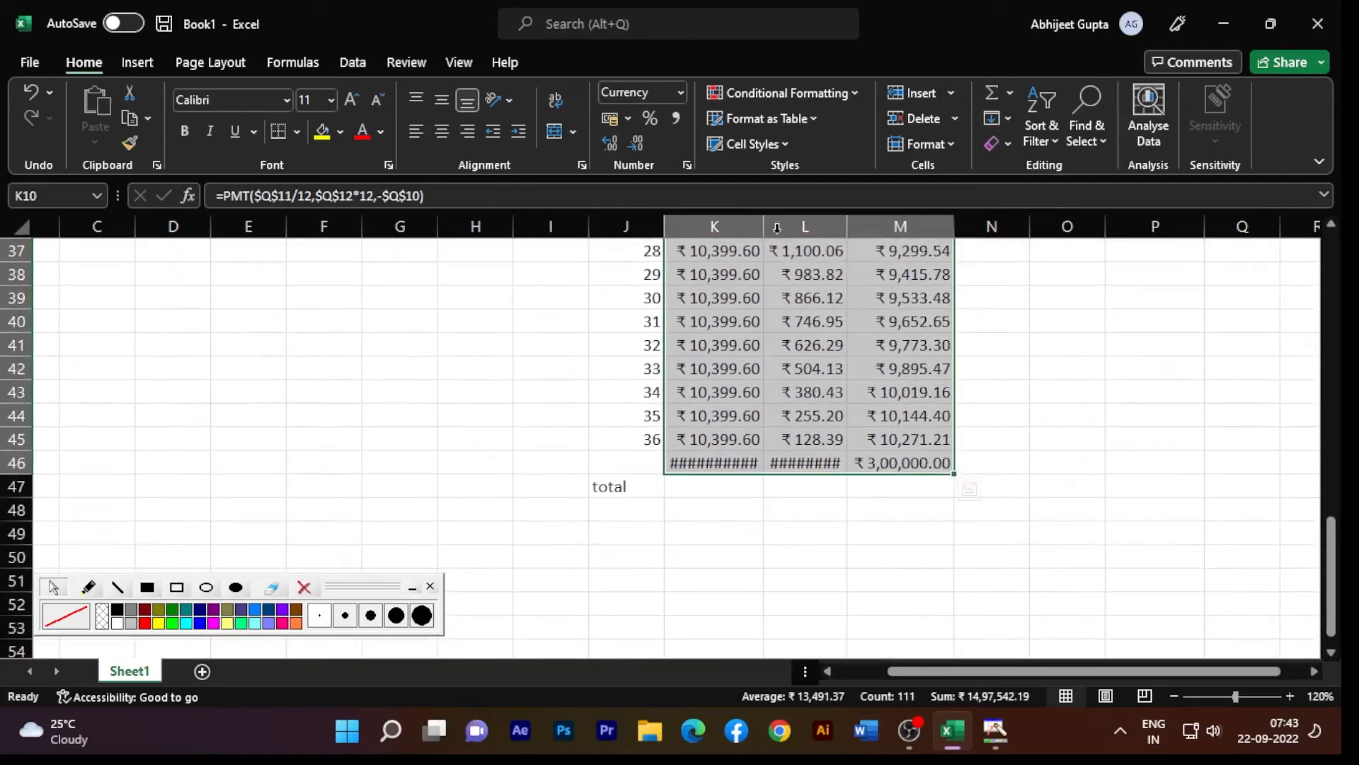
{"action": "left_click", "coordinate": [777, 536]}
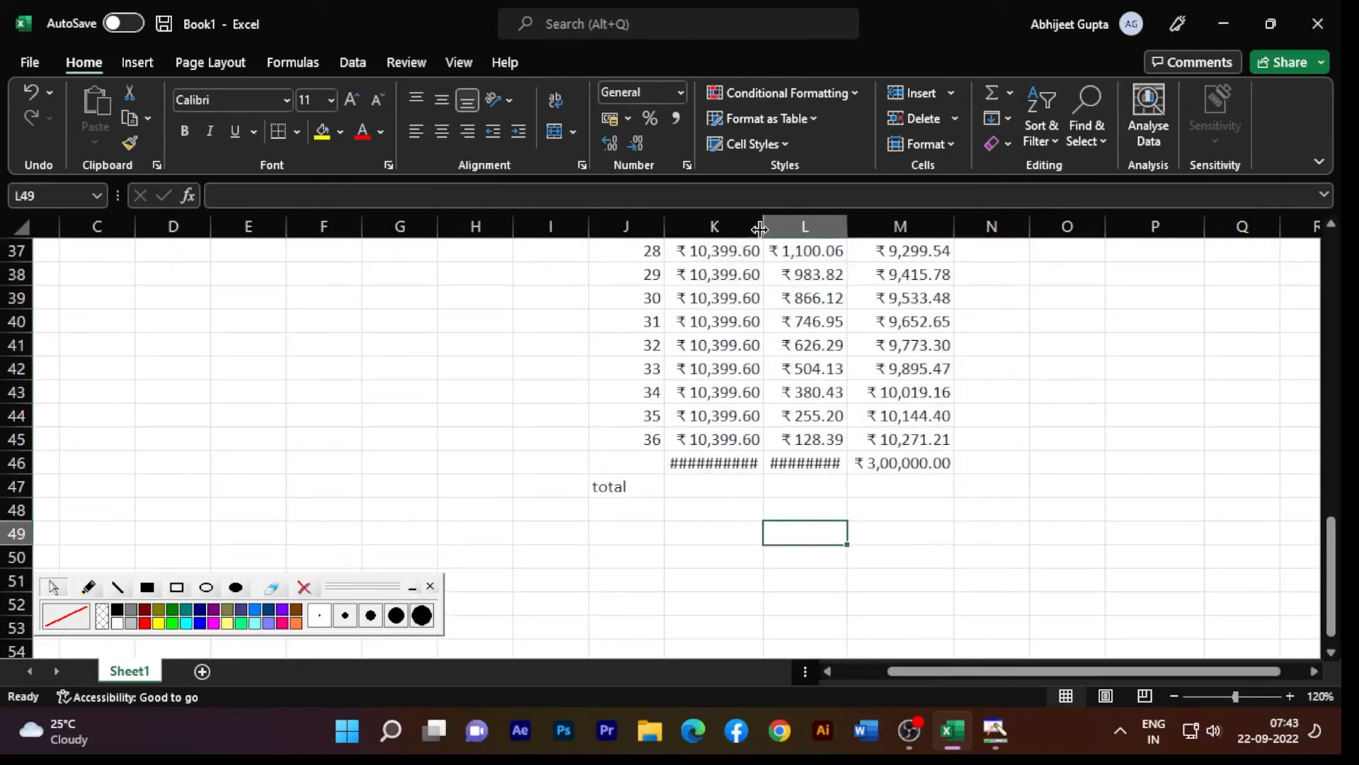
{"action": "left_click_drag", "start_coordinate": [762, 226], "coordinate": [788, 225]}
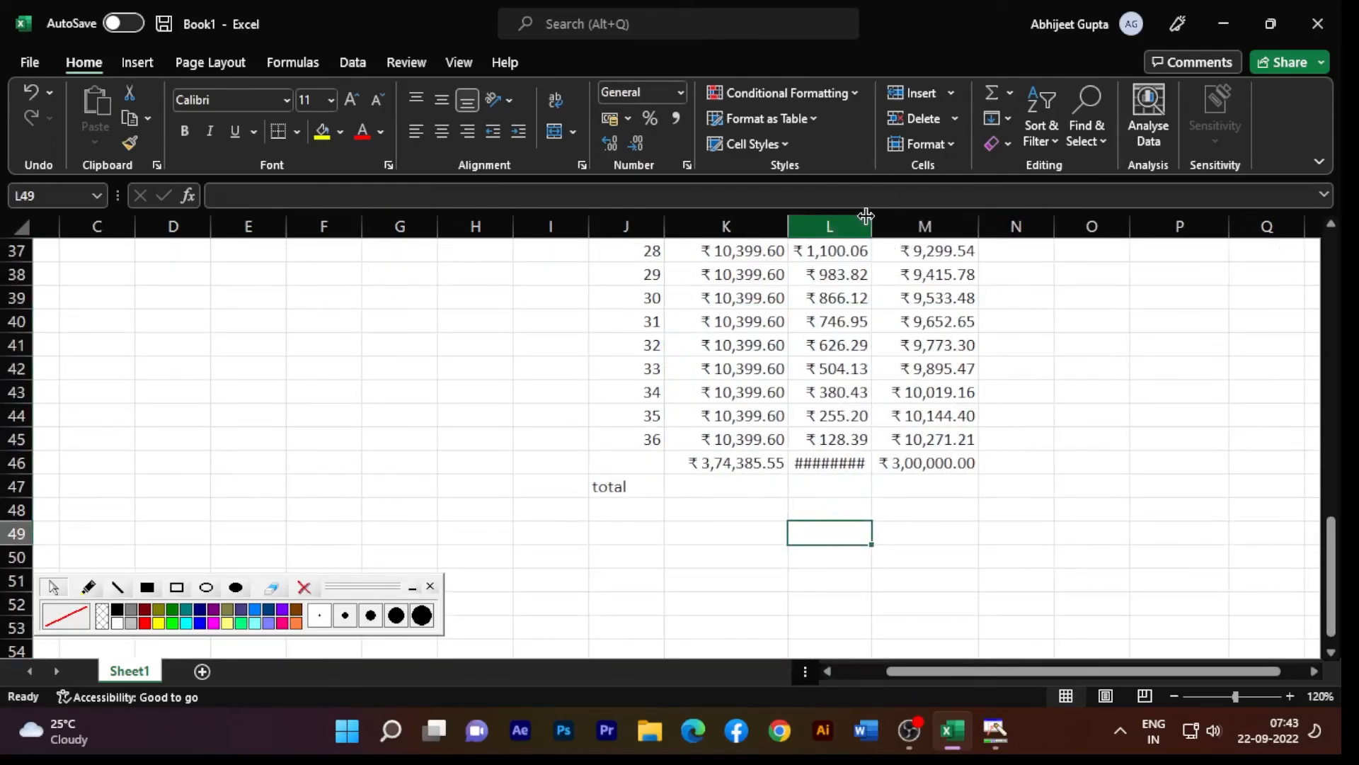
{"action": "left_click_drag", "start_coordinate": [872, 219], "coordinate": [888, 225]}
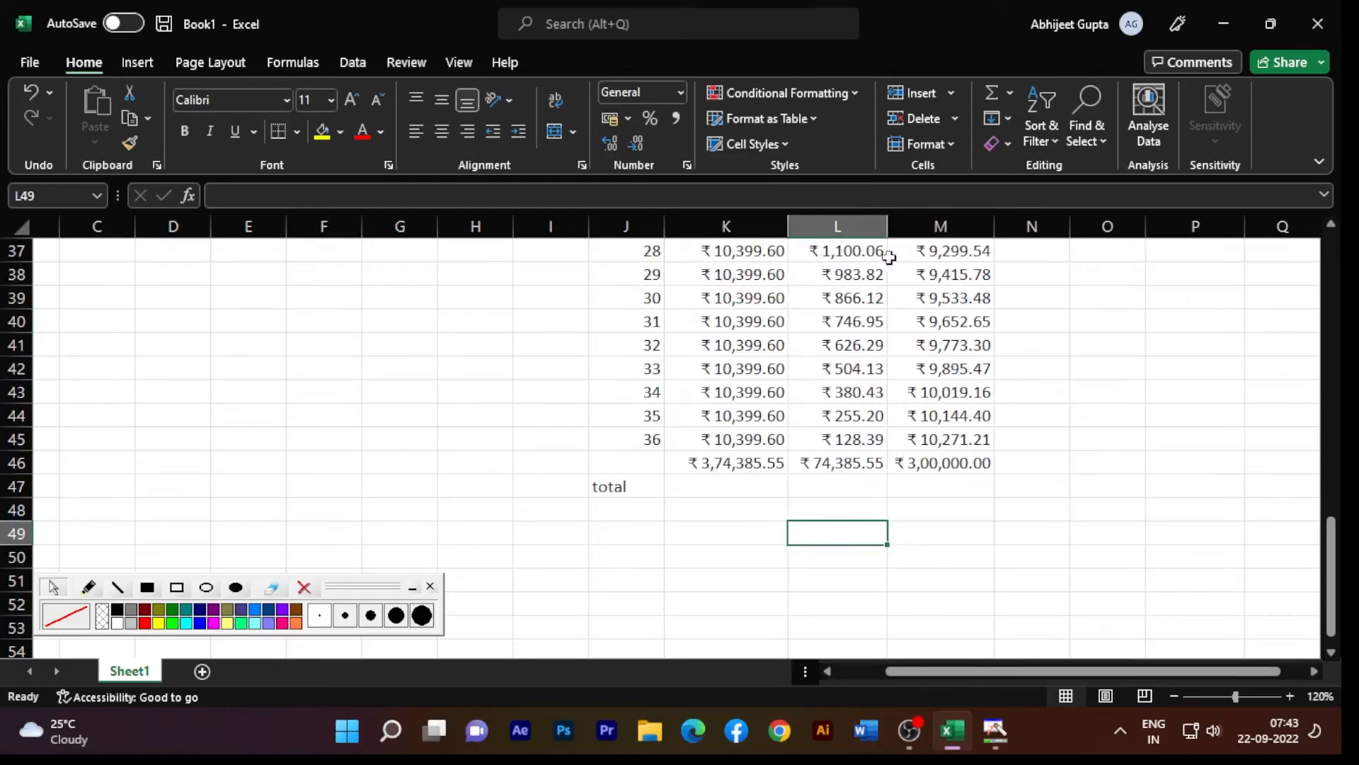
{"action": "left_click", "coordinate": [984, 513]}
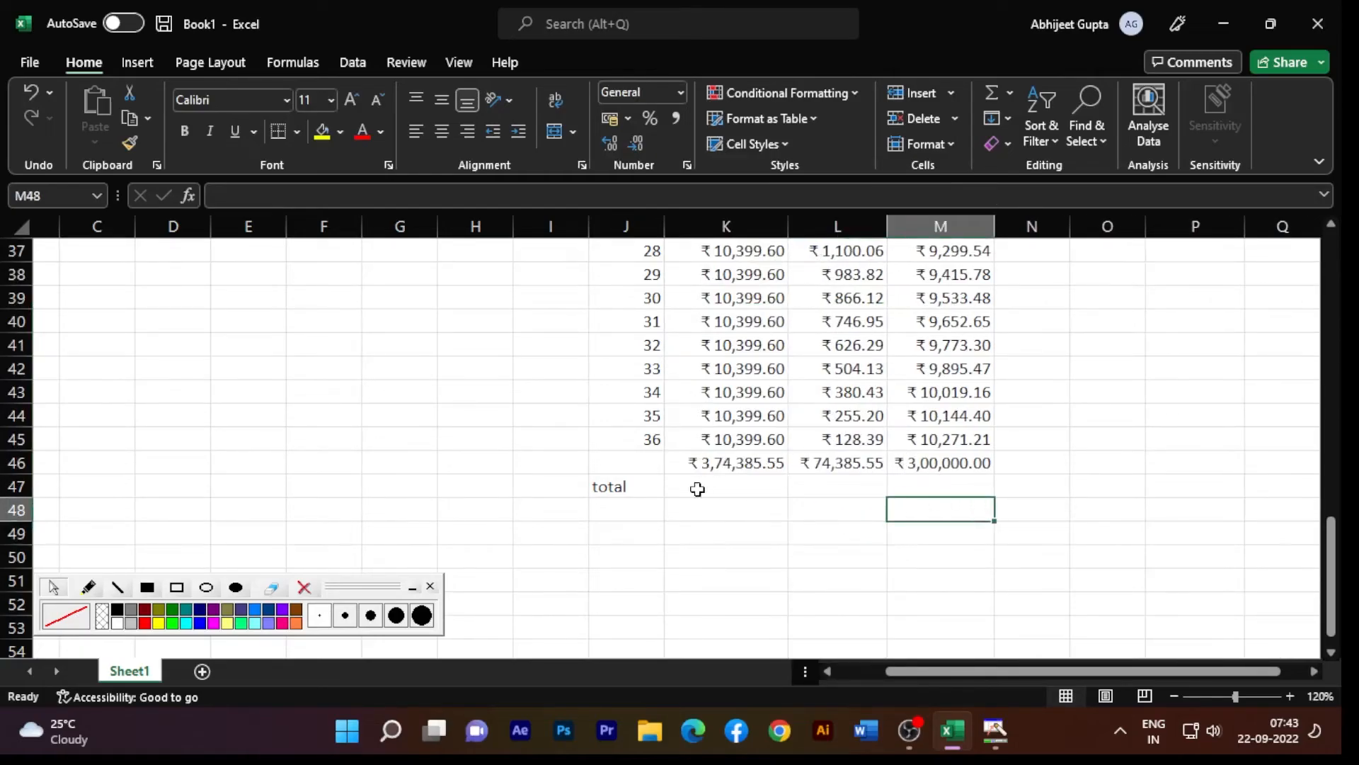
- Move the "total" label from J47 up to J46 and make the total row J46:M46 bold
{"action": "left_click", "coordinate": [618, 486]}
{"action": "left_click_drag", "start_coordinate": [631, 476], "coordinate": [935, 461]}
{"action": "left_click", "coordinate": [184, 130]}
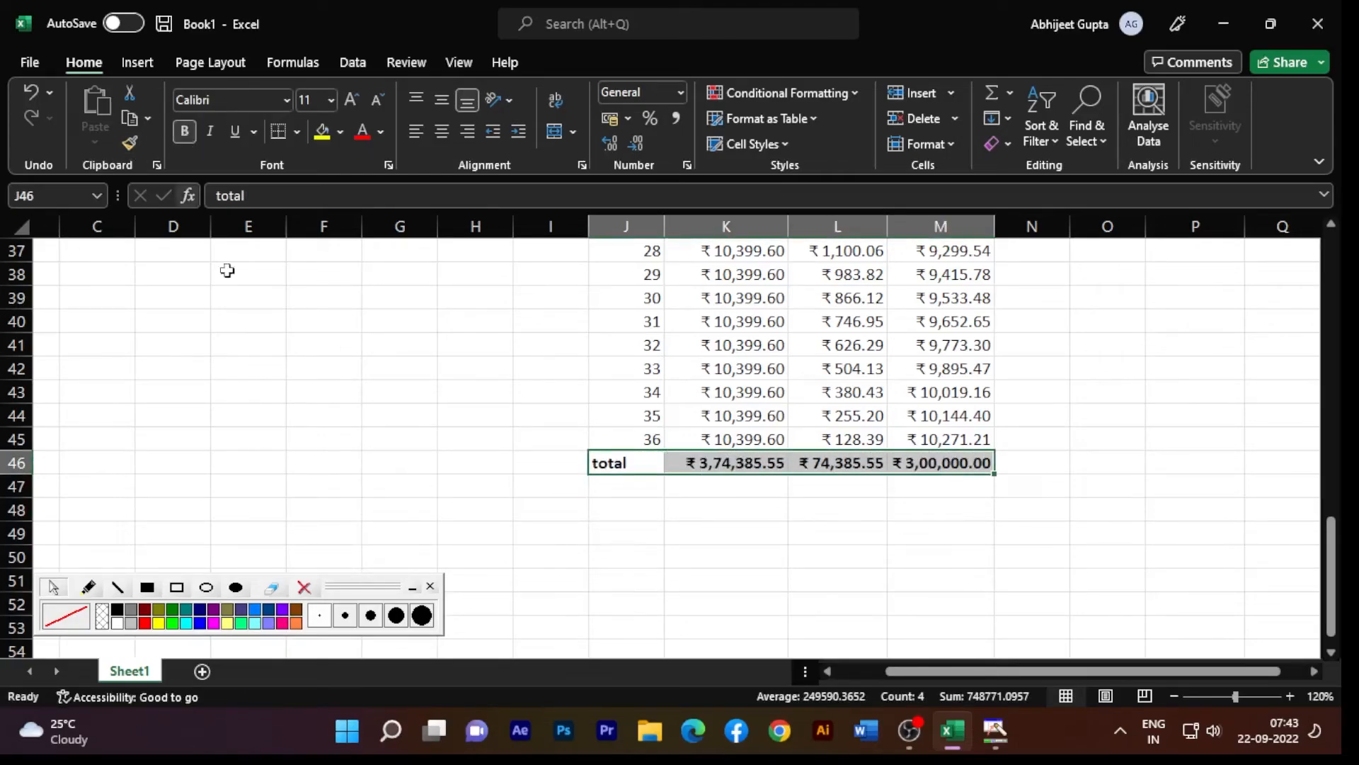
{"action": "left_click", "coordinate": [708, 531]}
- Compare the pmt, impt and ppmt totals in K46:M46, and review the monthly values back up to the loan details
{"action": "scroll", "coordinate": [710, 528], "scroll_direction": "up", "scroll_amount": 4}
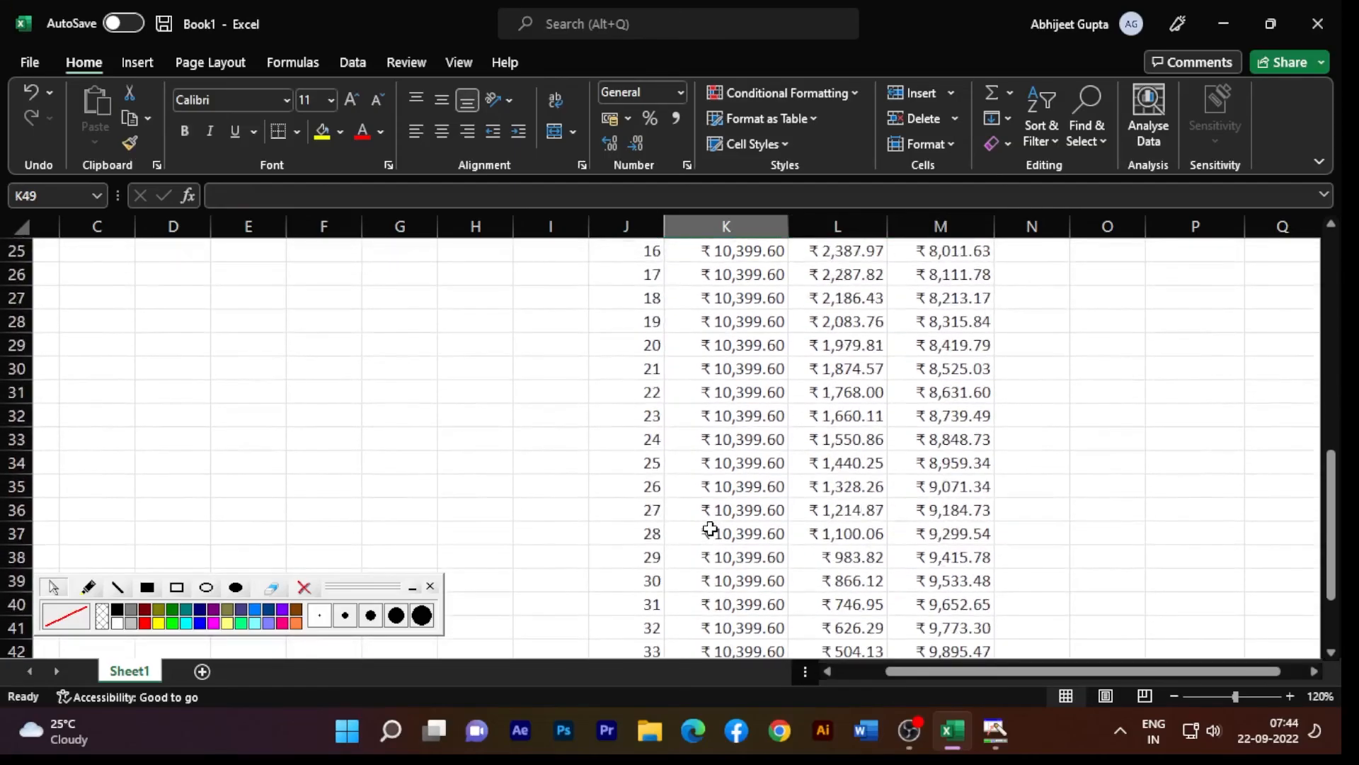
{"action": "scroll", "coordinate": [705, 525], "scroll_direction": "down", "scroll_amount": 2}
{"action": "scroll", "coordinate": [703, 627], "scroll_direction": "up", "scroll_amount": 1}
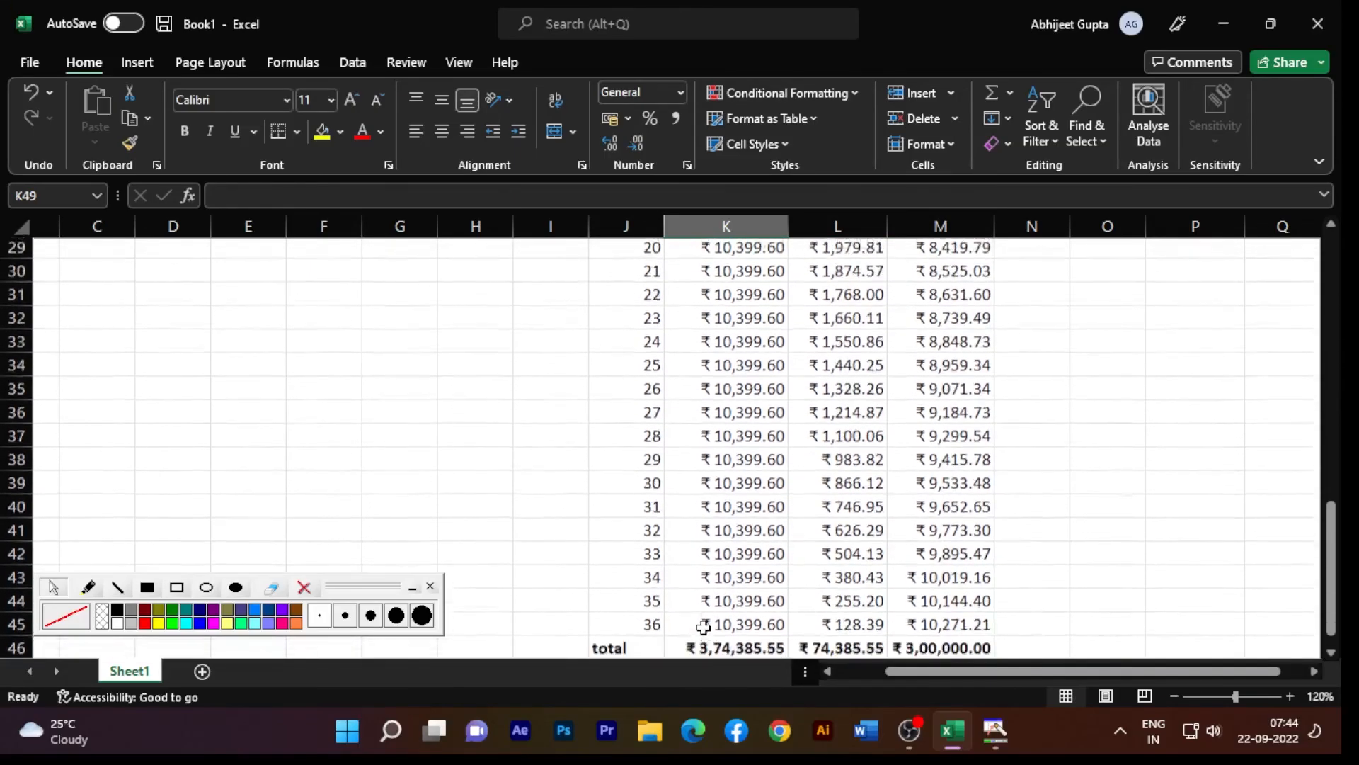
{"action": "scroll", "coordinate": [705, 601], "scroll_direction": "down", "scroll_amount": 2}
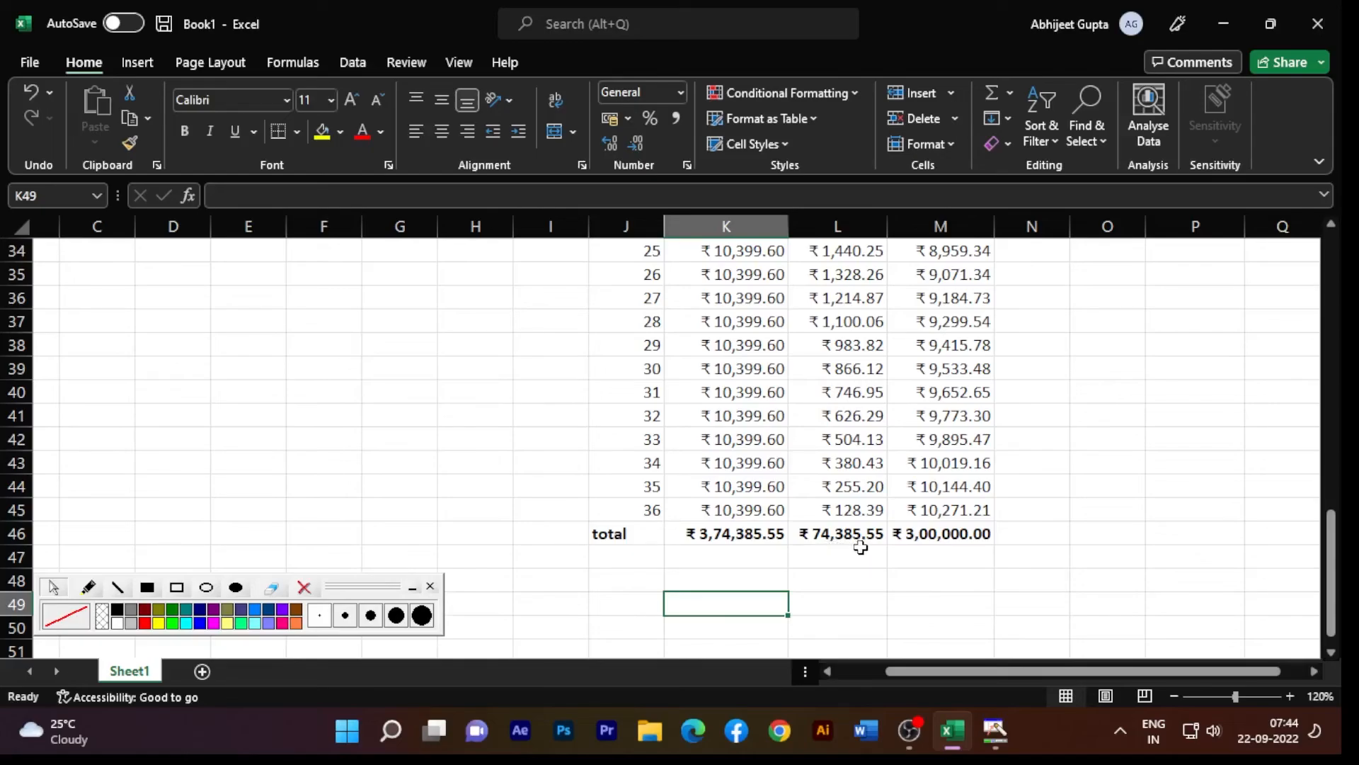
{"action": "left_click", "coordinate": [948, 536]}
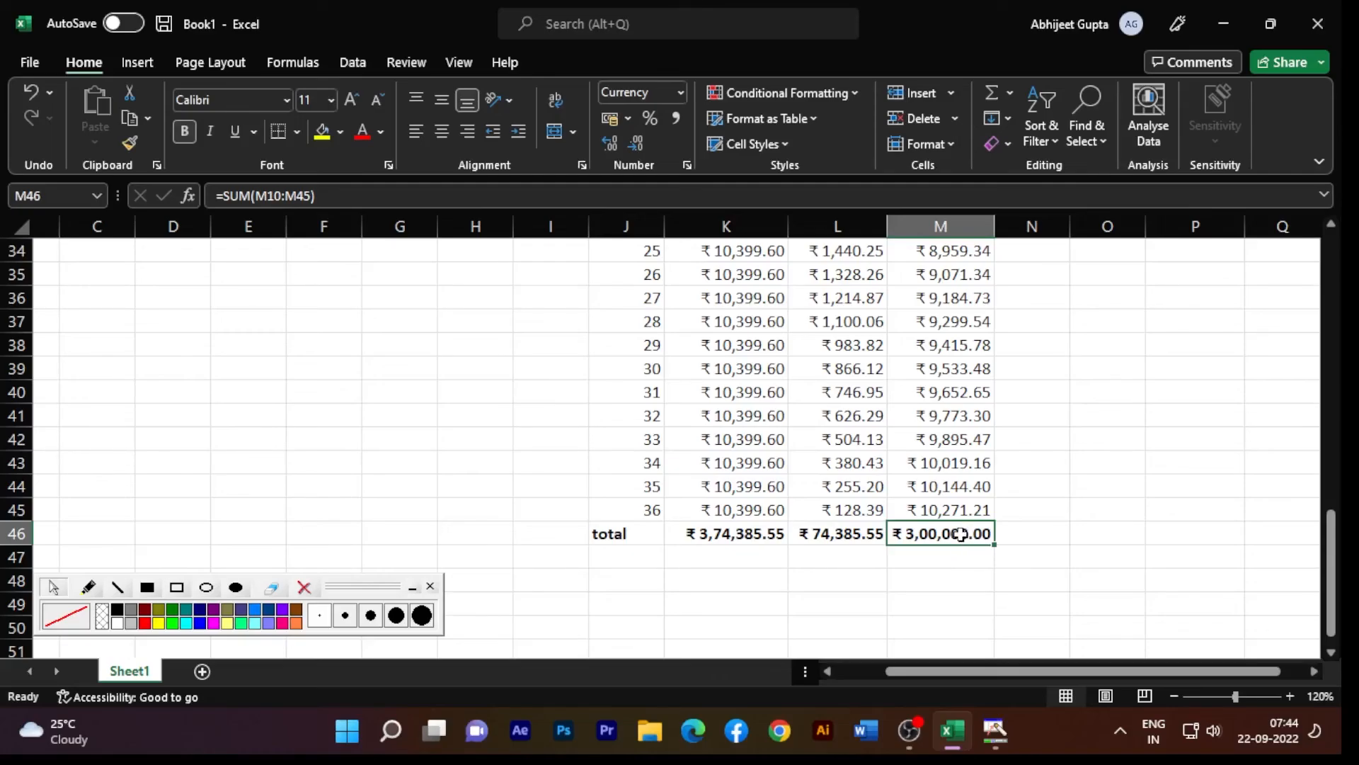
{"action": "left_click", "coordinate": [844, 535]}
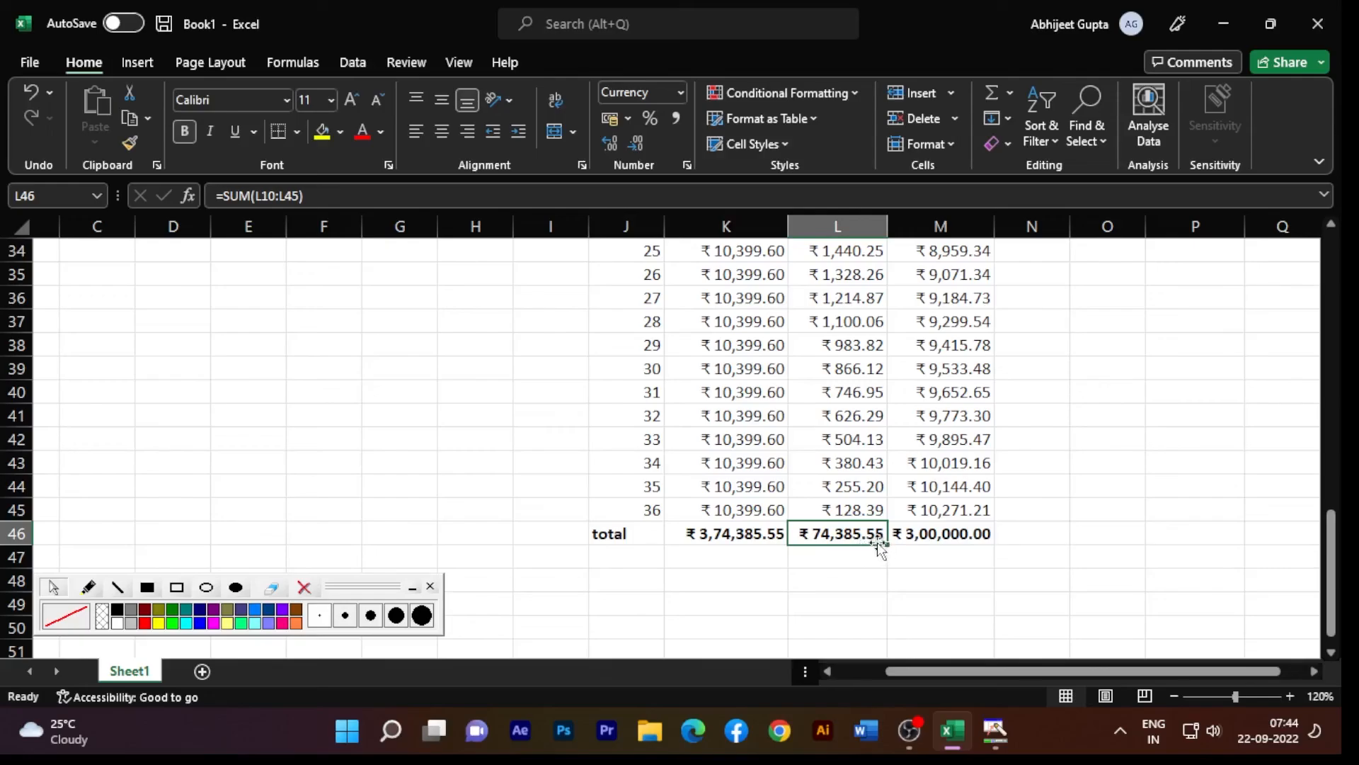
{"action": "left_click", "coordinate": [933, 536]}
{"action": "left_click", "coordinate": [823, 538]}
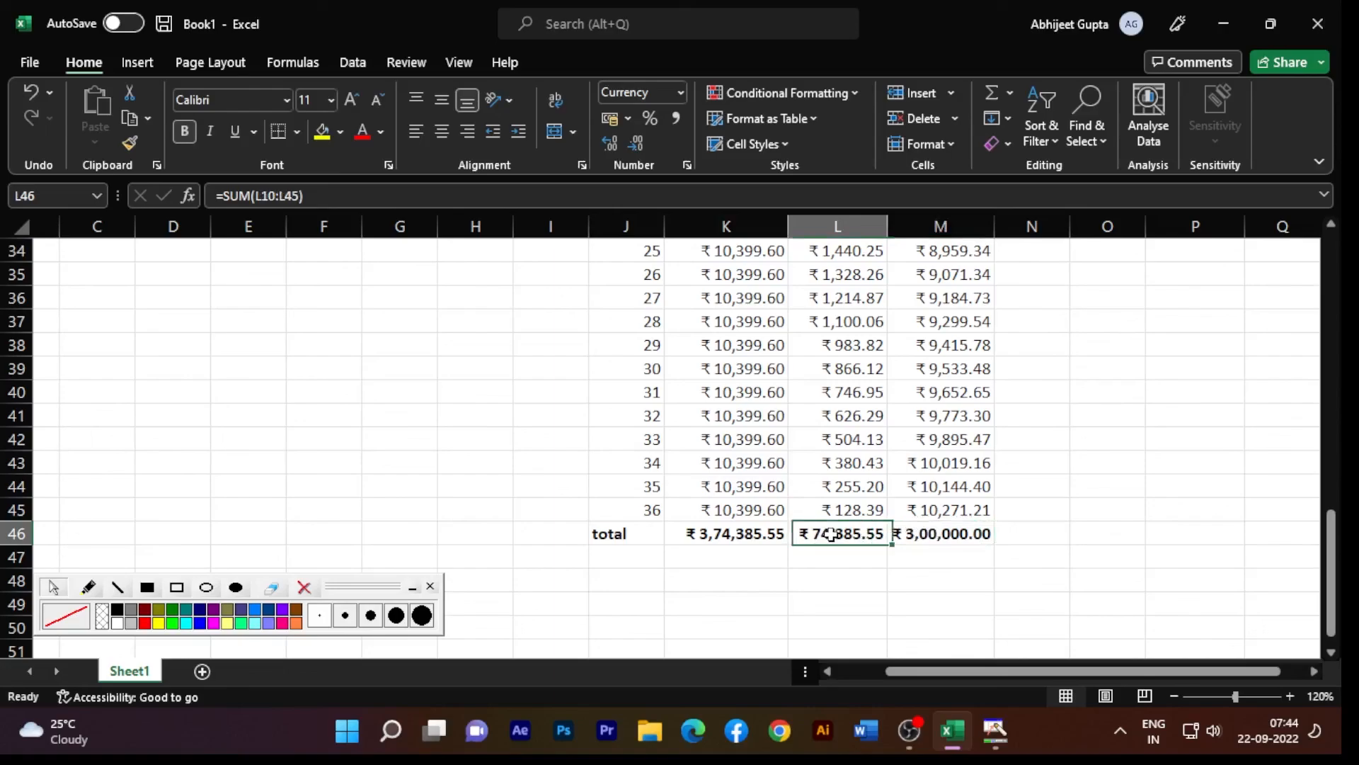
{"action": "left_click", "coordinate": [949, 535]}
{"action": "left_click", "coordinate": [844, 537]}
{"action": "left_click", "coordinate": [742, 533]}
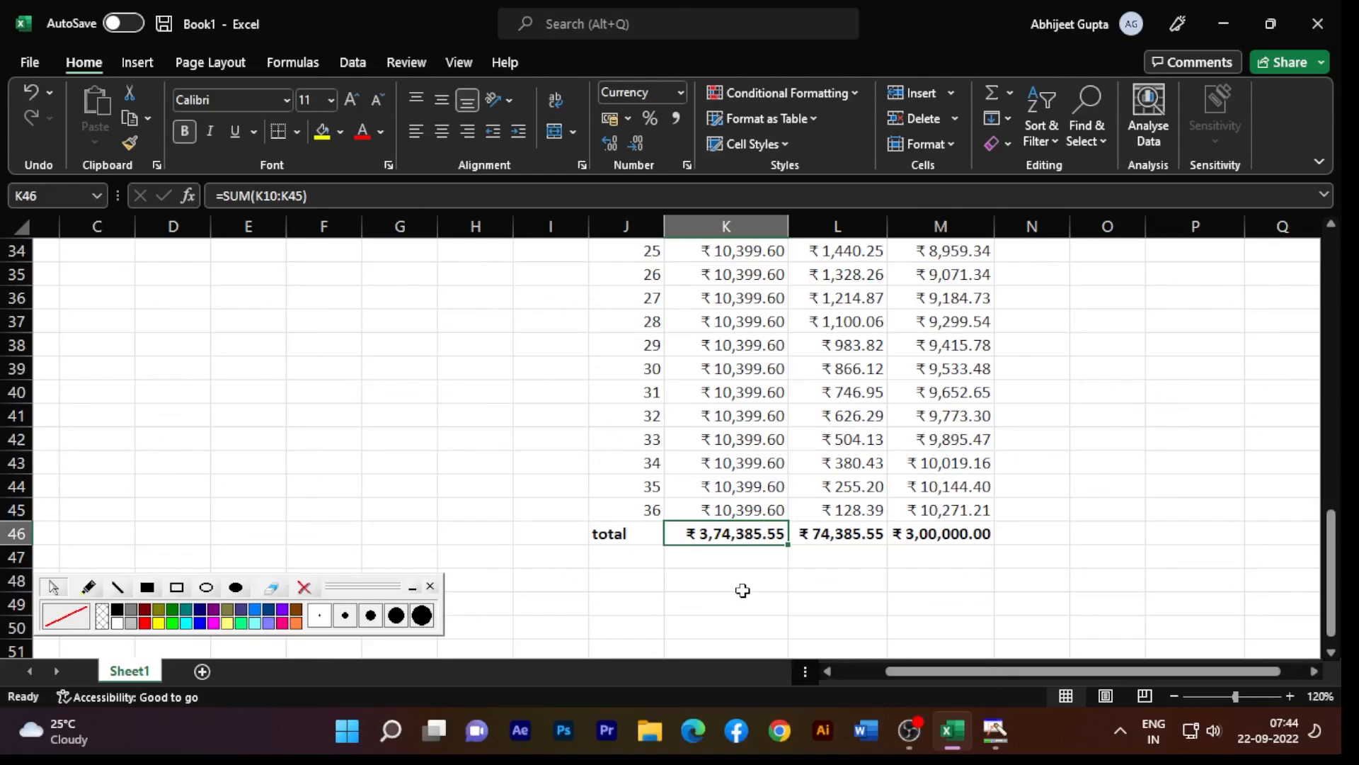
{"action": "key", "text": "Down"}
{"action": "key", "text": "Down"}
{"action": "scroll", "coordinate": [742, 589], "scroll_direction": "up", "scroll_amount": 4}
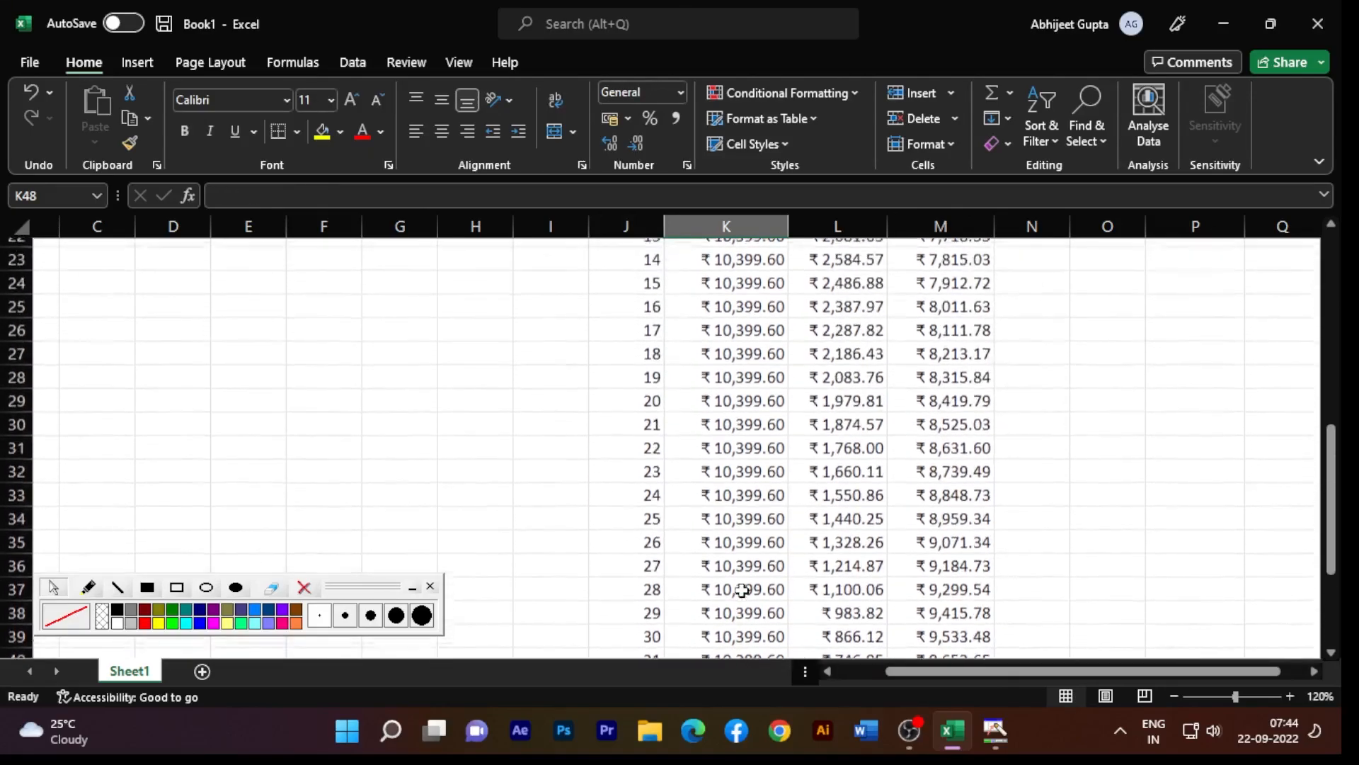
{"action": "scroll", "coordinate": [742, 590], "scroll_direction": "up", "scroll_amount": 7}
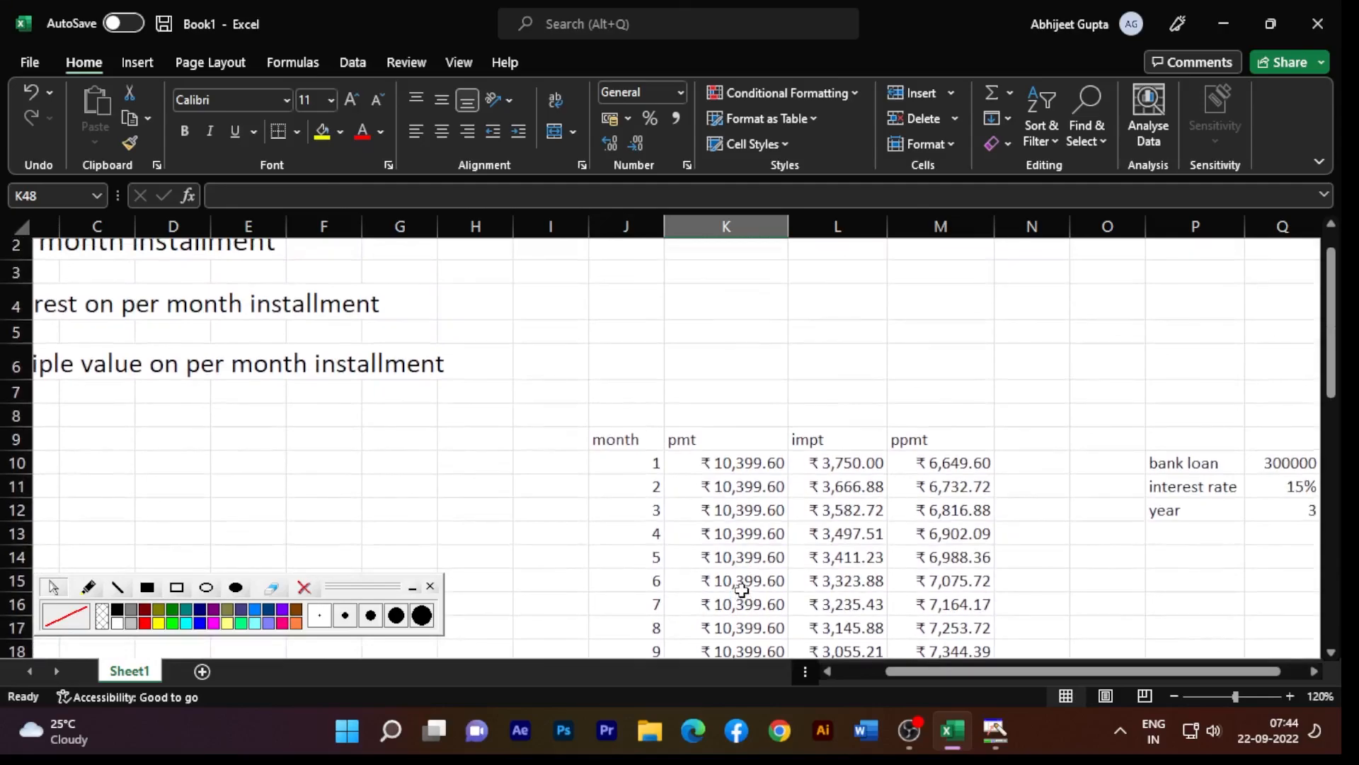
{"action": "scroll", "coordinate": [741, 589], "scroll_direction": "down", "scroll_amount": 1}
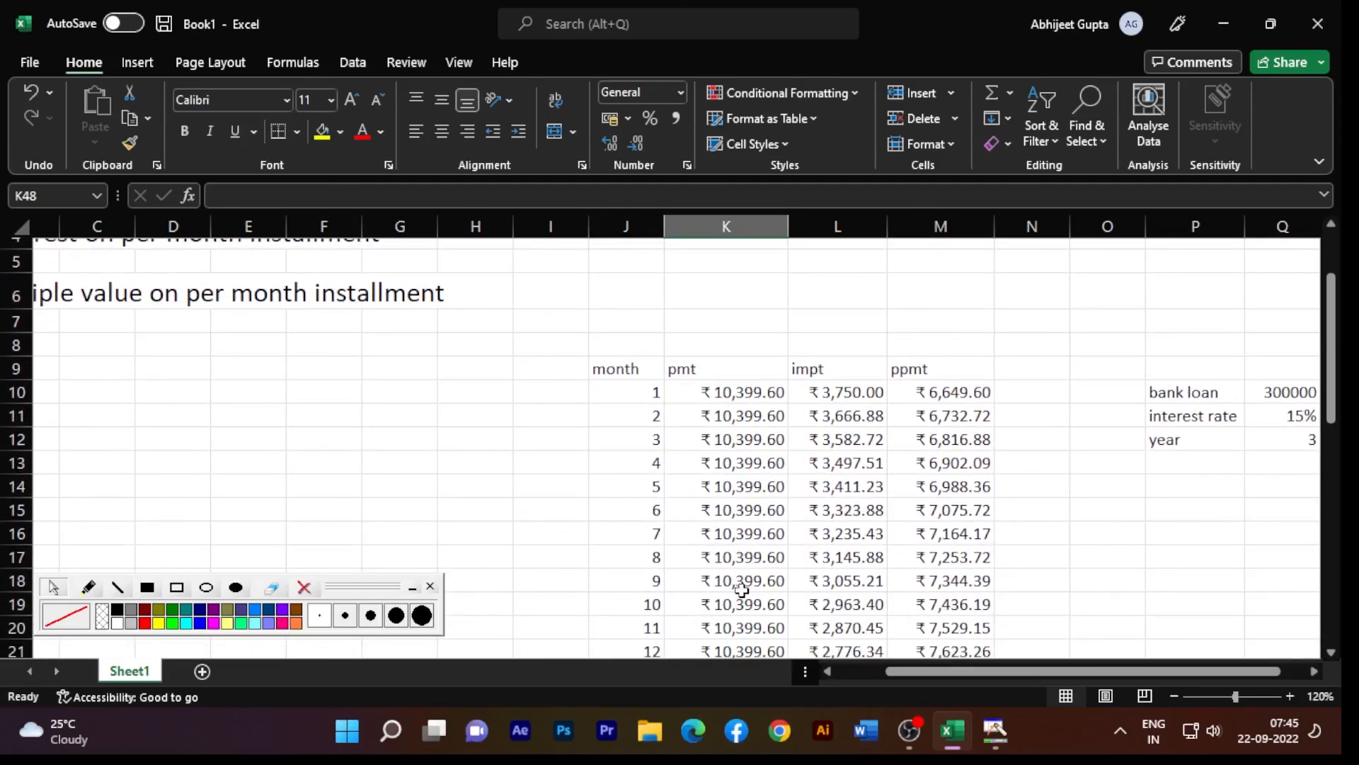